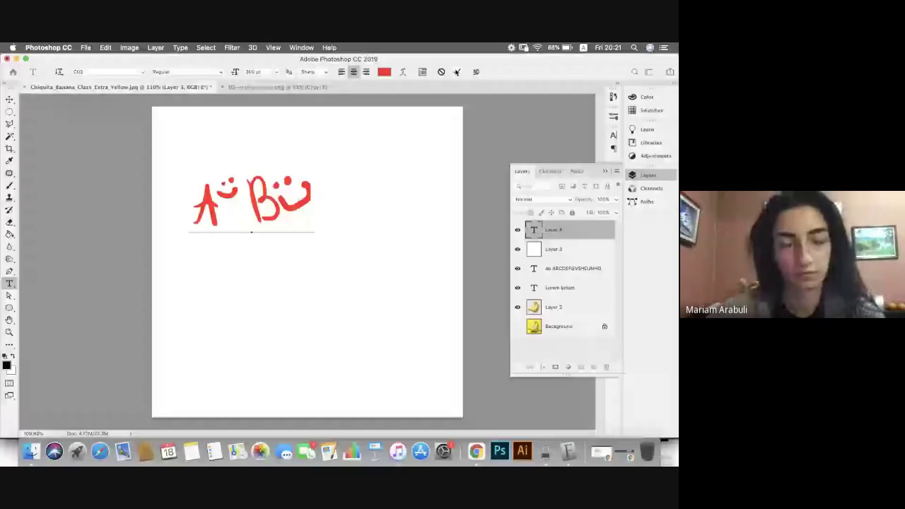
Step: Commit the red AB text and move it to the upper middle of the white canvas
left_click(456, 71)
key("v")
left_click_drag(325, 197, 388, 222)
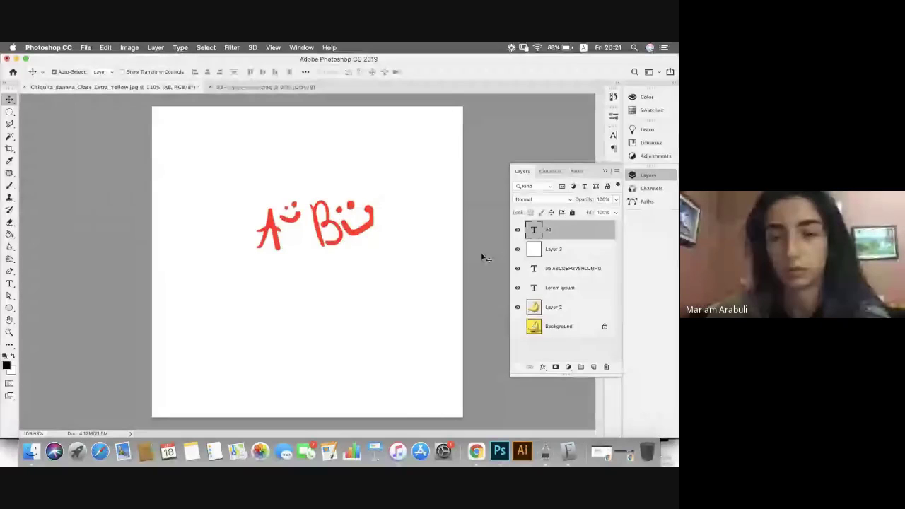
left_click_drag(356, 239, 340, 220)
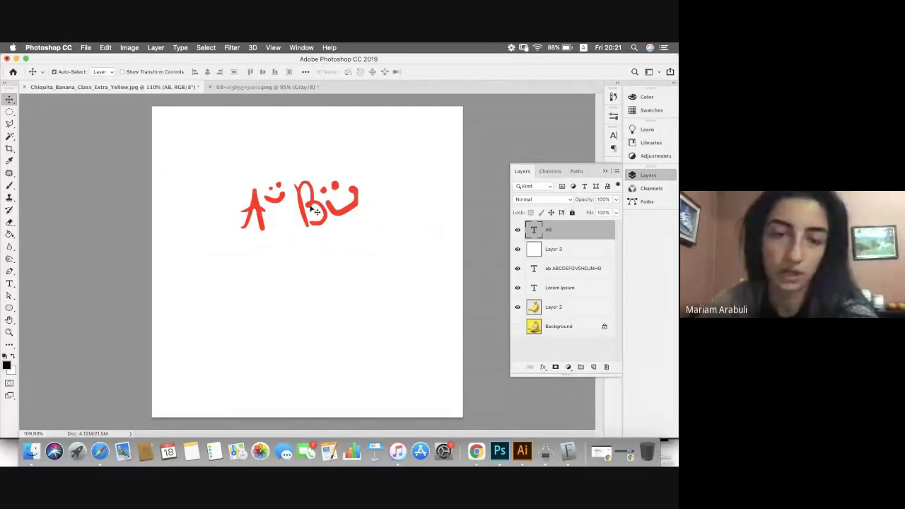
key("XF86AudioMute")
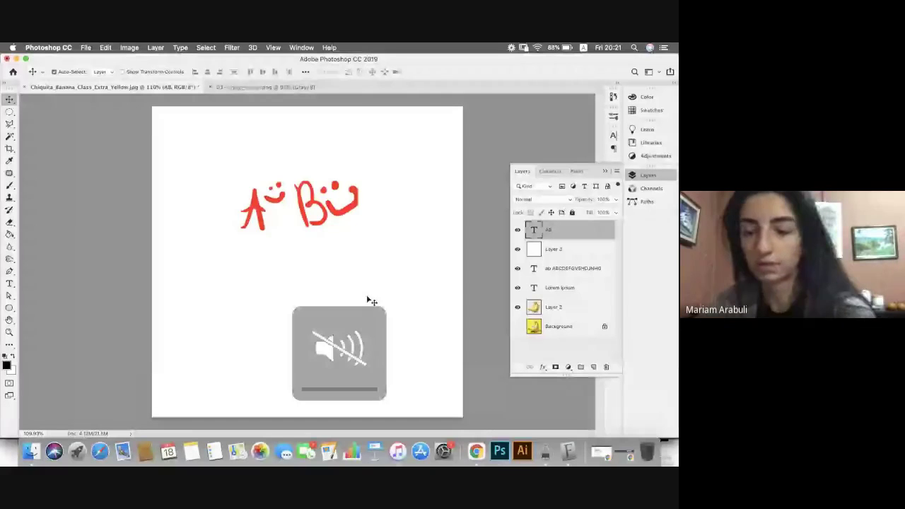
key("XF86AudioMute")
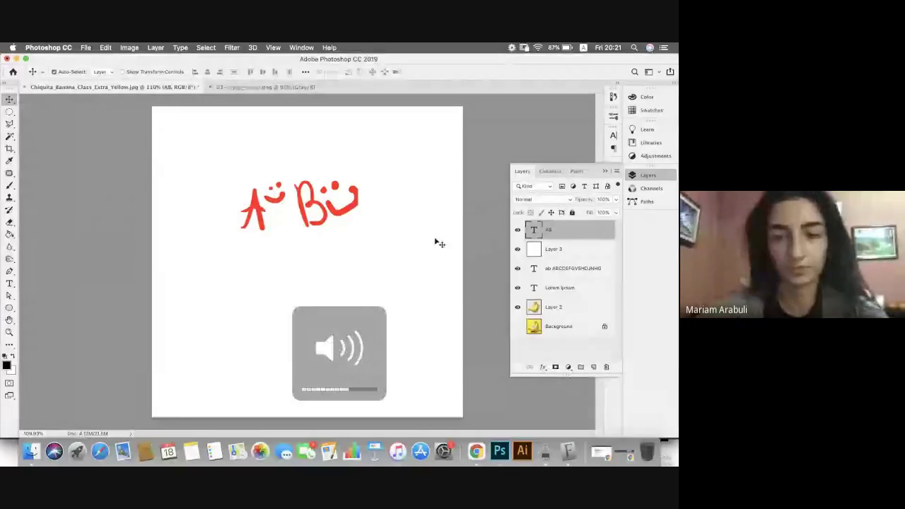
Step: Delete every layer above the Background and close both open documents without saving
left_click(555, 308, "shift")
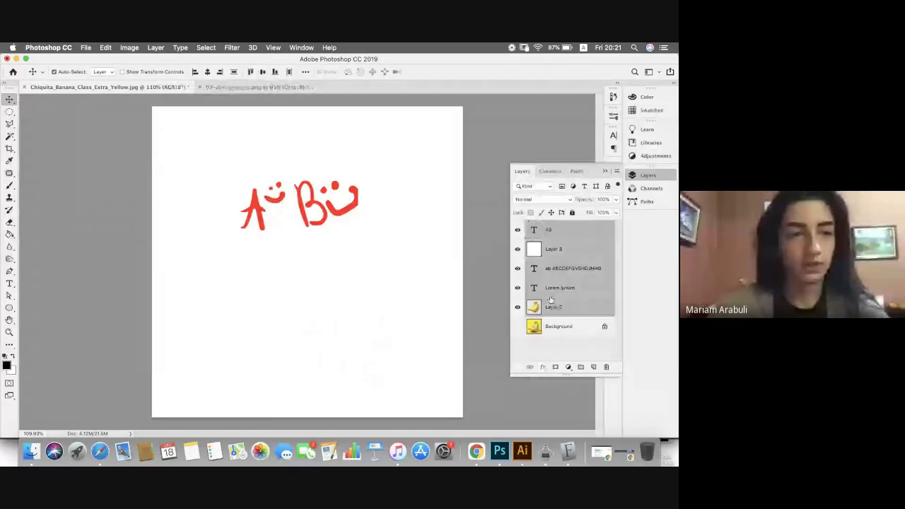
key("Delete")
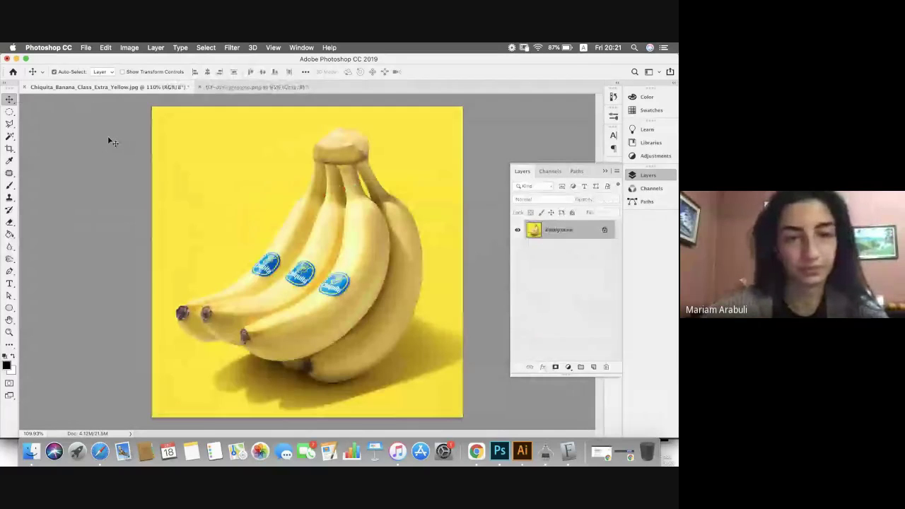
key("super+w")
key("super+w")
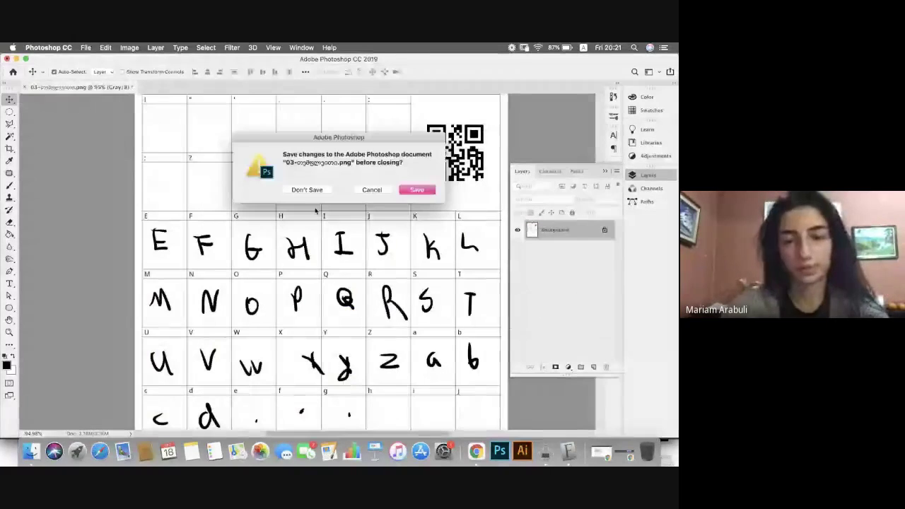
left_click(307, 190)
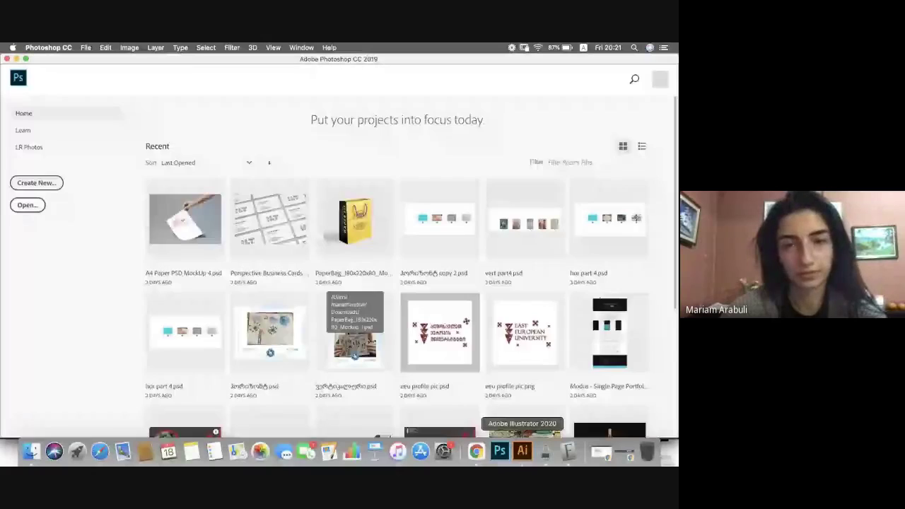
Step: Switch to Chrome and close the Calligraphr page and the Google Docs document with the font links
left_click(475, 451)
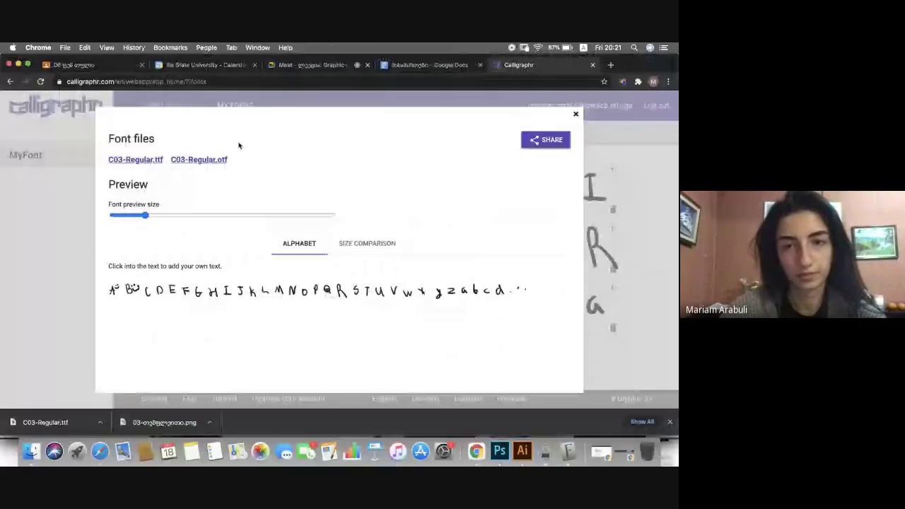
key("super+w")
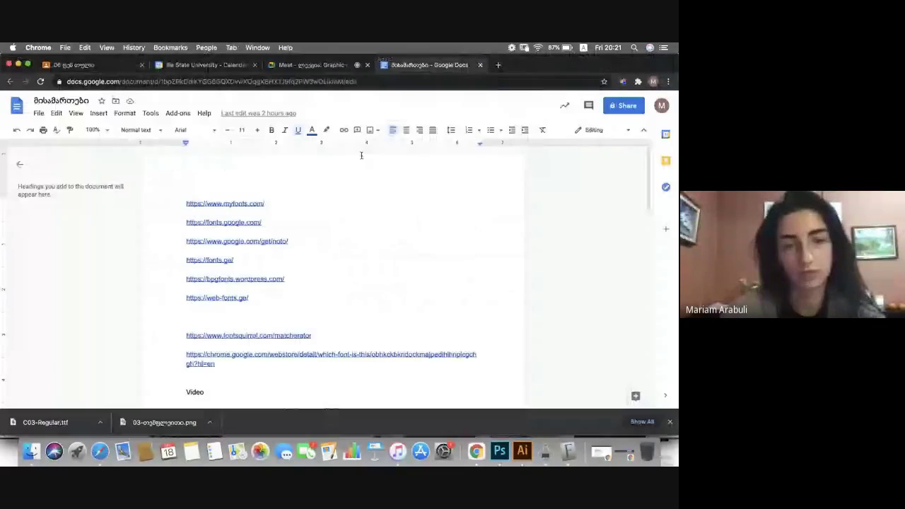
scroll(260, 283, "down", 10)
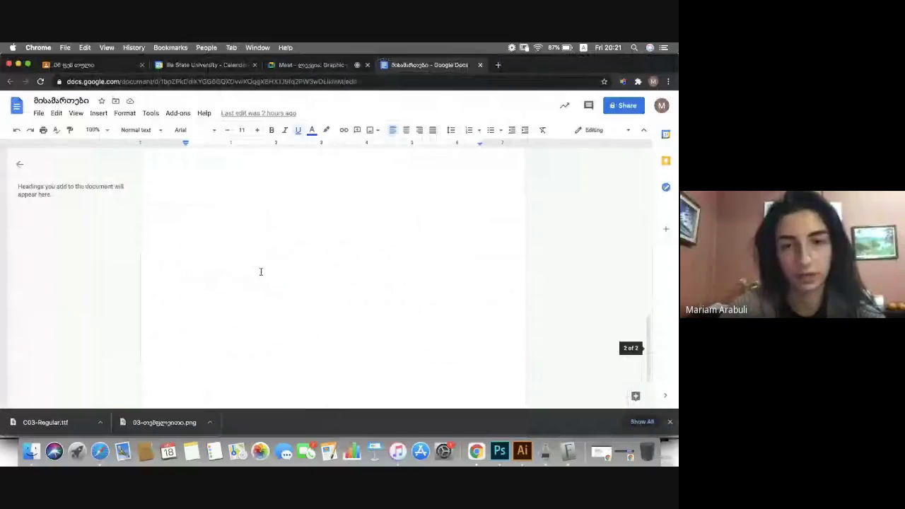
scroll(260, 272, "up", 10)
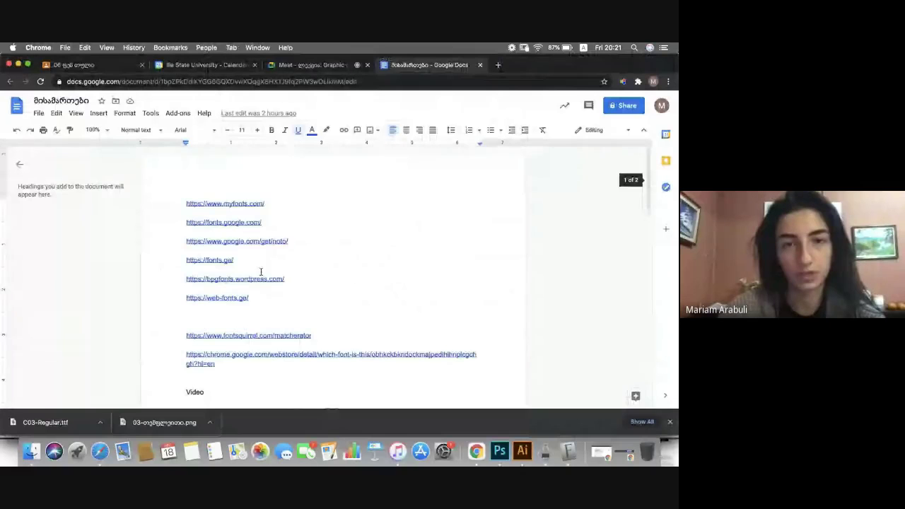
left_click(479, 65)
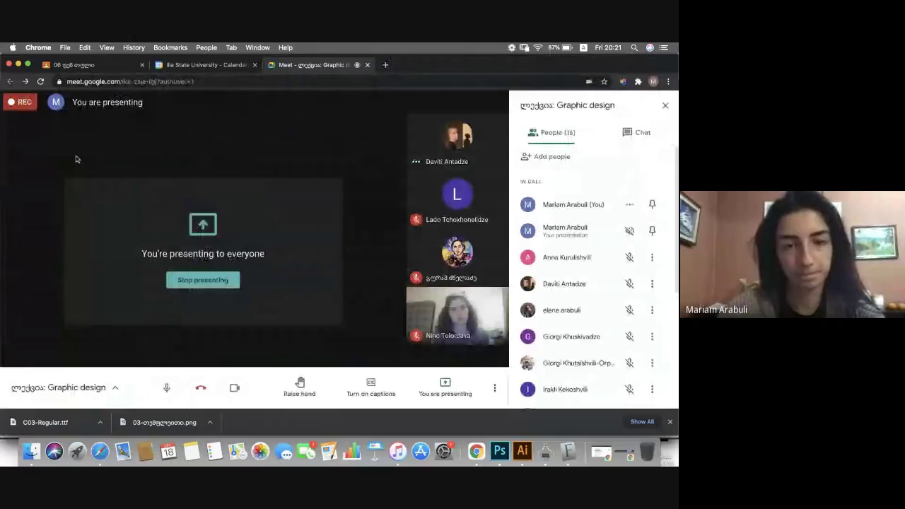
Step: Switch to Finder and open nick-fewings-559853-unsplash.jpg from the drive-download folder in Downloads, lectures, 07, using Photoshop
key("super+Tab")
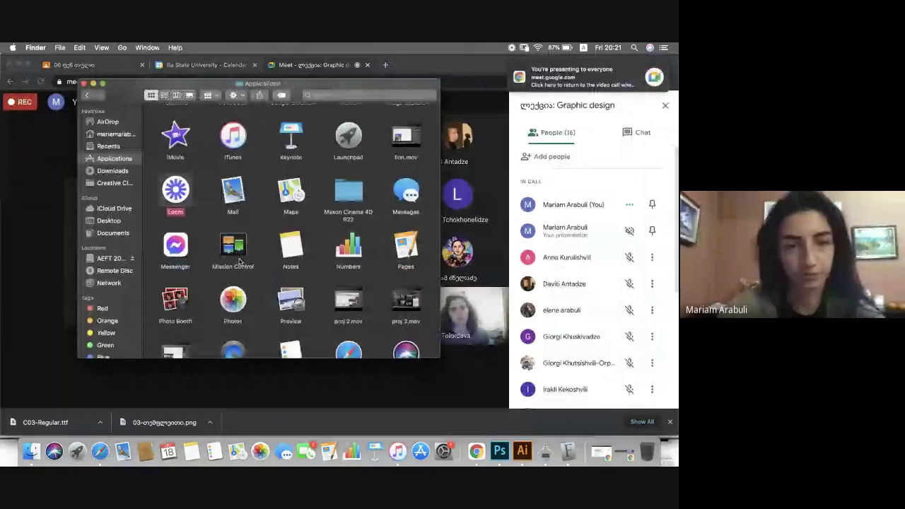
left_click(113, 170)
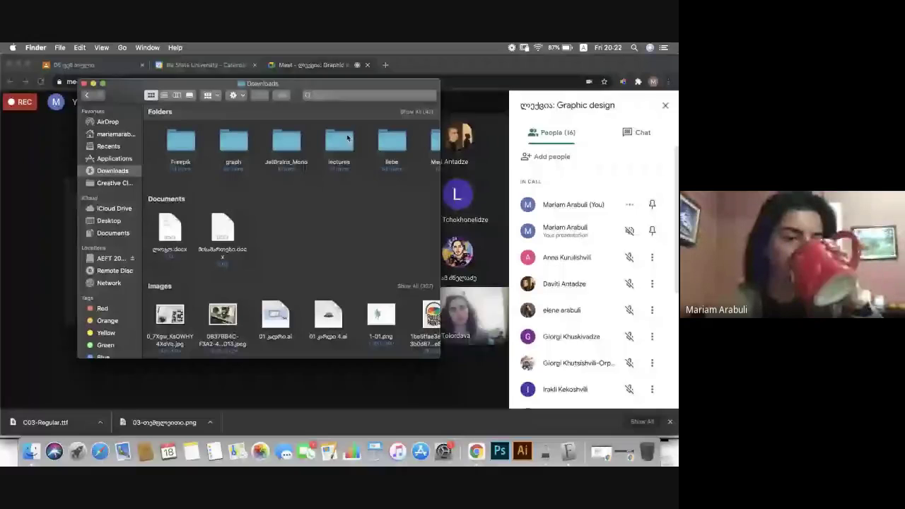
double_click(339, 141)
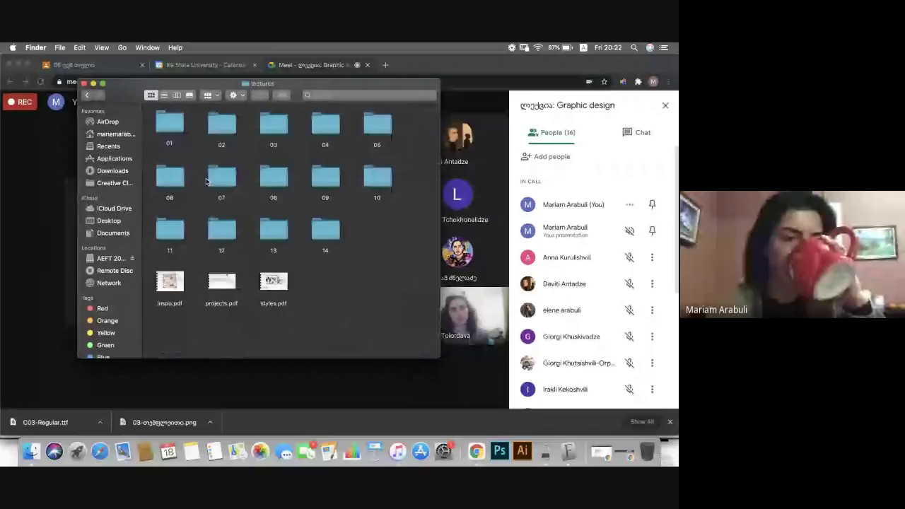
double_click(221, 177)
double_click(233, 125)
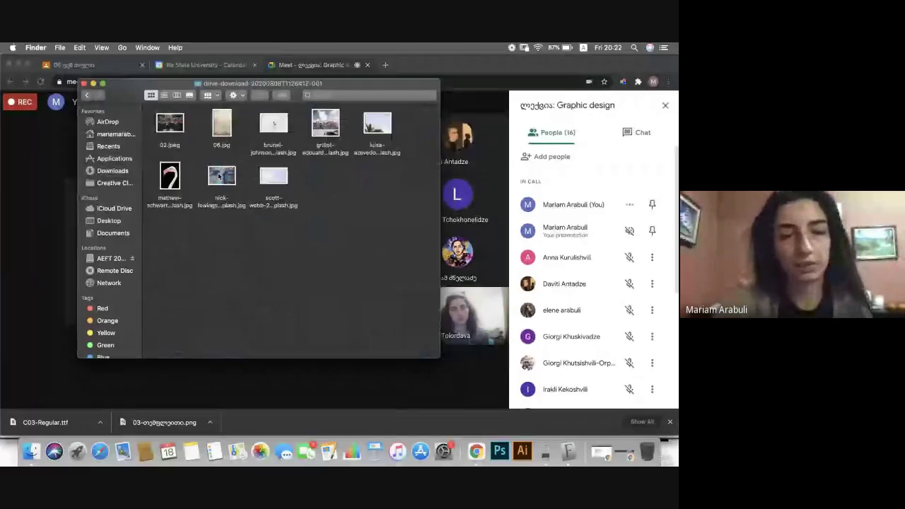
right_click(219, 178)
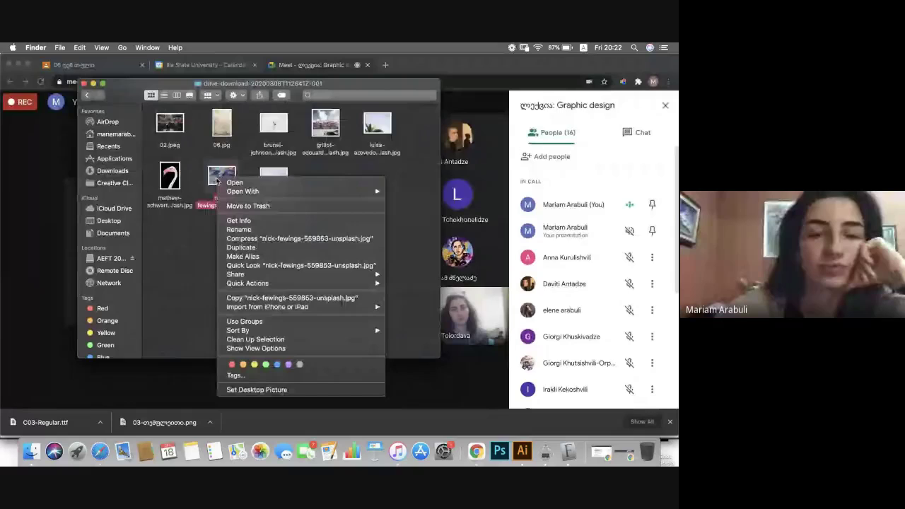
left_click(431, 214)
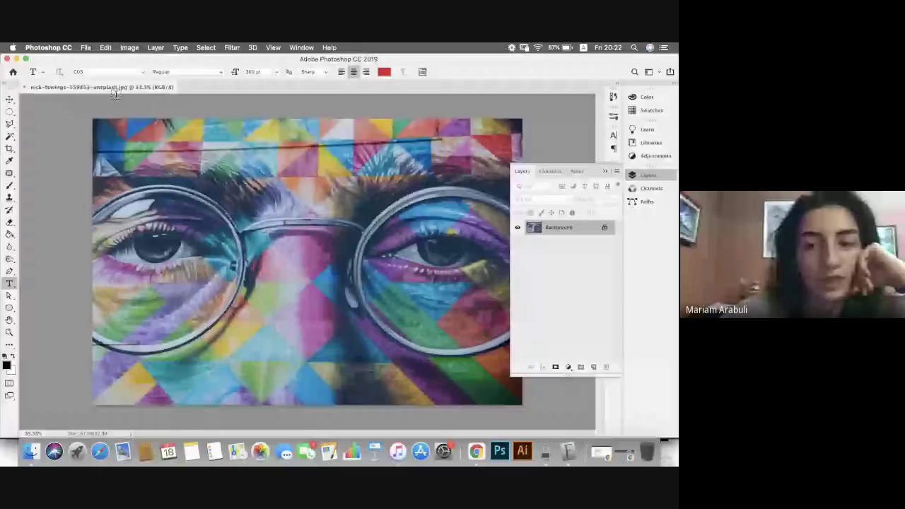
Step: Add a Lorem Ipsum placeholder text line above the left lens of the glasses and display the Character settings
left_click(178, 181)
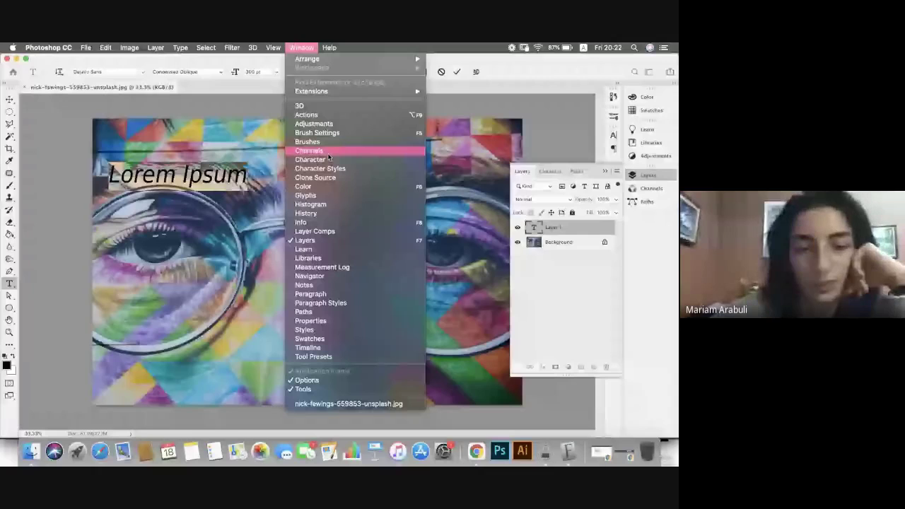
left_click(328, 153)
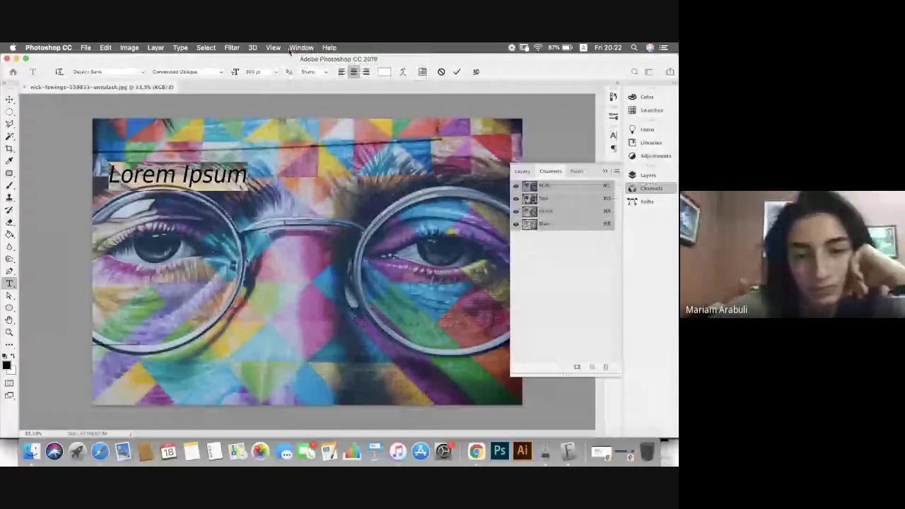
left_click(293, 48)
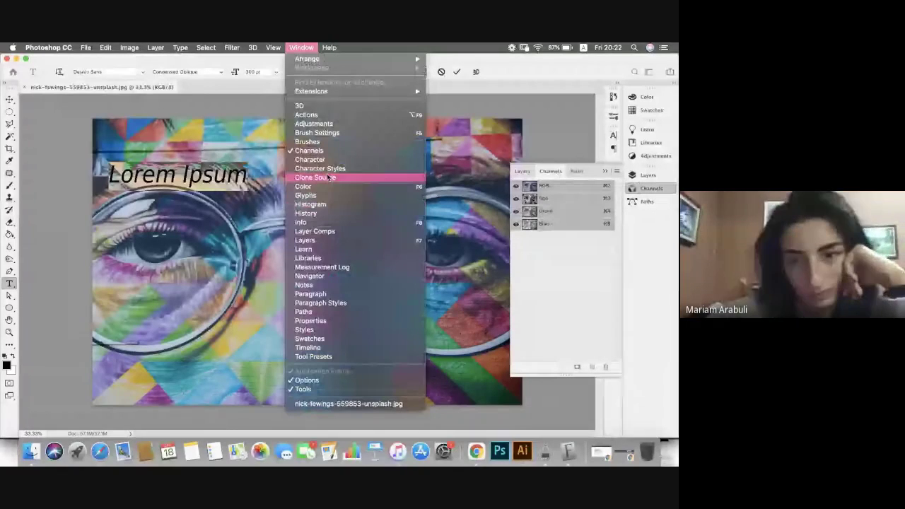
key("Escape")
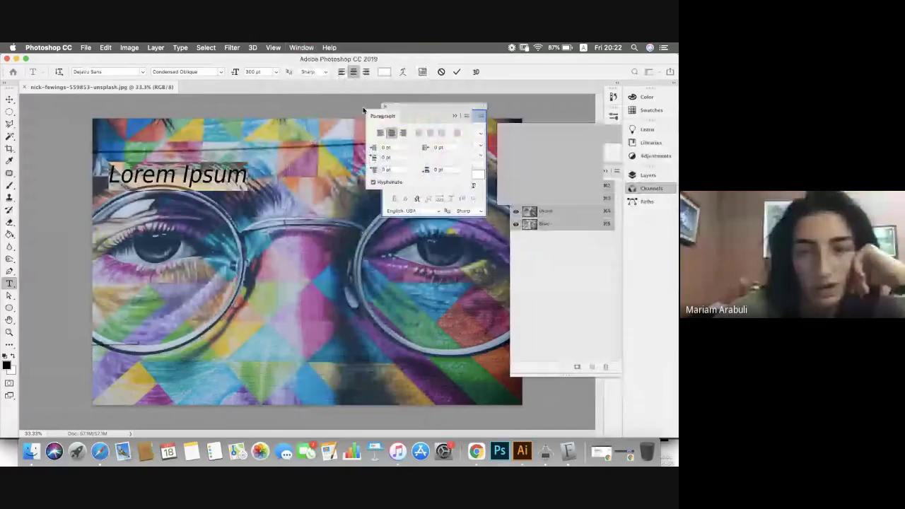
left_click(400, 117)
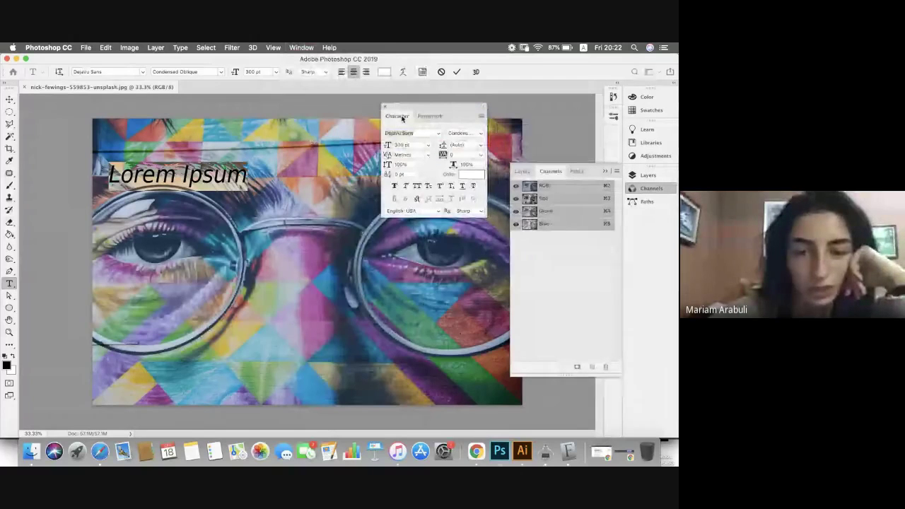
Step: Set the Lorem Ipsum line to the Bold style of DejaVu Sans at 300 pt and commit it
left_click(437, 132)
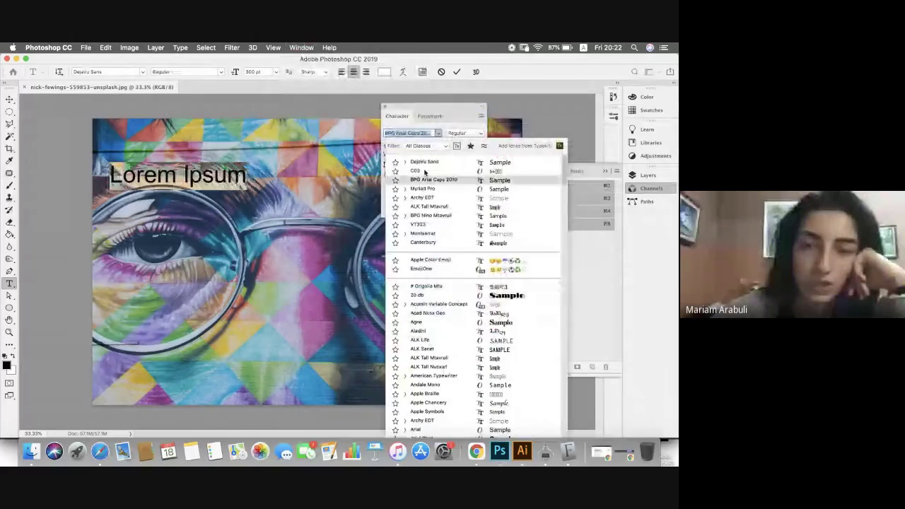
left_click(459, 133)
left_click(478, 134)
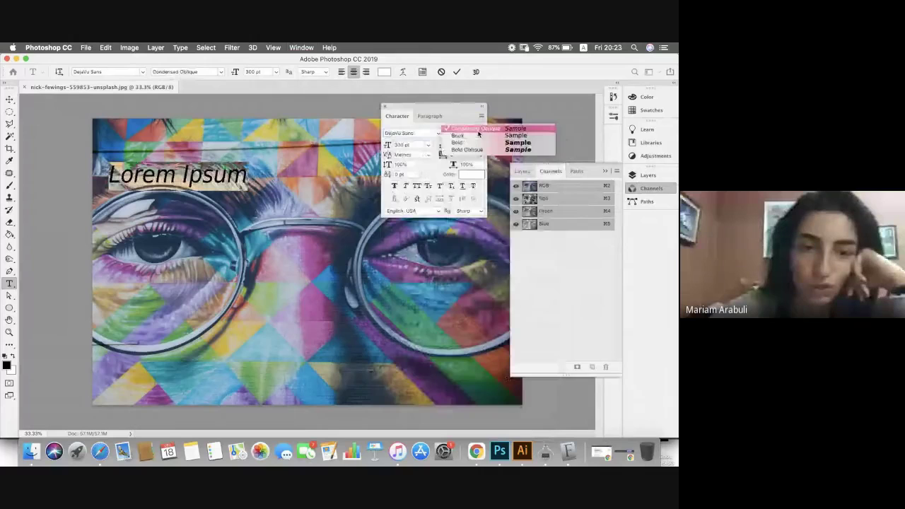
left_click(474, 142)
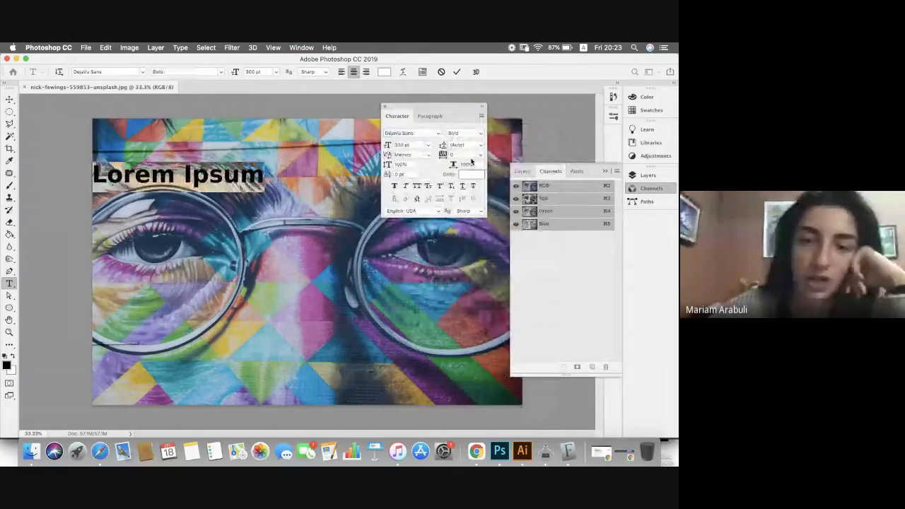
left_click(428, 145)
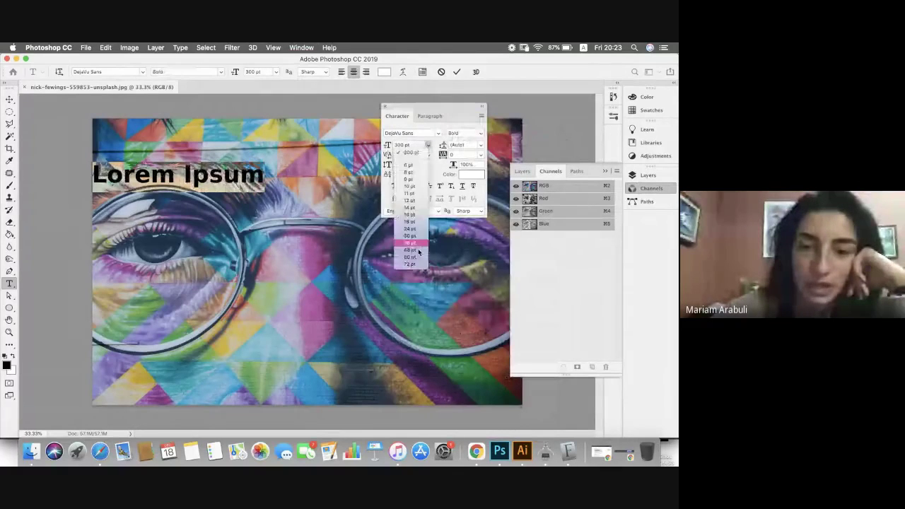
left_click(416, 154)
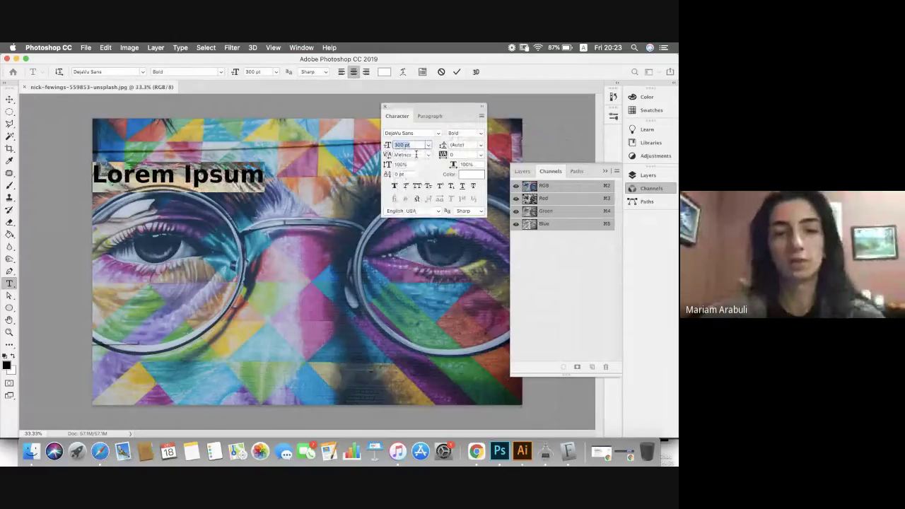
left_click(456, 71)
Step: Create a paragraph text box with placeholder text over the left lens and set its leading to 600 pt
left_click_drag(104, 212, 331, 357)
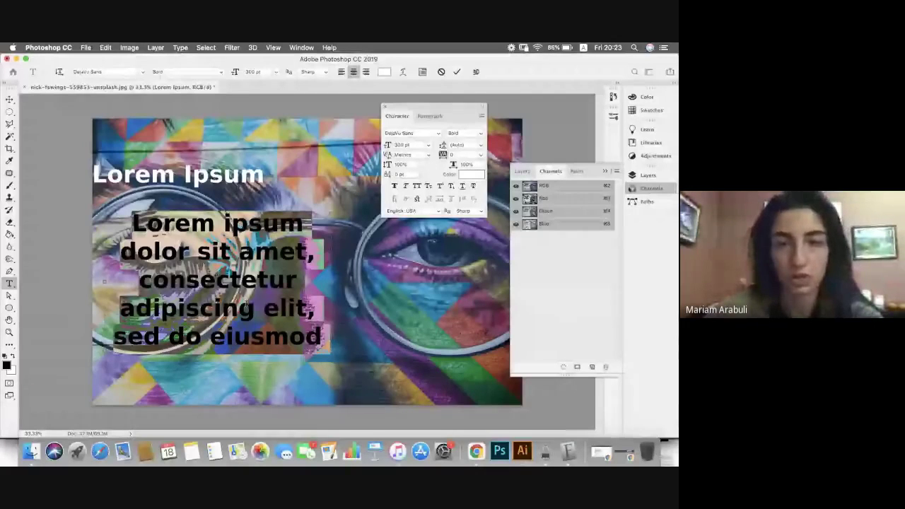
left_click_drag(442, 145, 431, 151)
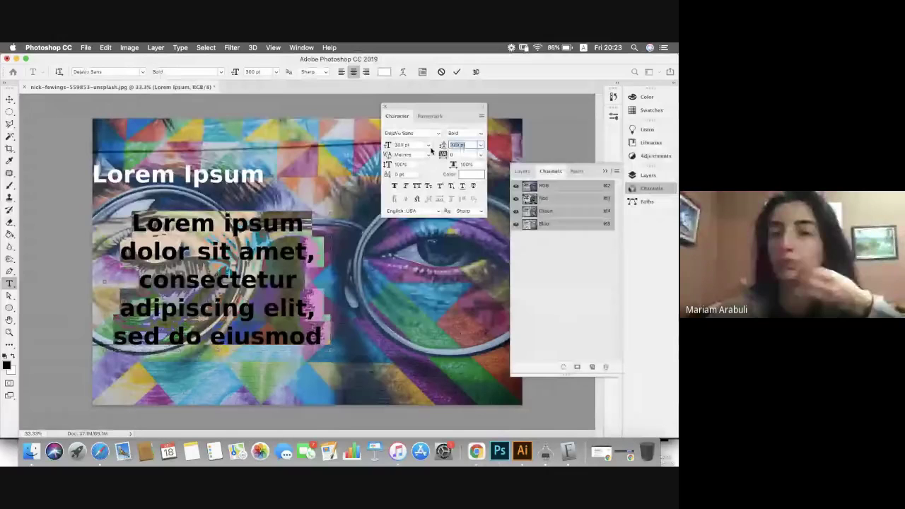
type("310")
key("Return")
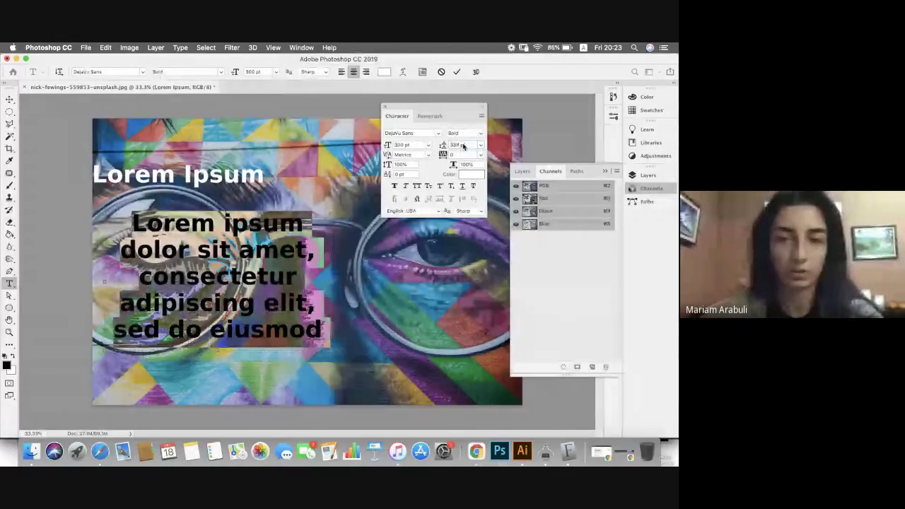
left_click(463, 145)
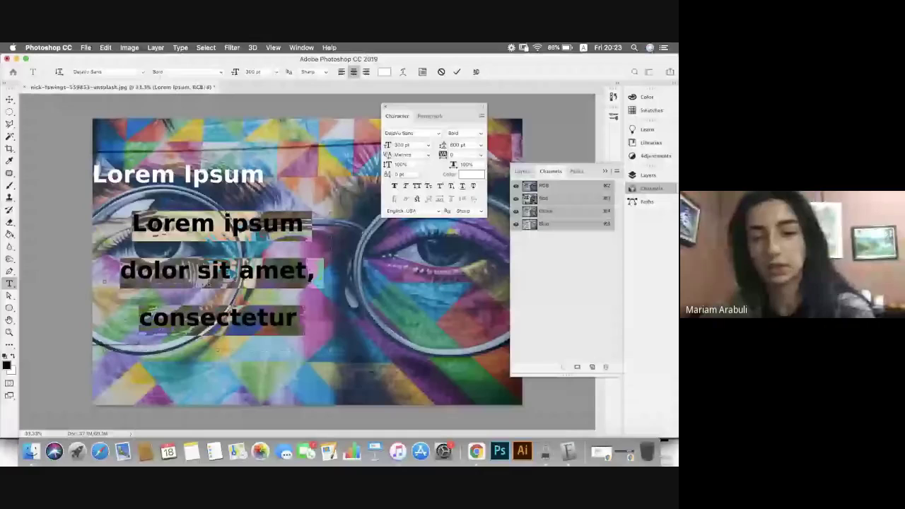
Step: Set the leading of the placeholder paragraph to 300 pt
left_click(458, 144)
type("3")
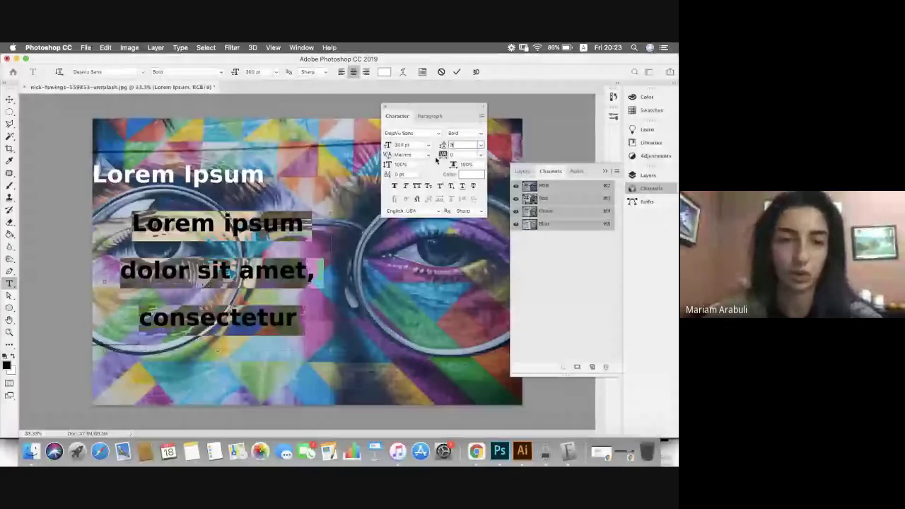
type("00")
key("Tab")
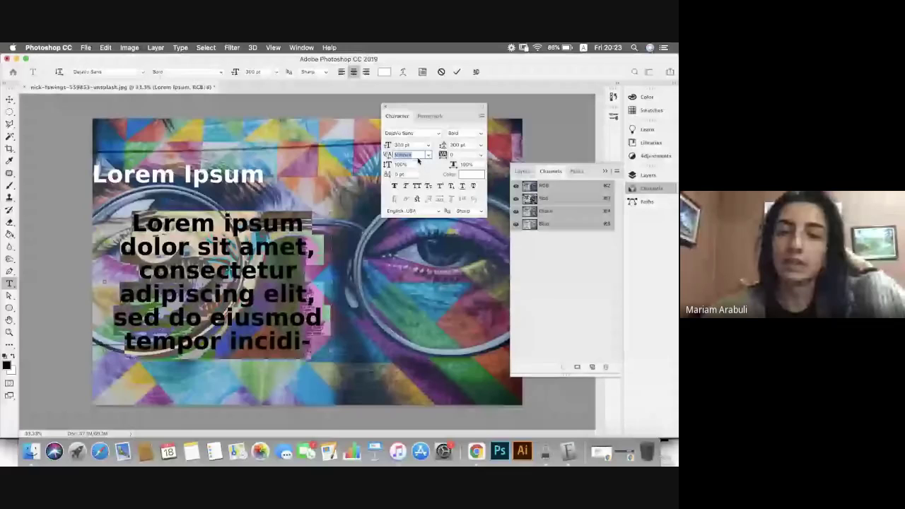
Step: Place the text cursor in the placeholder paragraph and set the kerning there to -75
left_click(235, 237)
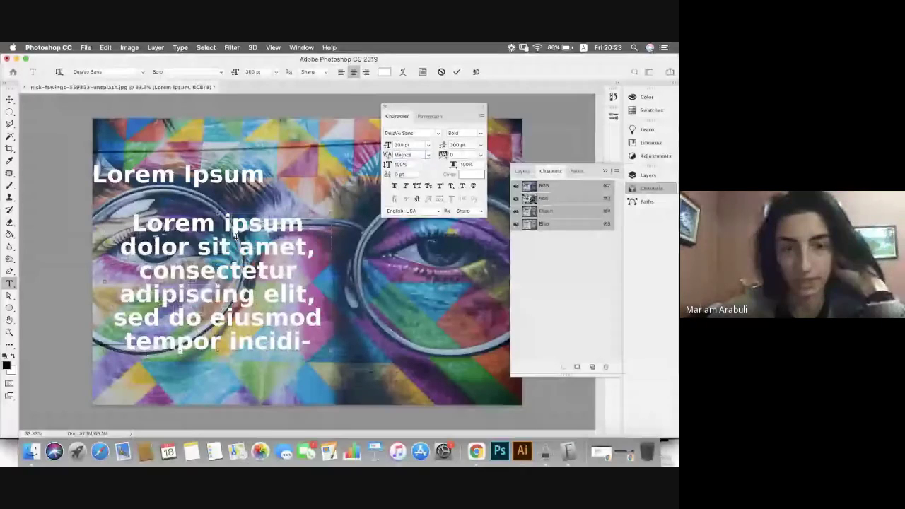
left_click_drag(200, 246, 249, 276)
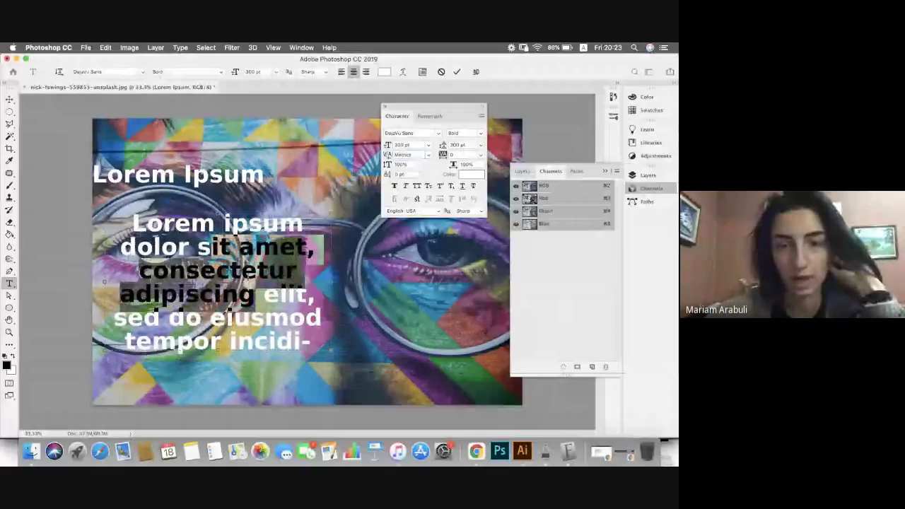
left_click(424, 154)
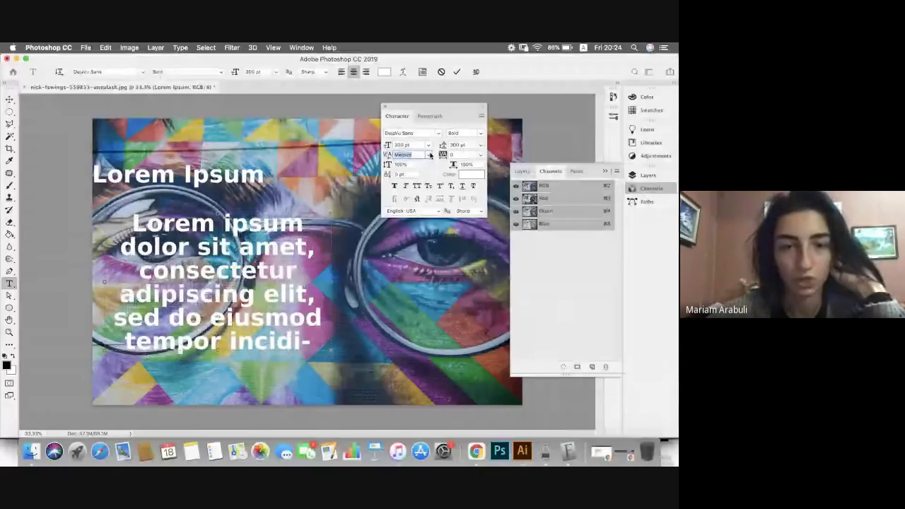
type("-8")
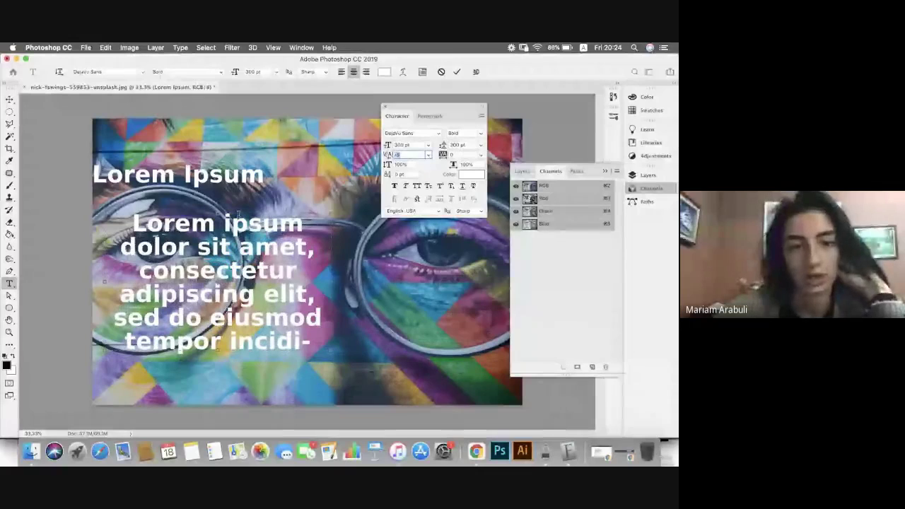
left_click(428, 154)
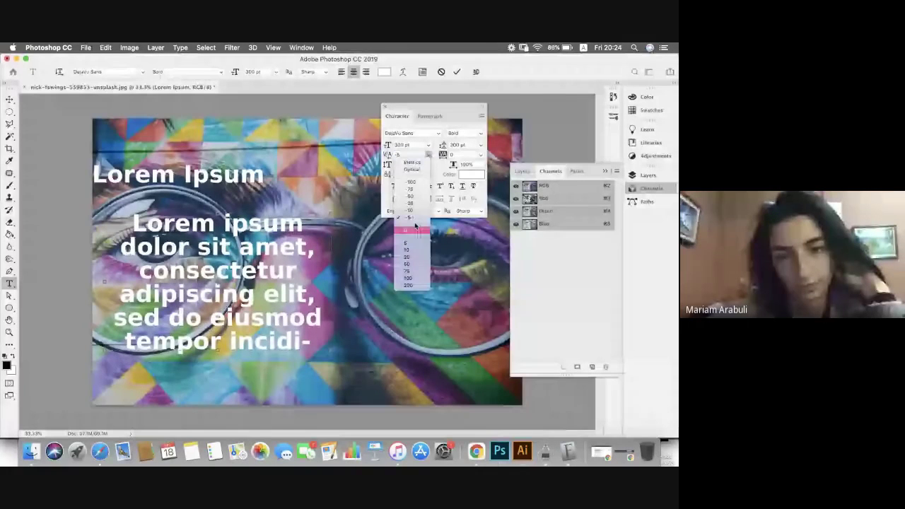
left_click(416, 228)
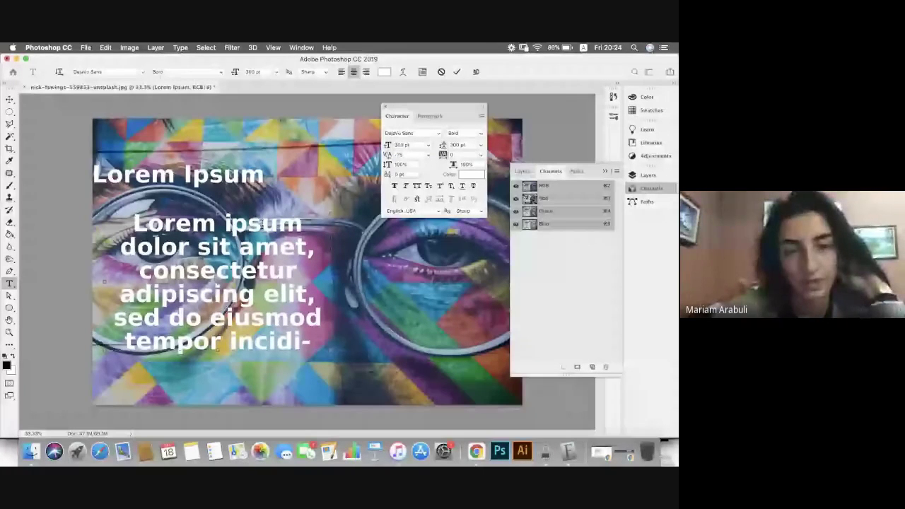
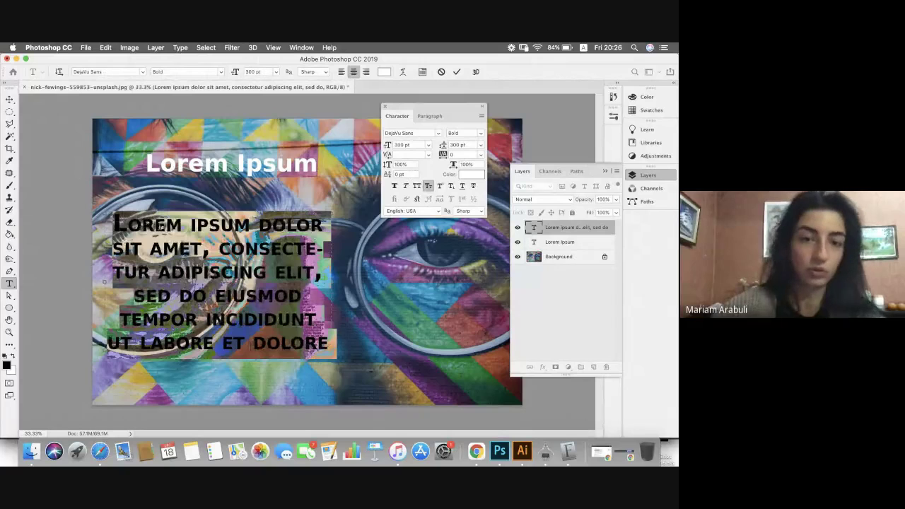
Step: Select the placeholder paragraph's text, try Superscript on it, and turn off both Superscript and Small Caps
left_click(154, 239)
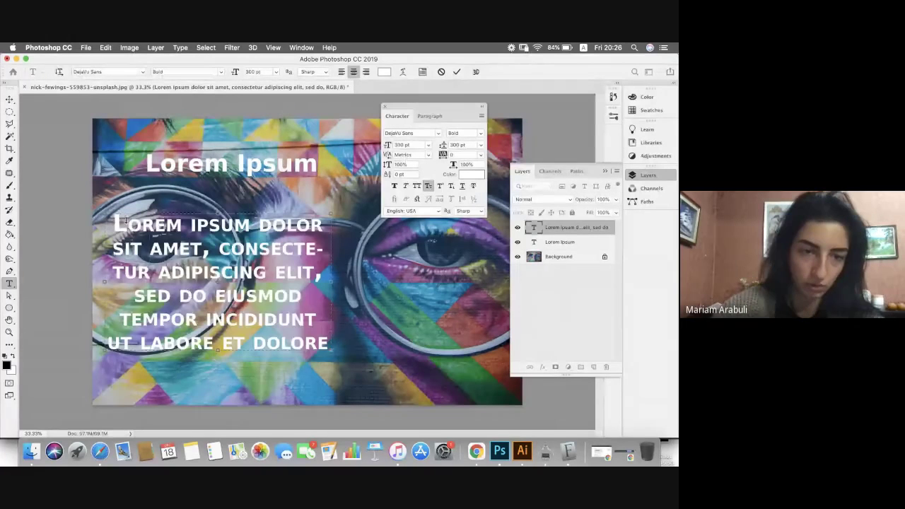
left_click_drag(114, 223, 328, 388)
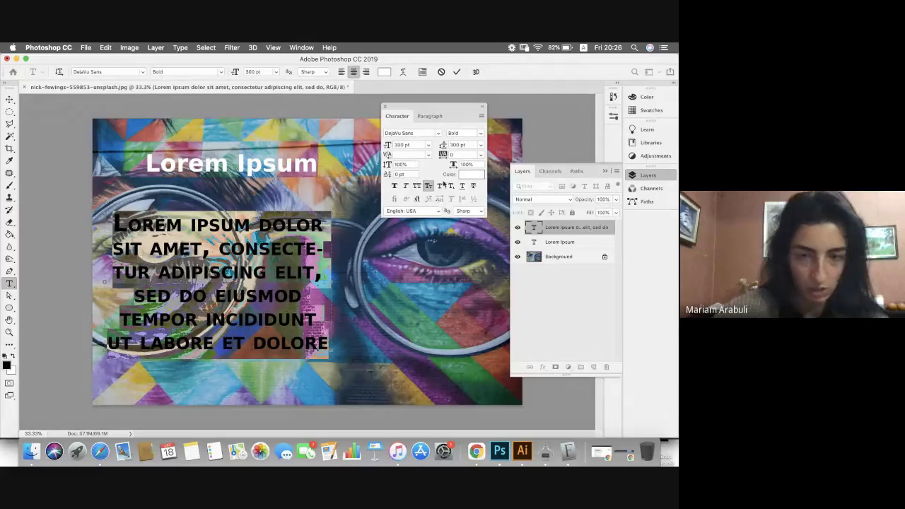
left_click(440, 185)
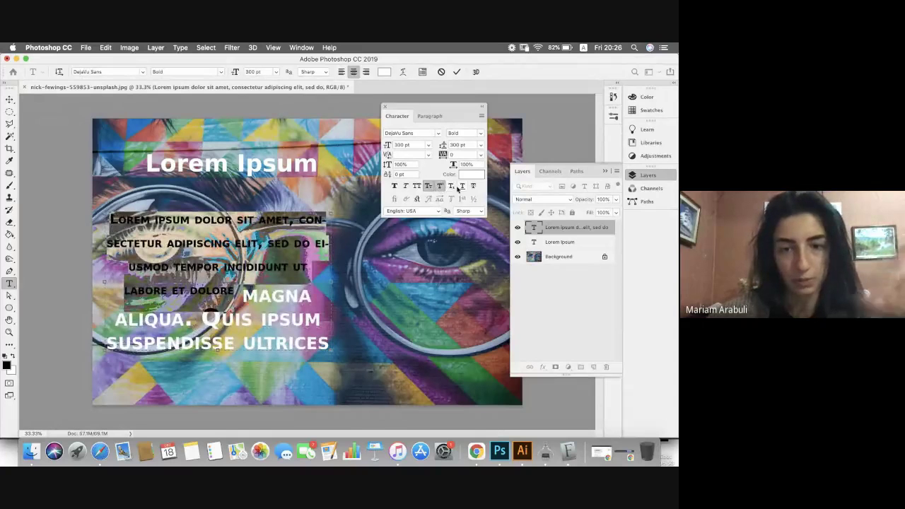
left_click(450, 185)
left_click(428, 185)
left_click(450, 185)
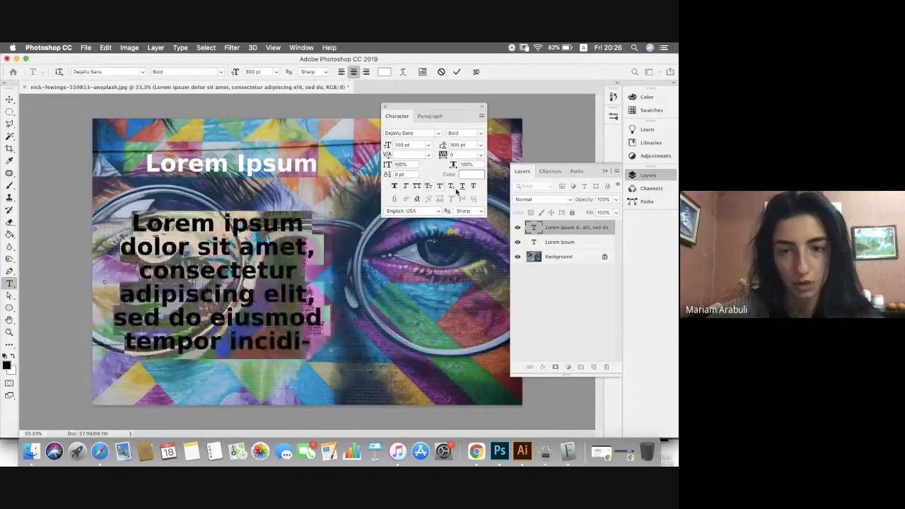
Step: Apply Underline and Strikethrough to the selected placeholder paragraph text
left_click(451, 185)
left_click(451, 186)
left_click(473, 185)
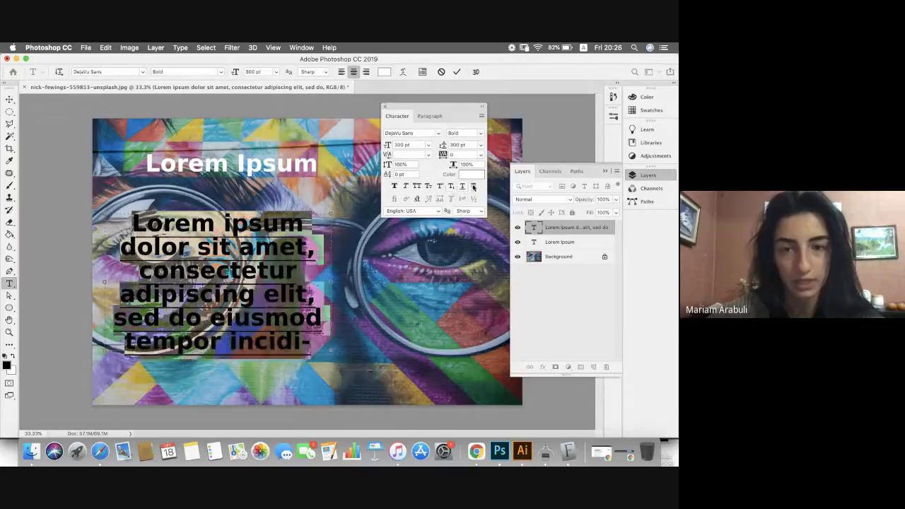
left_click(461, 185)
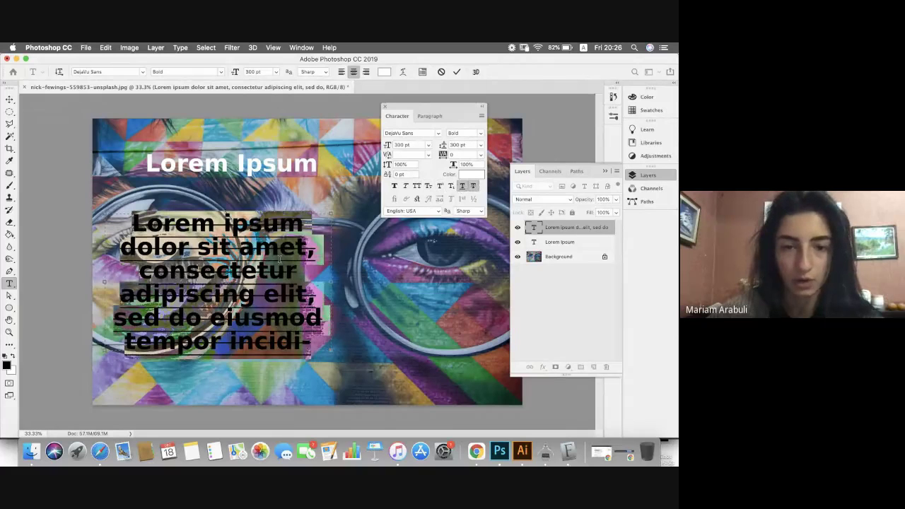
Step: Try Subscript on the stretch from "tetur" through "adipiscing" in the middle of the paragraph
left_click(297, 305)
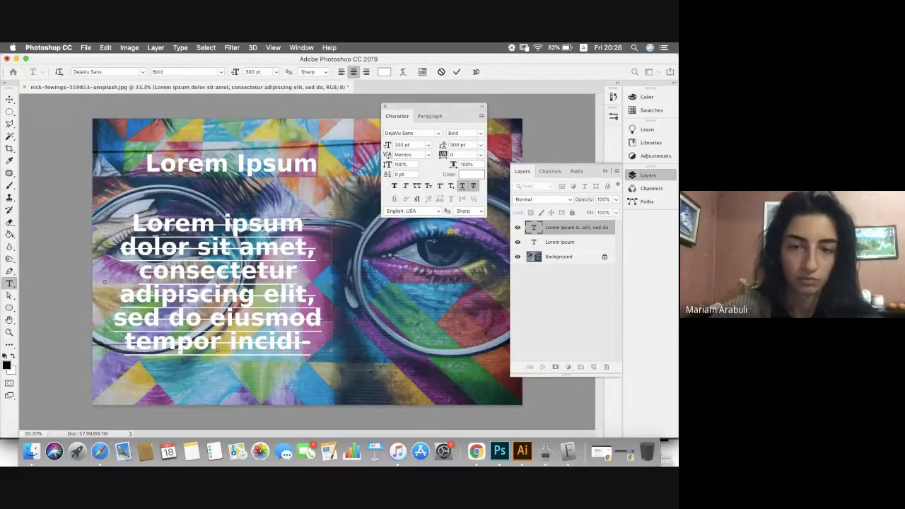
left_click_drag(226, 270, 255, 293)
left_click(450, 185)
left_click(451, 185)
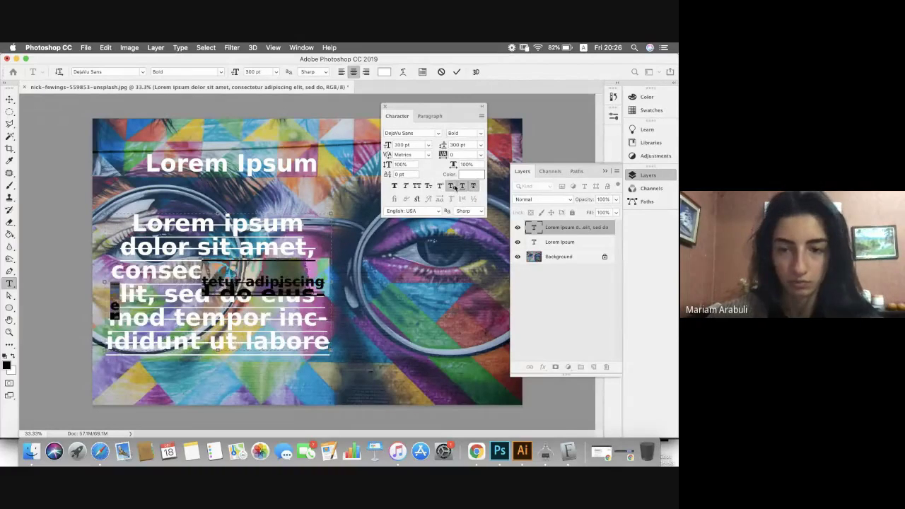
left_click(277, 339)
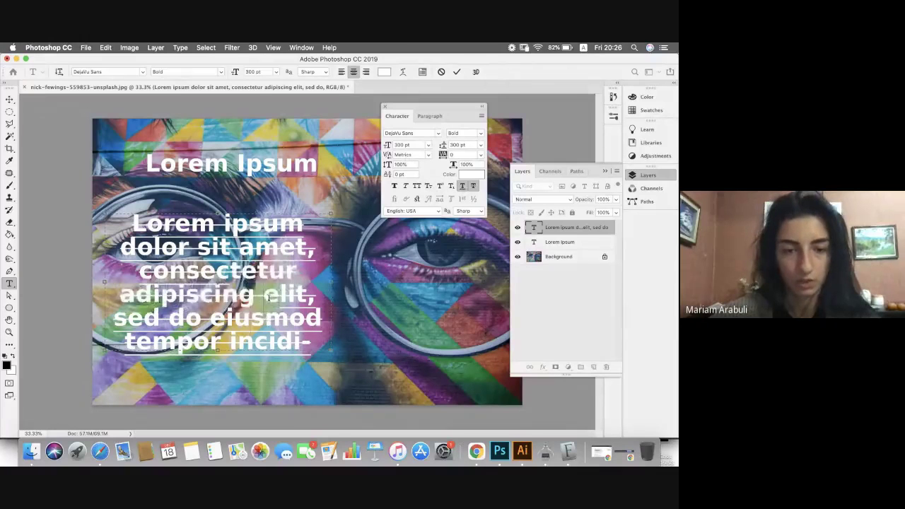
Step: Remove the underline from the whole placeholder paragraph and left-align its text
key("super+a")
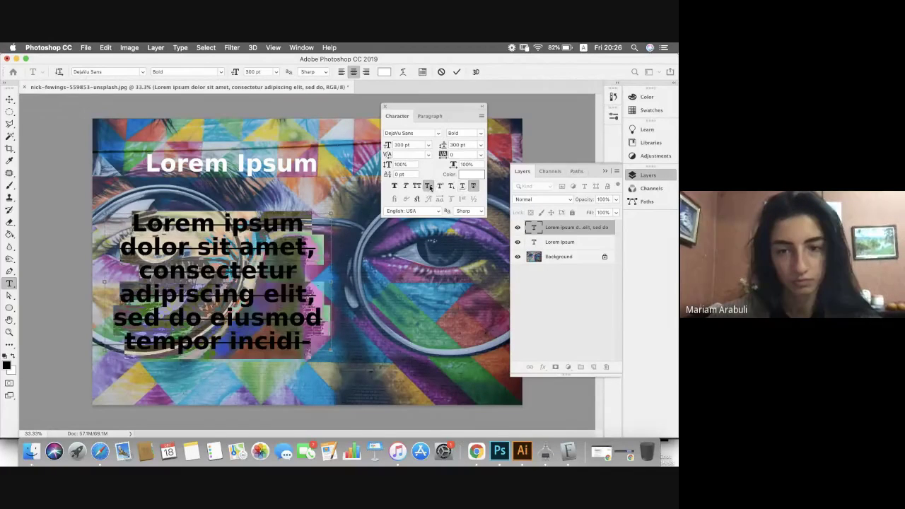
left_click(311, 340)
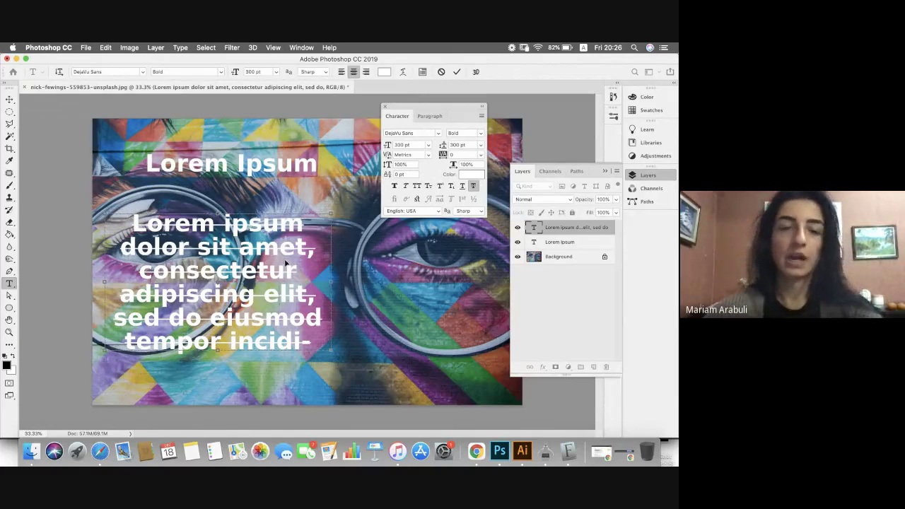
key("super+a")
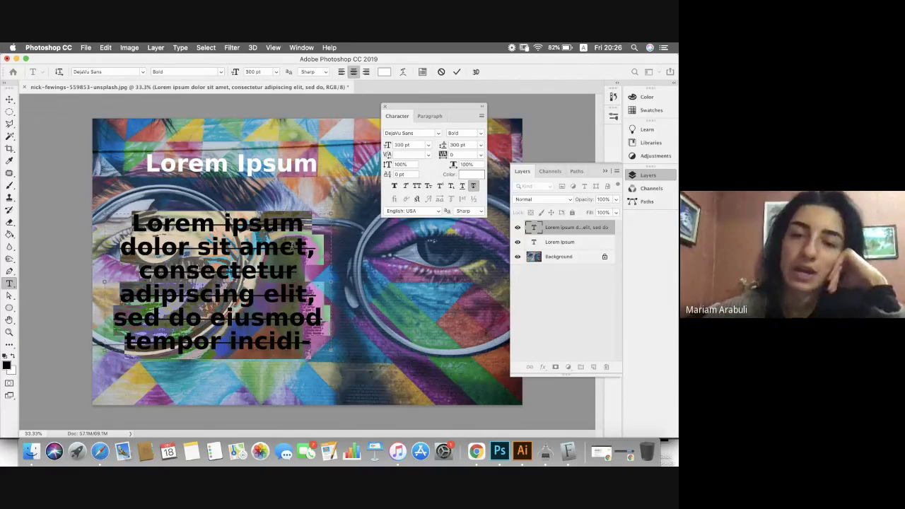
left_click(430, 116)
left_click(395, 133)
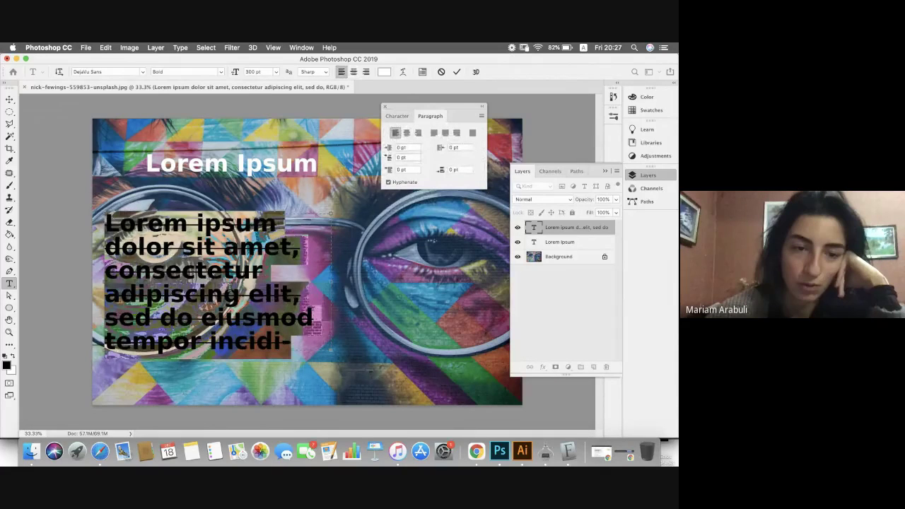
Step: Enlarge the paragraph text box so it spans both lenses and reaches the photo's lower edge
left_click(232, 294)
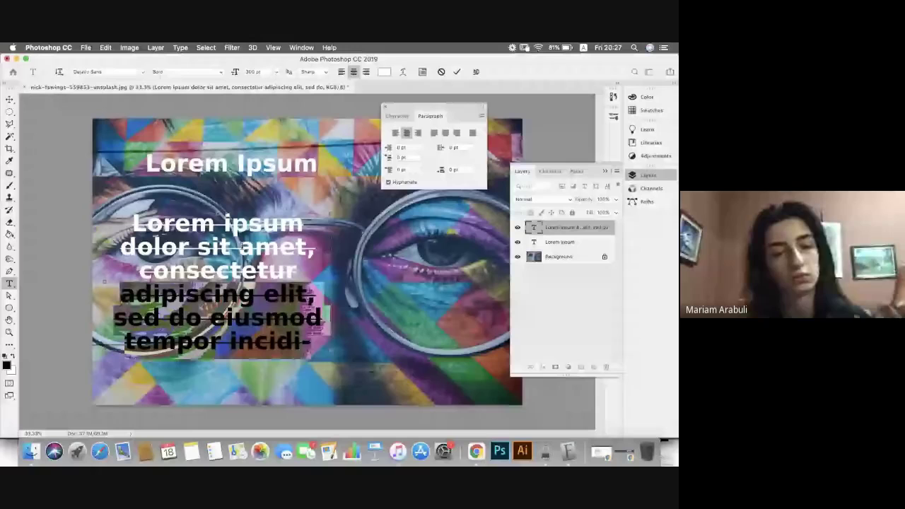
key("Right")
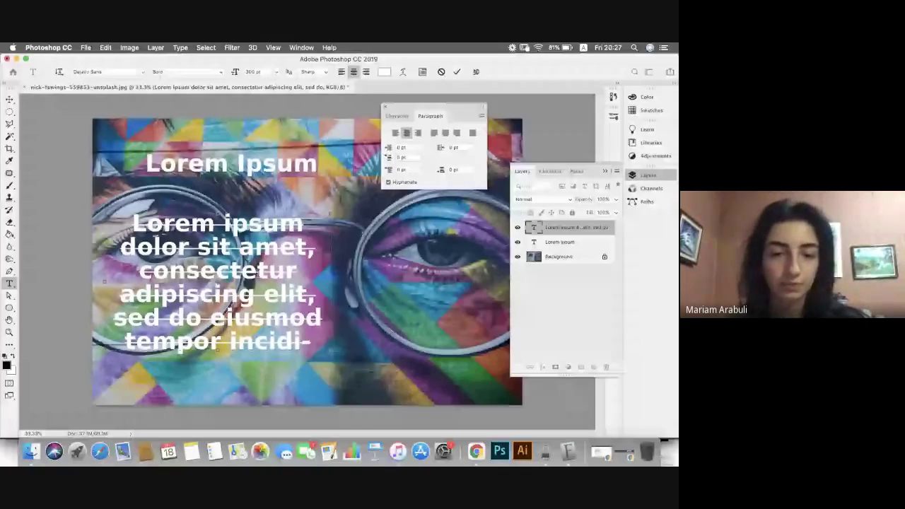
left_click_drag(275, 345, 470, 406)
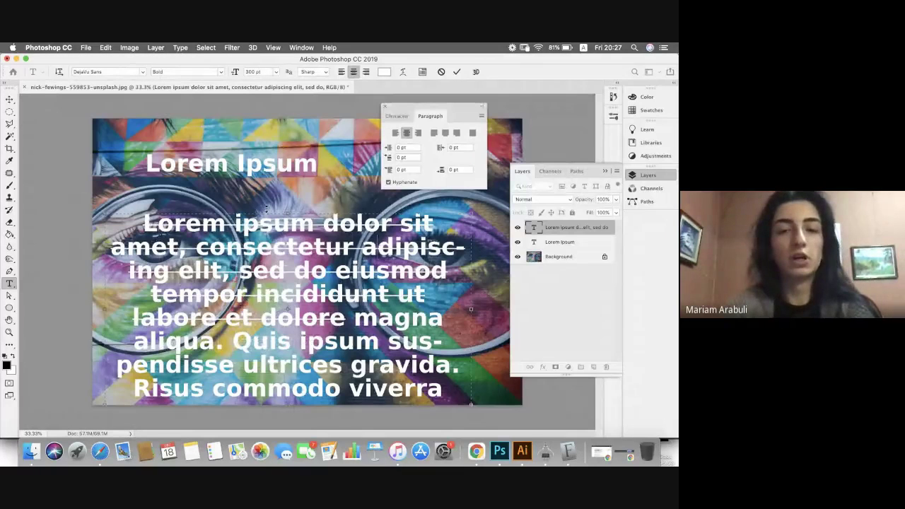
Step: Try left, right, justify-last-left and justify-last-centered alignment on the placeholder paragraph
left_click(395, 132)
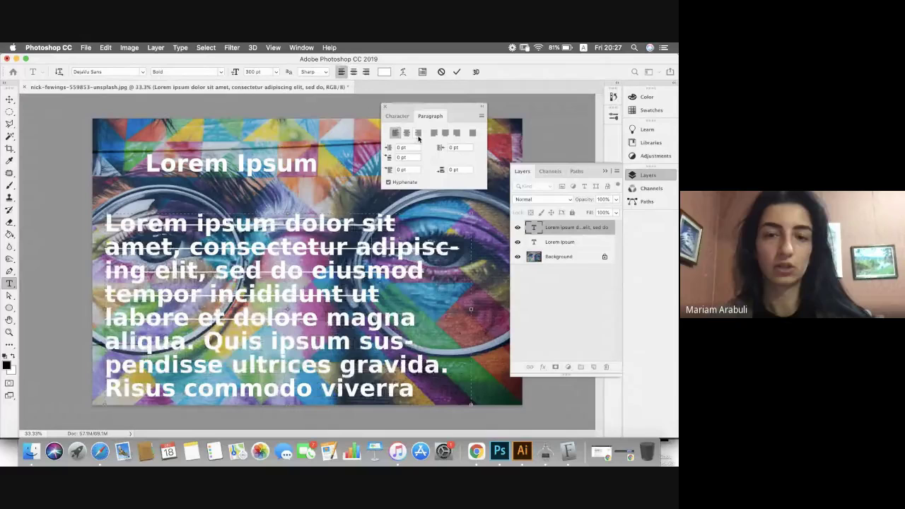
left_click(417, 133)
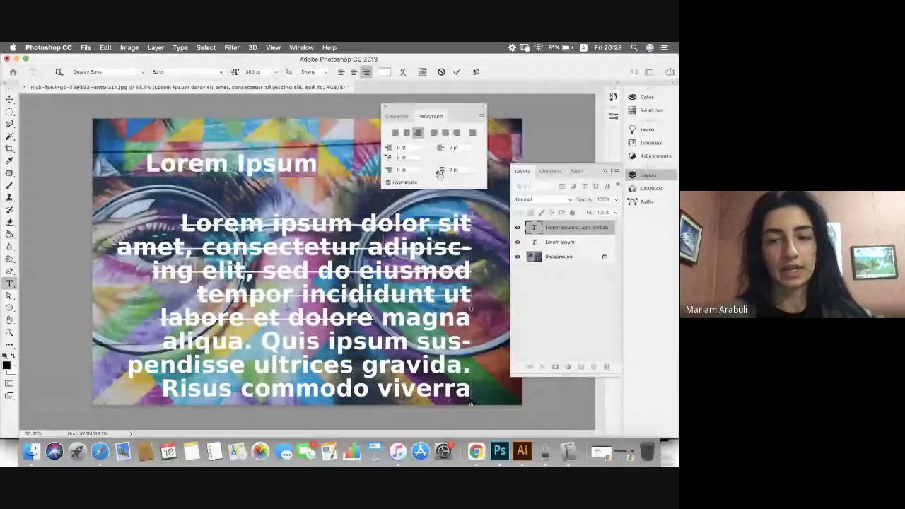
left_click(434, 133)
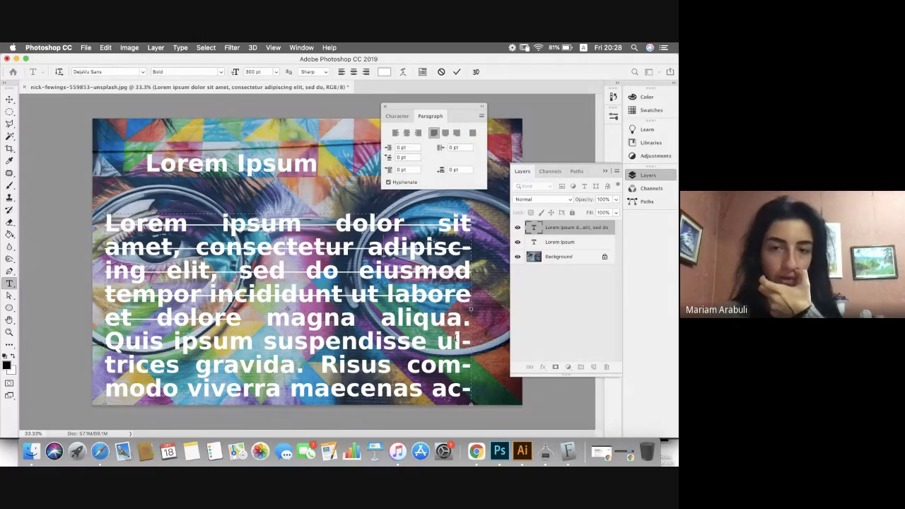
left_click(445, 133)
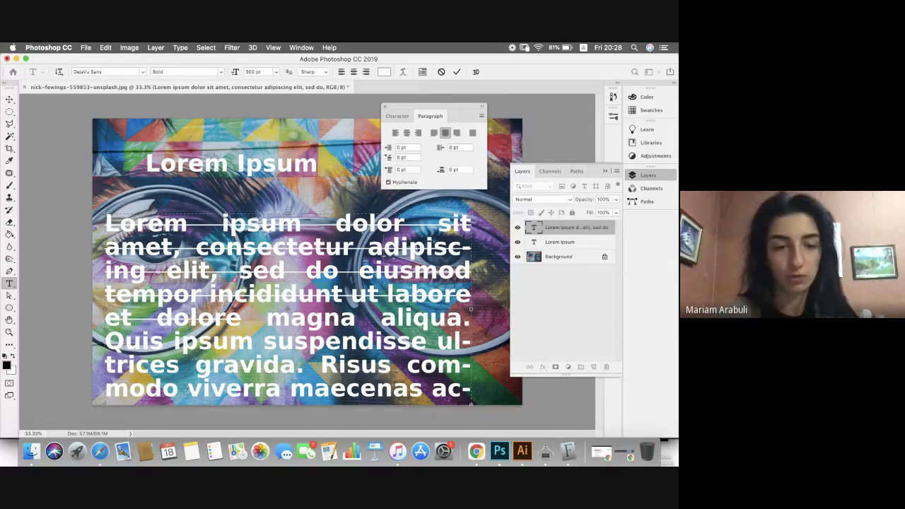
Step: Delete the opening text of the paragraph through "et dolore" so that it begins with "magna aliqua"
left_click_drag(188, 388, 481, 392)
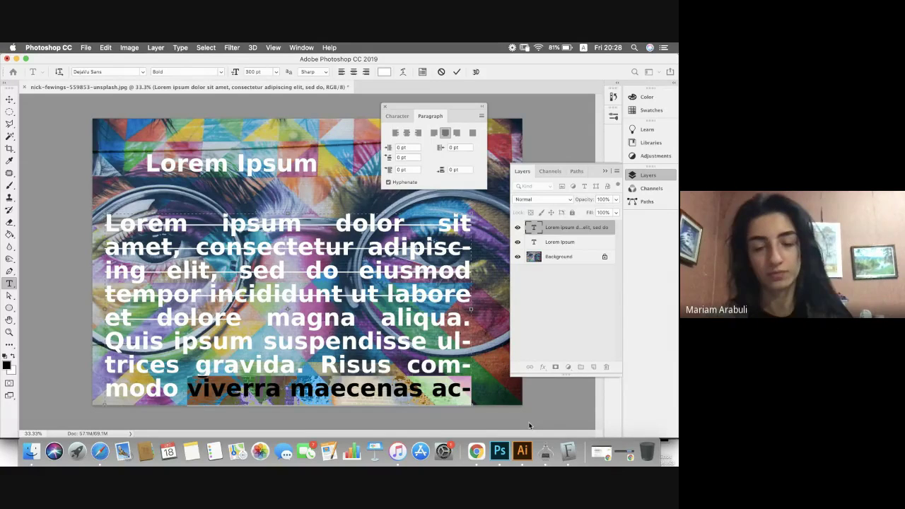
left_click(269, 346)
key("super+a")
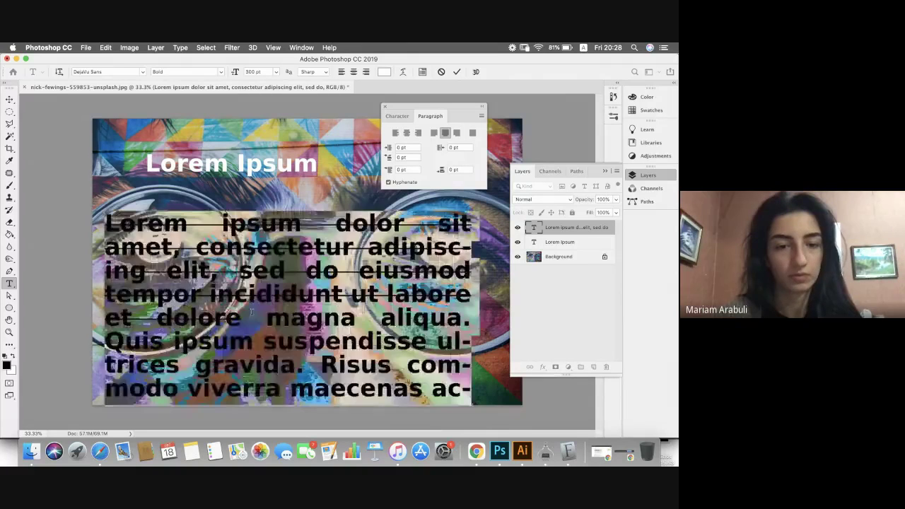
left_click_drag(242, 318, 189, 317)
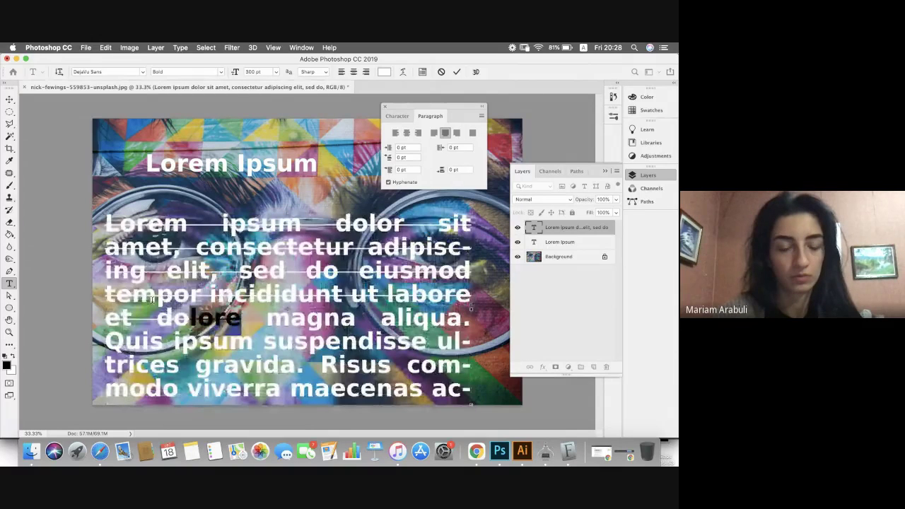
key("super+a")
left_click(210, 329)
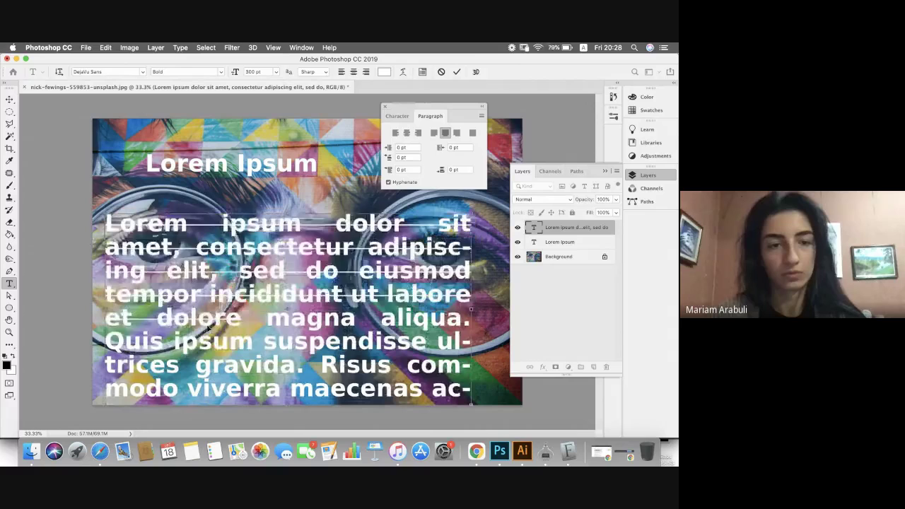
key("BackSpace")
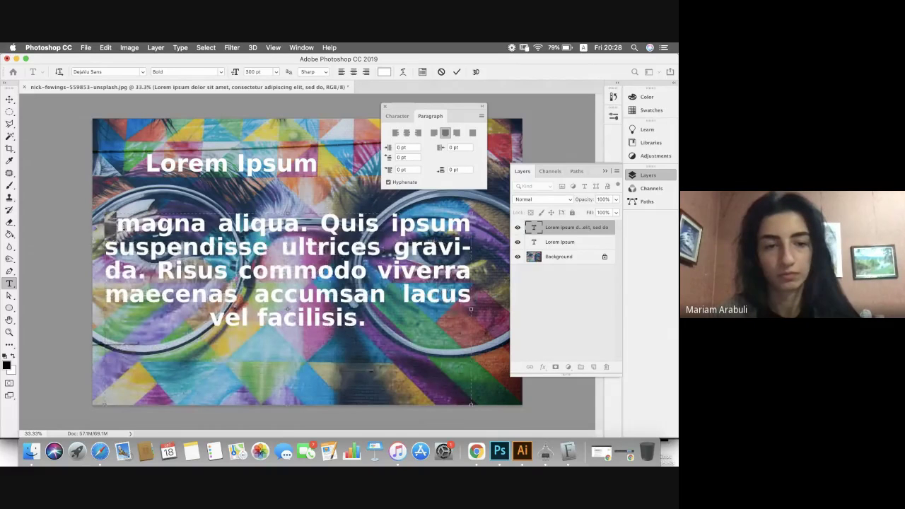
key("BackSpace")
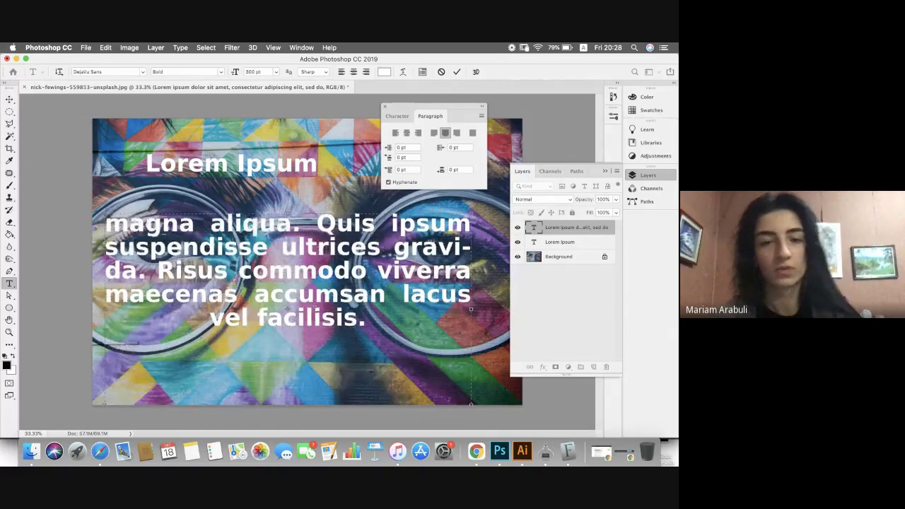
Step: Justify the shortened paragraph with its last line aligned left and switch it to last line aligned right
left_click(434, 132)
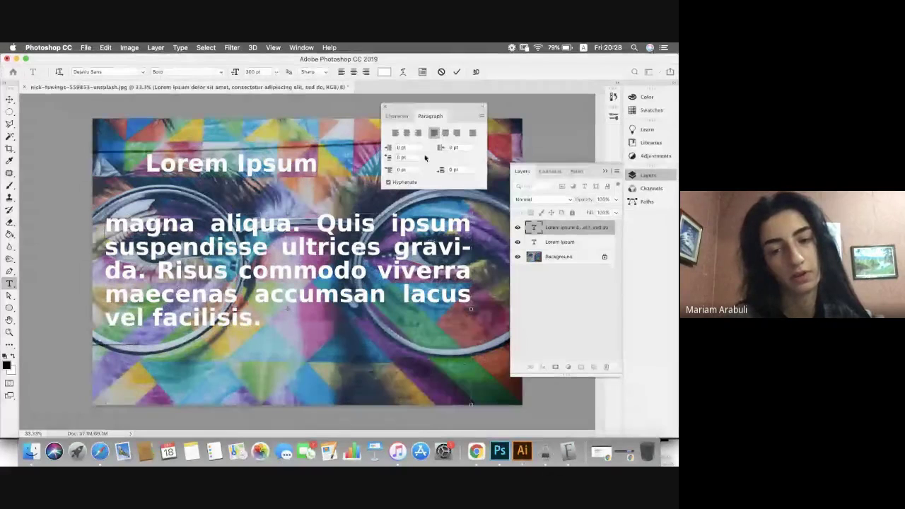
left_click(456, 132)
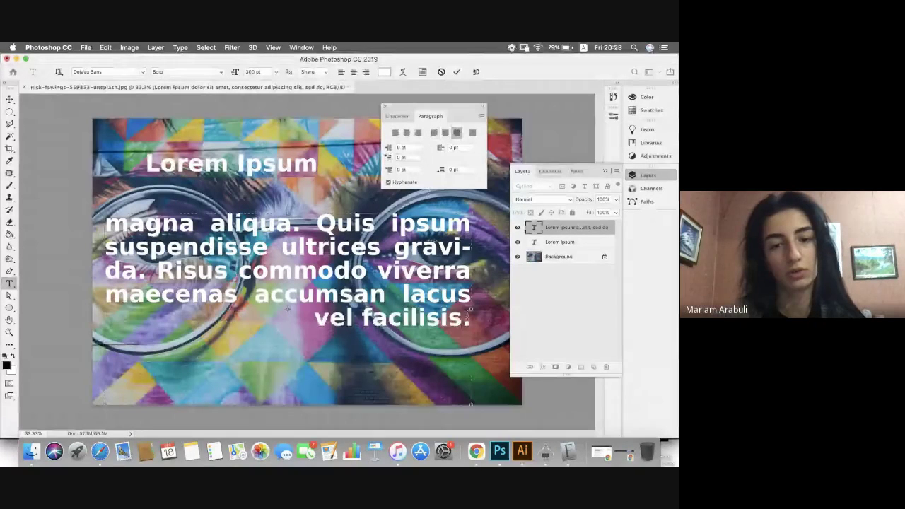
Step: Try justifying every line of the paragraph, including the last, and inspect the paragraph's indent and spacing settings
left_click(472, 132)
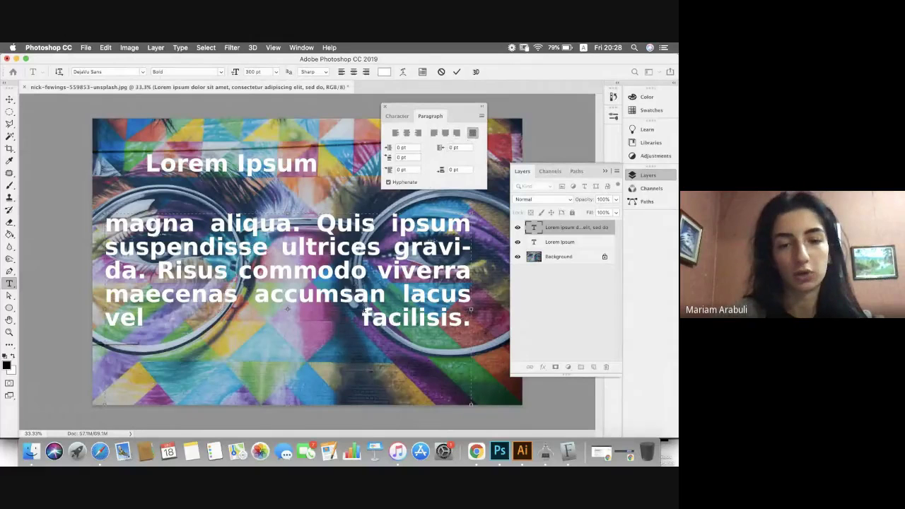
left_click(396, 150)
left_click(456, 148)
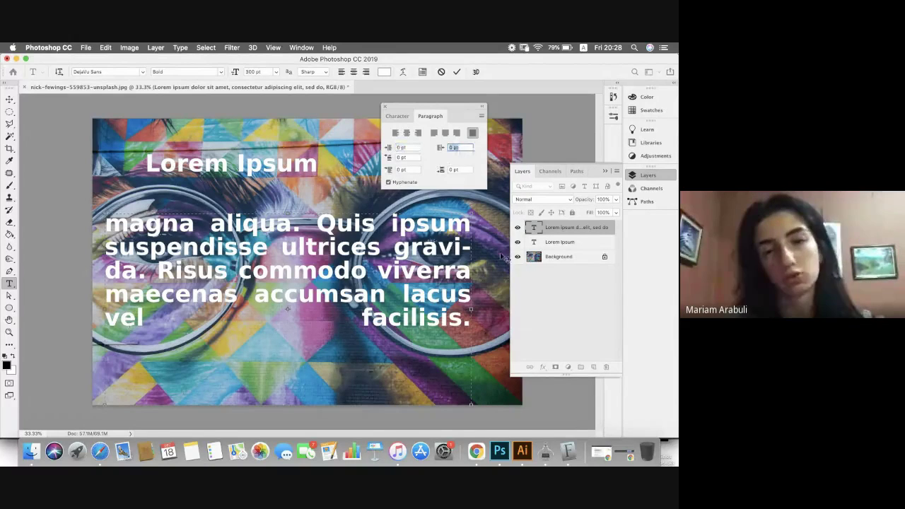
left_click(409, 157)
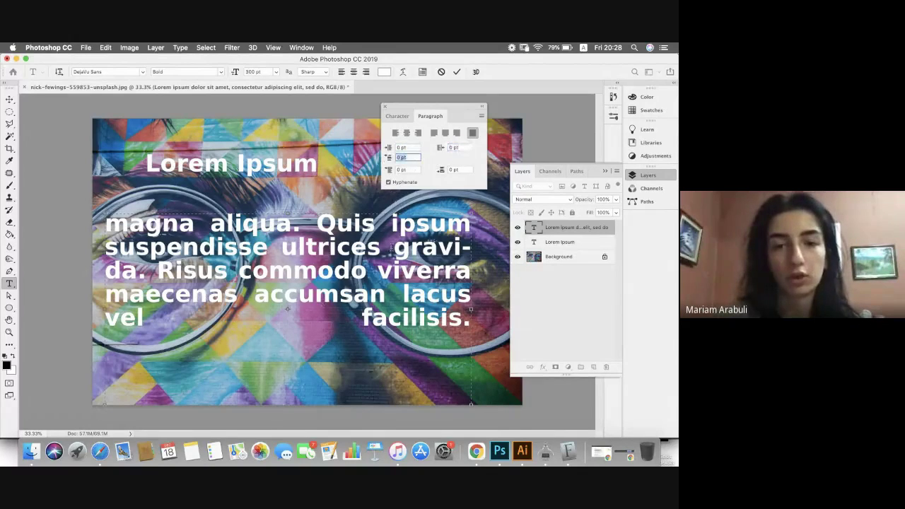
key("Tab")
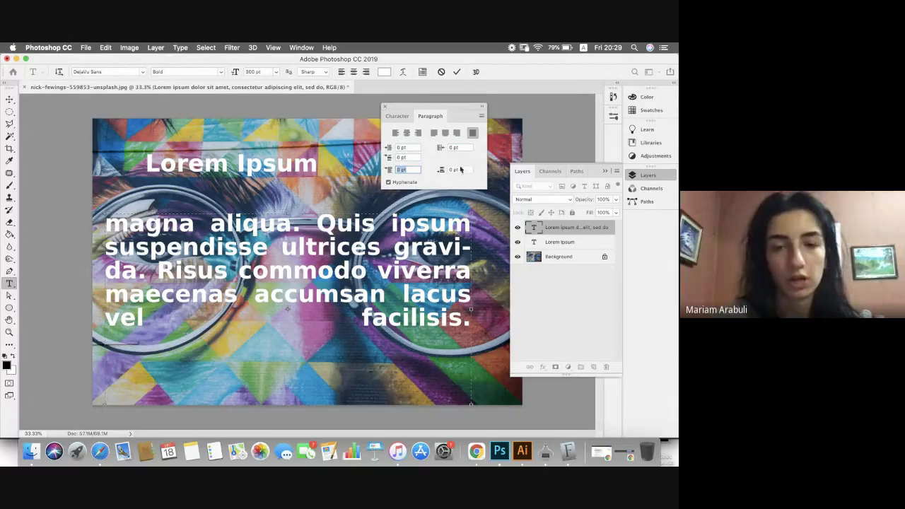
left_click(460, 170)
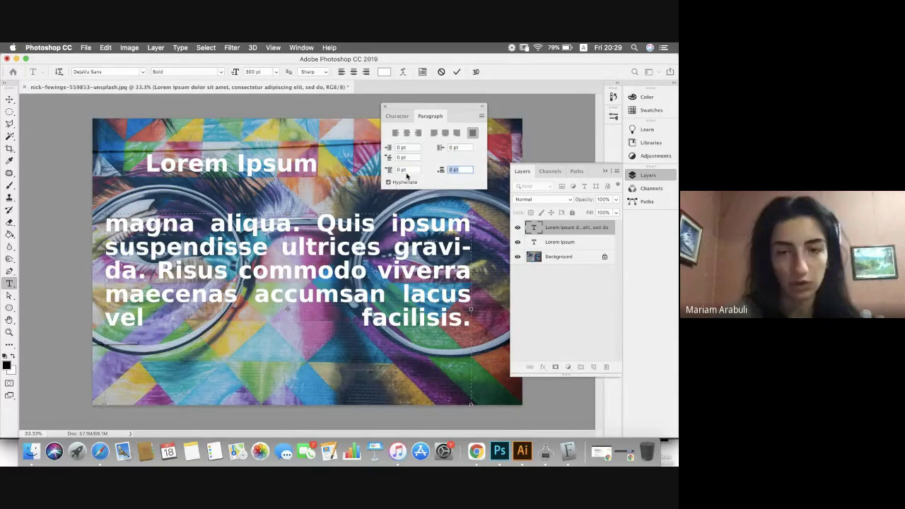
Step: Discard the pending paragraph edits and delete both Lorem Ipsum text layers from the photo
left_click(384, 106)
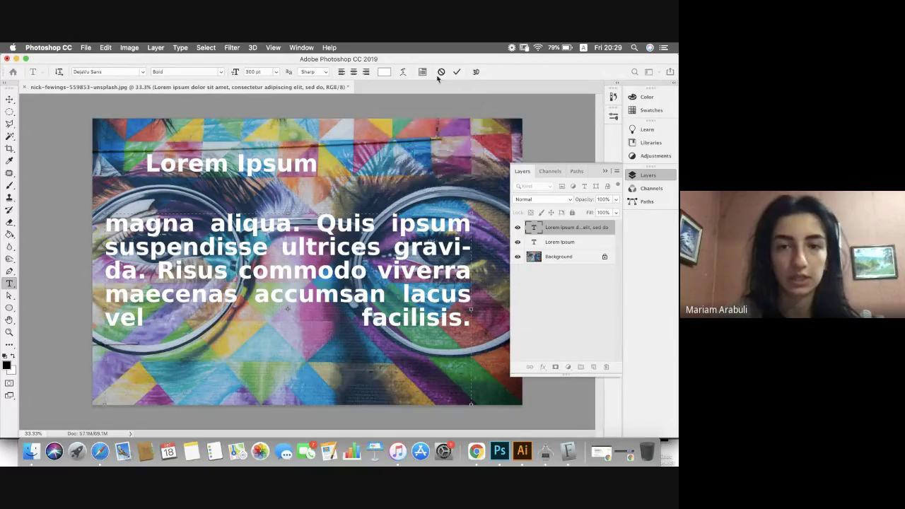
left_click(440, 72)
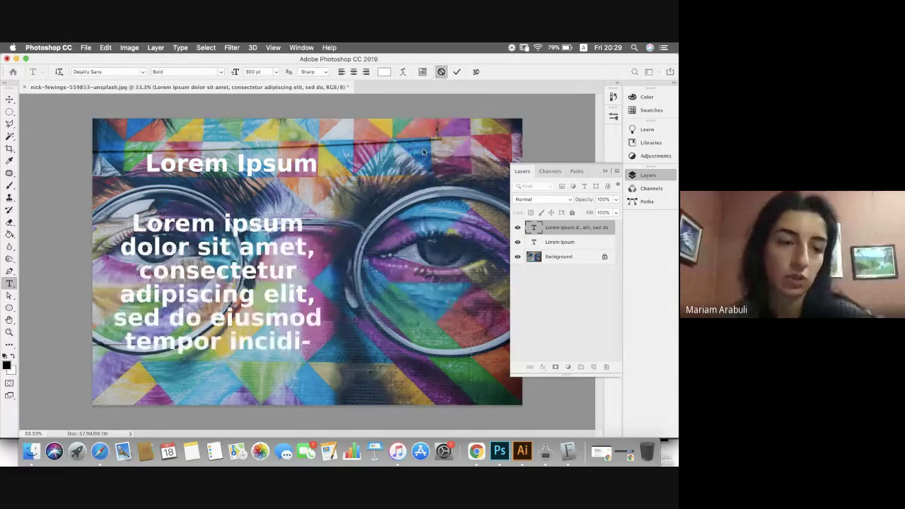
key("v")
key("Delete")
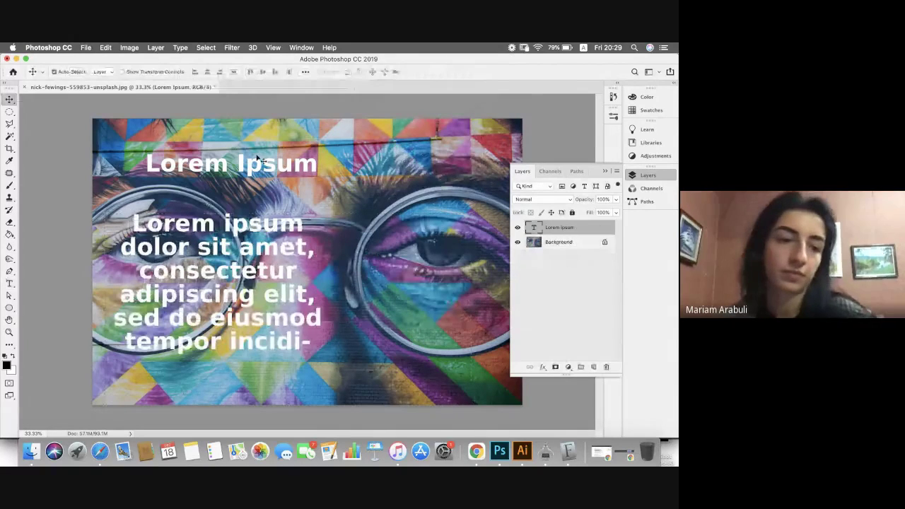
key("Delete")
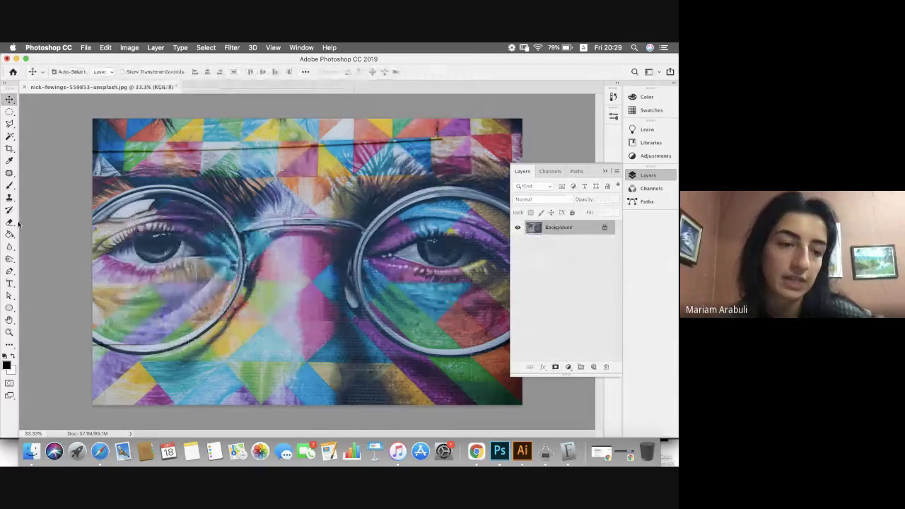
Step: Create a "Lorem Ipsum" text selection across the top of the left lens with the Horizontal Type Mask tool
left_click_drag(10, 283, 43, 300)
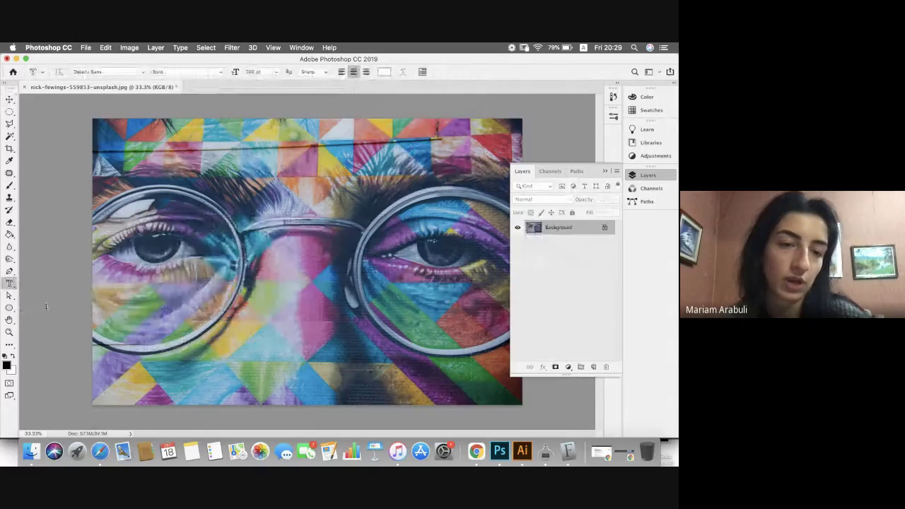
left_click(185, 210)
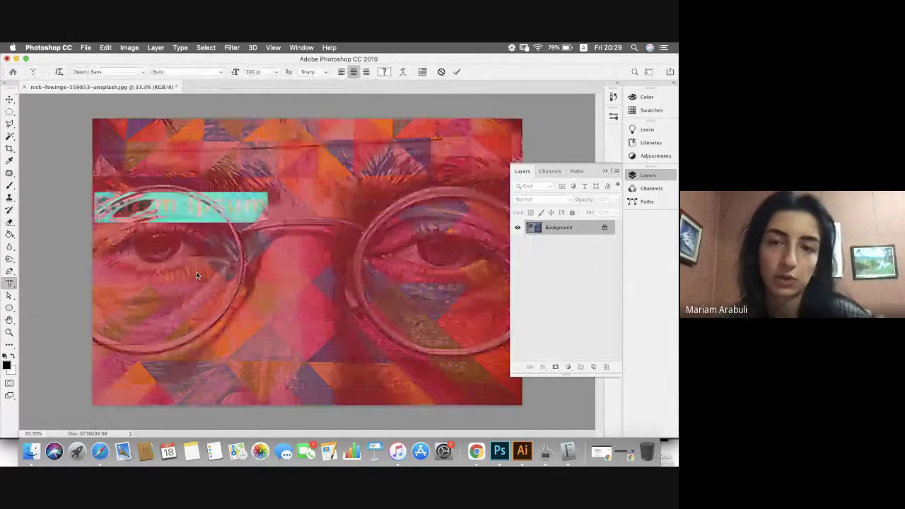
left_click(457, 71)
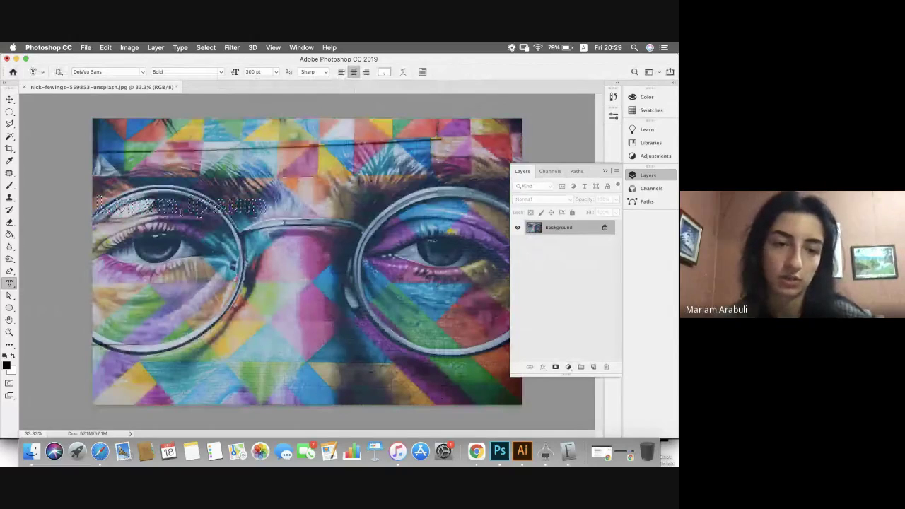
Step: Add a new layer, unlock the Background photo layer, and move the new layer beneath the photo
key("super+j")
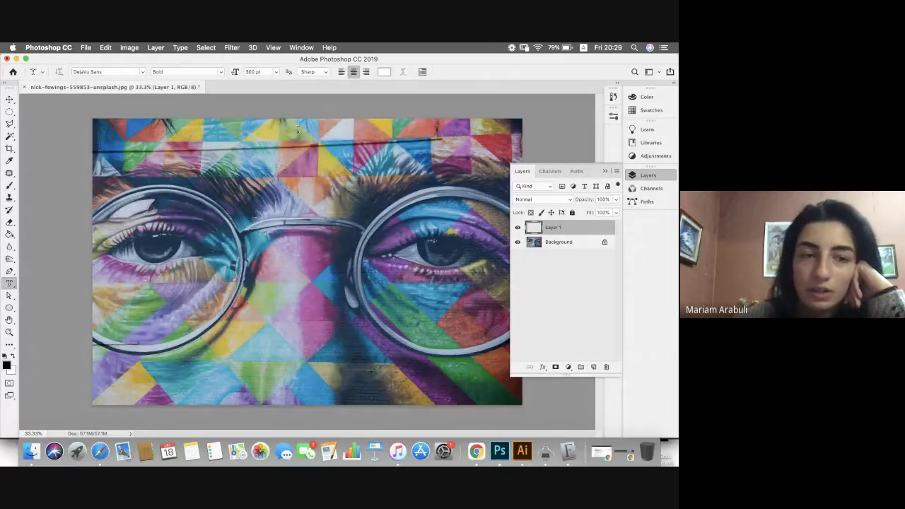
left_click(9, 100)
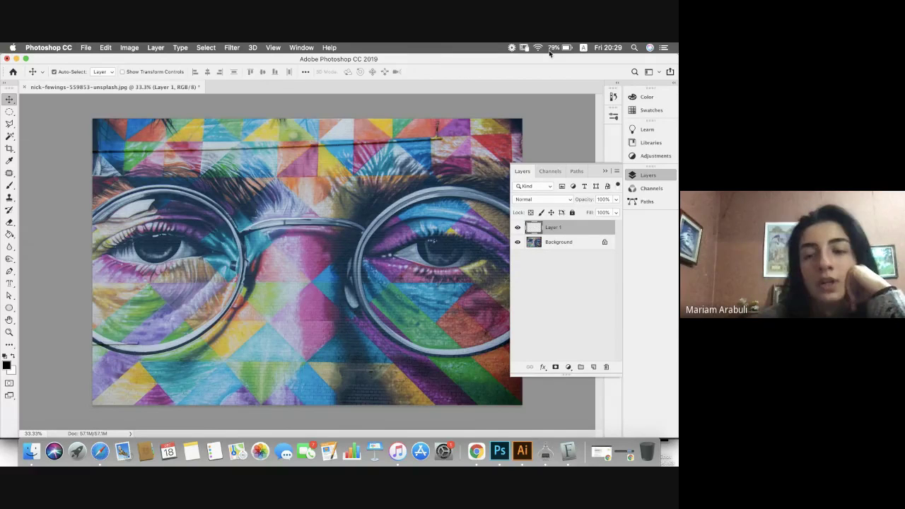
left_click(604, 243)
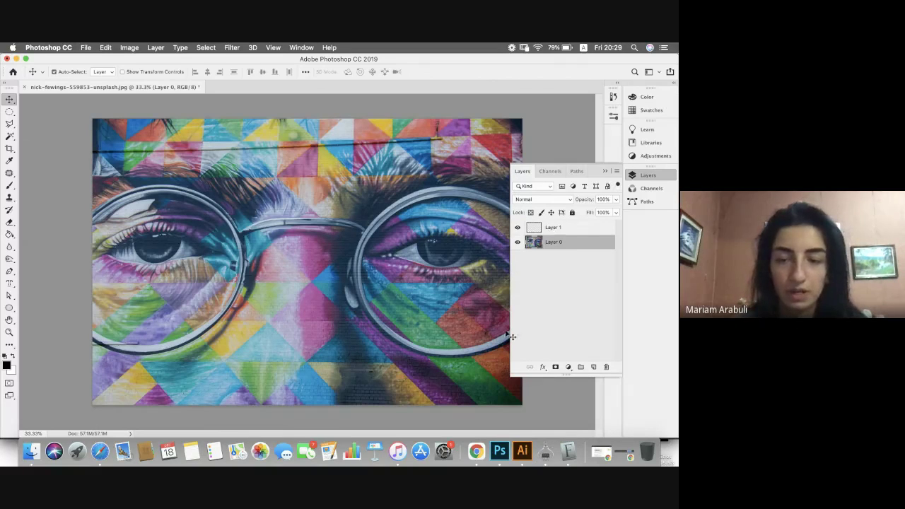
left_click(560, 270)
left_click(544, 243)
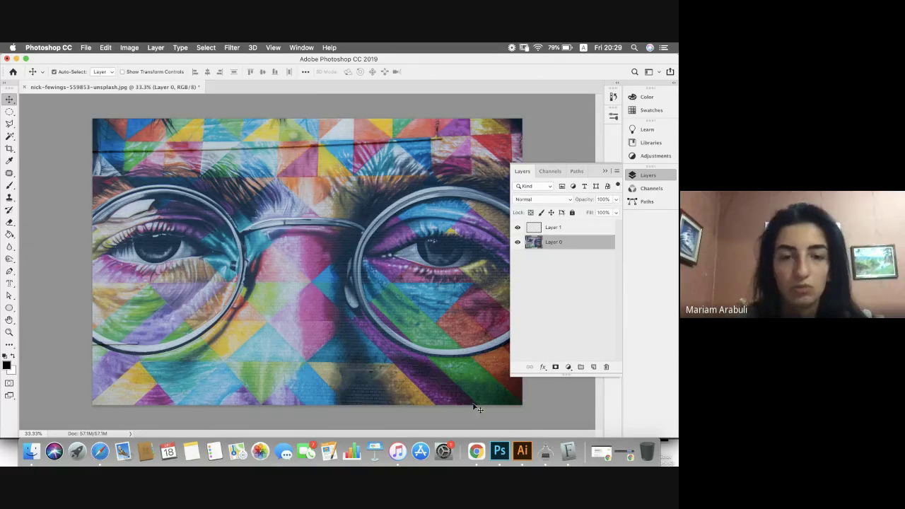
left_click_drag(555, 240, 556, 262)
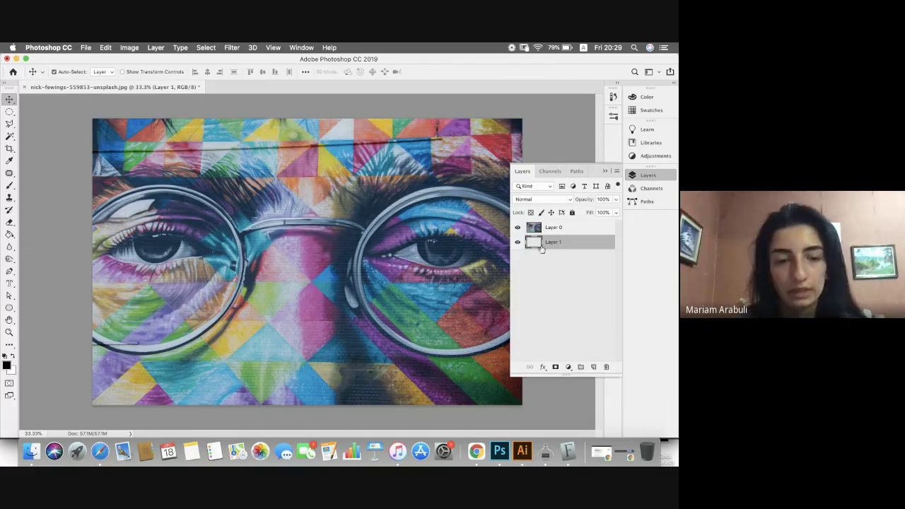
Step: Fill Layer 1 beneath the photo with white using the Paint Bucket
left_click(13, 358)
left_click(10, 234)
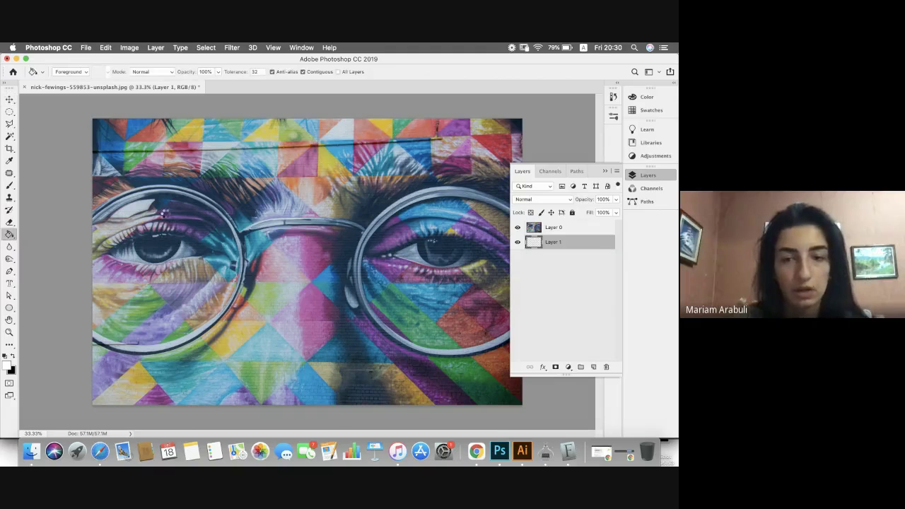
left_click(164, 212)
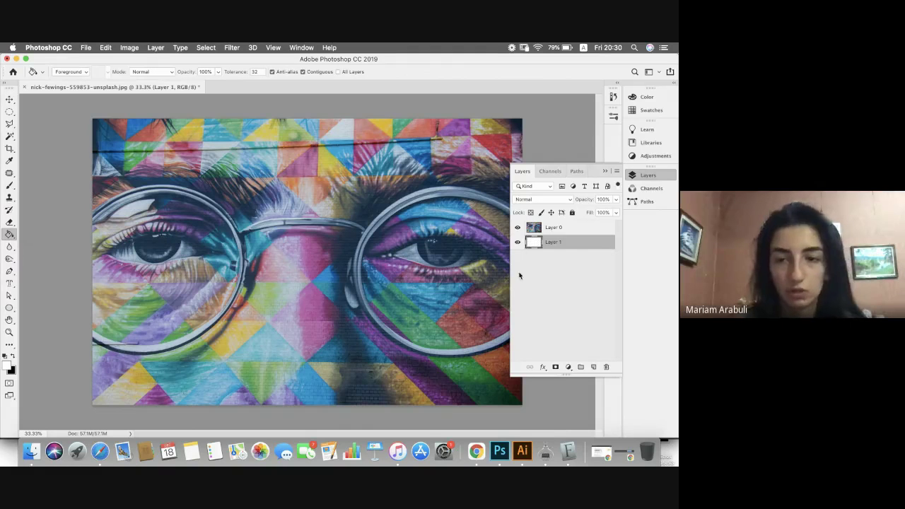
left_click(10, 99)
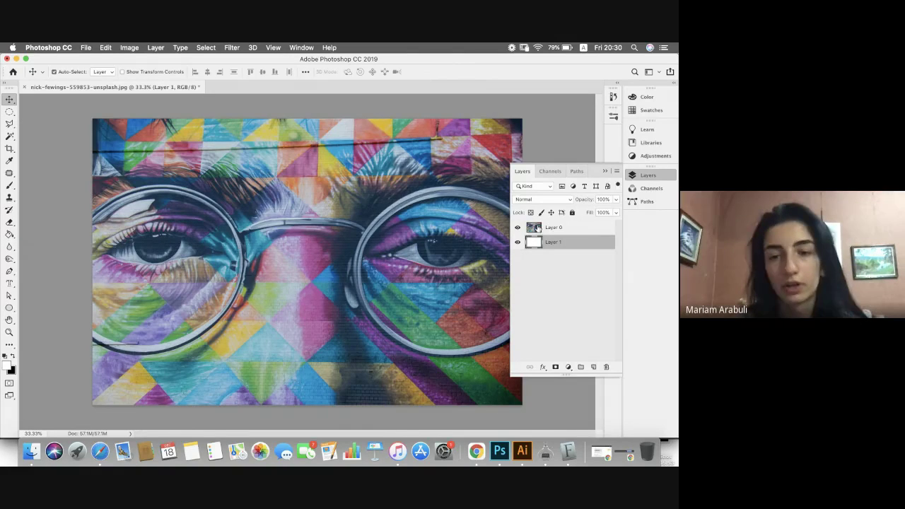
Step: Add a layer mask to the photo's Layer 0 and make the layer's image active
left_click(537, 228)
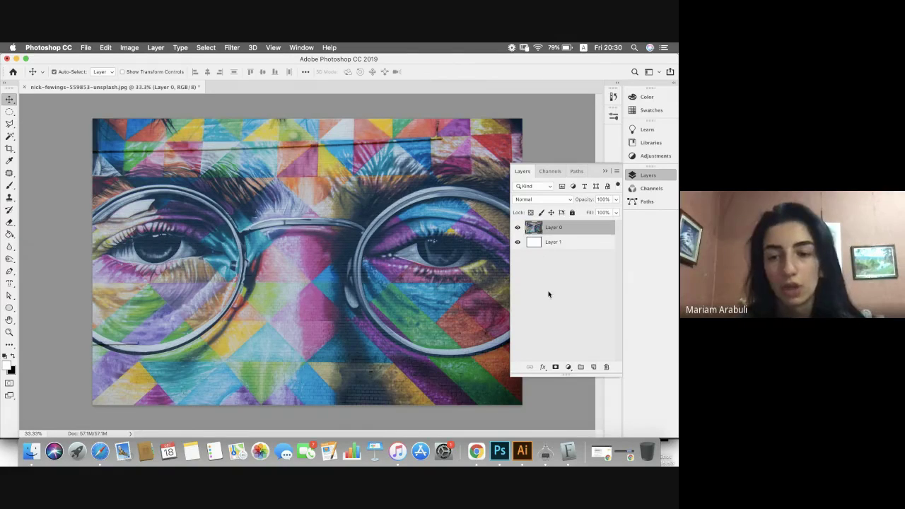
left_click(555, 367)
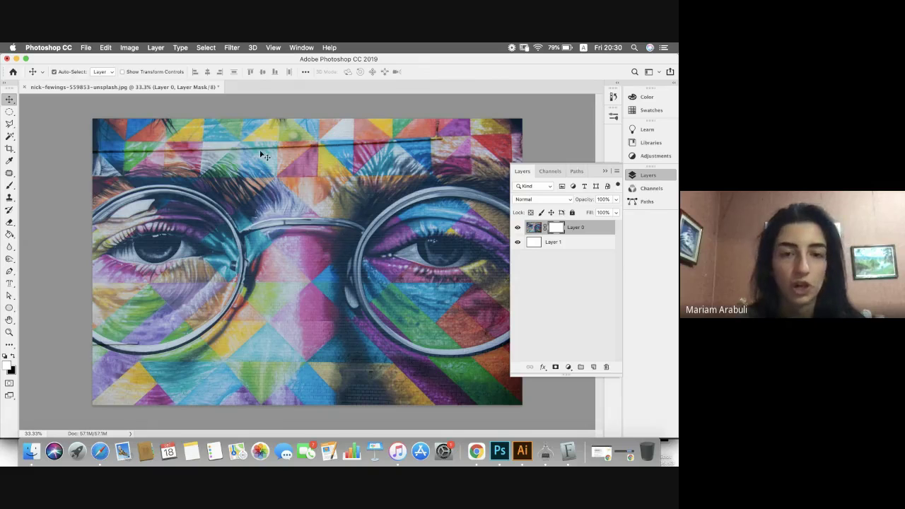
left_click(532, 226)
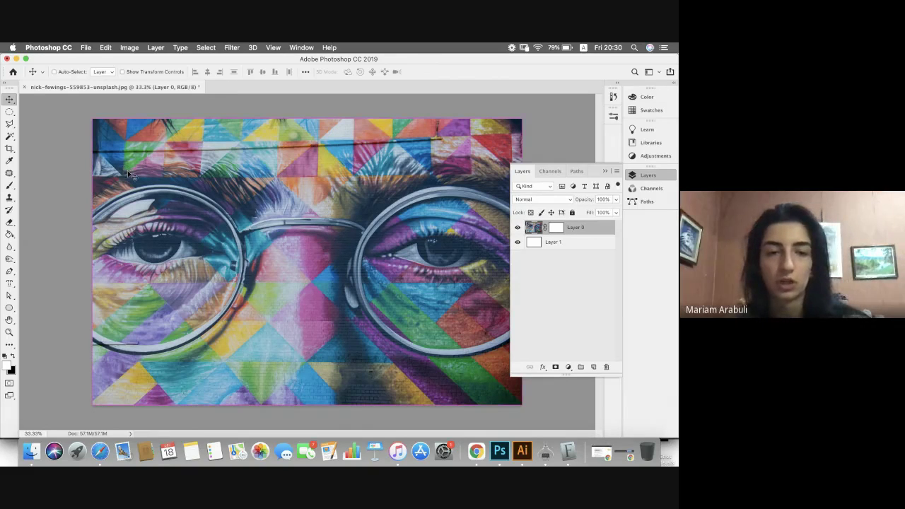
Step: Show the rulers, place a vertical guide at the photo's horizontal centre, and check it against the photo's transform midpoint
key("super+r")
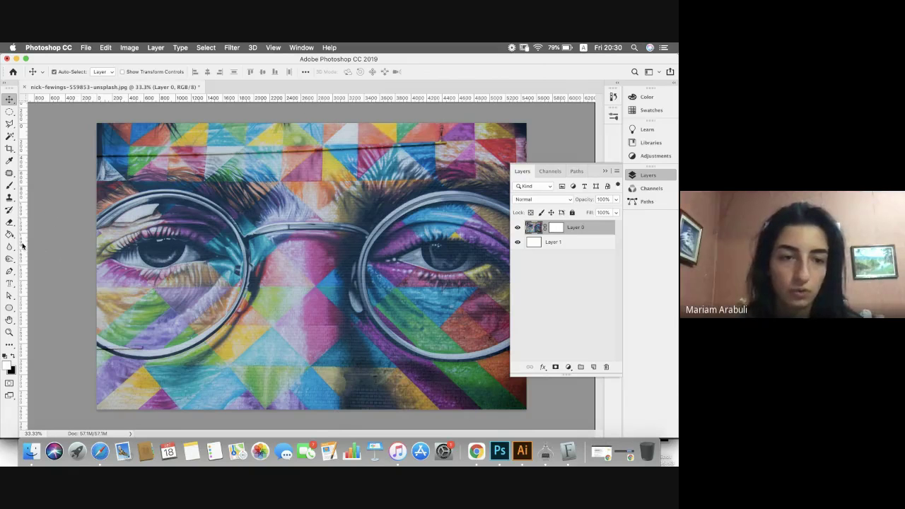
left_click_drag(22, 246, 309, 217)
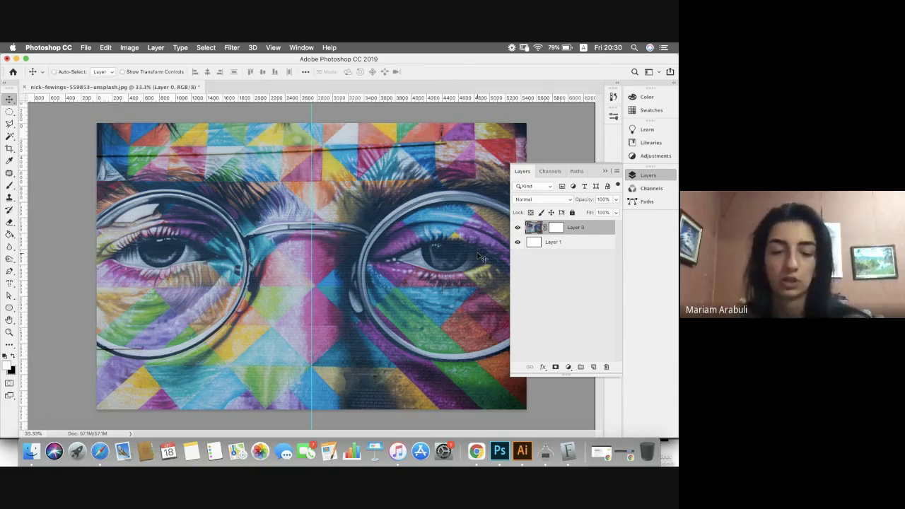
key("super+t")
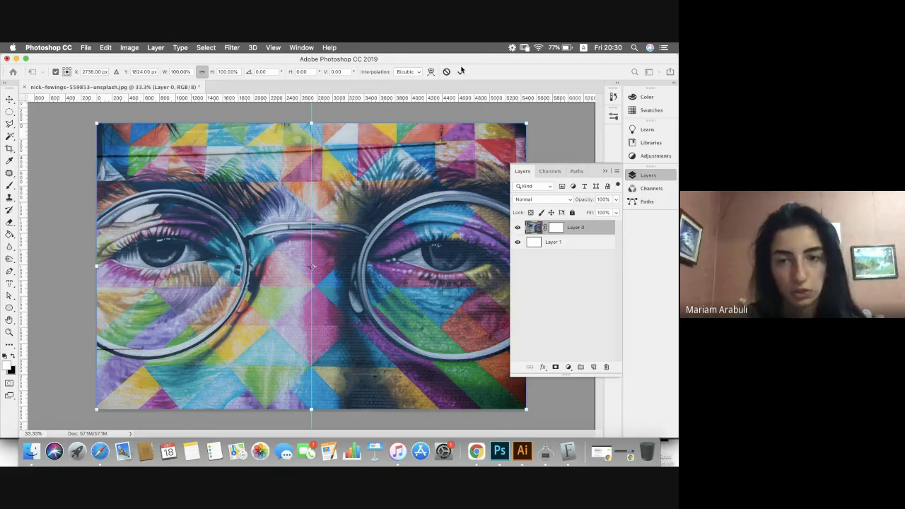
left_click(460, 71)
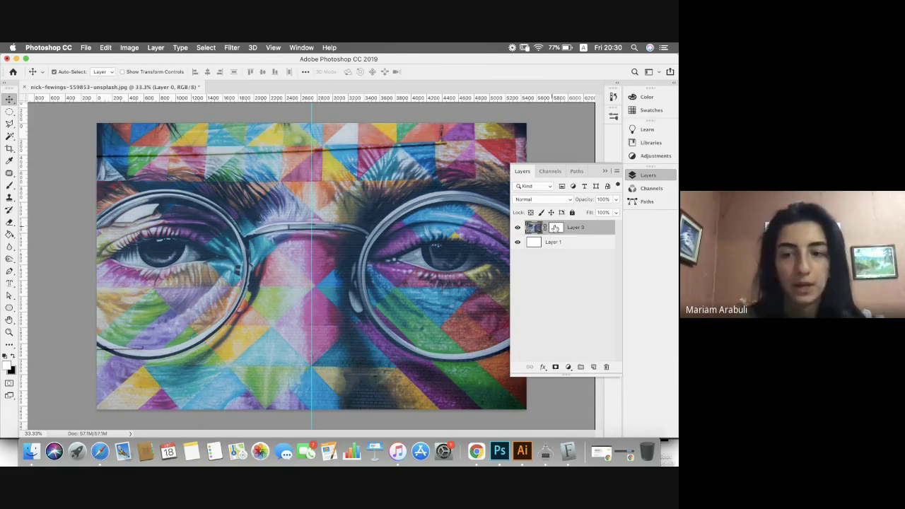
Step: Activate the photo's layer mask and select the right half of the image from the centre guide with the Rectangular Marquee
left_click(556, 227)
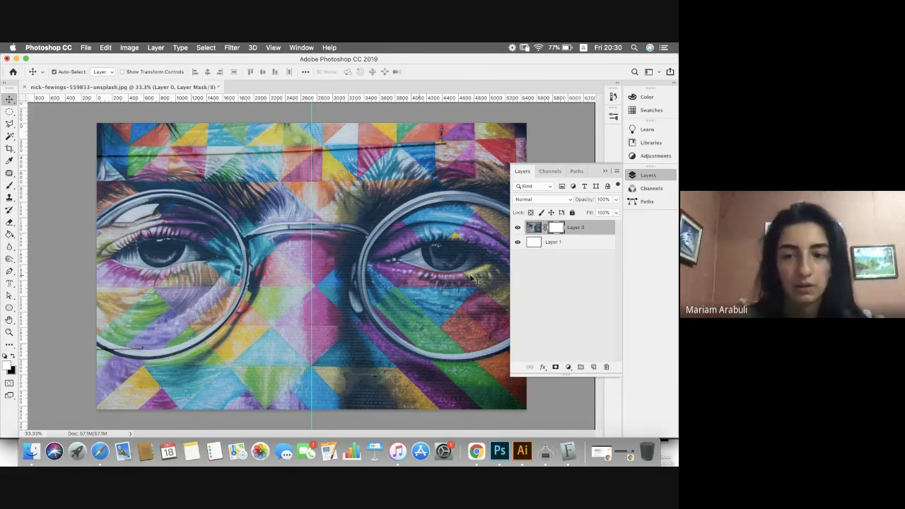
left_click(14, 112)
left_click(31, 111)
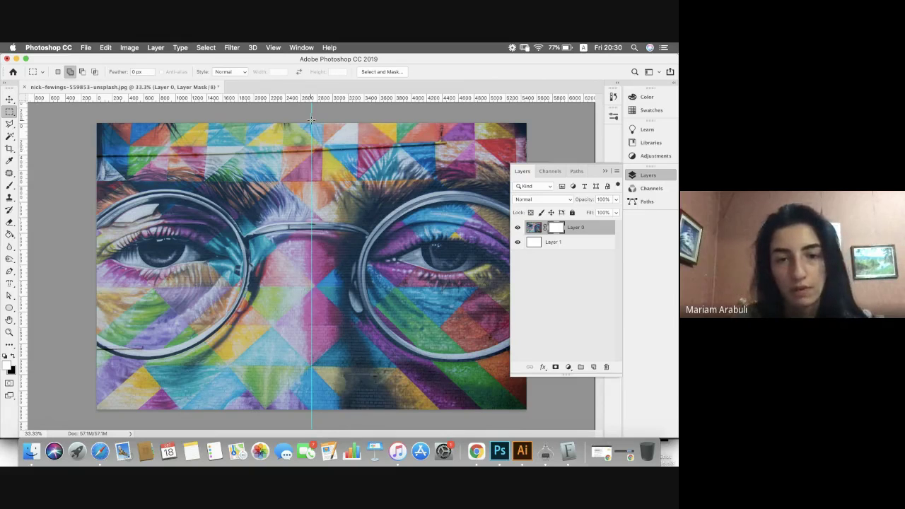
left_click_drag(311, 120, 570, 425)
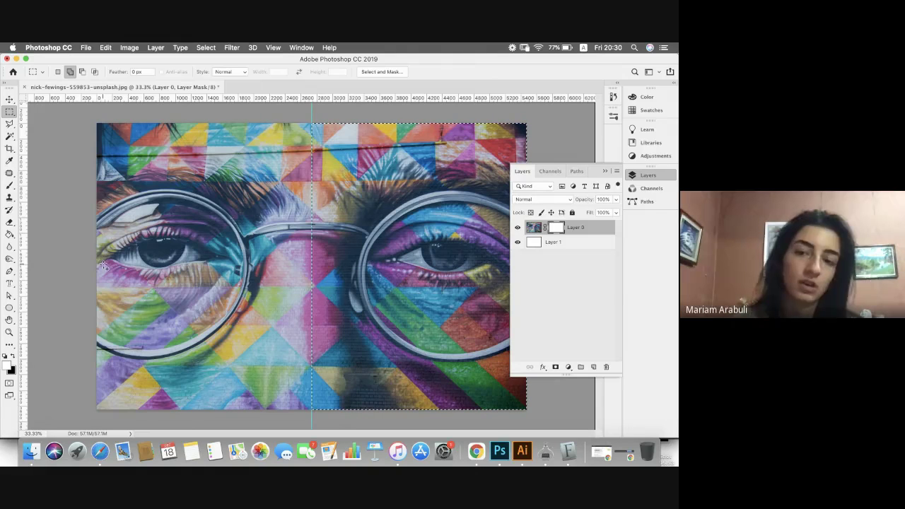
Step: Fill the selected half of the layer mask with black to hide that side of the photo, and clear the selection
left_click(12, 357)
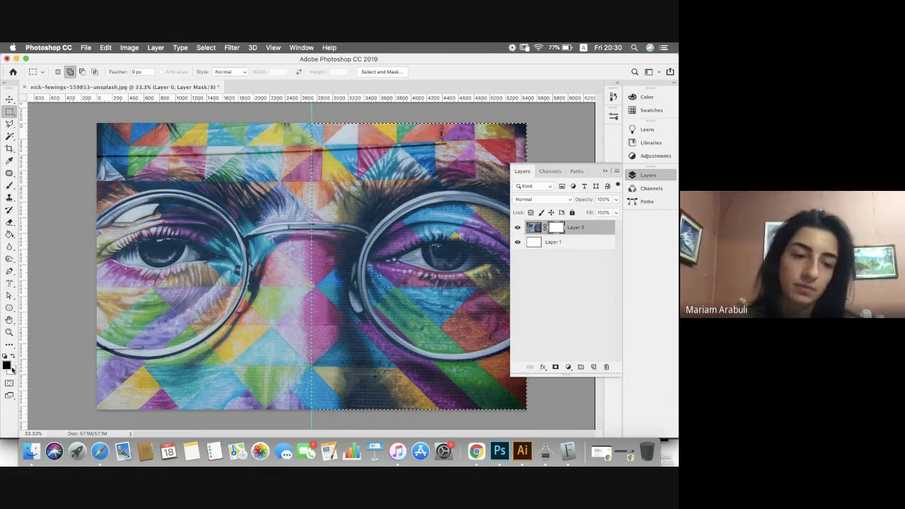
left_click(10, 235)
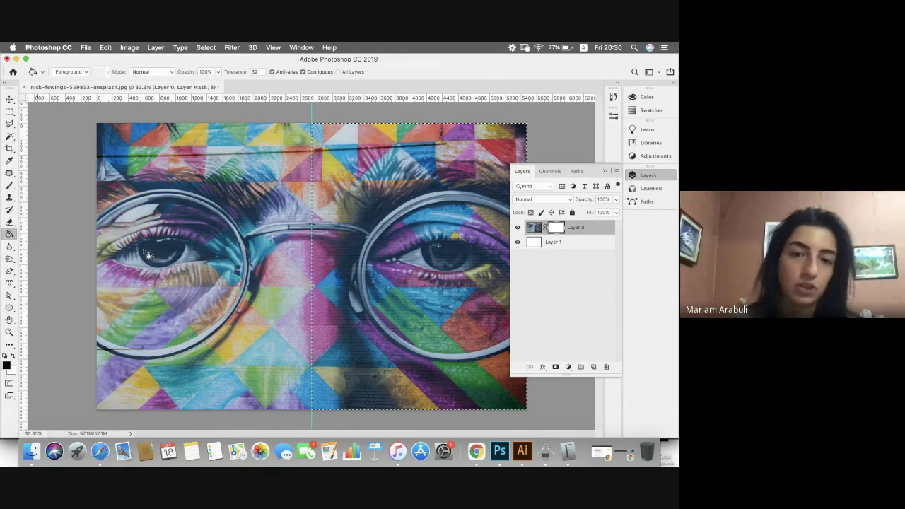
left_click(402, 206)
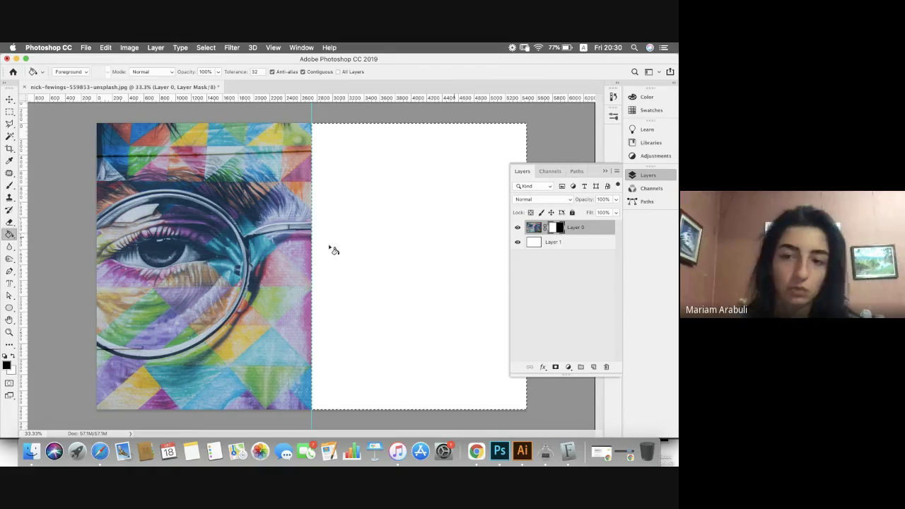
left_click(10, 99)
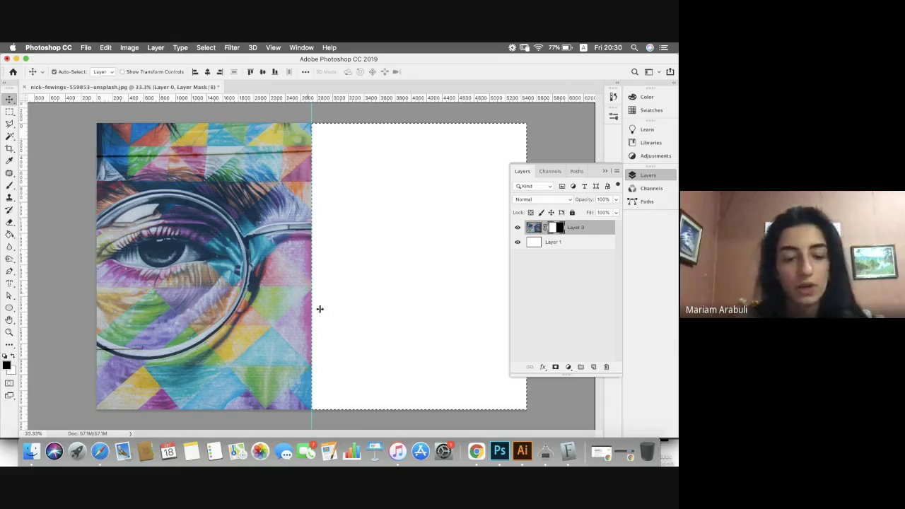
key("super+d")
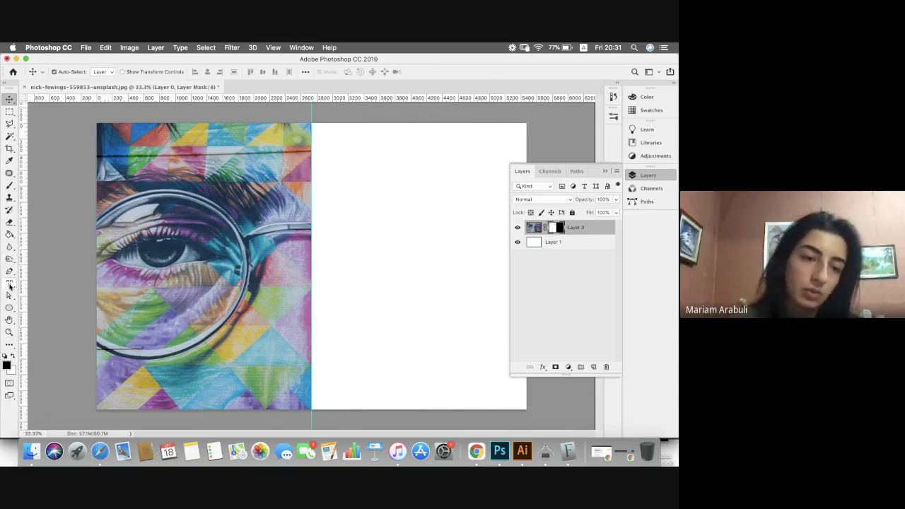
Step: Add point text reading "ALL YOU NEED IS LOVE" over the white half, with each word on its own line
left_click_drag(10, 284, 24, 287)
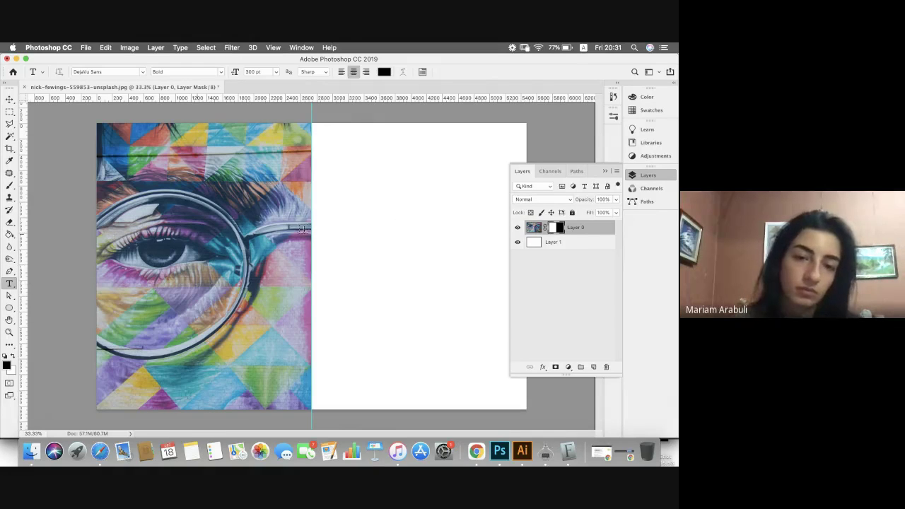
left_click(344, 205)
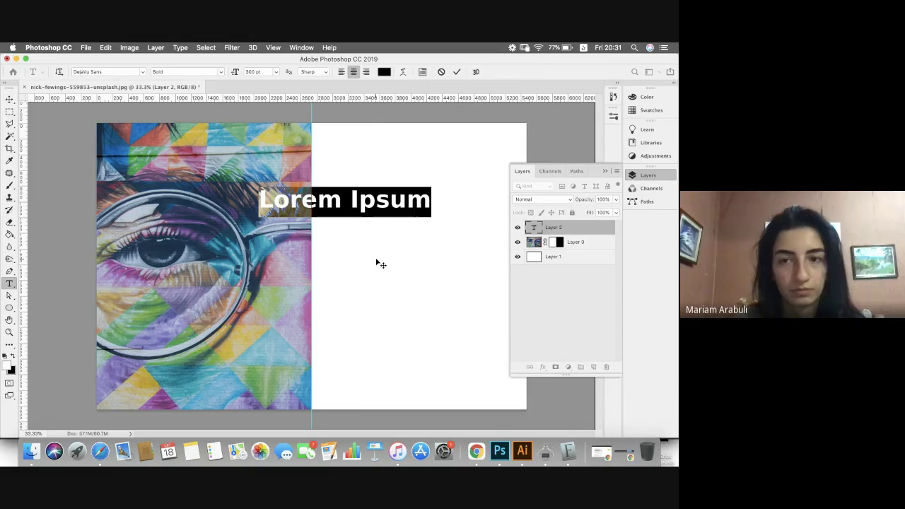
type("A")
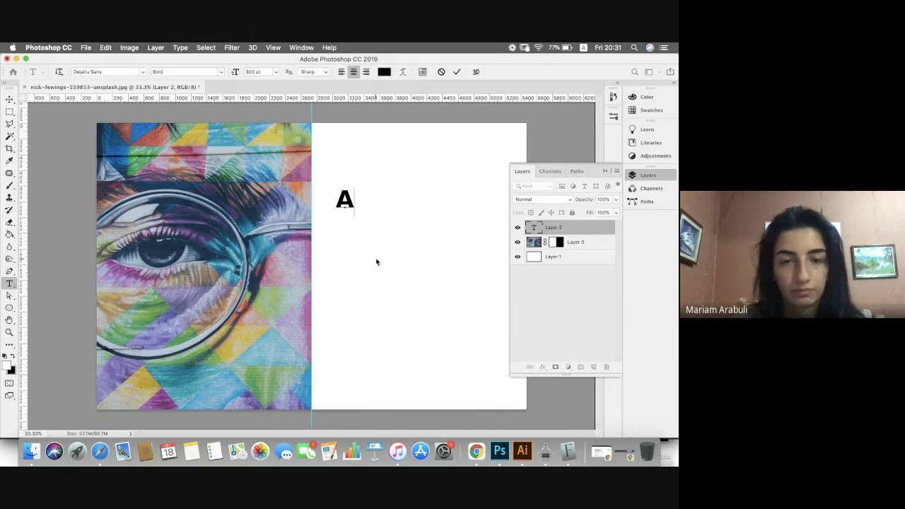
type("LL")
key("Return")
type("YOU ")
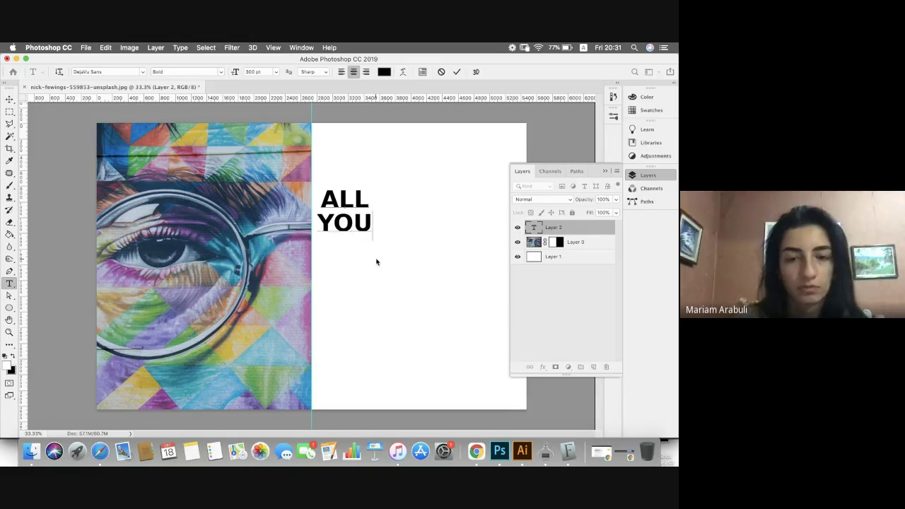
type("NEED")
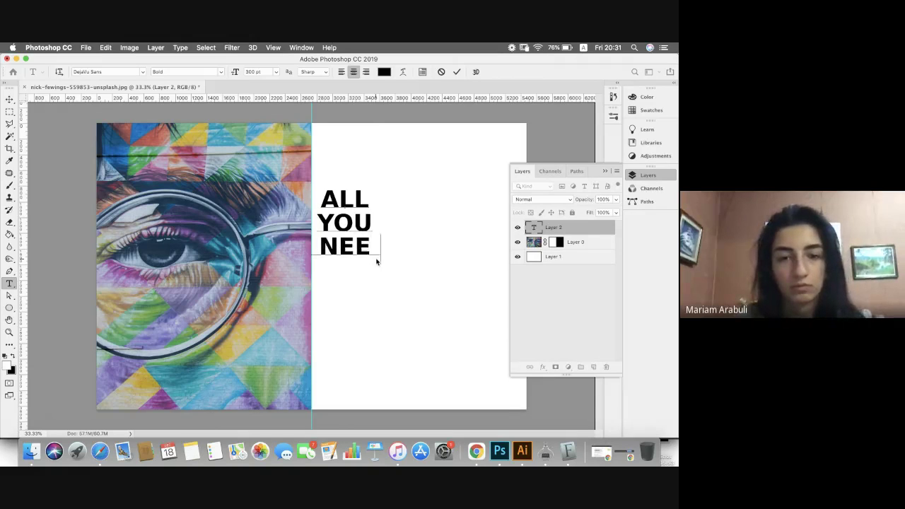
key("Return")
type("IS")
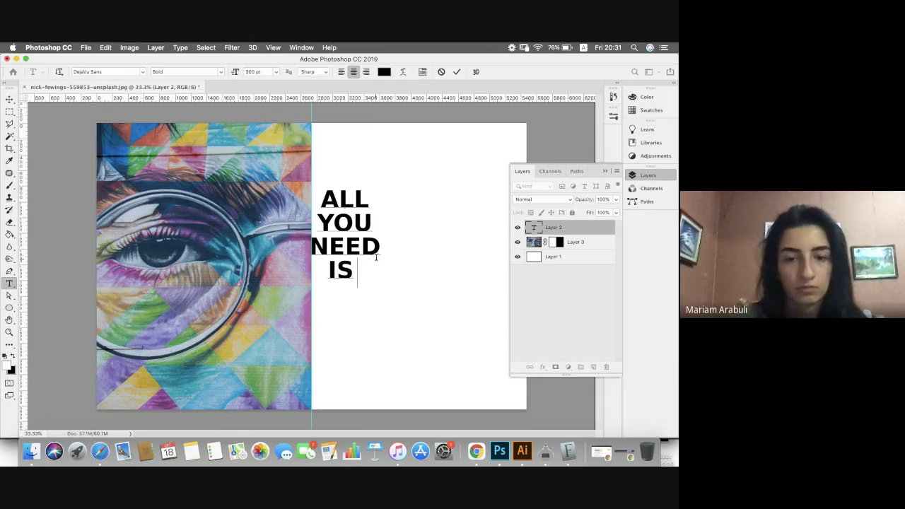
key("Return")
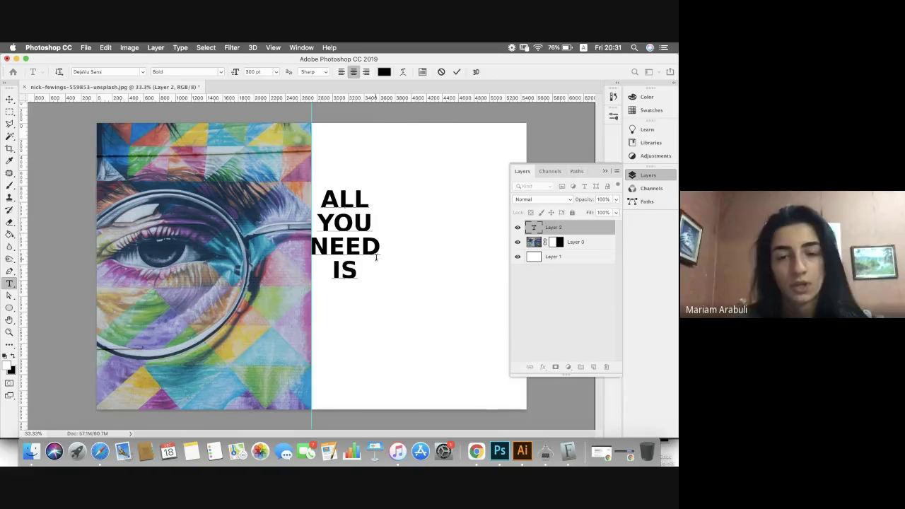
type("LOVE")
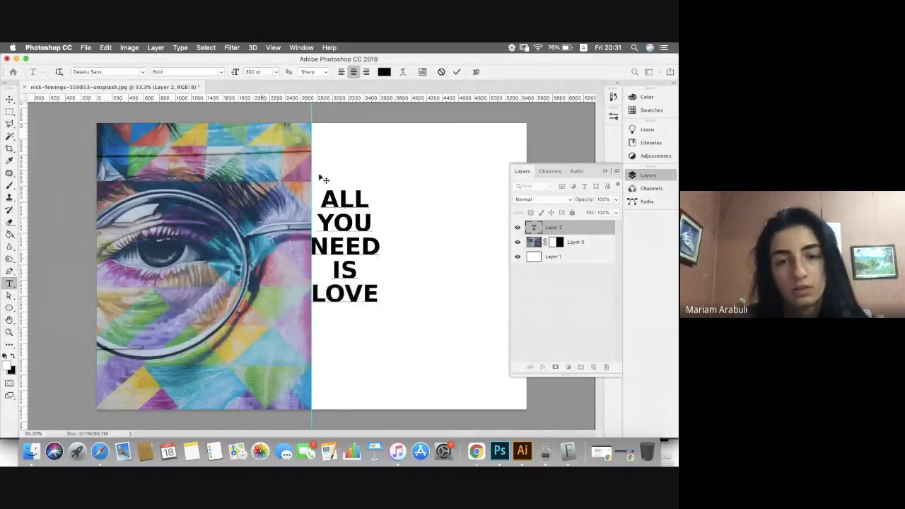
Step: Left-align all lines of the text and commit the text edit
key("ctrl+a")
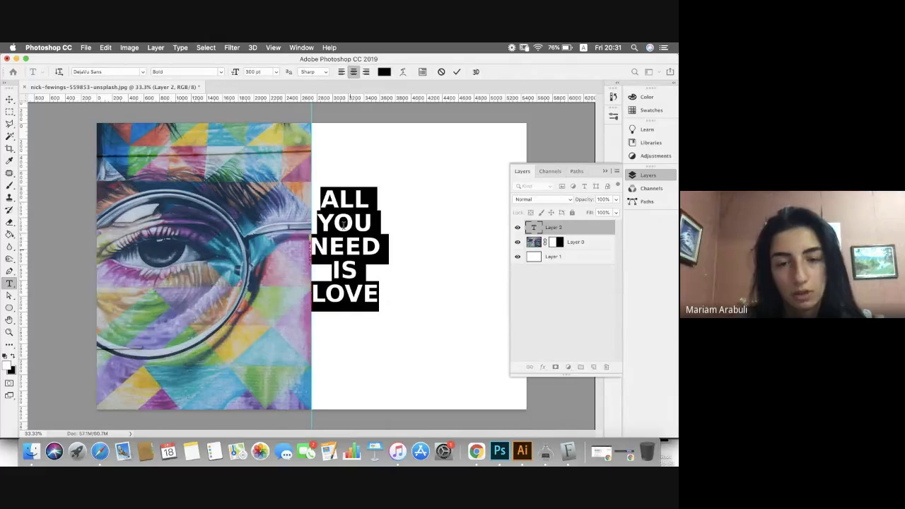
left_click(342, 71)
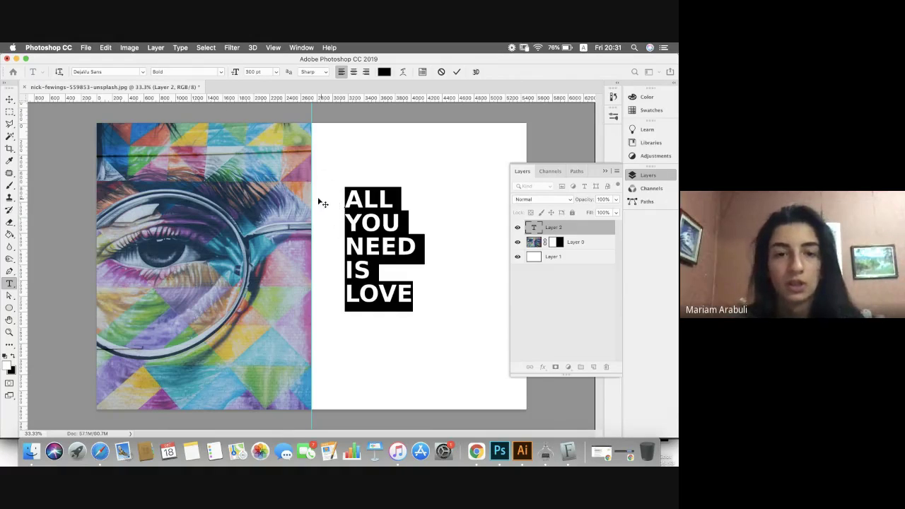
left_click(456, 71)
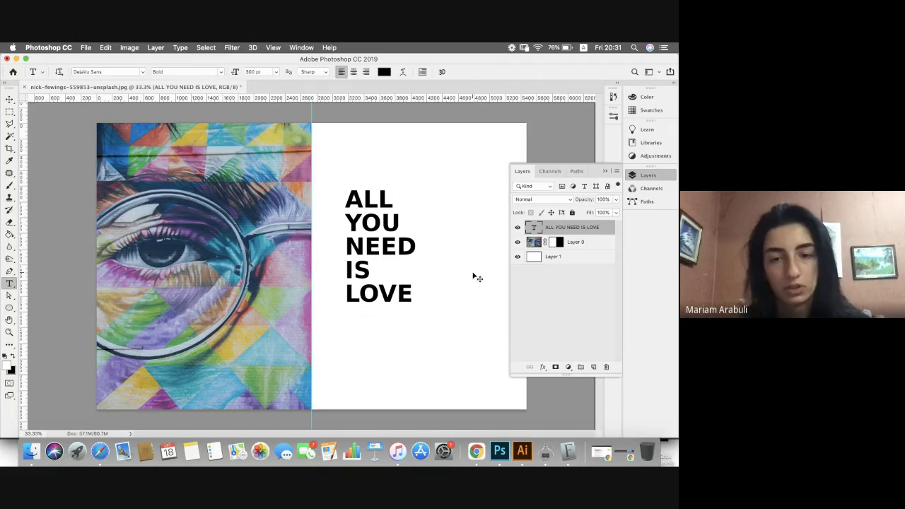
Step: Scale the text layer proportionally to about 164% with Free Transform and apply it
key("super+t")
left_click_drag(418, 242, 445, 322)
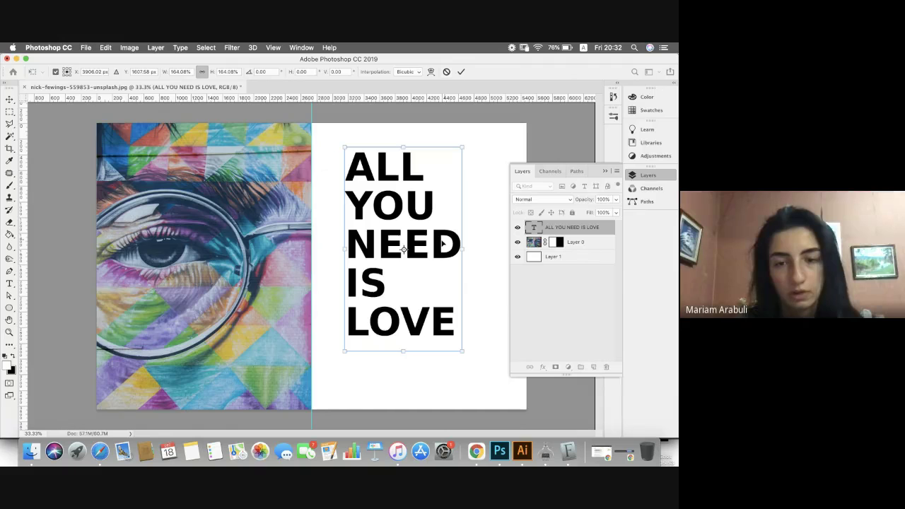
left_click(460, 72)
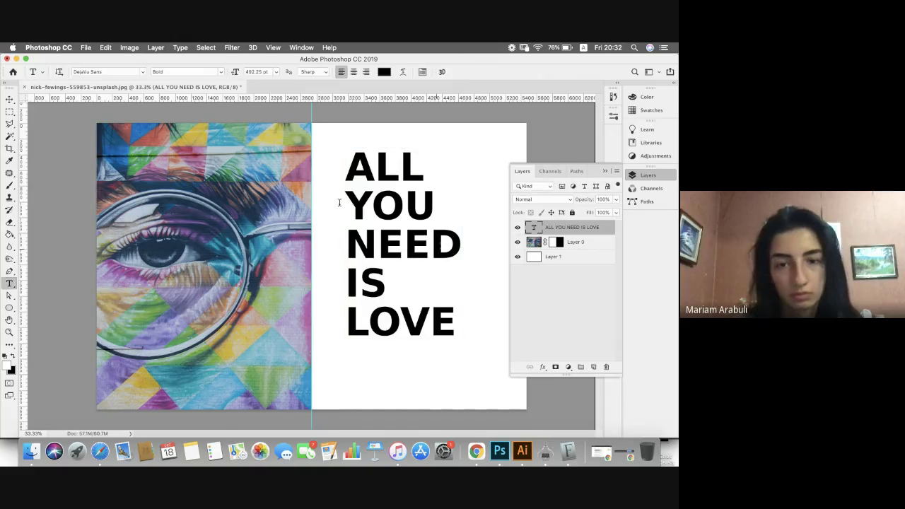
Step: Move the text against the vertical centre guide so its letters meet the photo's edge, and check the alignment along all lines
key("v")
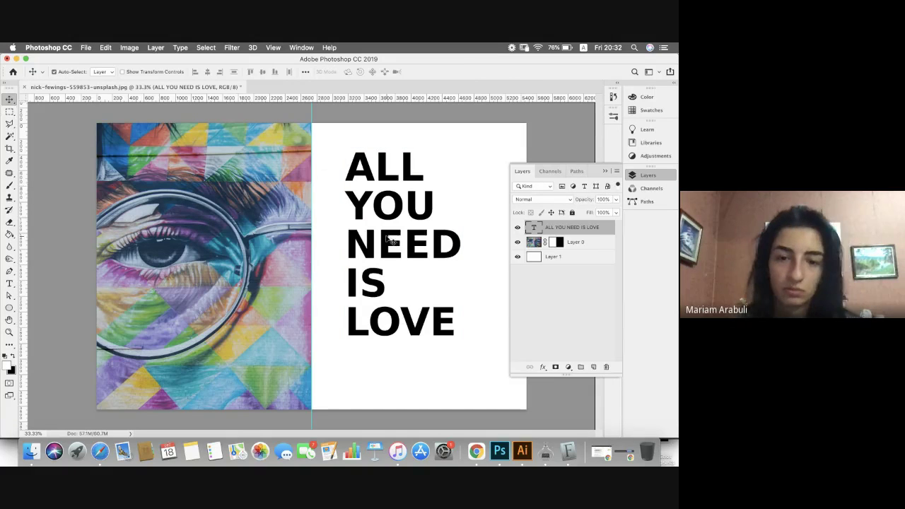
left_click_drag(388, 241, 354, 260)
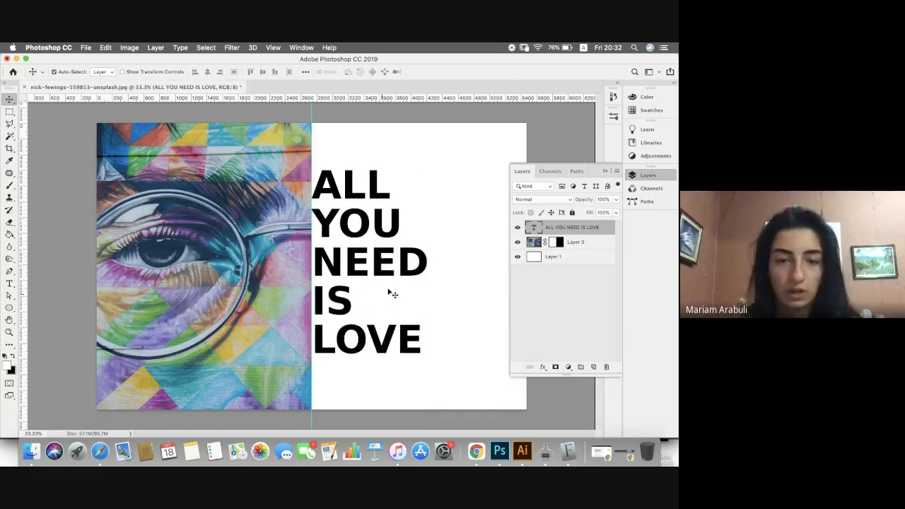
scroll(357, 313, "up", 1)
scroll(357, 313, "up", 4)
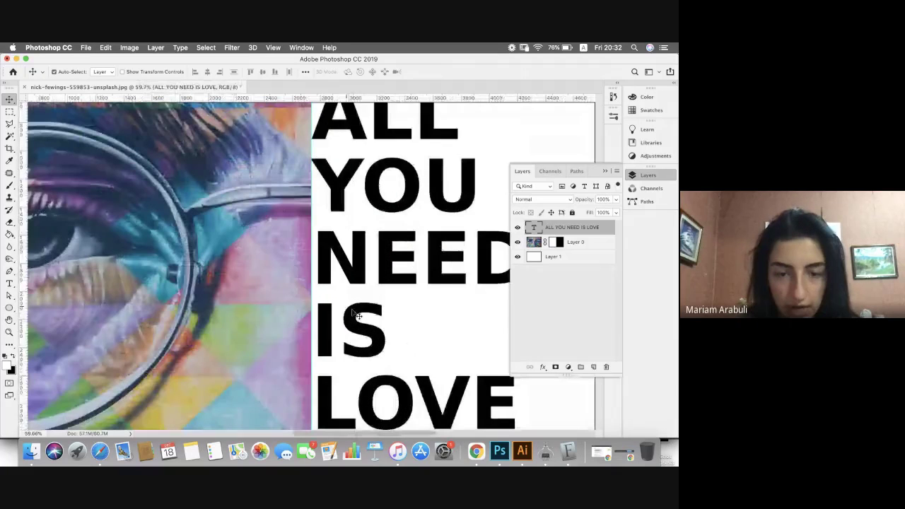
mouse_move(332, 319)
left_mouse_down()
mouse_move(320, 314)
mouse_move(327, 314)
left_mouse_up()
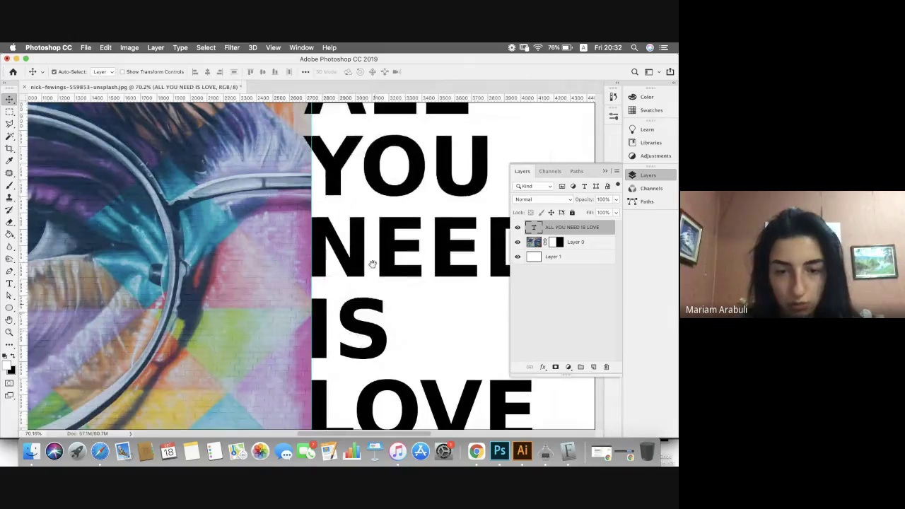
scroll(311, 335, "down", 2)
scroll(319, 339, "up", 5)
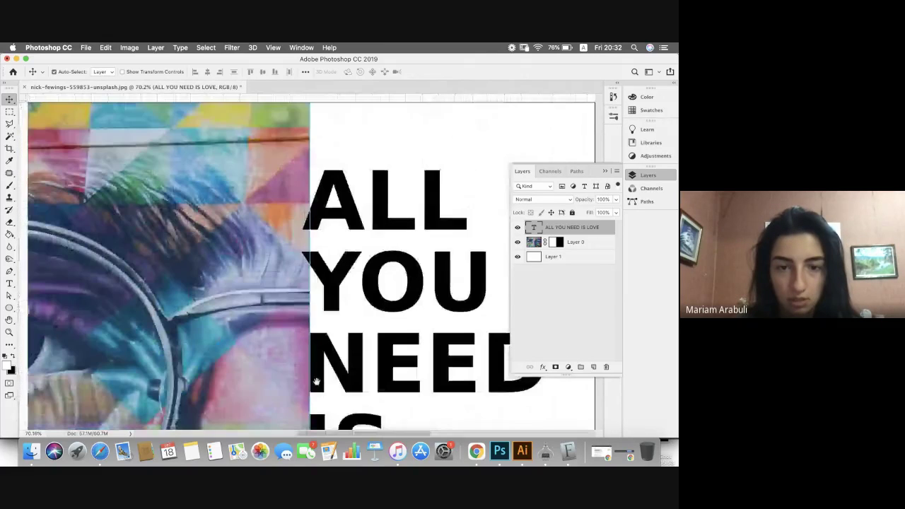
scroll(303, 240, "down", 4)
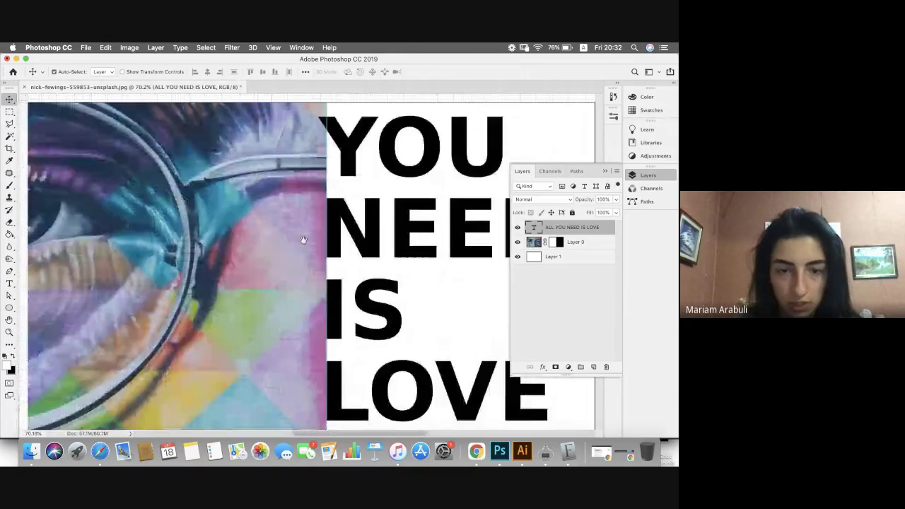
scroll(322, 304, "up", 3)
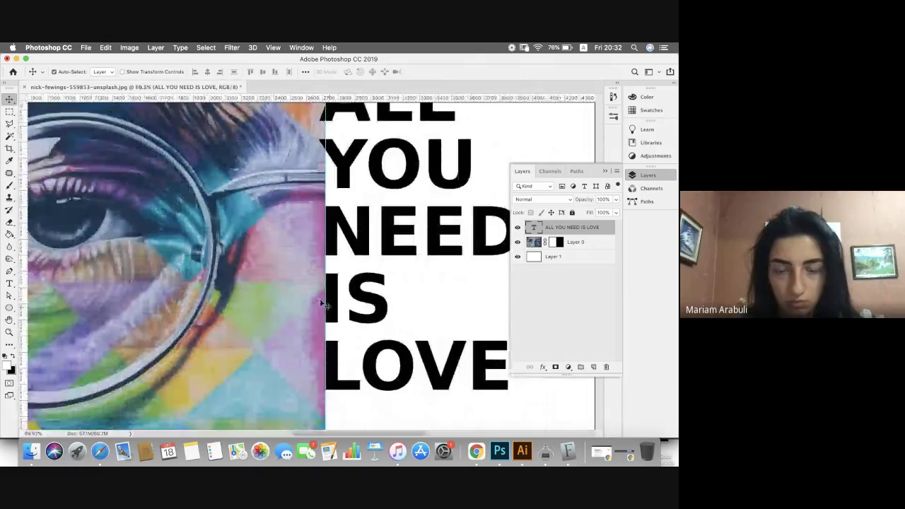
scroll(346, 289, "down", 2)
scroll(369, 276, "down", 2)
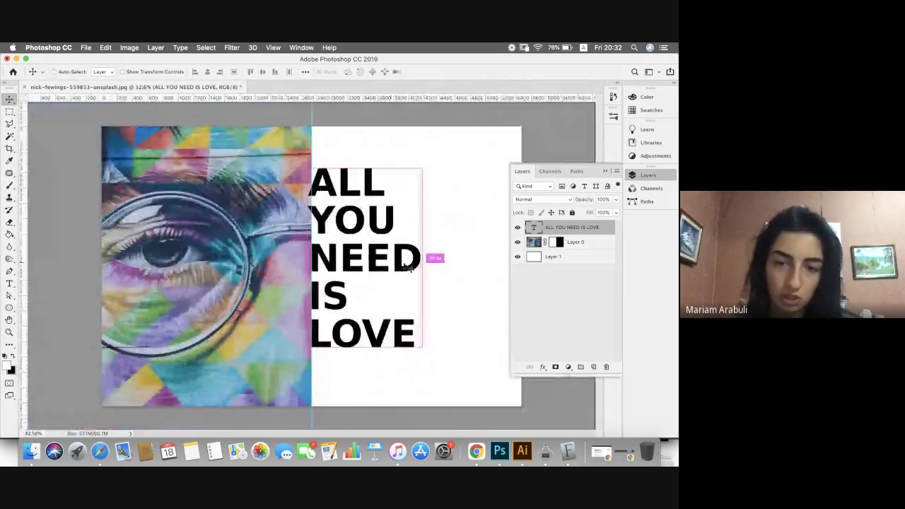
Step: Enlarge the text proportionally to about 1715 px wide and shift it slightly down to centre it vertically
key("super+t")
left_click_drag(420, 260, 443, 261)
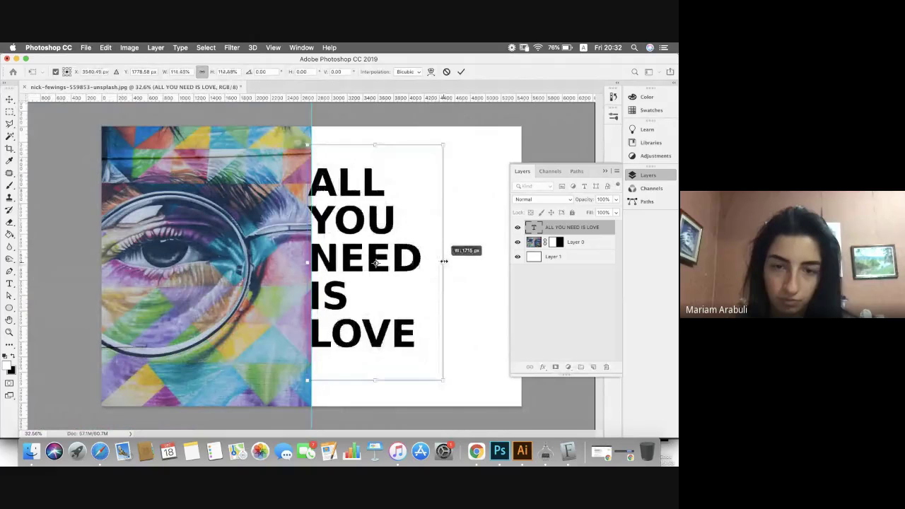
left_click(461, 71)
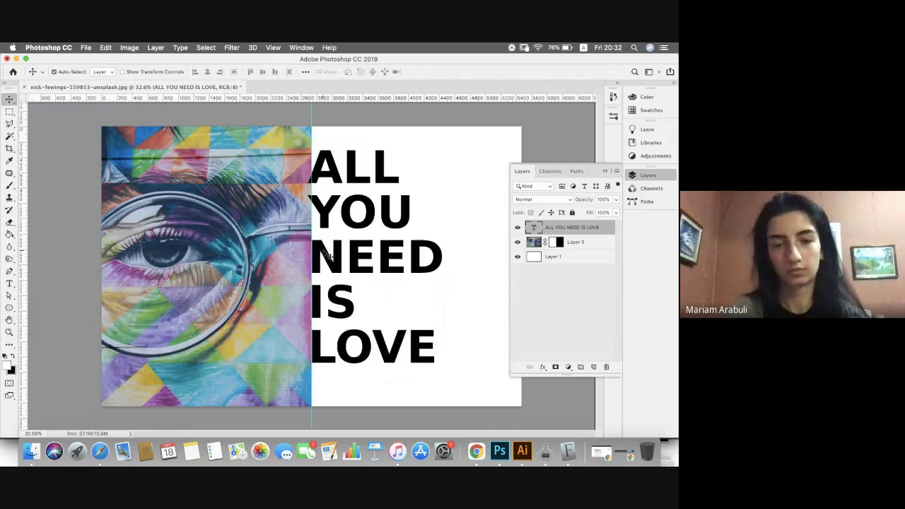
left_click_drag(326, 253, 328, 260)
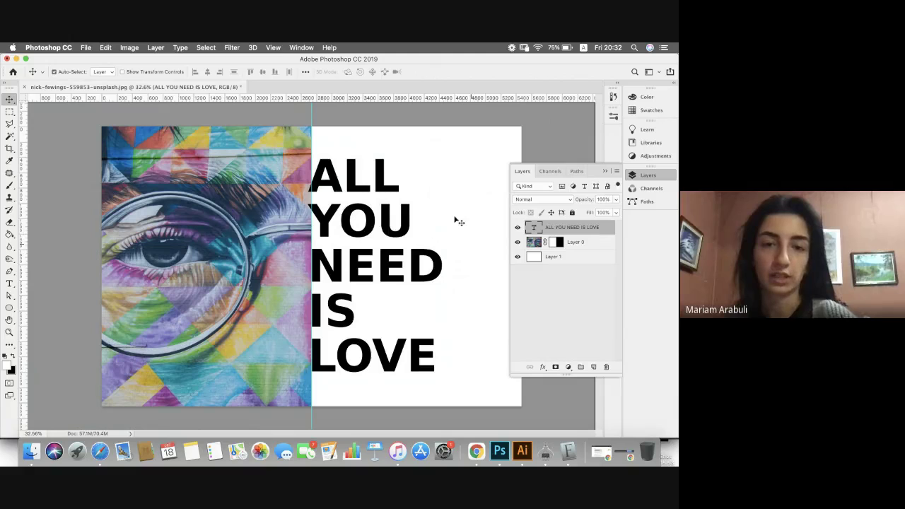
Step: Move the vertical guide off the image to its left and inspect where the text meets the photo's edge
left_click_drag(312, 111, 26, 135)
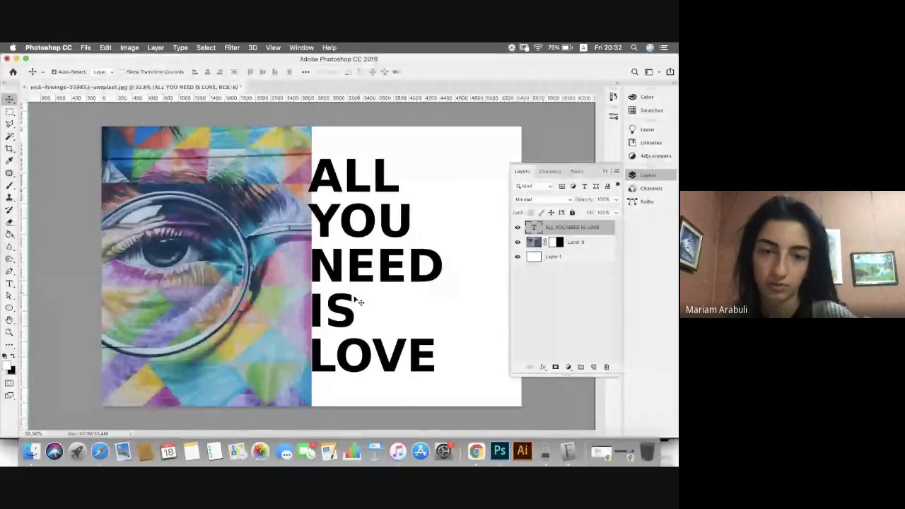
scroll(329, 262, "up", 5)
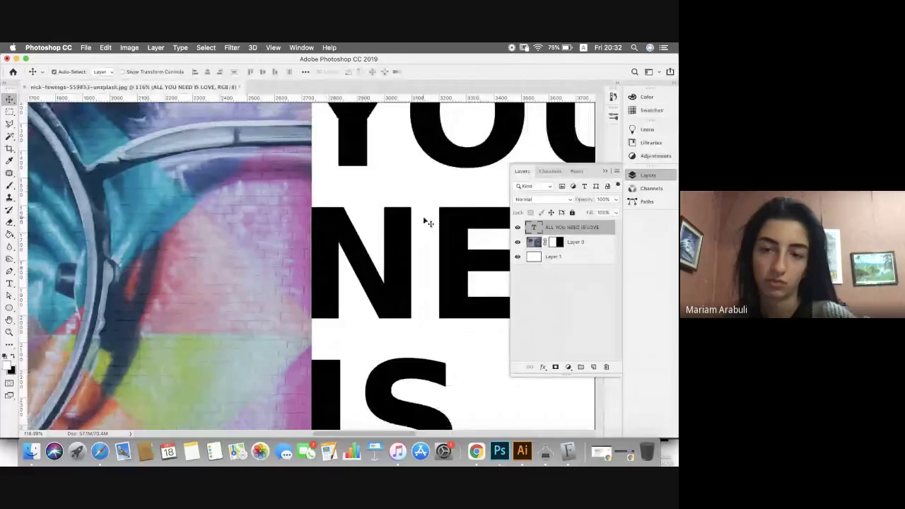
scroll(423, 219, "down", 3)
scroll(453, 268, "down", 3)
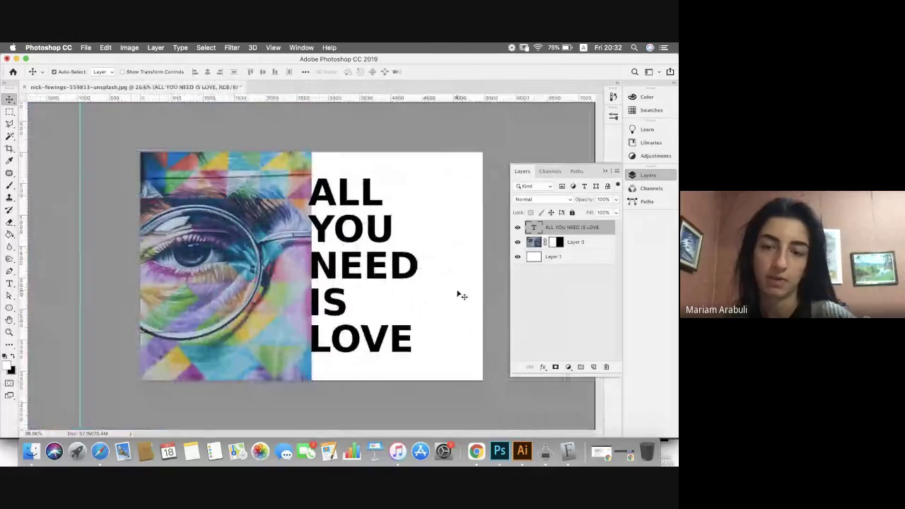
Step: Duplicate Layer 0, place the copy above the text layer, and clip it to the text
left_click(535, 244)
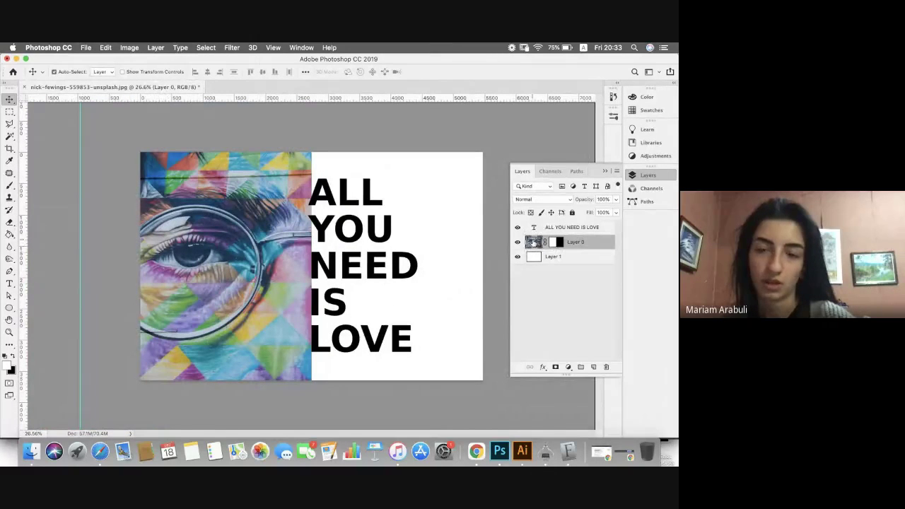
left_click_drag(533, 242, 594, 366)
left_click_drag(534, 239, 533, 225)
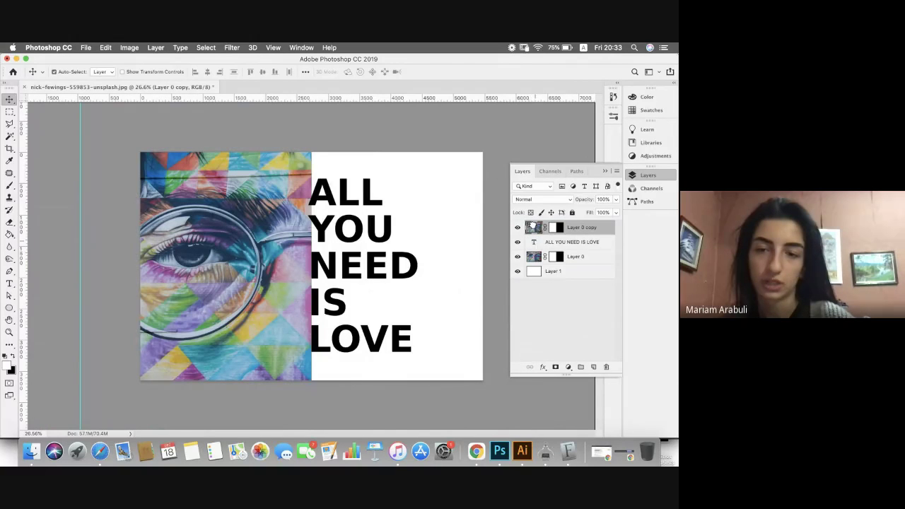
left_click(531, 235, "alt")
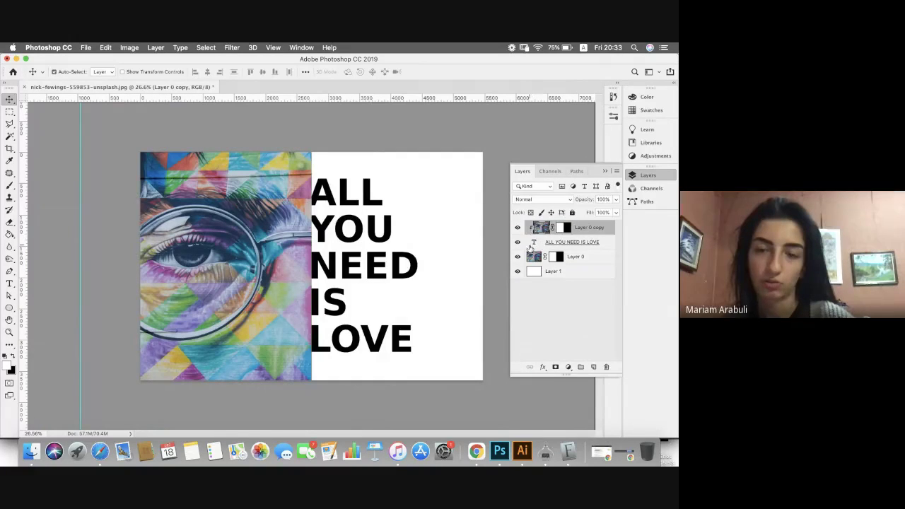
Step: Delete the layer mask from the clipped Layer 0 copy so the photo fills the letters
left_click(563, 226)
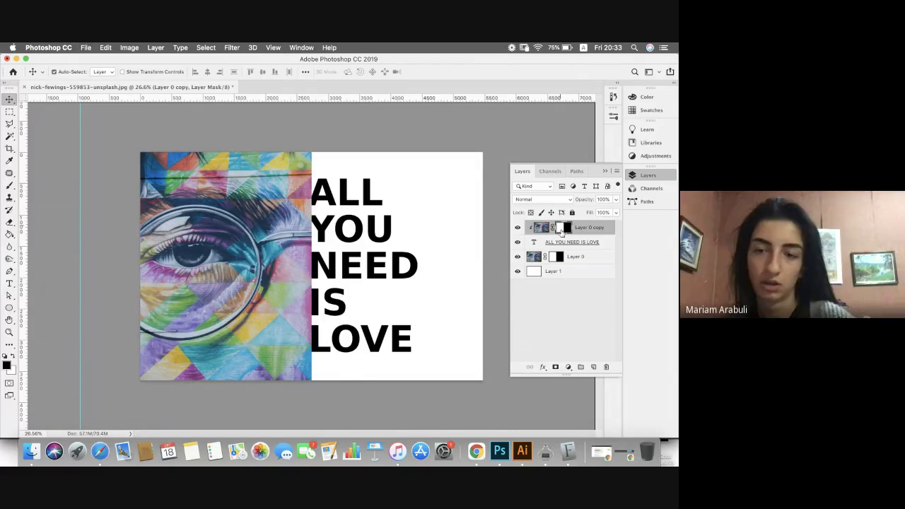
right_click(565, 226)
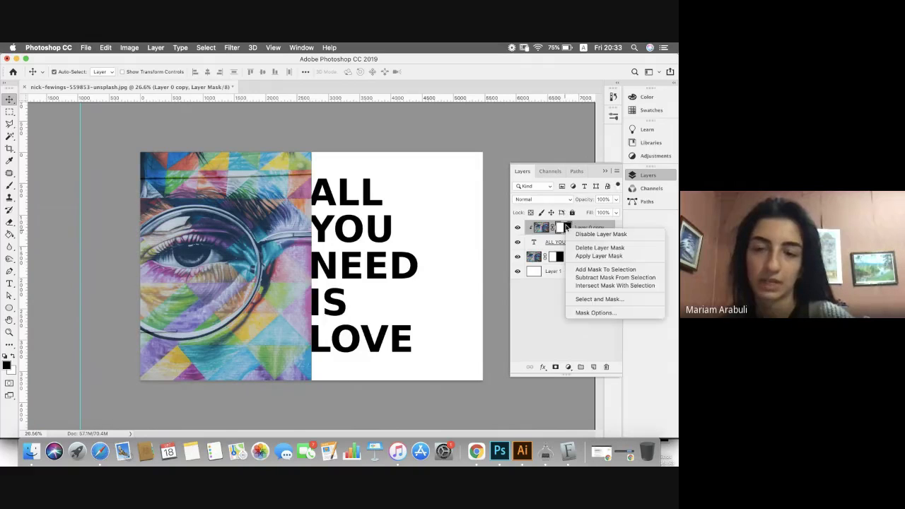
left_click(587, 248)
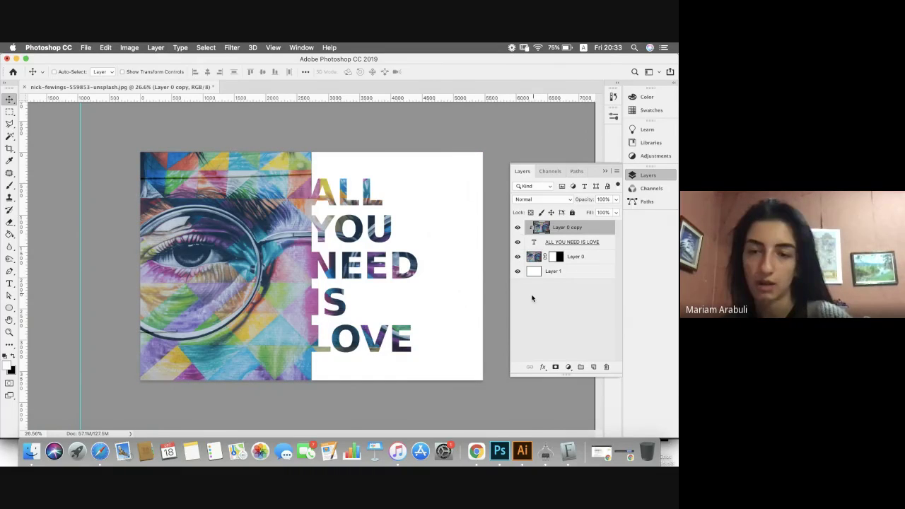
Step: Undo the mask deletion, the clipping and restacking, and the duplication of Layer 0
key("super+z")
key("super+z")
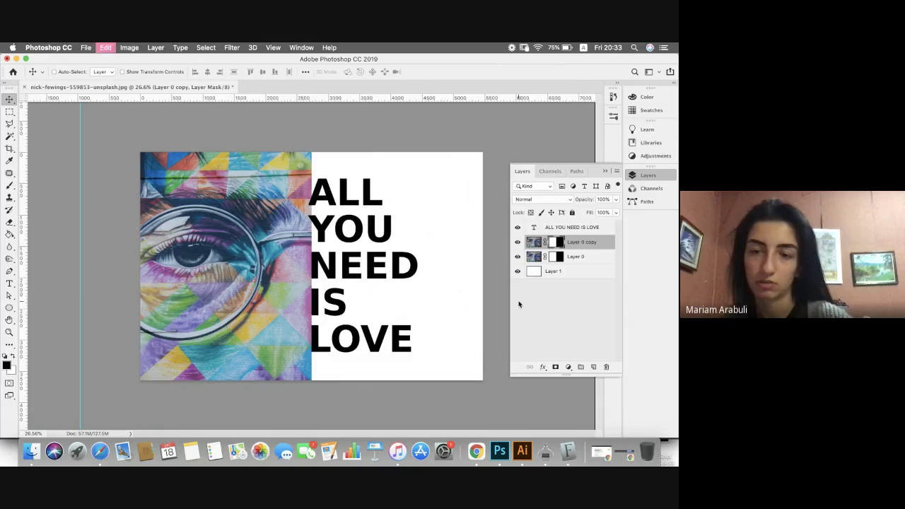
key("super+z")
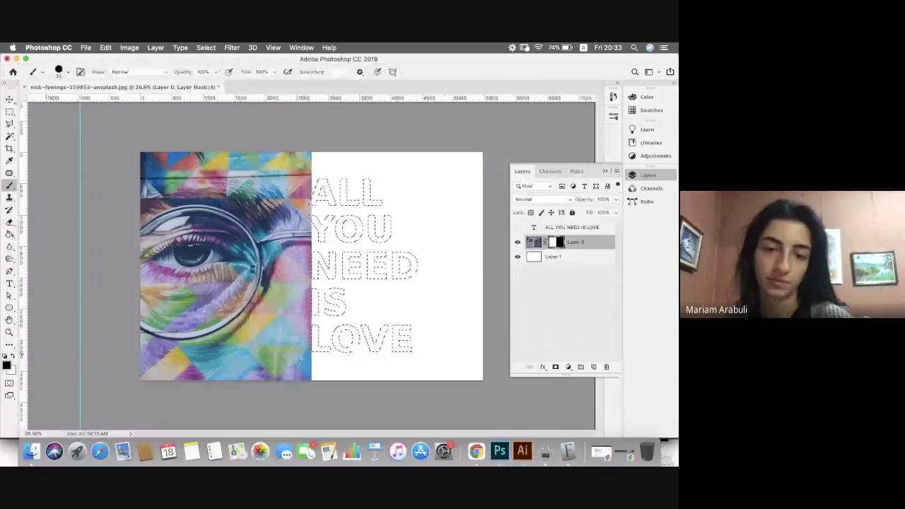
Step: Paint white on Layer 0's mask within the text selection so the photo fills the letters, and clear the selection
key("x")
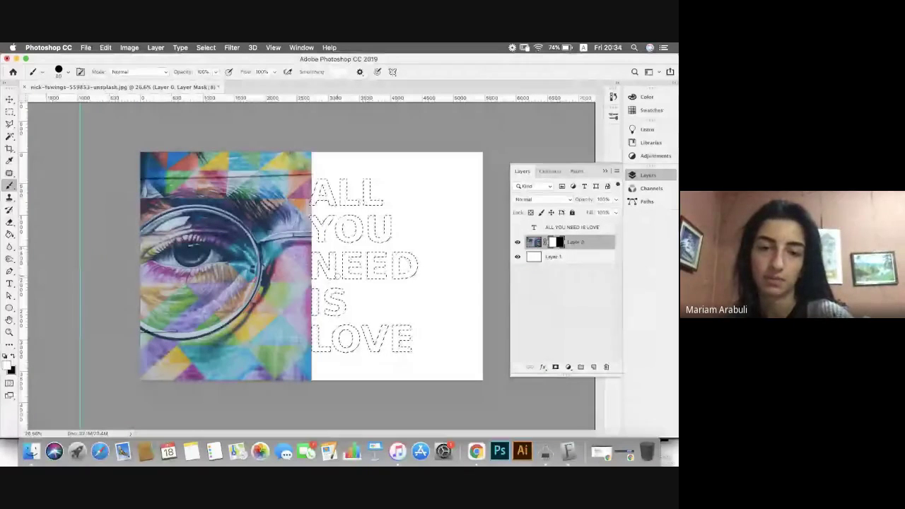
mouse_move(310, 198)
left_mouse_down()
mouse_move(352, 185)
mouse_move(351, 266)
mouse_move(402, 265)
left_mouse_up()
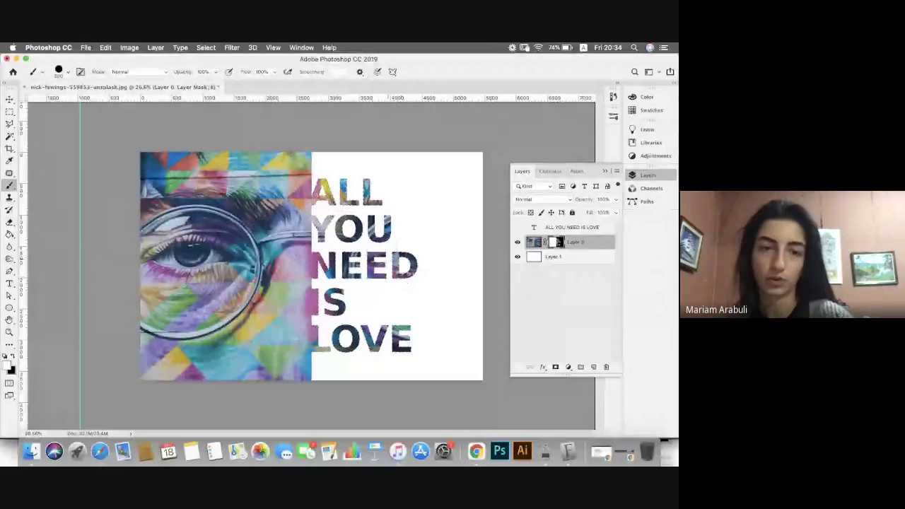
key("v")
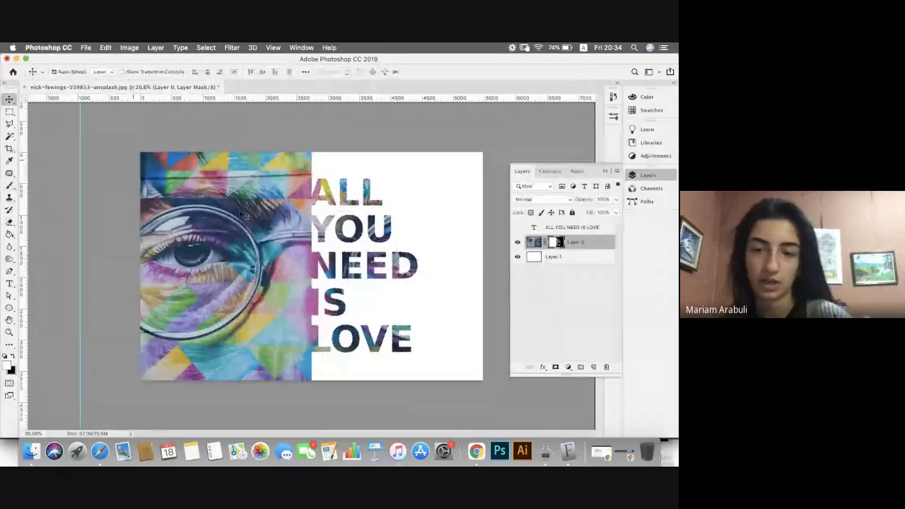
Step: View Layer 0's mask on its own on the canvas, and return to the normal image view
left_click(559, 243)
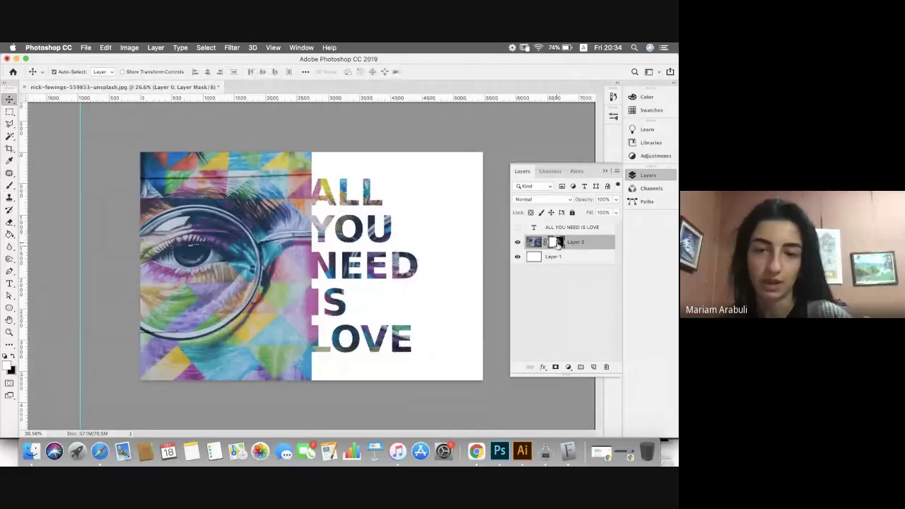
left_click(559, 242, "alt")
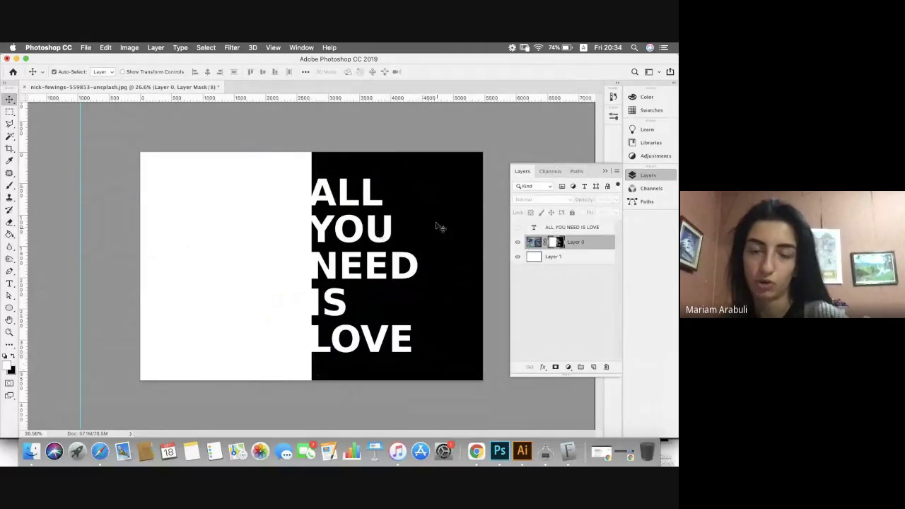
left_click(532, 243)
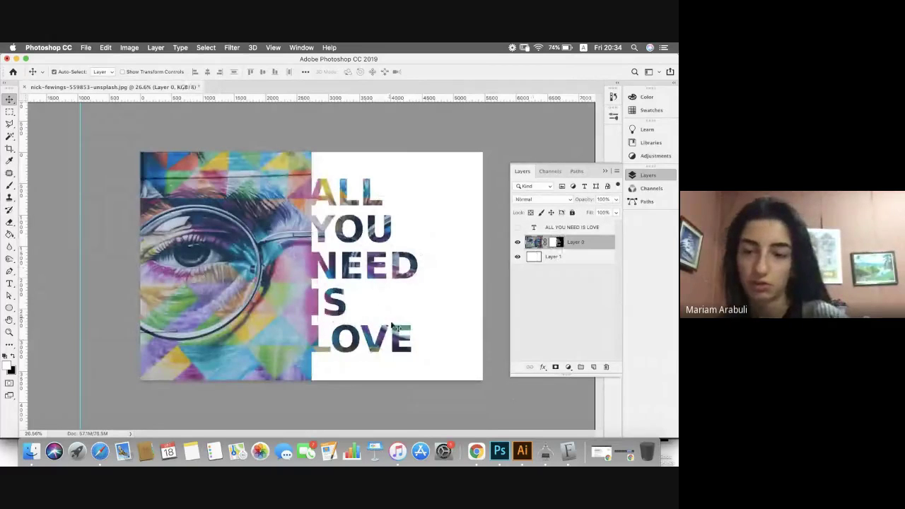
Step: Delete the hidden ALL YOU NEED IS LOVE text layer
left_click(549, 227)
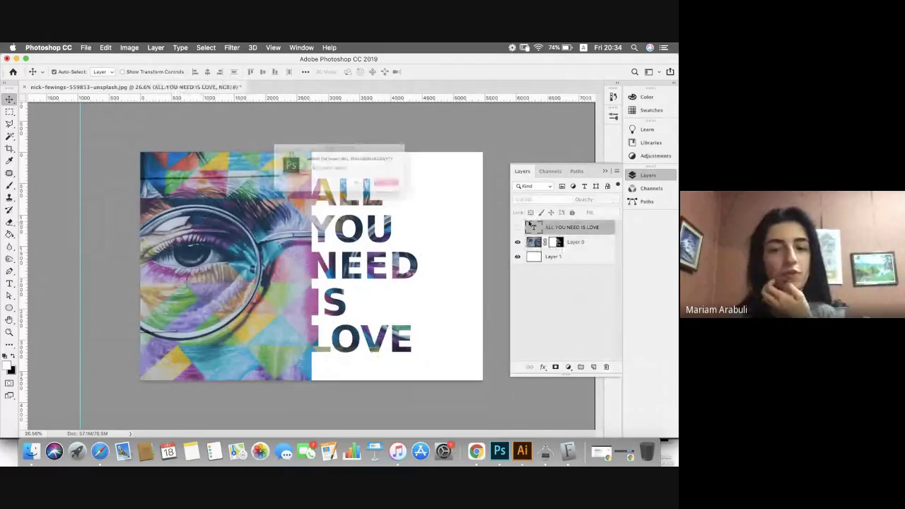
key("Return")
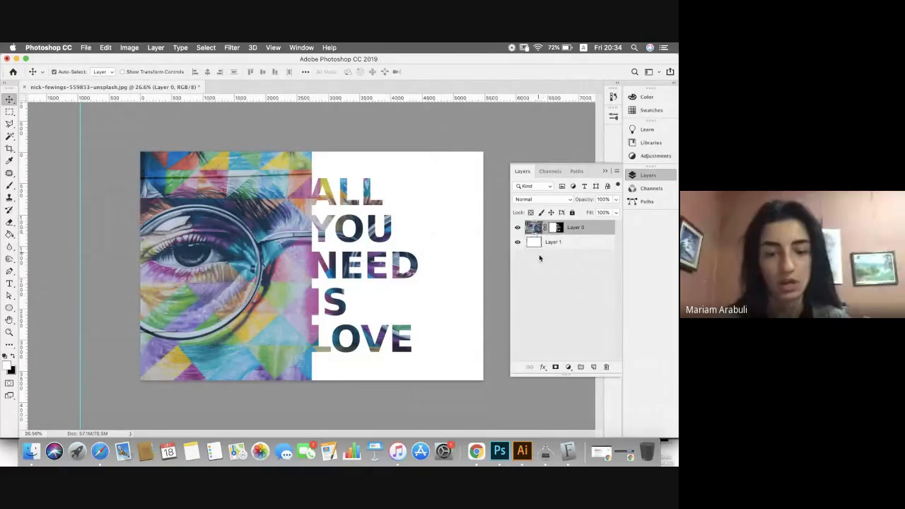
Step: Scale Layer 0 together with its mask to about 64% and rotate it about 32° clockwise
key("super+t")
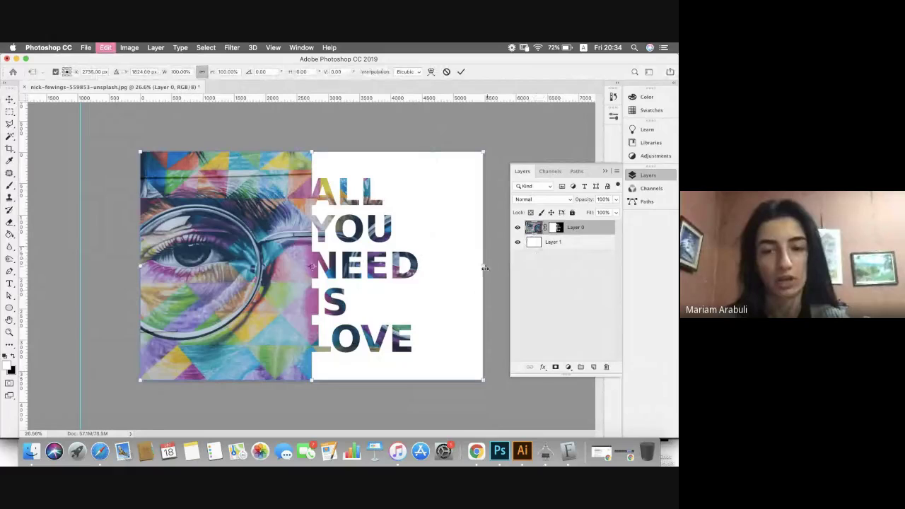
left_click_drag(485, 268, 360, 324)
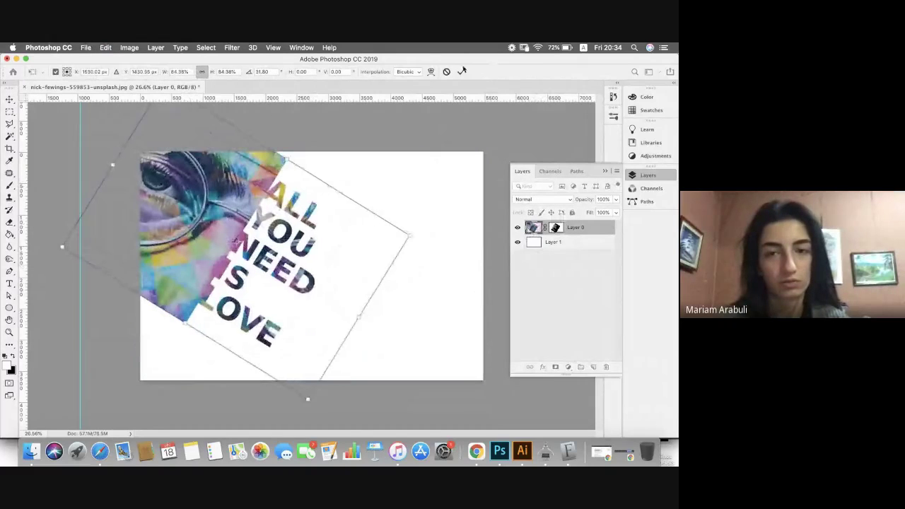
key("Return")
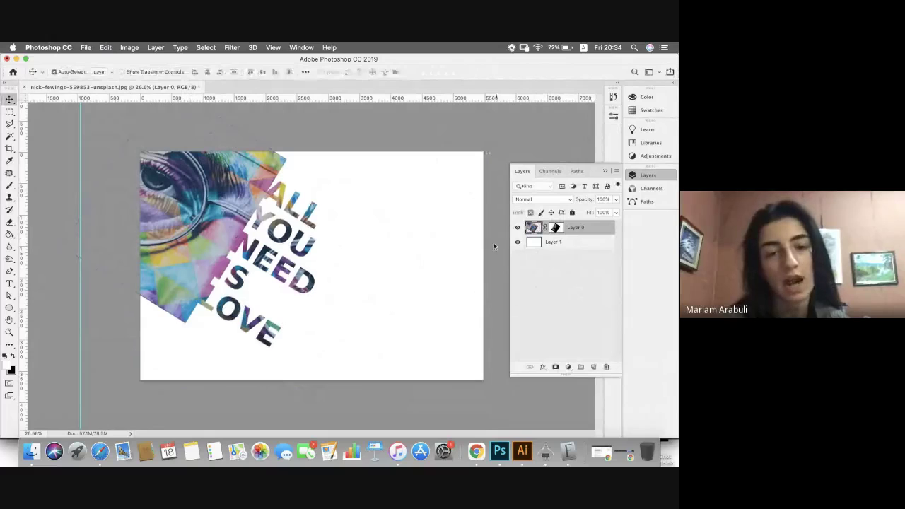
Step: Try a brush stroke on Layer 0's mask in the blank area beside the rotated letters, and undo it
left_click(556, 227)
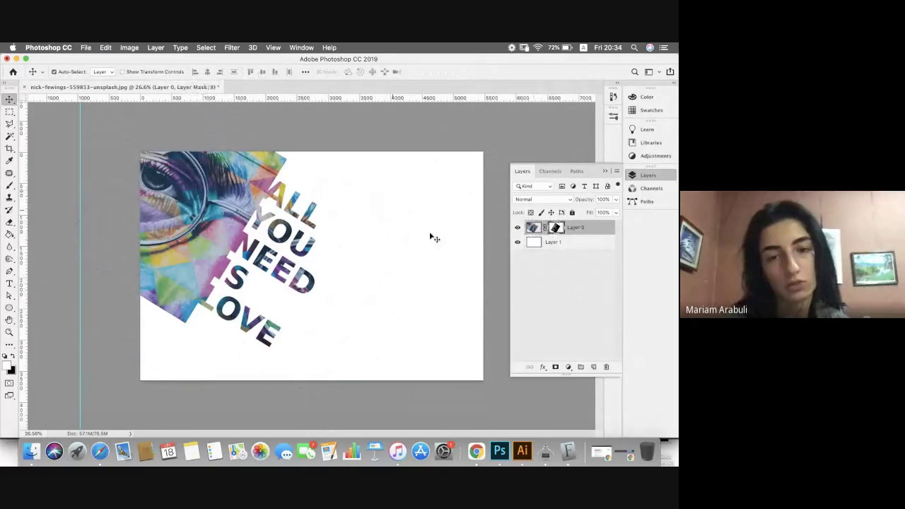
key("b")
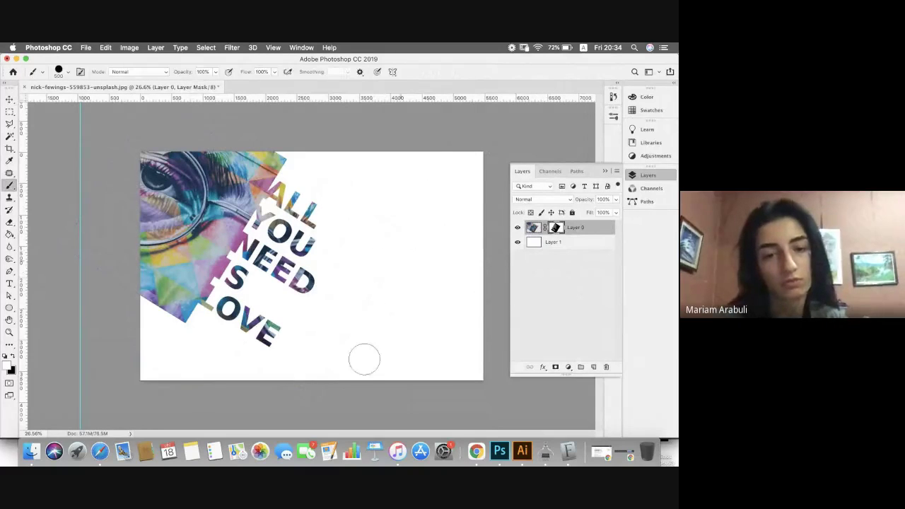
left_click_drag(358, 318, 403, 230)
key("super+z")
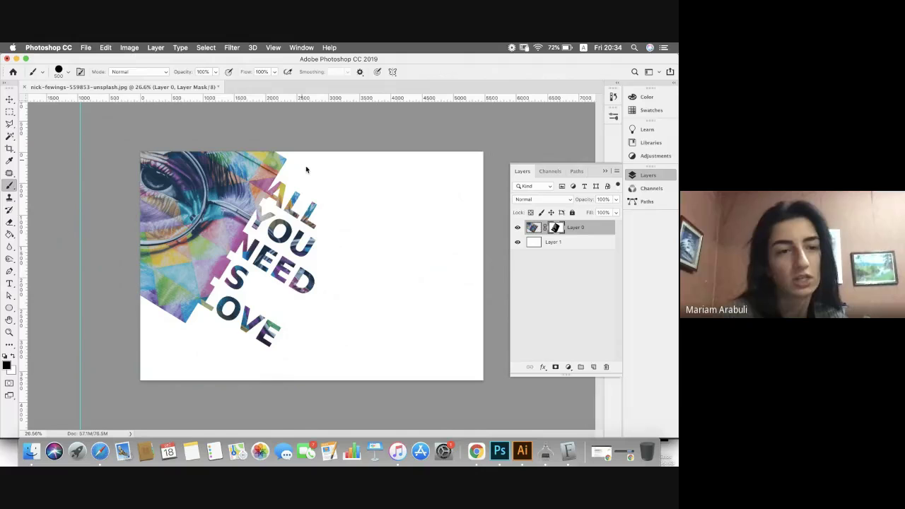
Step: Move Layer 0 to the middle of the canvas and rotate it about 120.5° counterclockwise
key("v")
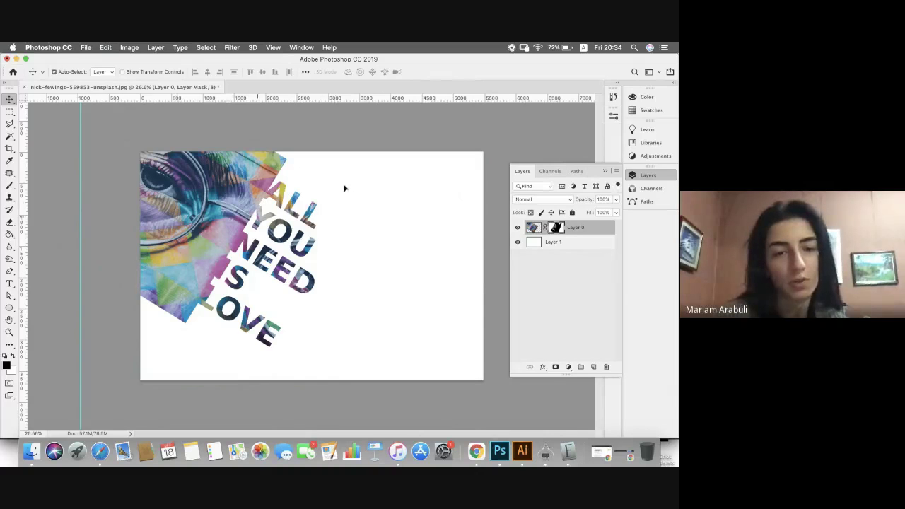
left_click_drag(235, 194, 320, 247)
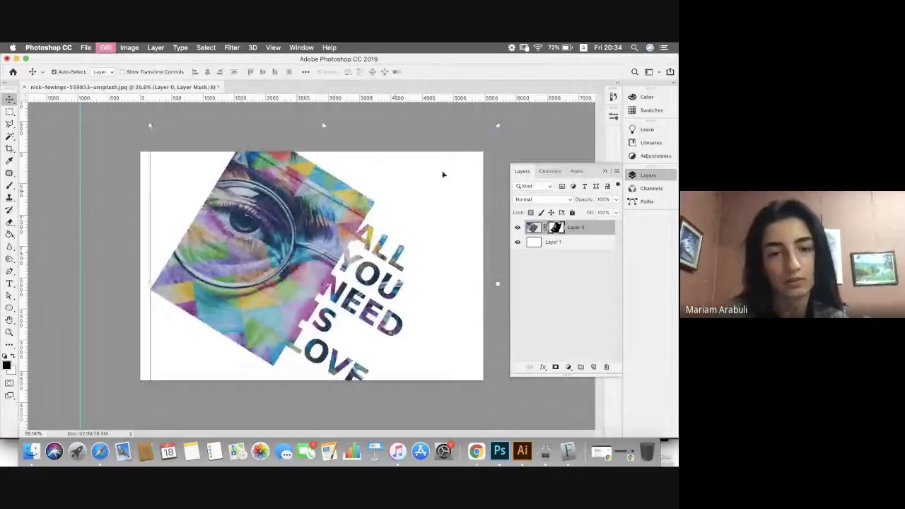
key("ctrl+t")
left_click_drag(396, 177, 227, 252)
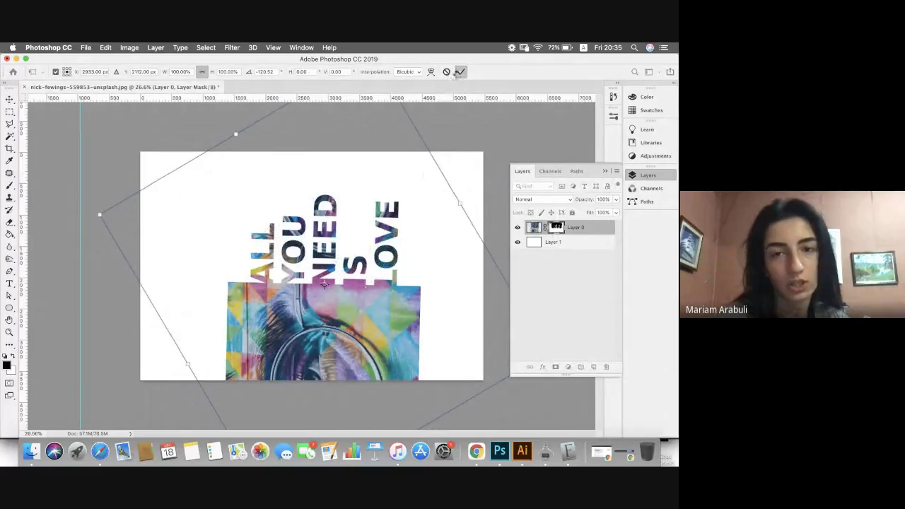
key("Return")
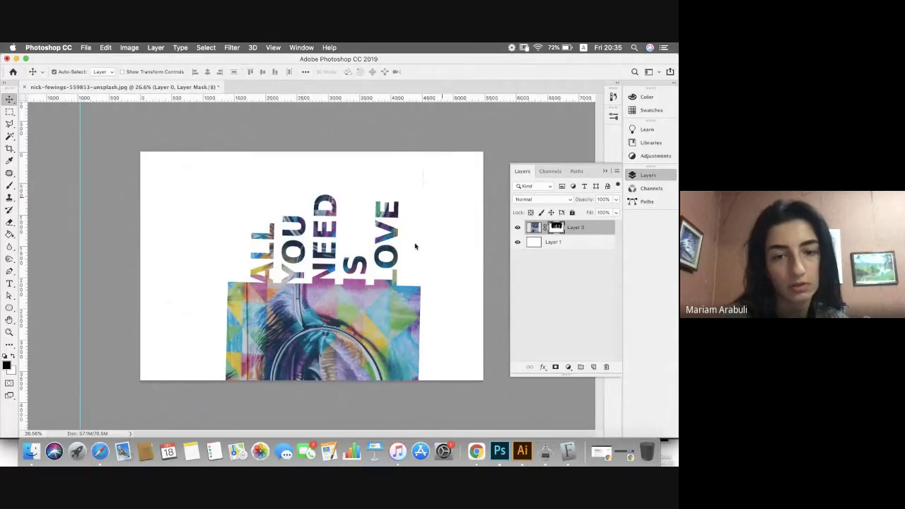
Step: Reposition Layer 0, rotate it about 90° clockwise so the text reads horizontally, and shift it about 400 px toward the canvas's left edge
left_click_drag(366, 375, 398, 360)
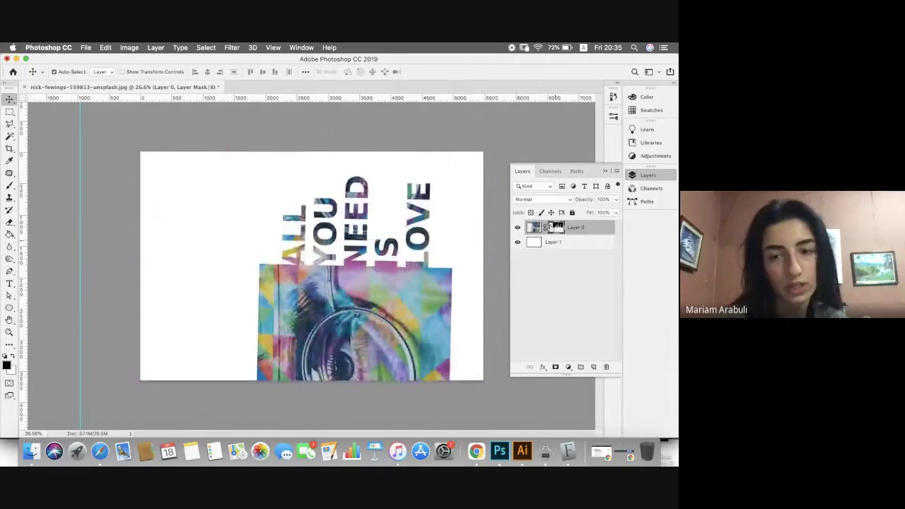
left_click(555, 226)
key("super+t")
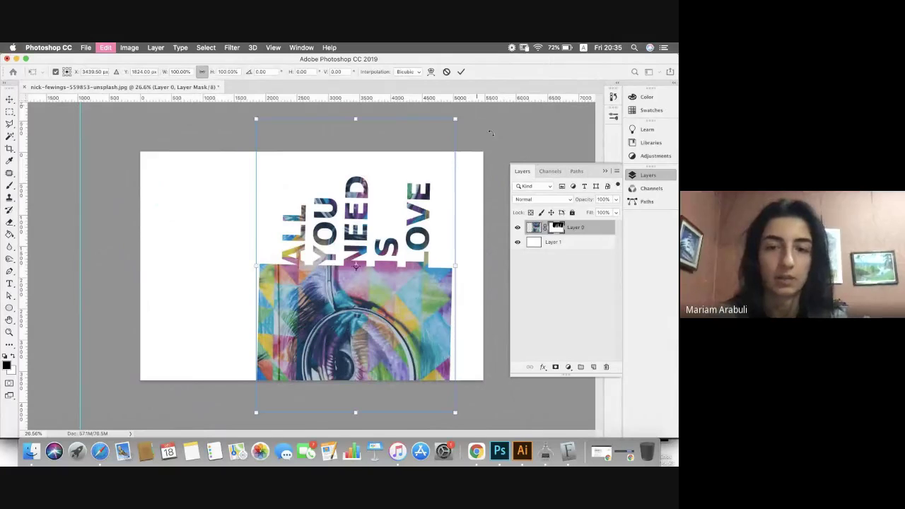
left_click_drag(490, 132, 491, 330)
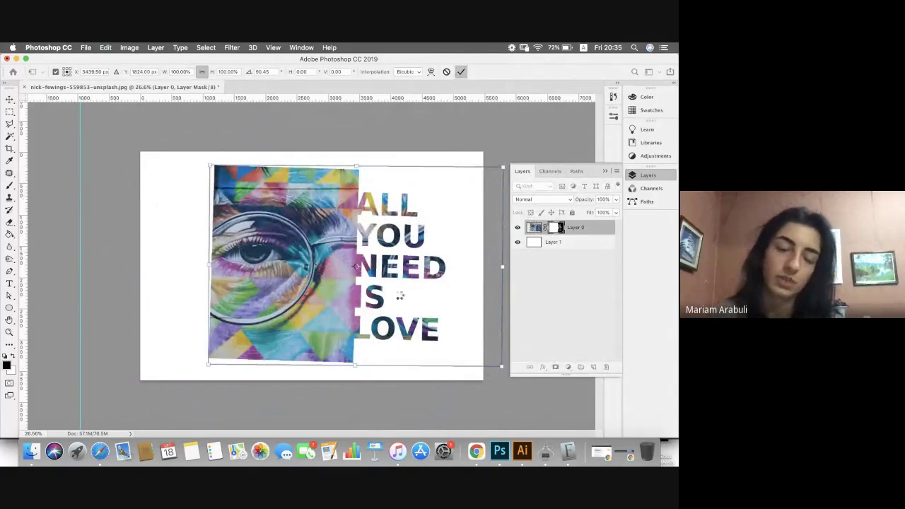
key("Return")
left_click_drag(331, 289, 305, 288)
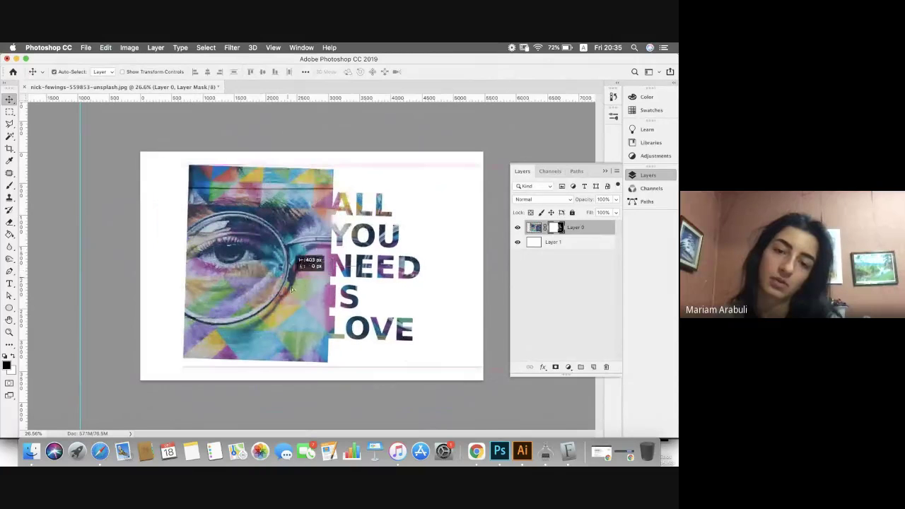
Step: Delete Layer 0 together with its mask, leaving only the white Layer 1
left_click(607, 367)
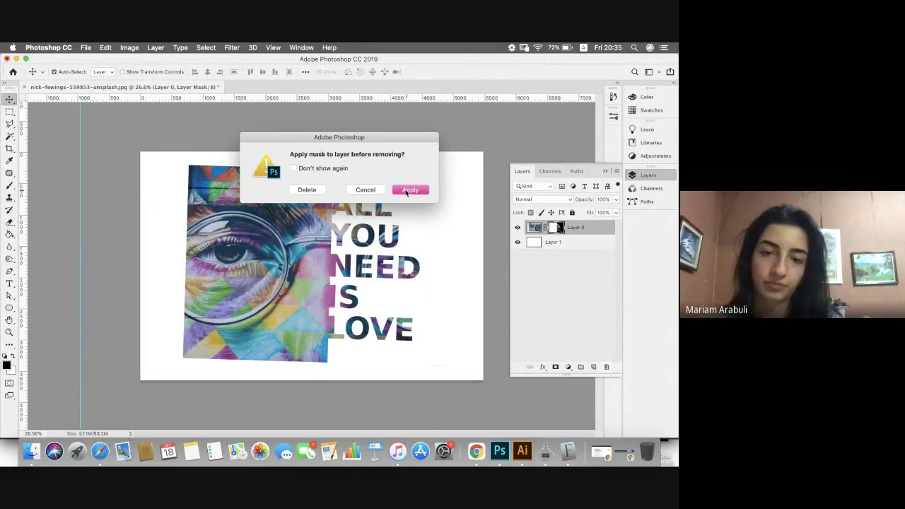
left_click(365, 189)
left_click(534, 227)
left_click(606, 367)
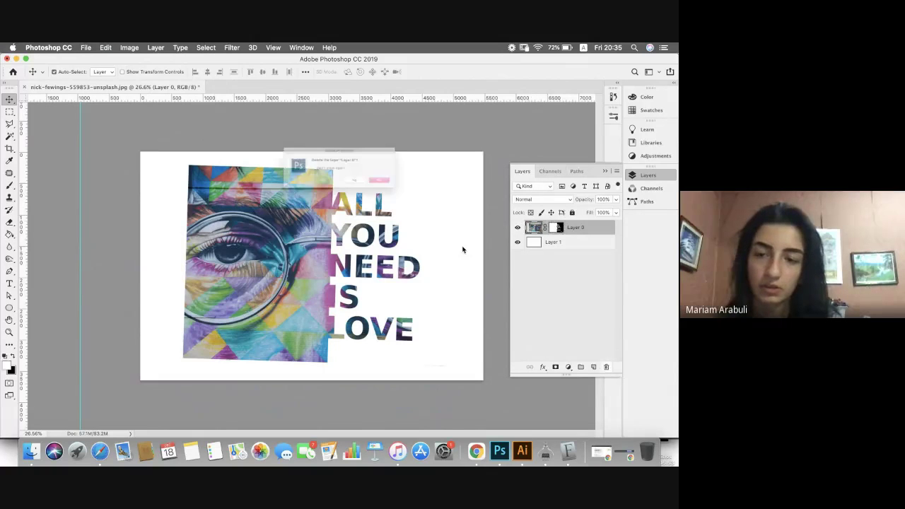
left_click(413, 188)
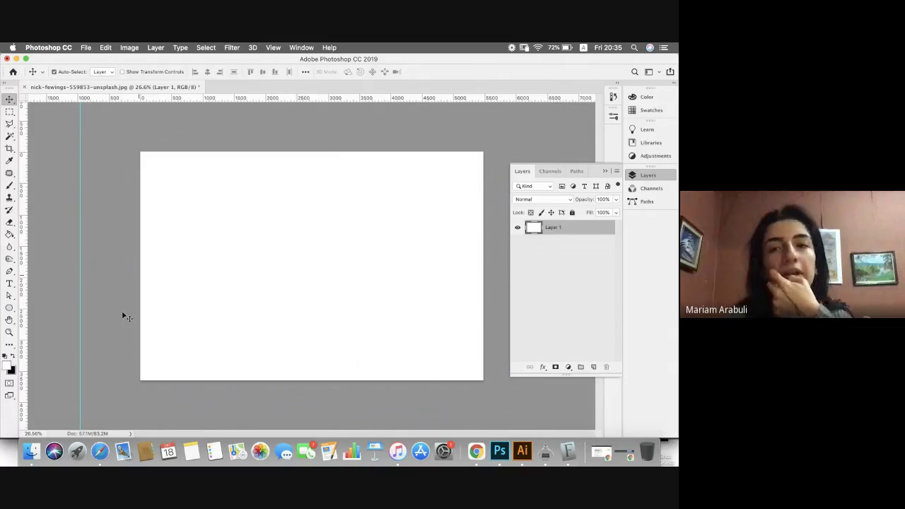
Step: Open brunel-johnson-368289-unsplash.jpg from Finder in Photoshop CC 2019 and make it the active document
left_click(32, 451)
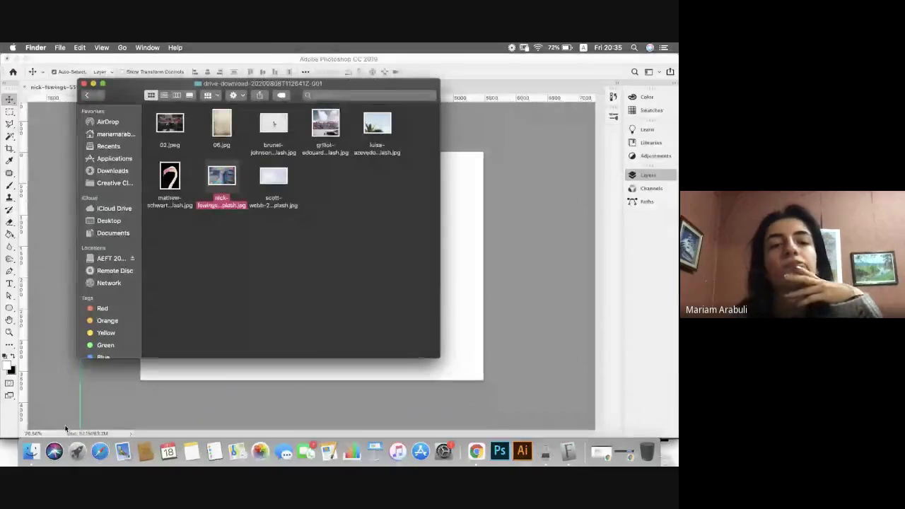
left_click(273, 125)
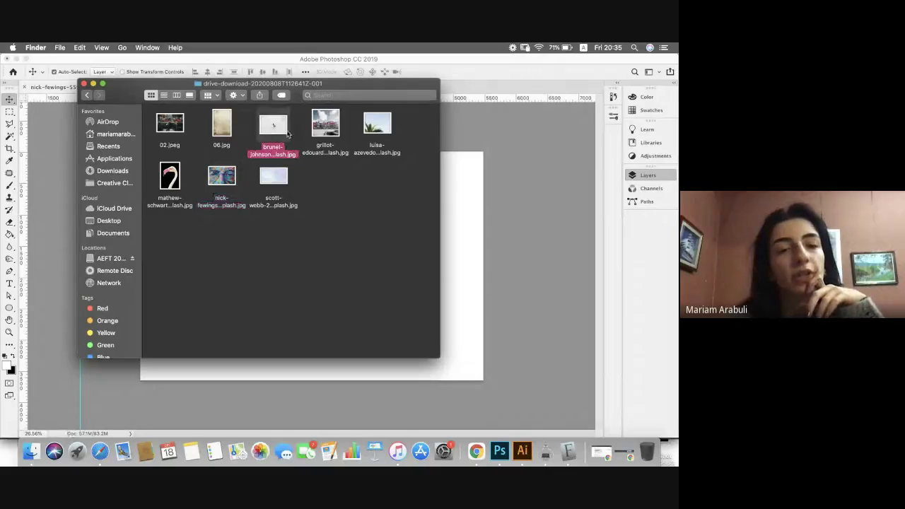
right_click(273, 127)
mouse_move(398, 138)
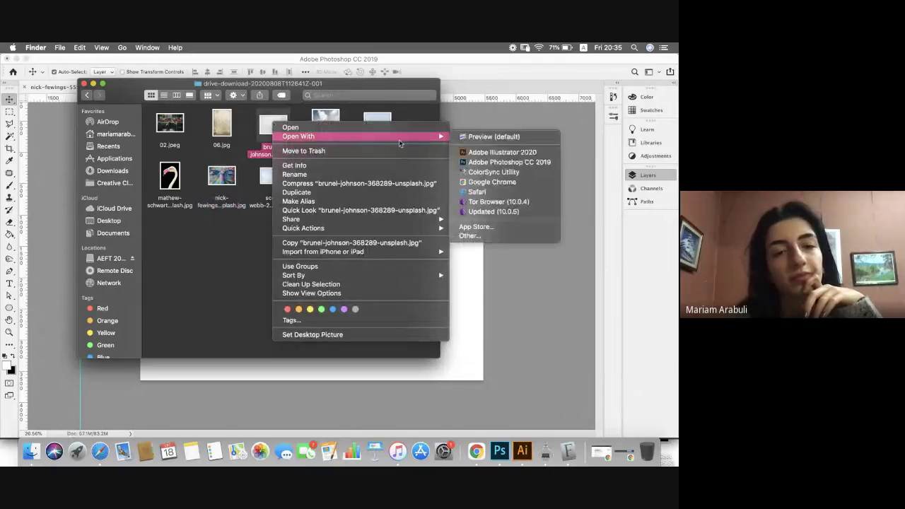
left_click(471, 163)
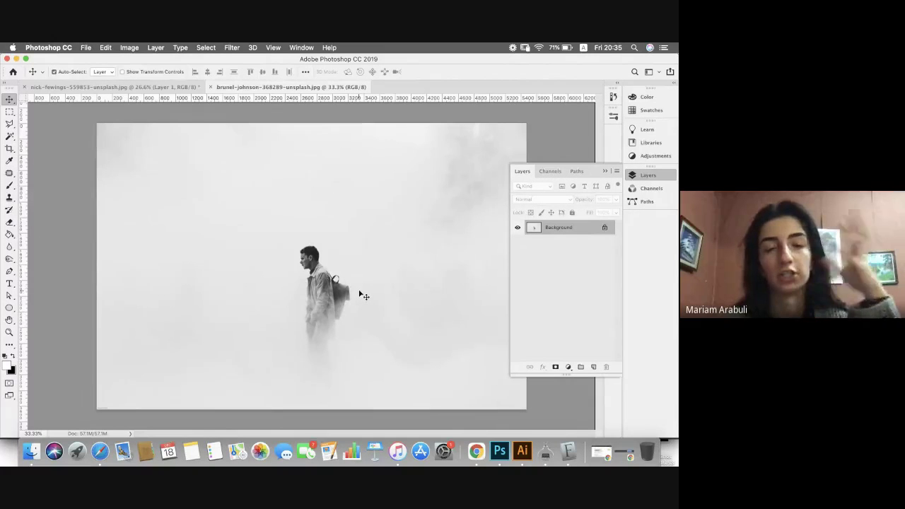
left_click(168, 87)
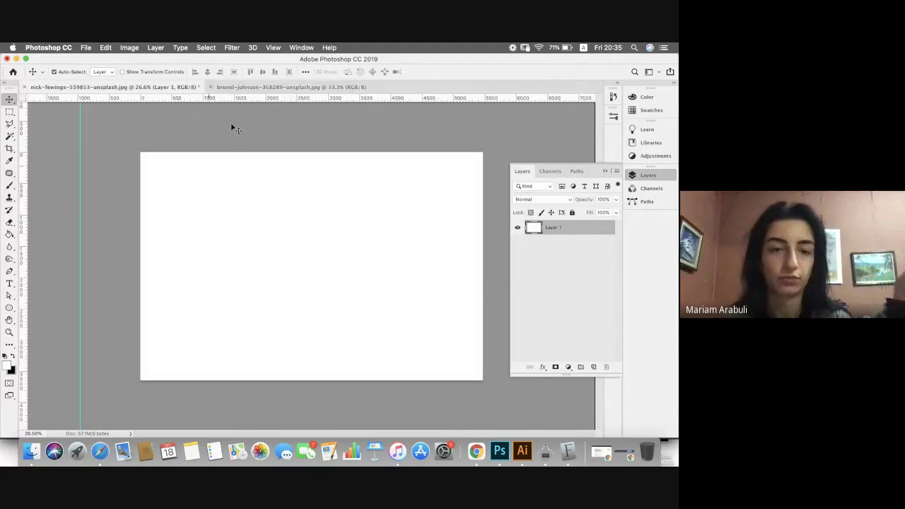
left_click(242, 88)
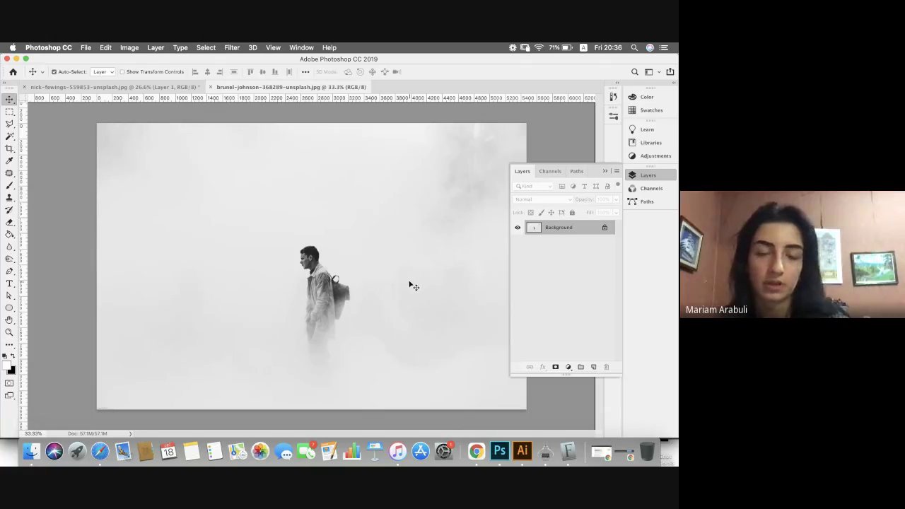
Step: Open Trend style.pdf from Finder's folder 08 in Google Chrome and browse its Double Exposure and typography examples
left_click(31, 452)
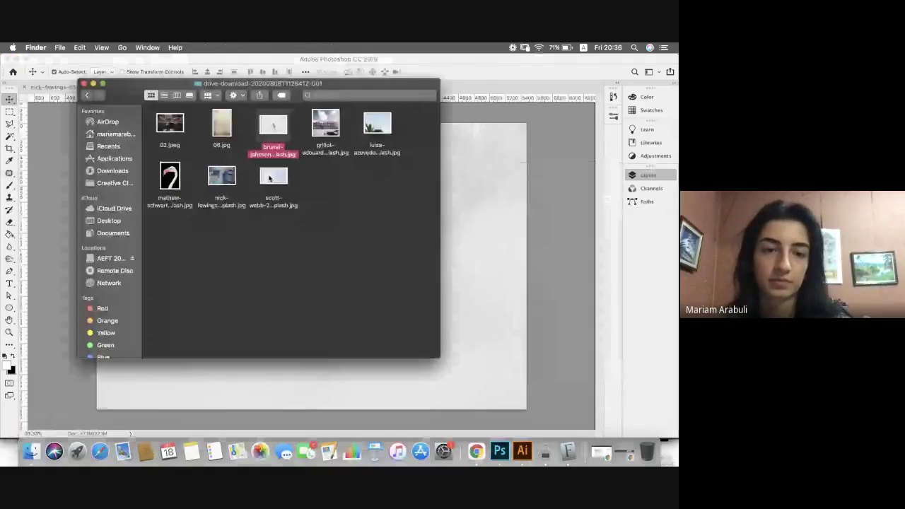
key("super+bracketleft")
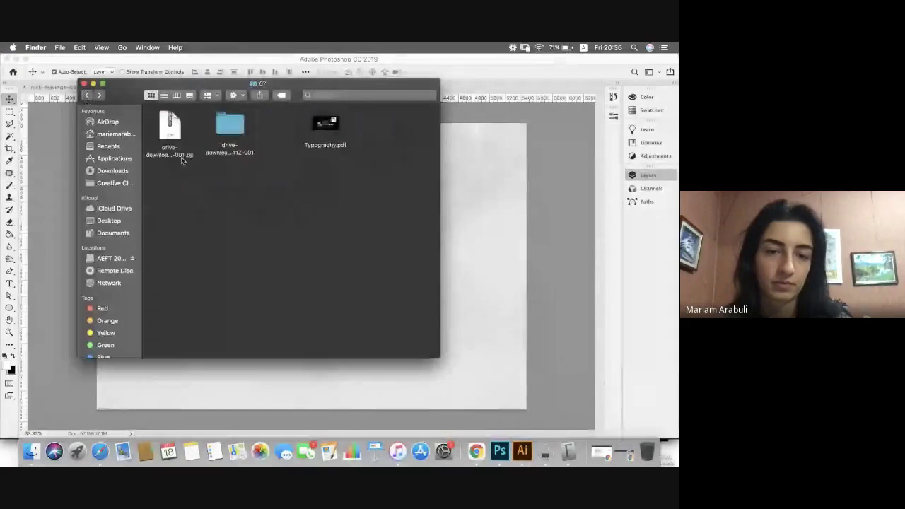
left_click(86, 95)
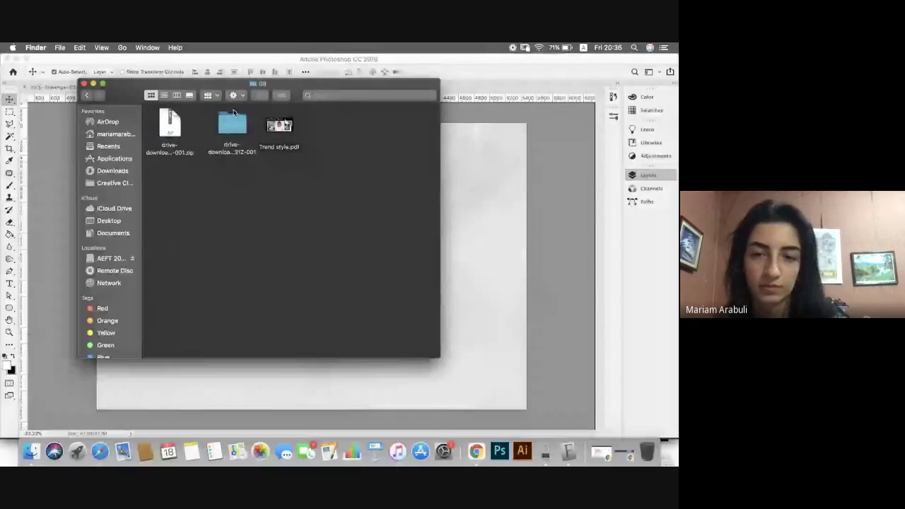
right_click(282, 124)
mouse_move(332, 134)
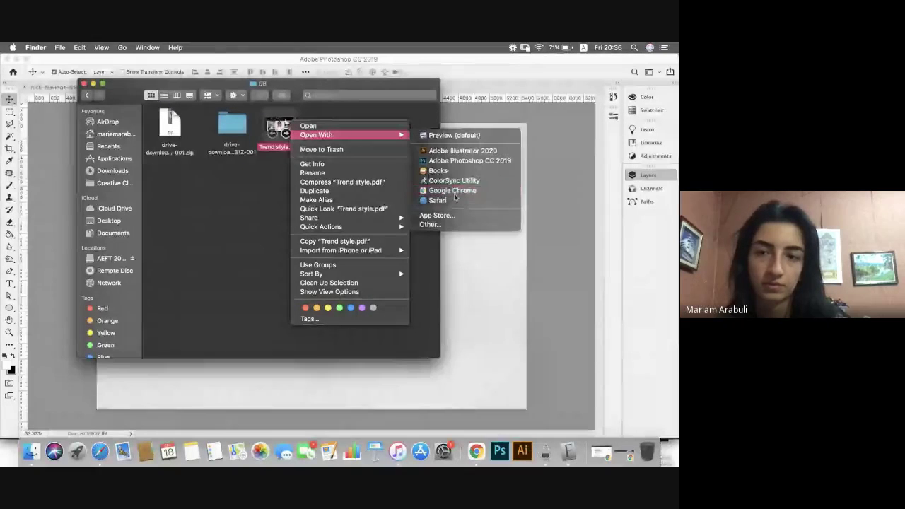
left_click(453, 195)
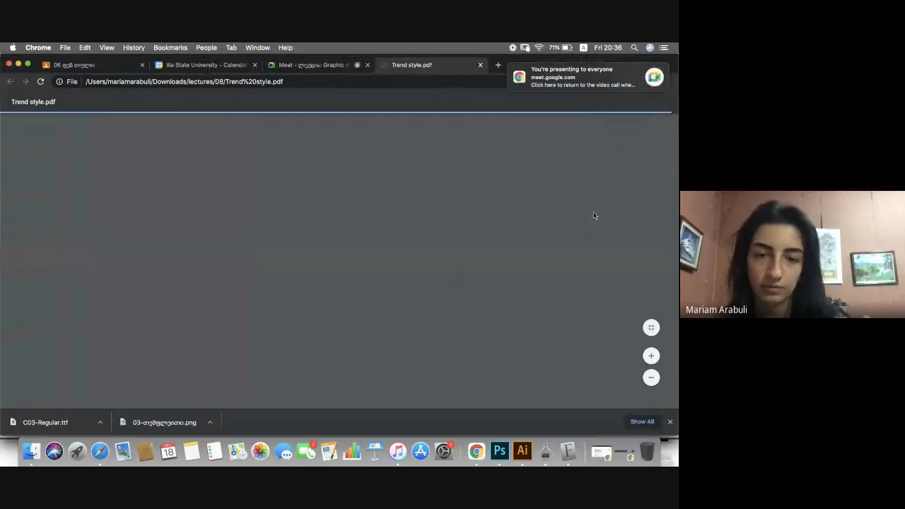
scroll(593, 218, "down", 3)
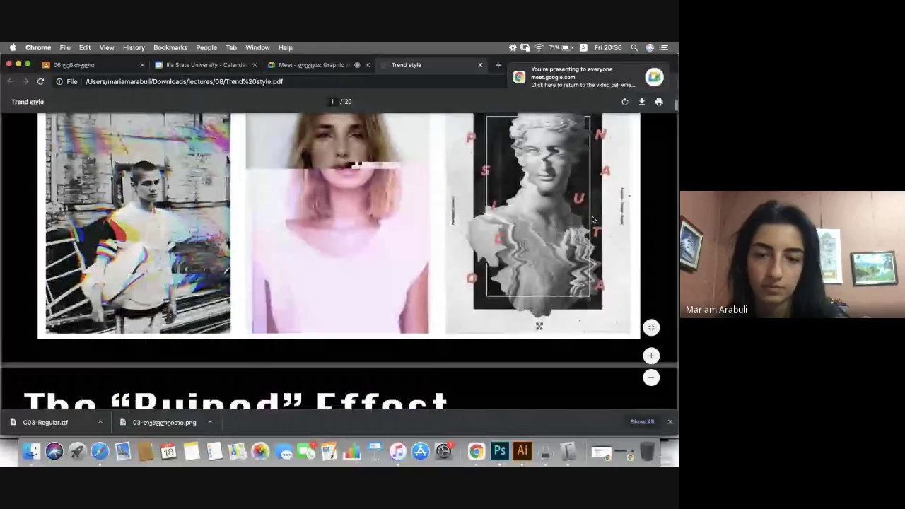
scroll(592, 218, "down", 20)
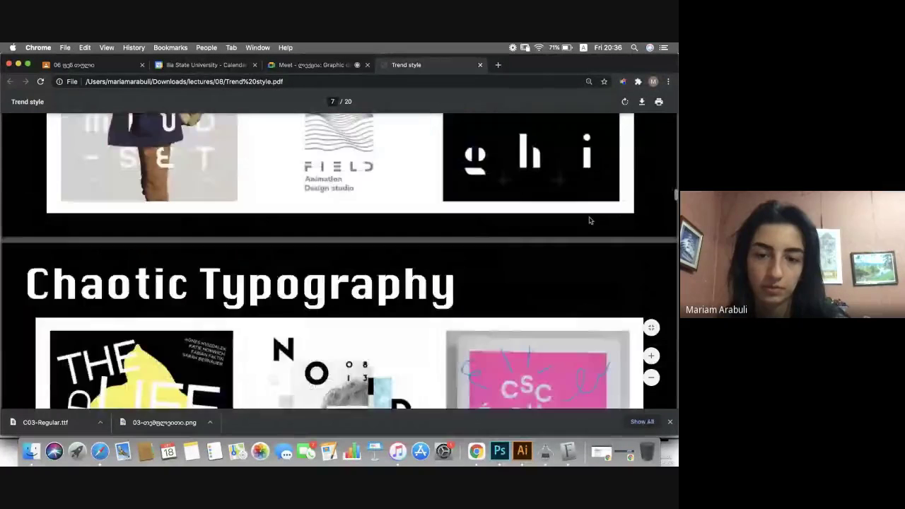
scroll(589, 220, "up", 10)
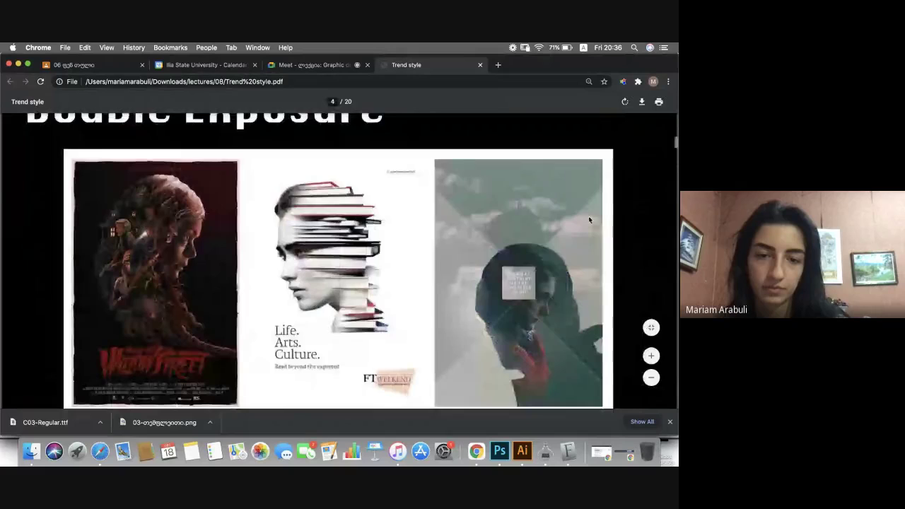
scroll(588, 219, "up", 2)
scroll(589, 221, "down", 6)
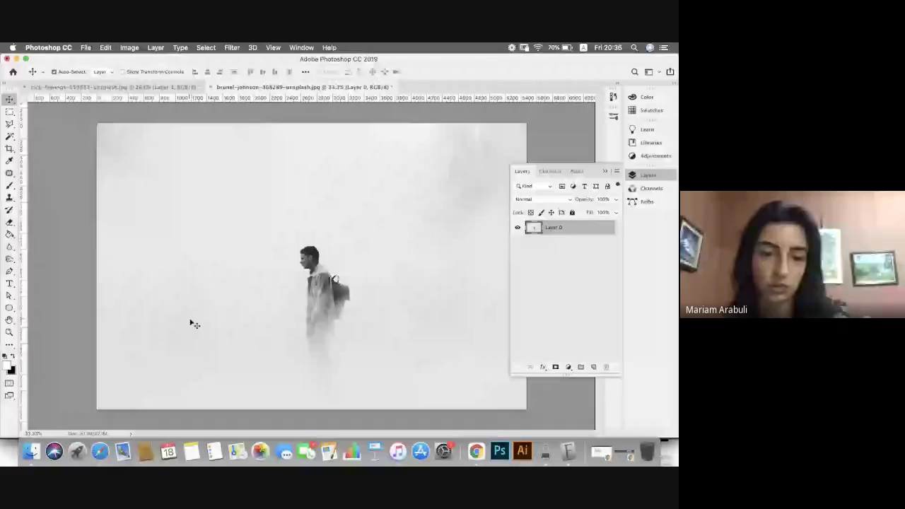
Step: Switch back to Photoshop and place a Lorem Ipsum placeholder text layer across the man in the photo
key("t")
left_click(204, 280)
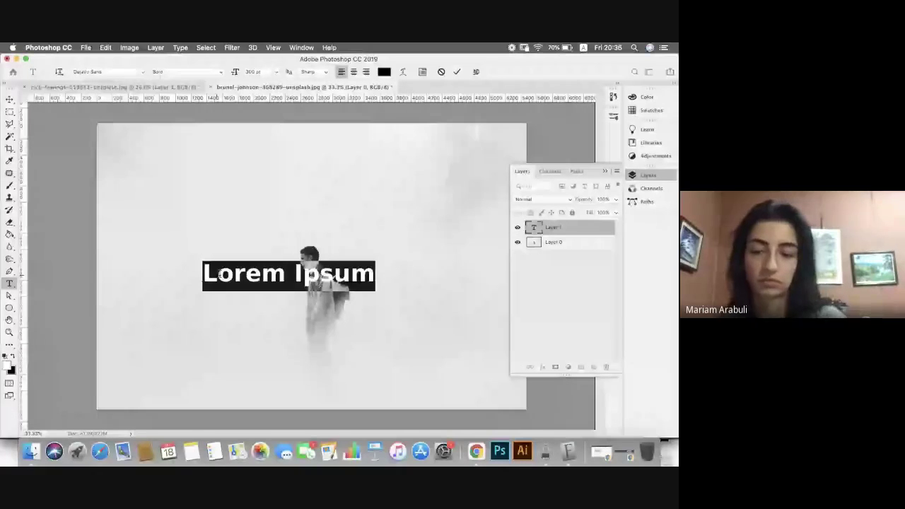
left_click(309, 280)
key("Left")
key("Left")
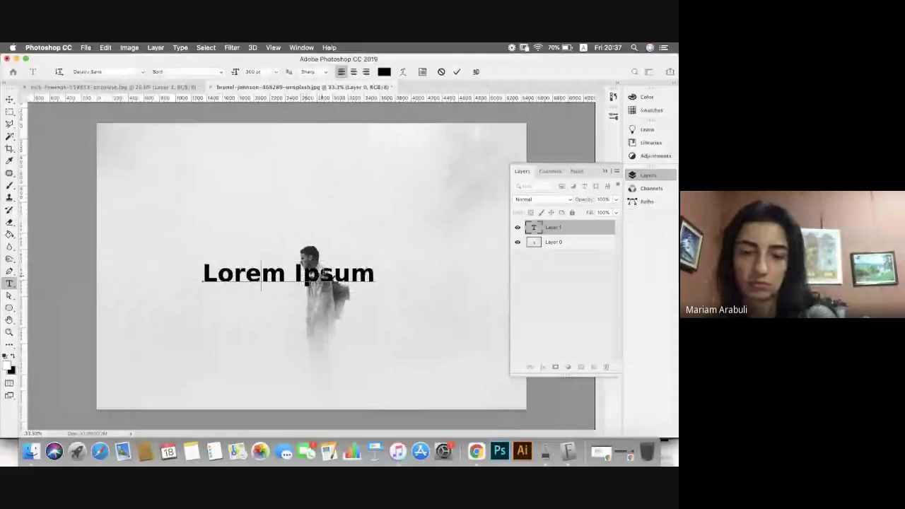
Step: Shorten the placeholder text to the single letter L and finish editing it
left_click(376, 271)
key("BackSpace")
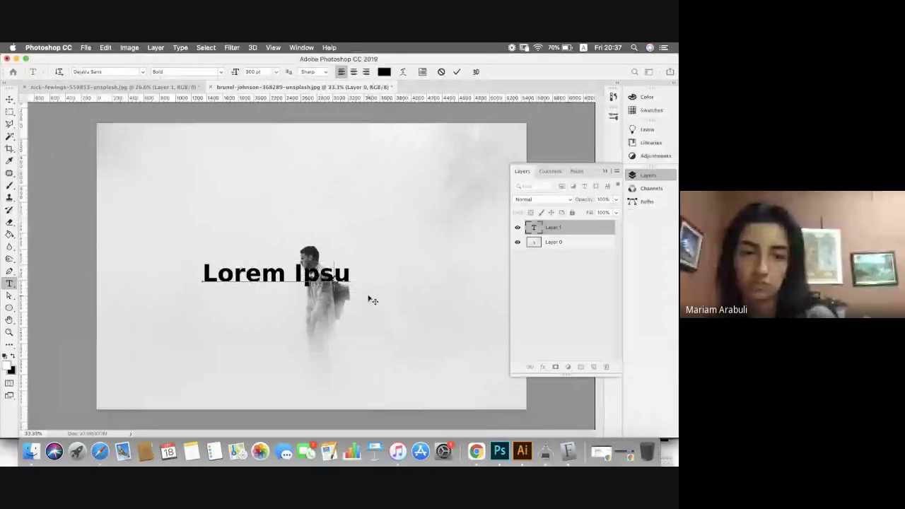
key("BackSpace")
key("BackSpace")
key("BackSpace")
key("BackSpace")
key("BackSpace")
key("BackSpace")
key("BackSpace")
key("BackSpace")
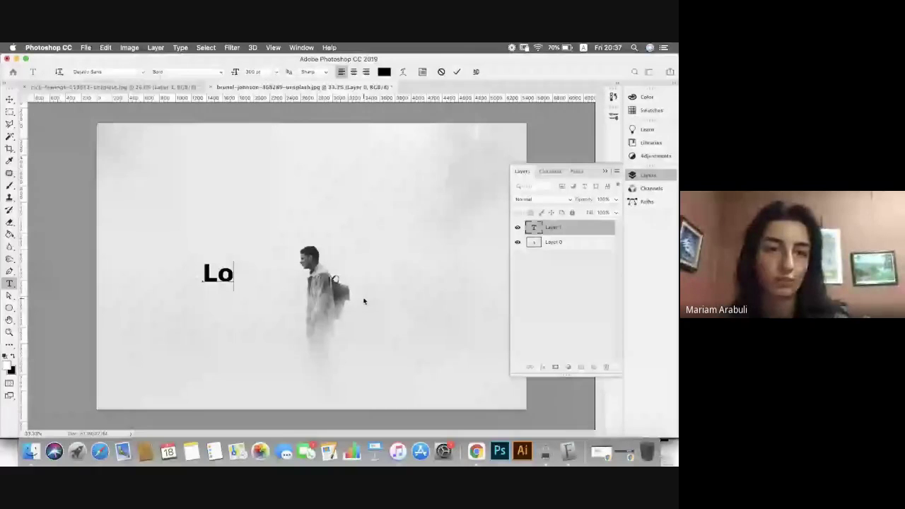
key("BackSpace")
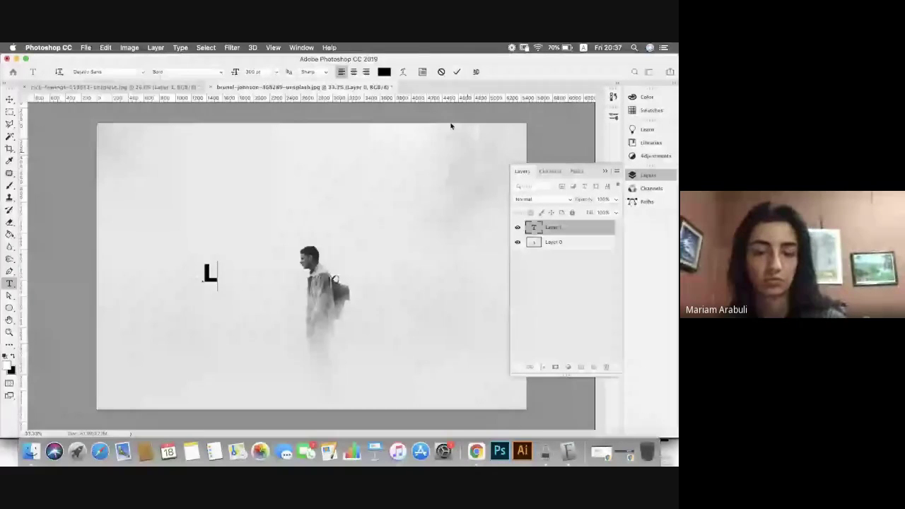
key("Escape")
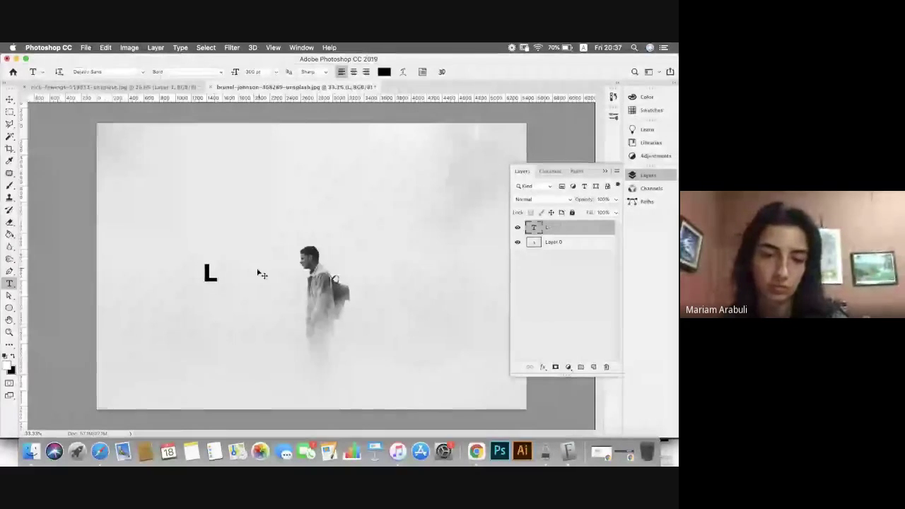
Step: Enlarge the letter L to about 1434 pt and move it over the man's body
key("super+t")
left_click_drag(217, 283, 287, 376)
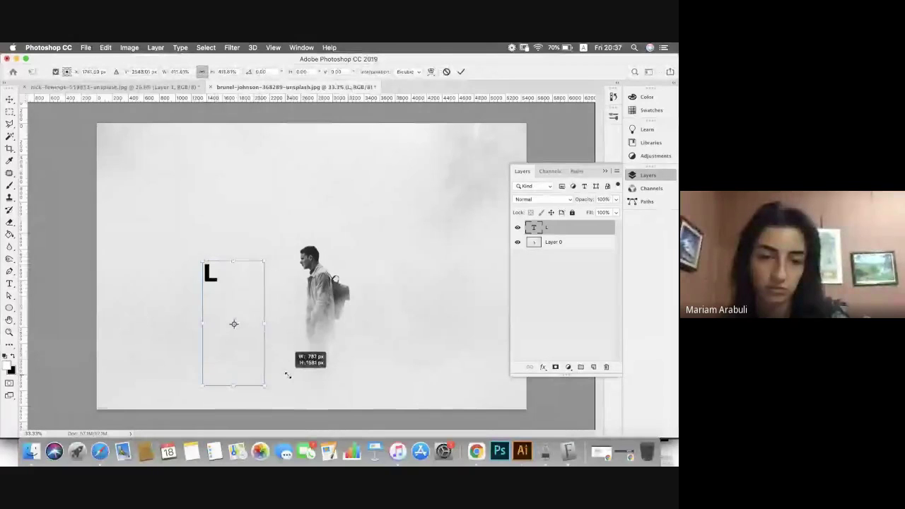
left_click_drag(265, 323, 274, 324)
left_click(460, 71)
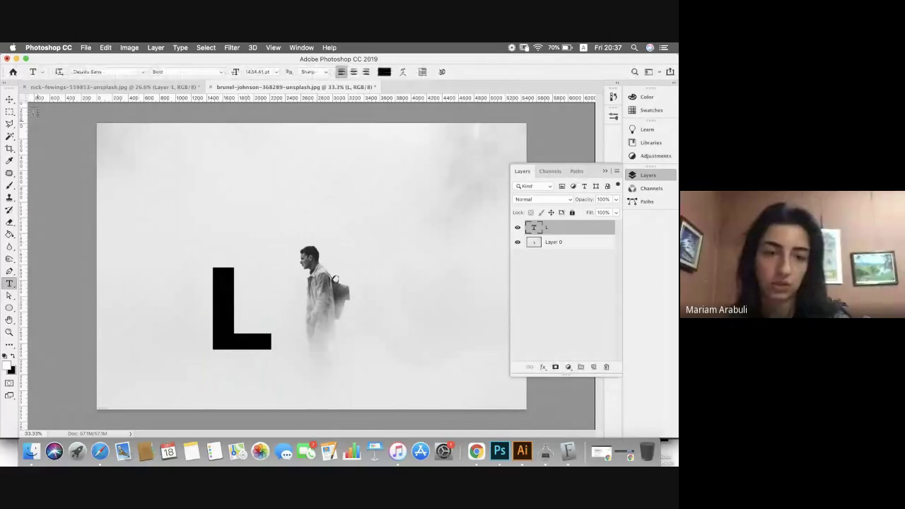
left_click(10, 100)
left_click_drag(233, 299, 328, 278)
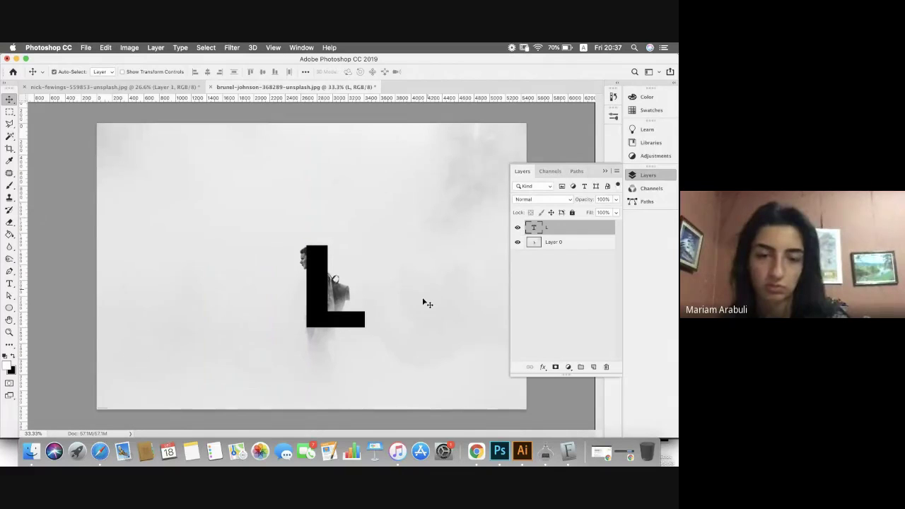
Step: Move Layer 0 above the L text layer and clip it to the letter
scroll(422, 302, "up", 1)
scroll(426, 267, "up", 3)
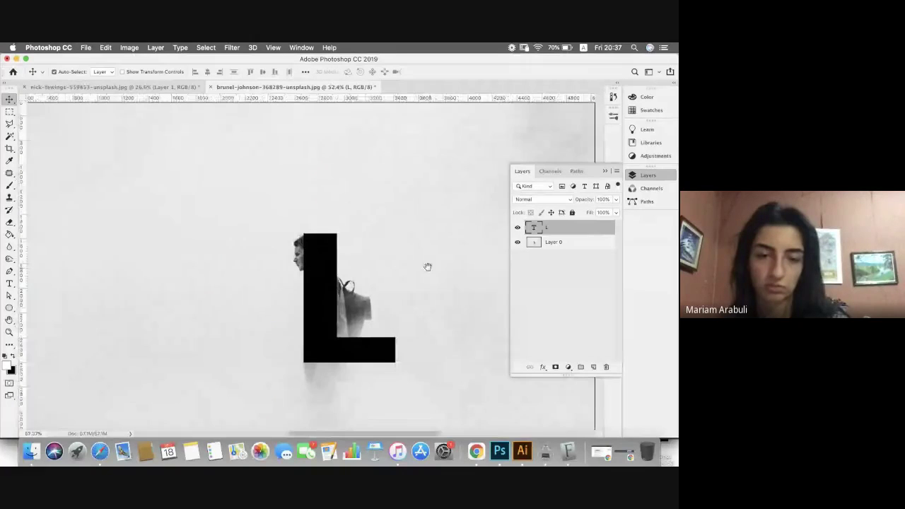
scroll(355, 258, "up", 2)
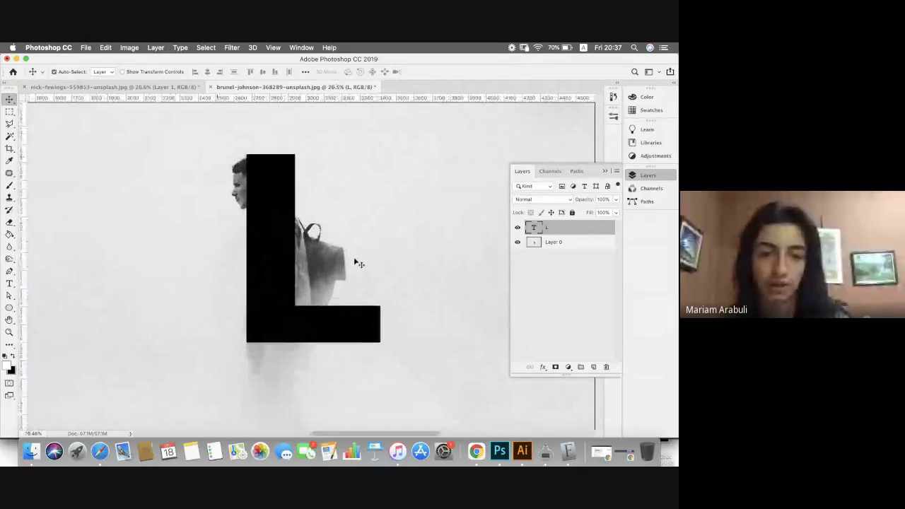
scroll(354, 260, "up", 2)
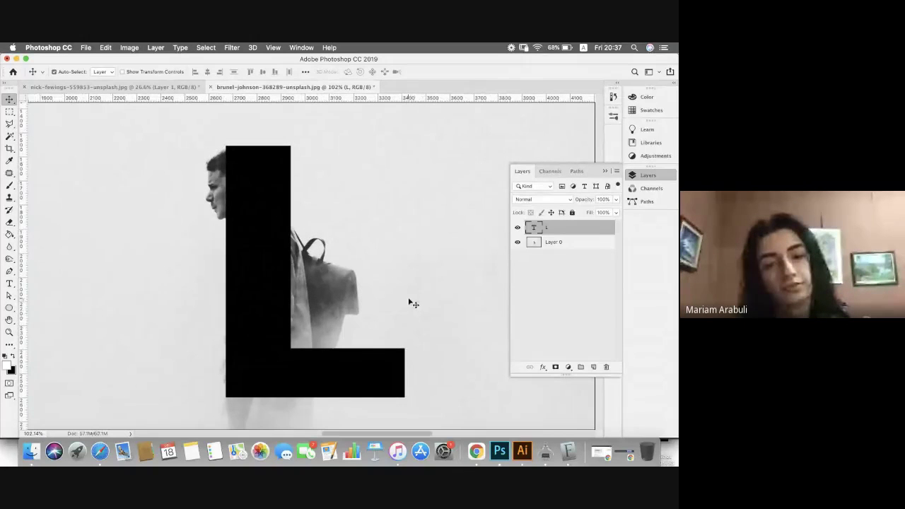
left_click(558, 242)
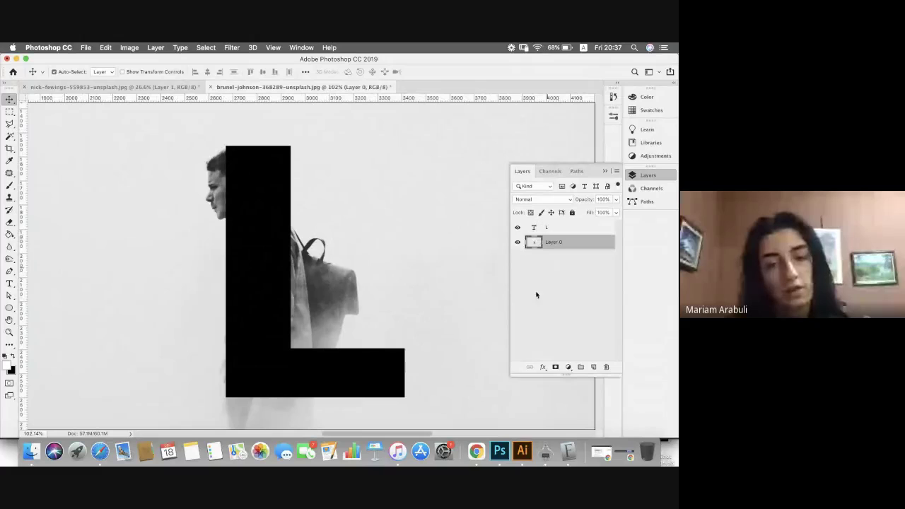
left_click_drag(542, 240, 542, 226)
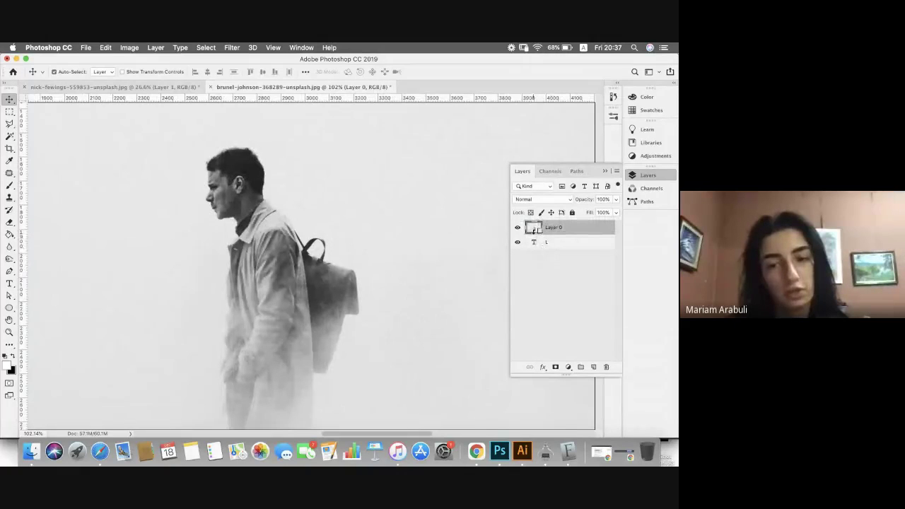
left_click(537, 234, "alt")
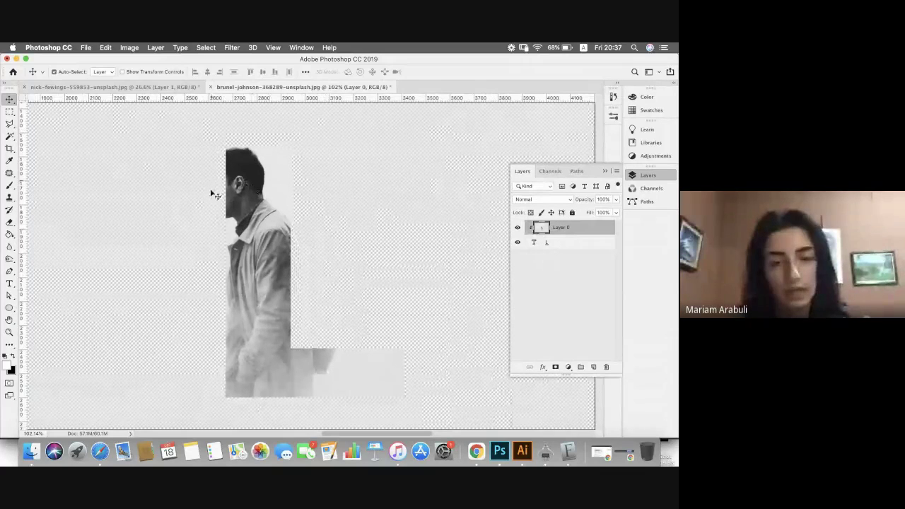
Step: Add a new layer beneath the L text layer and fill it with white
left_click(583, 247)
key("super+shift+alt+n")
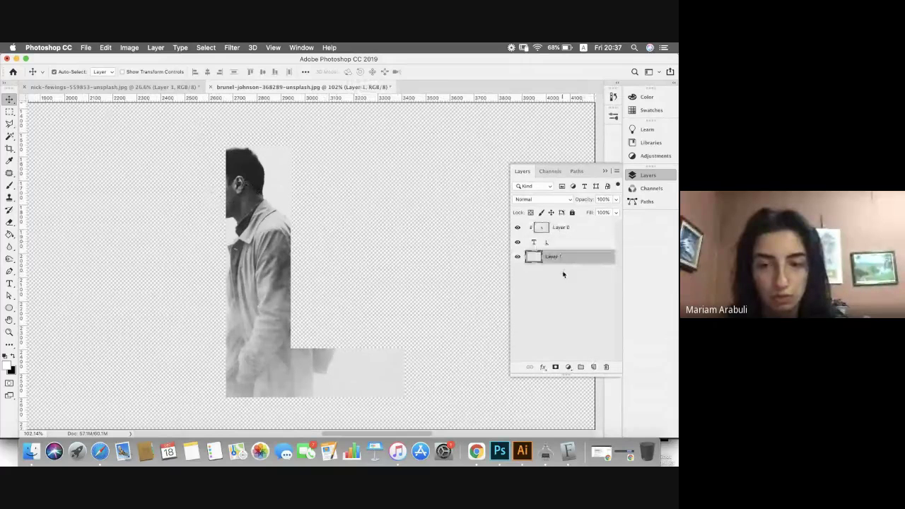
left_click(10, 234)
left_click(158, 262)
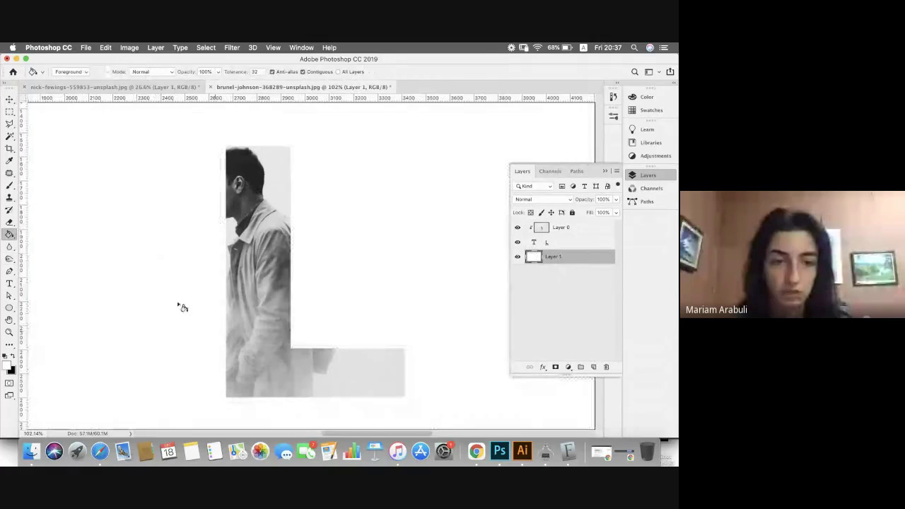
left_click(10, 100)
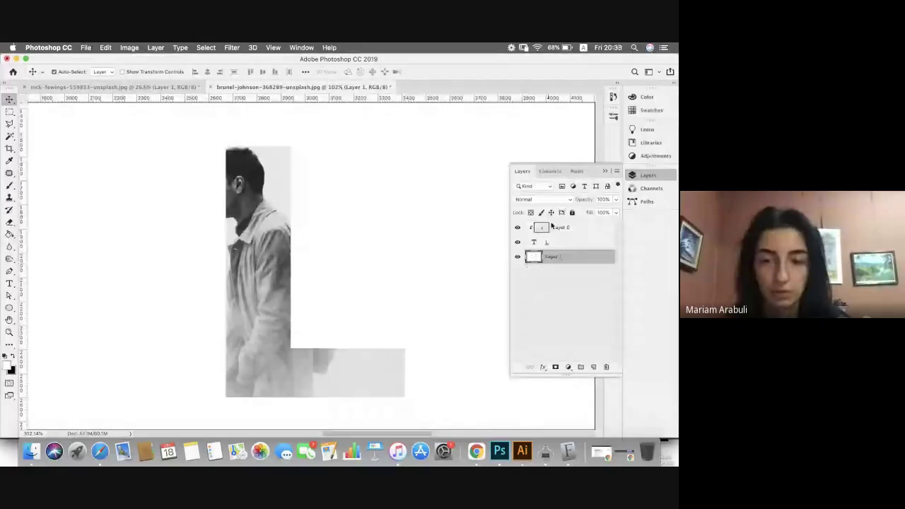
Step: Duplicate Layer 0, release the copy from its clipping mask, and place it between the L text layer and white Layer 1
left_click_drag(579, 229, 593, 366)
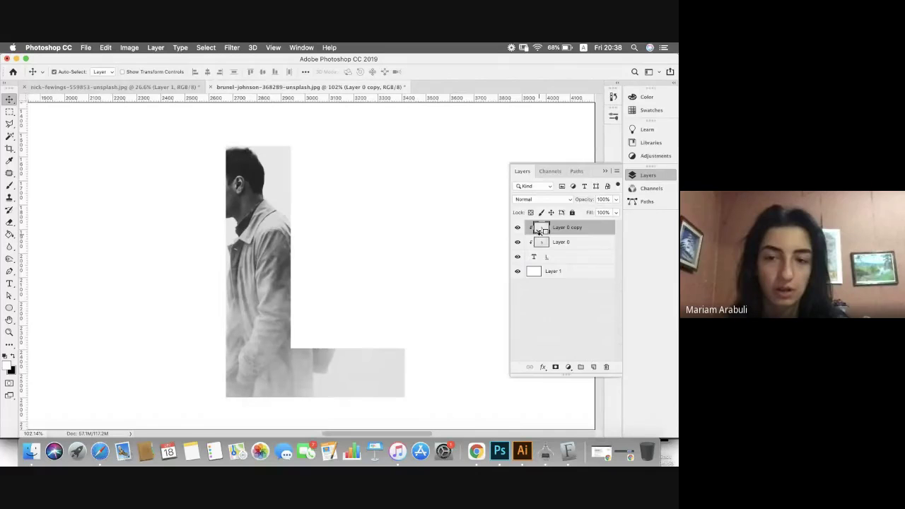
left_click(535, 232, "alt")
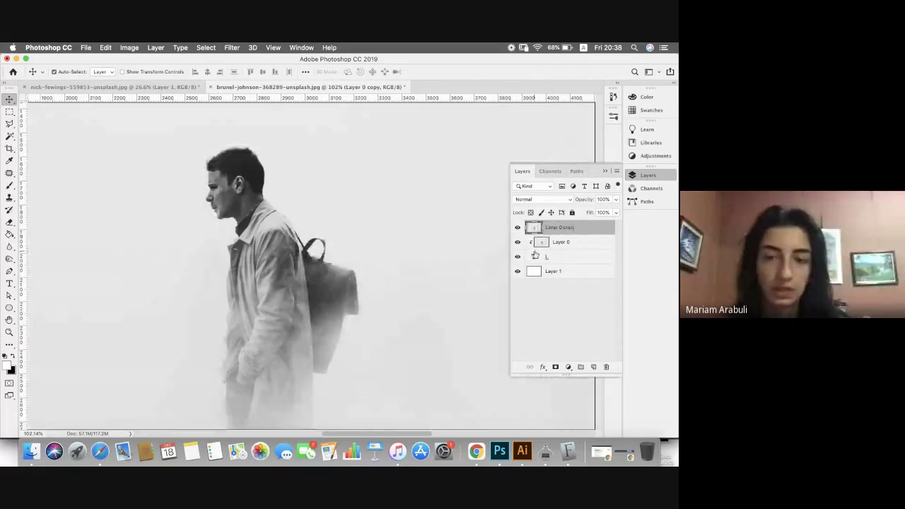
left_click_drag(533, 228, 538, 273)
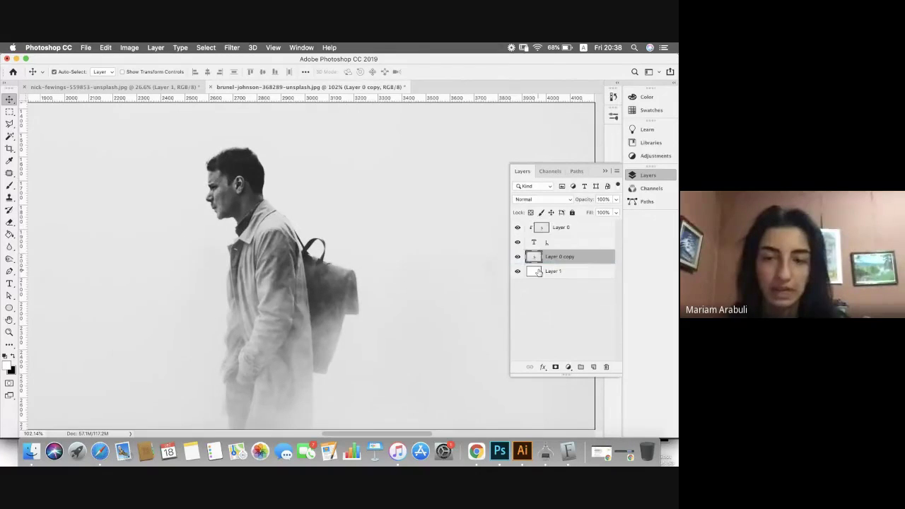
Step: Hide the clipped Layer 0 and trace the man's hairline with the Pen tool, from inside the letter L down to his forehead
left_click(517, 227)
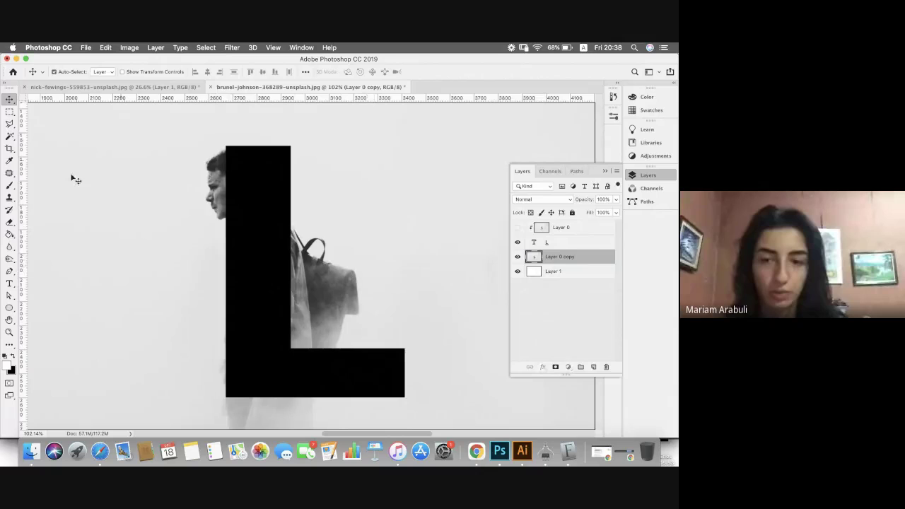
left_click(9, 270)
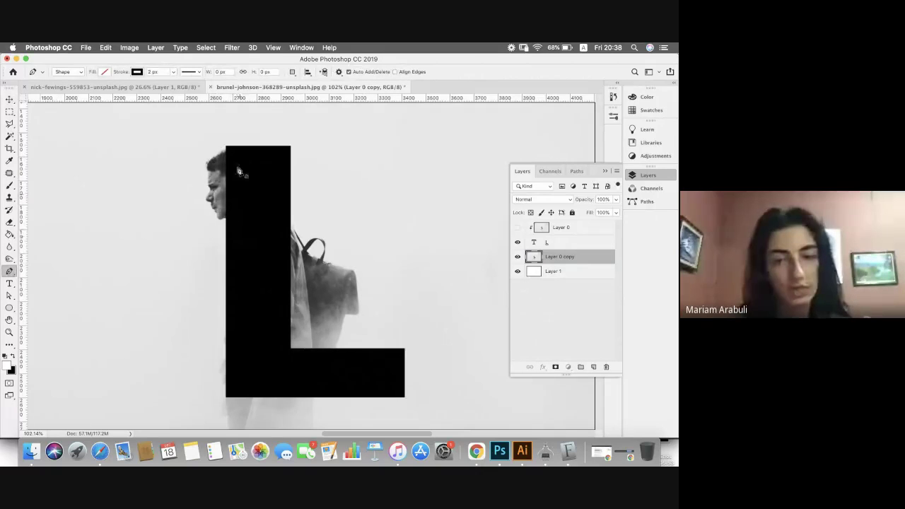
scroll(235, 171, "up", 2)
scroll(235, 171, "up", 5)
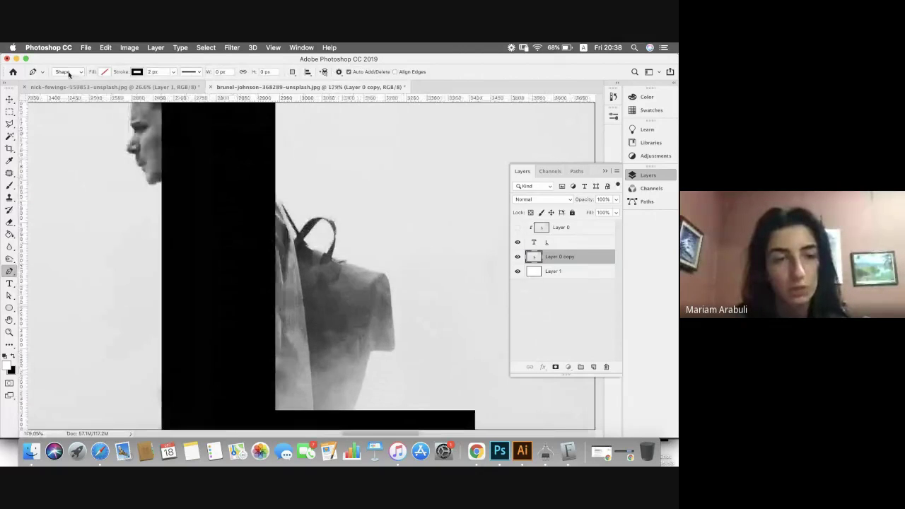
left_click_drag(171, 183, 234, 282)
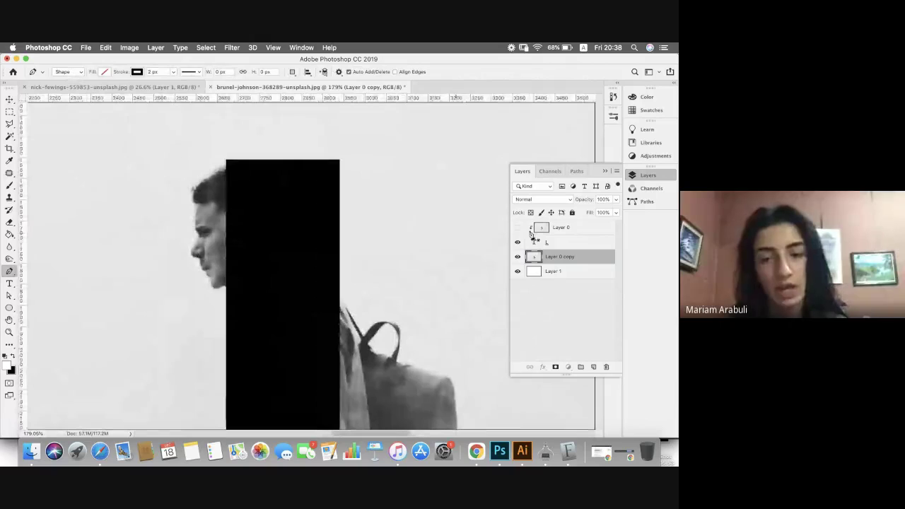
scroll(237, 212, "up", 4)
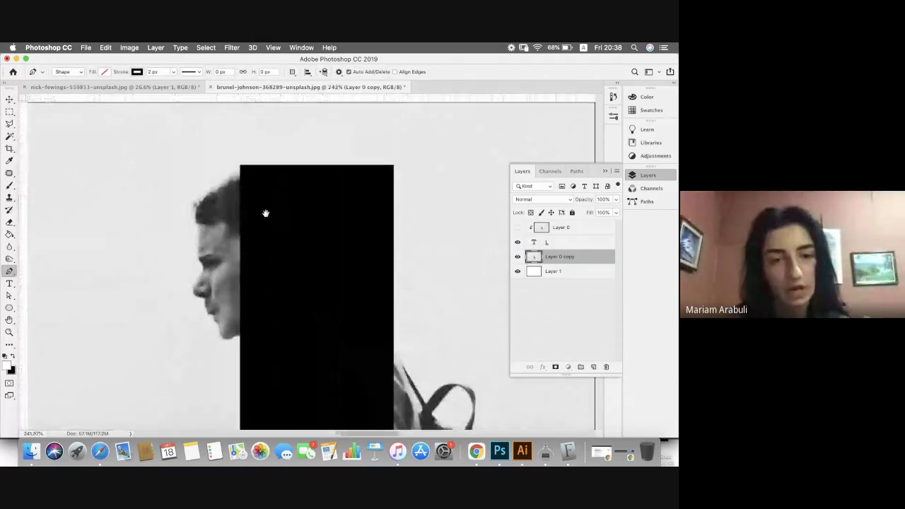
scroll(237, 212, "up", 1)
left_click_drag(218, 171, 285, 226)
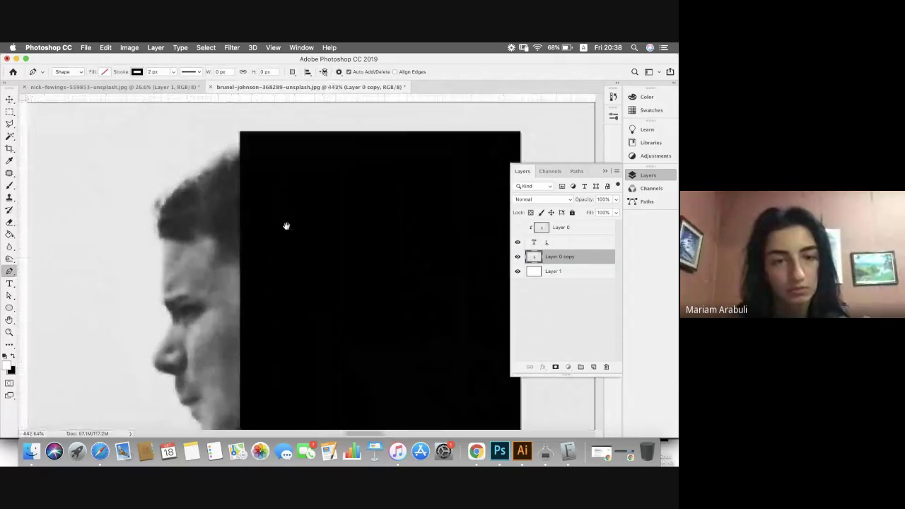
left_click(248, 155)
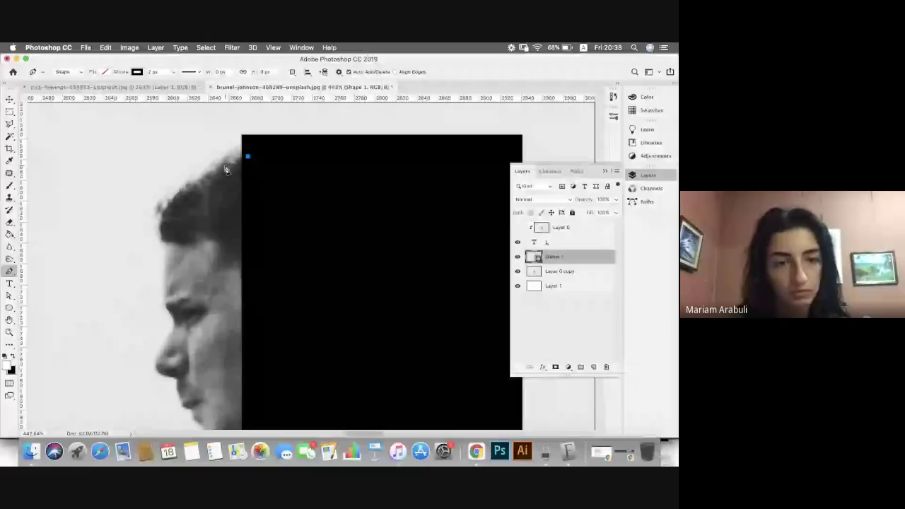
left_click_drag(234, 164, 214, 168)
left_click(185, 183)
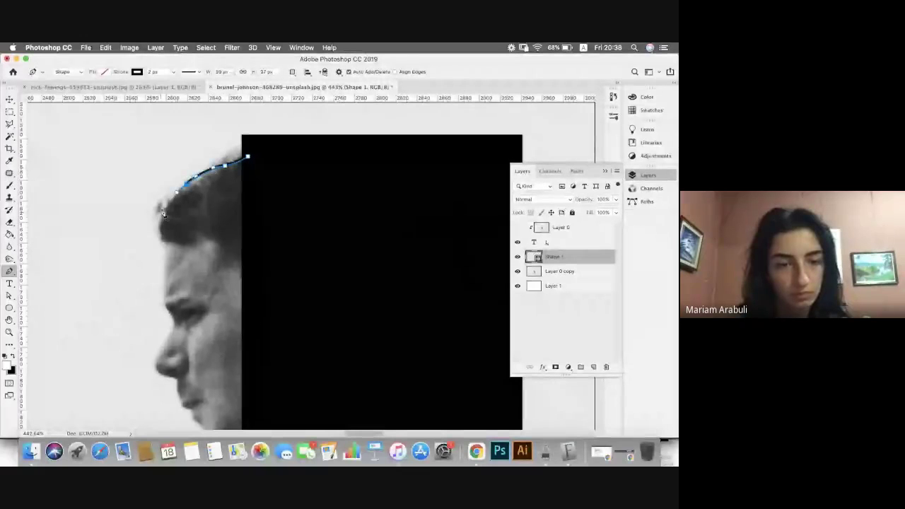
left_click_drag(163, 205, 169, 253)
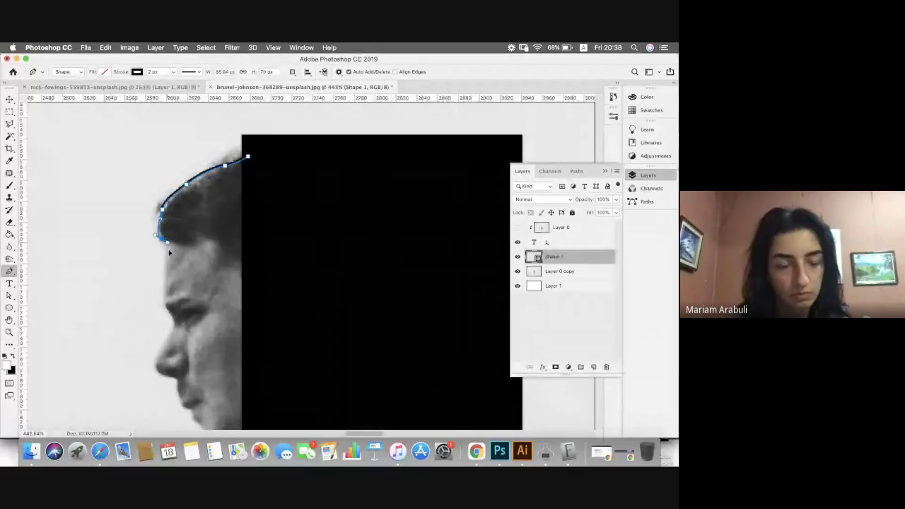
left_click(170, 260)
Step: Continue the pen path along the forehead, brow and nose down to the upper lip
scroll(177, 233, "down", 5)
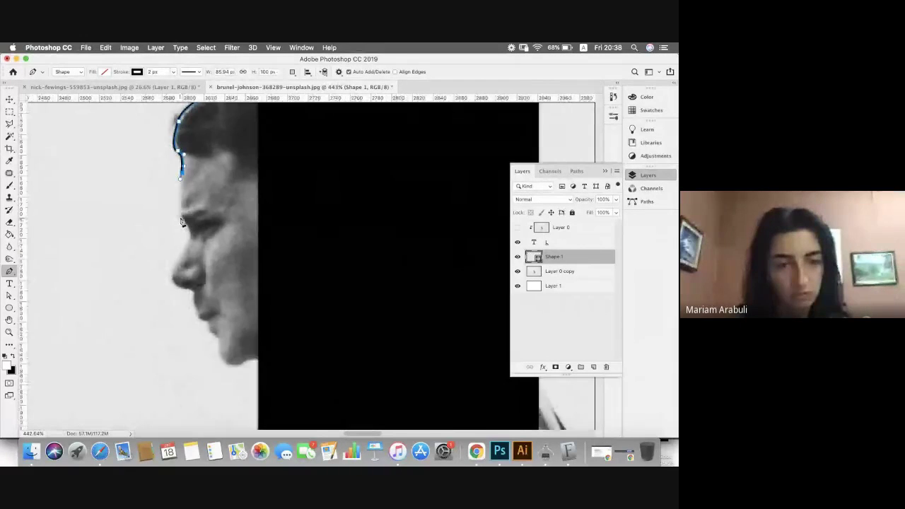
left_click(182, 222)
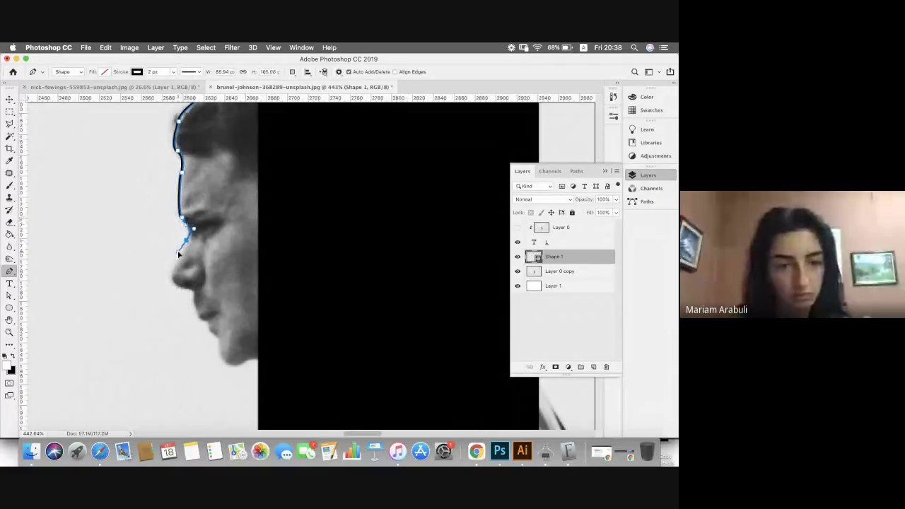
left_click_drag(186, 239, 178, 251)
left_click_drag(176, 286, 205, 325)
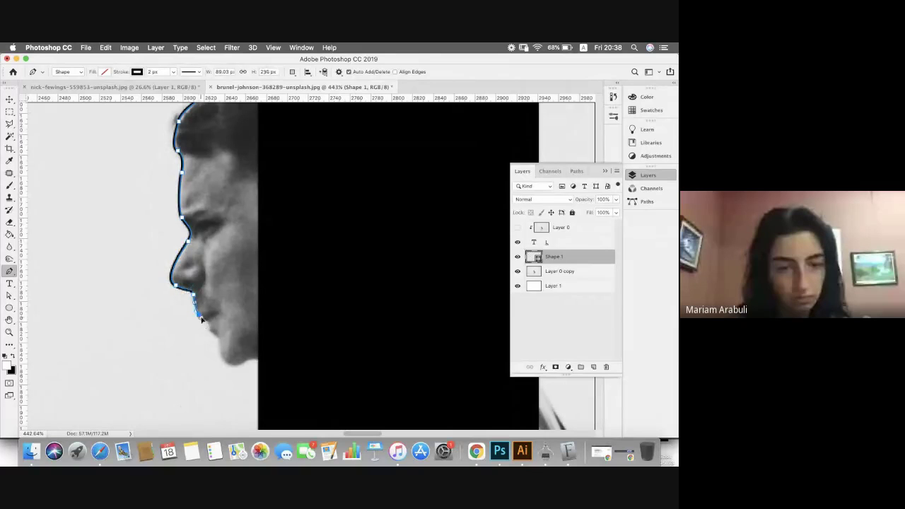
Step: Extend the pen path around the man's lips and chin, along the underside of the jaw towards the letter L
scroll(206, 329, "left", 2)
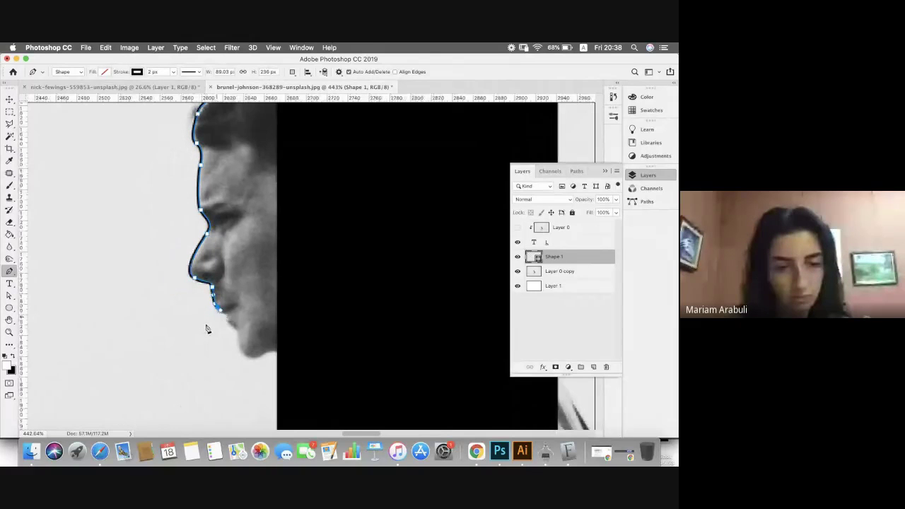
scroll(206, 329, "up", 2)
left_click_drag(152, 335, 175, 358)
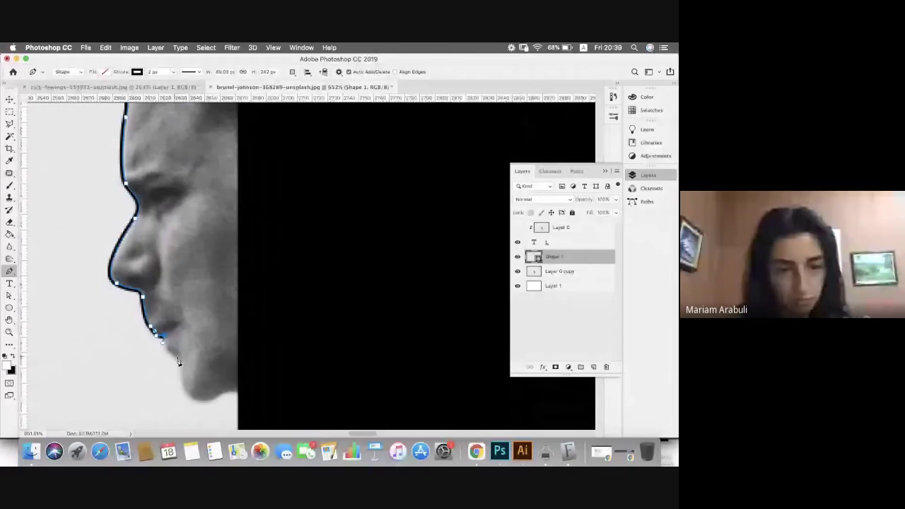
left_click(178, 359)
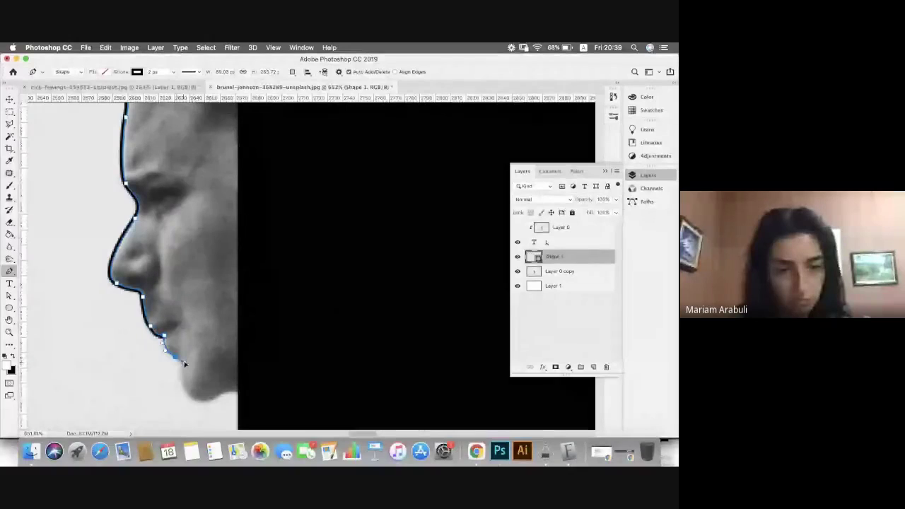
left_click(182, 362)
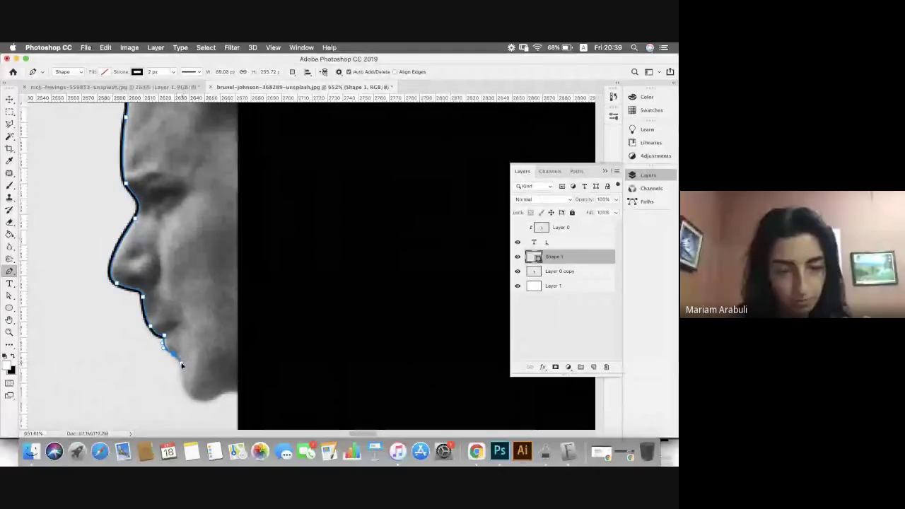
left_click(181, 388)
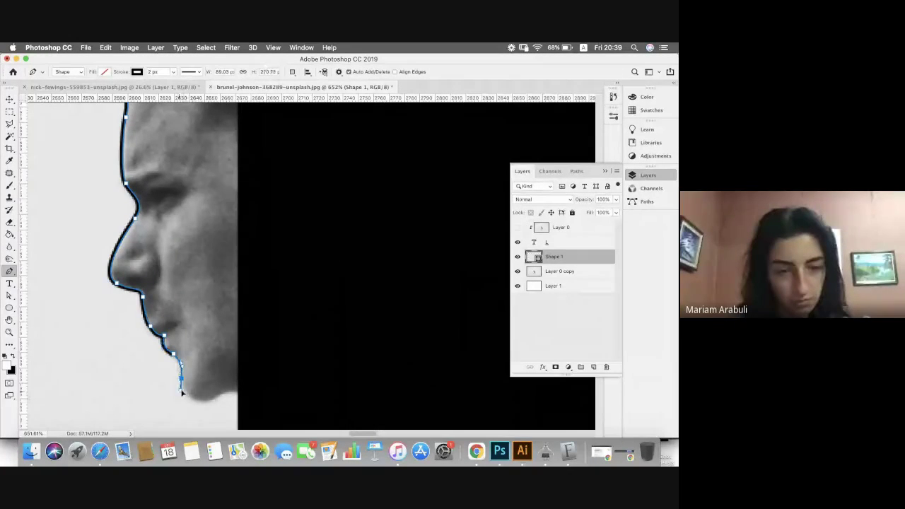
left_click(211, 397)
left_click(229, 387)
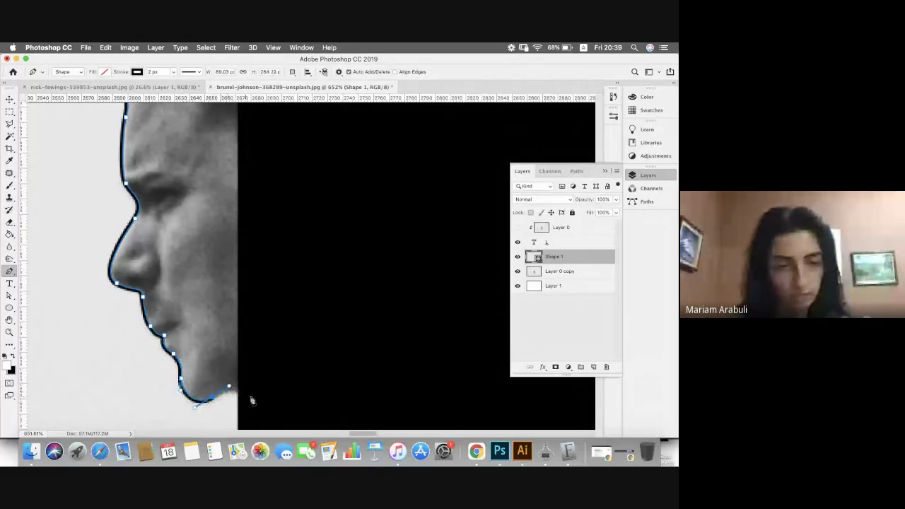
Step: Carry the pen path down through the letter L and trace the backpack's lower edge, outer side and upper outer corner
scroll(255, 395, "down", 3)
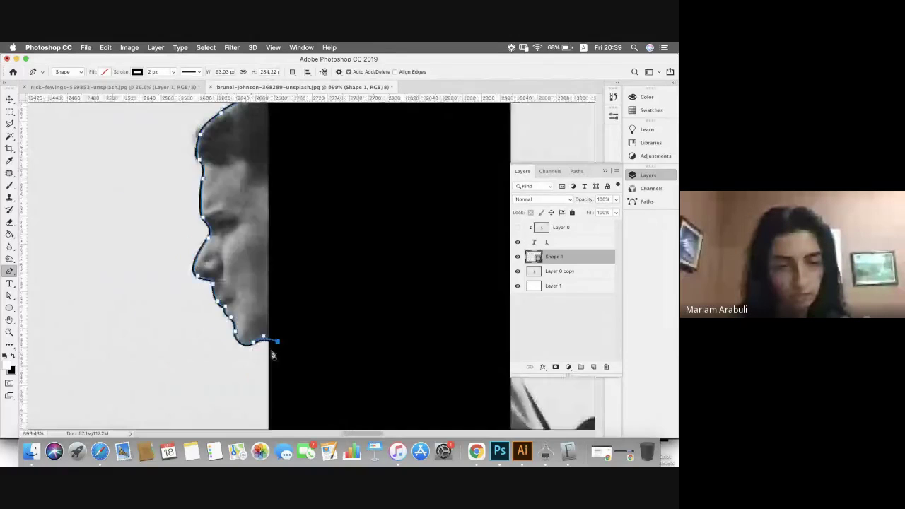
left_click_drag(432, 362, 221, 155)
scroll(222, 155, "down", 3)
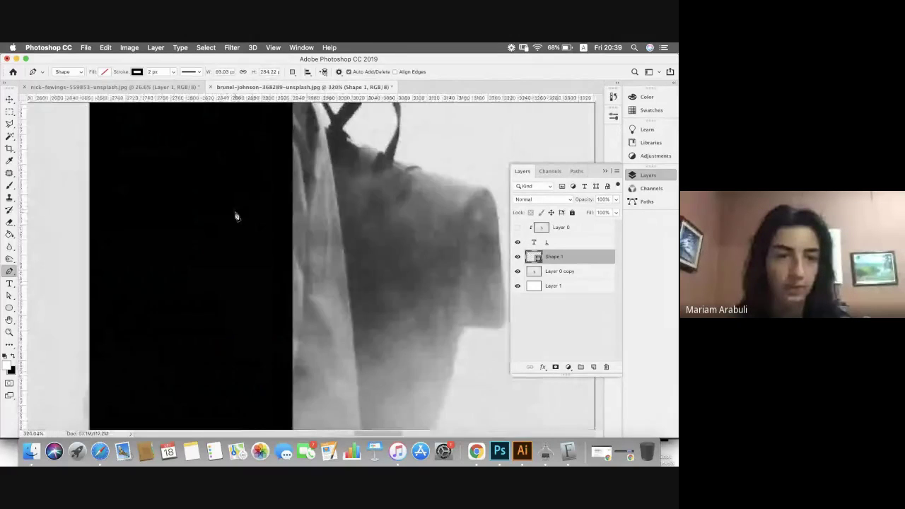
scroll(250, 195, "left", 2)
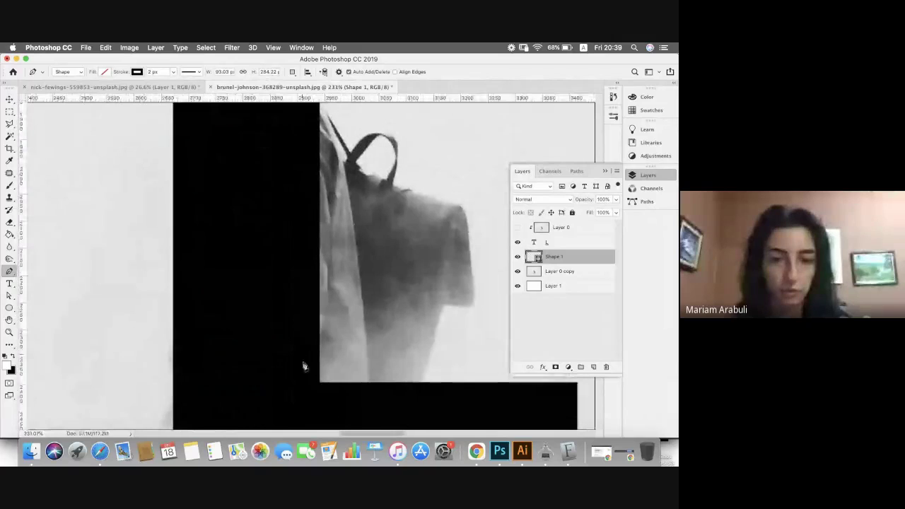
left_click(382, 408)
left_click_drag(420, 385, 473, 289)
left_click(466, 306)
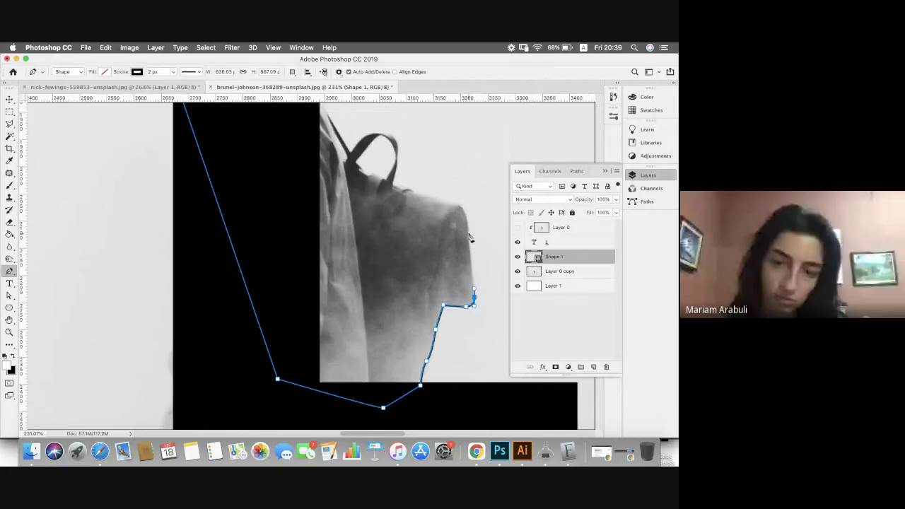
left_click(468, 230)
left_click_drag(460, 205, 448, 205)
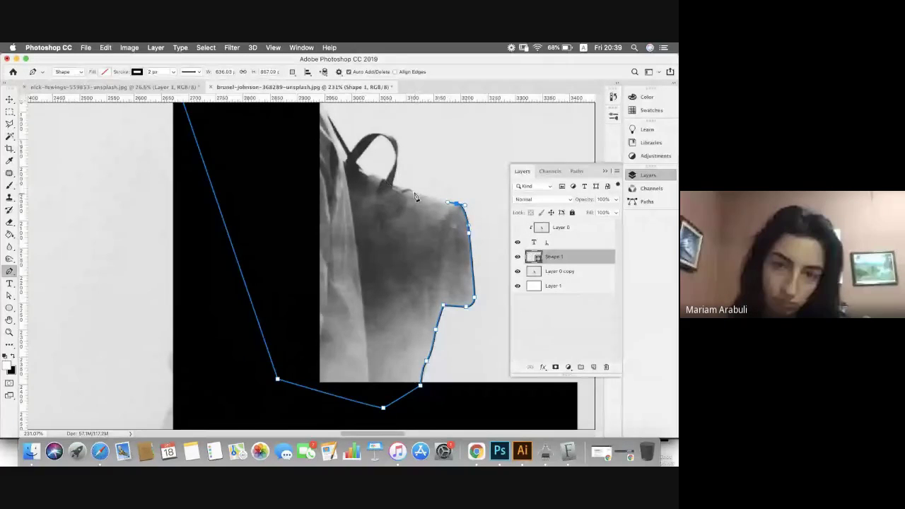
Step: Complete the Pen tool outline around the backpack handle and up to the back of the man's head
left_click_drag(393, 185, 400, 161)
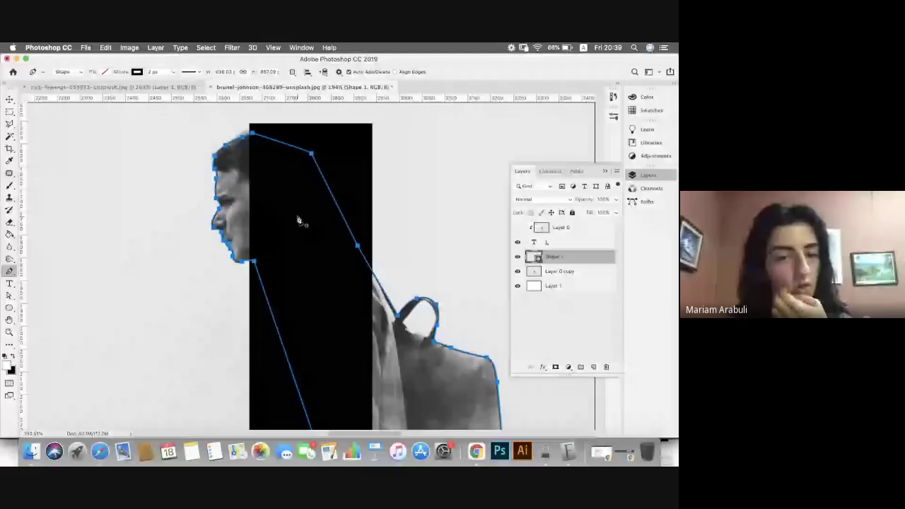
scroll(298, 220, "down", 5)
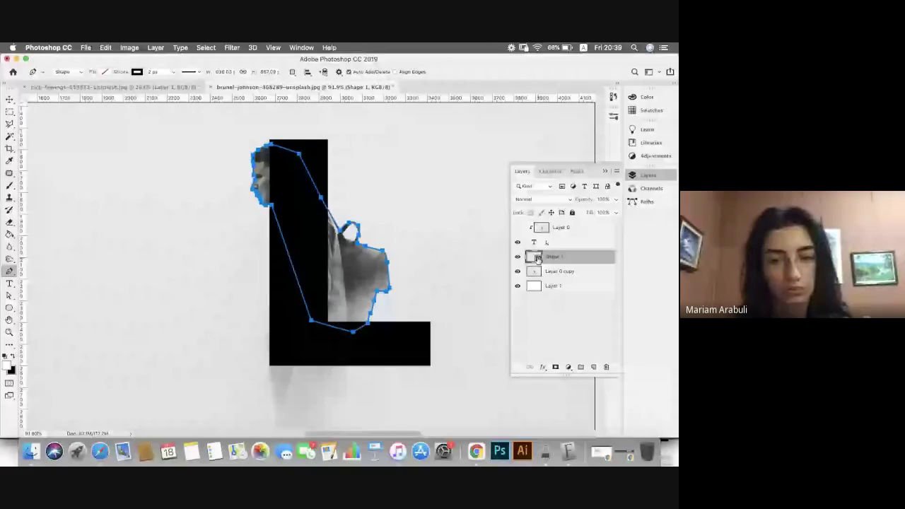
key("v")
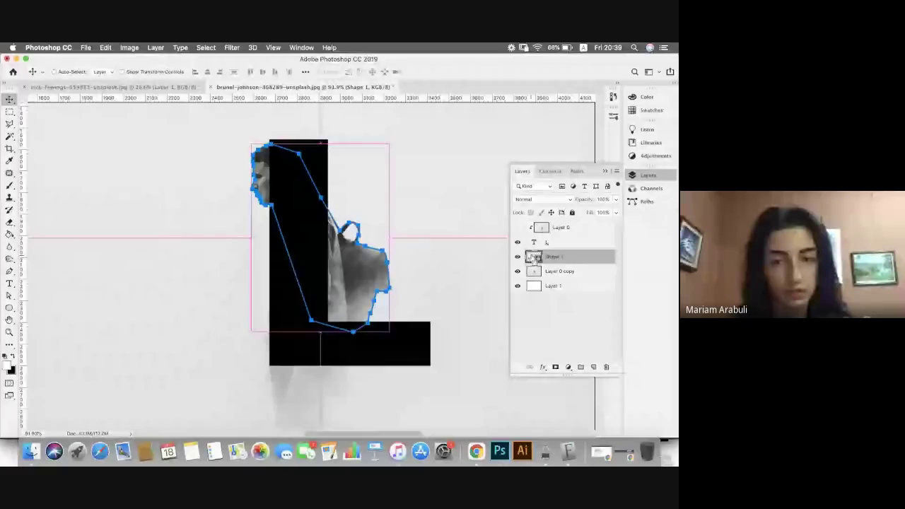
Step: Load the Shape 1 outline as a selection, hide that shape, and use the selection to mask Layer 0 copy
left_click(535, 258)
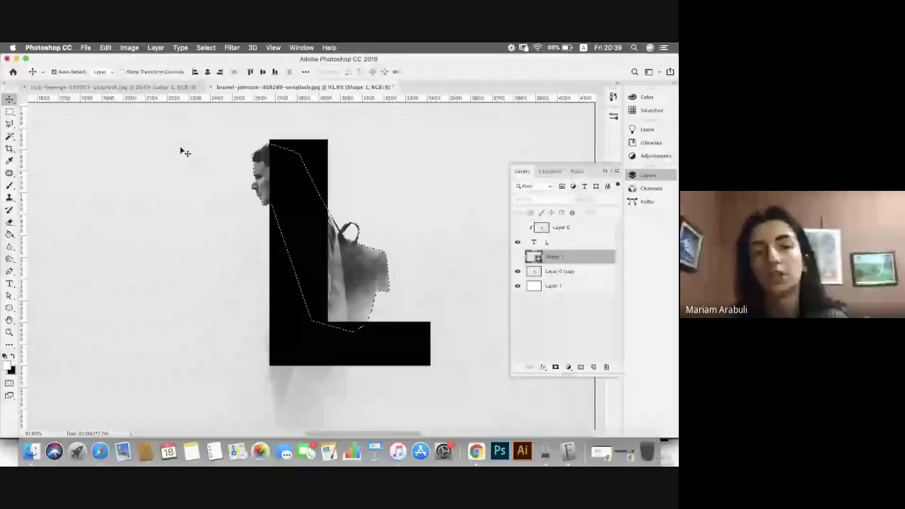
left_click(546, 273)
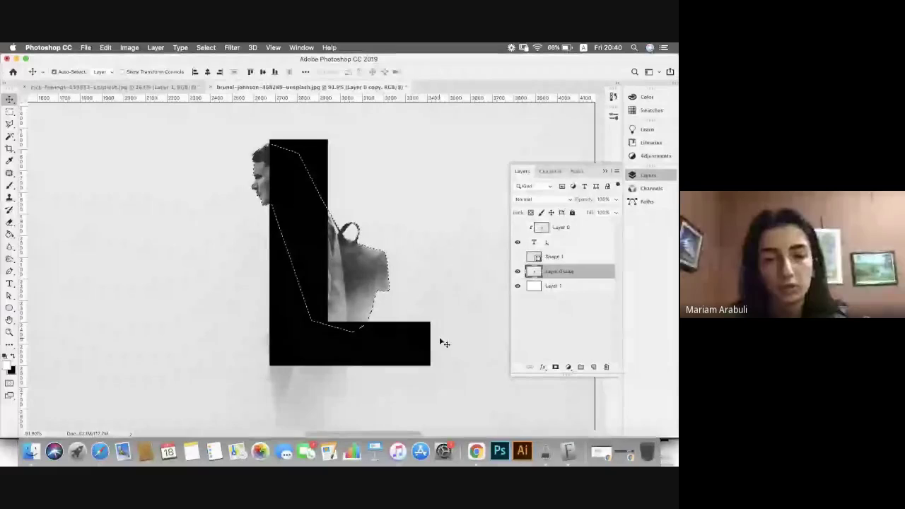
scroll(304, 290, "down", 5)
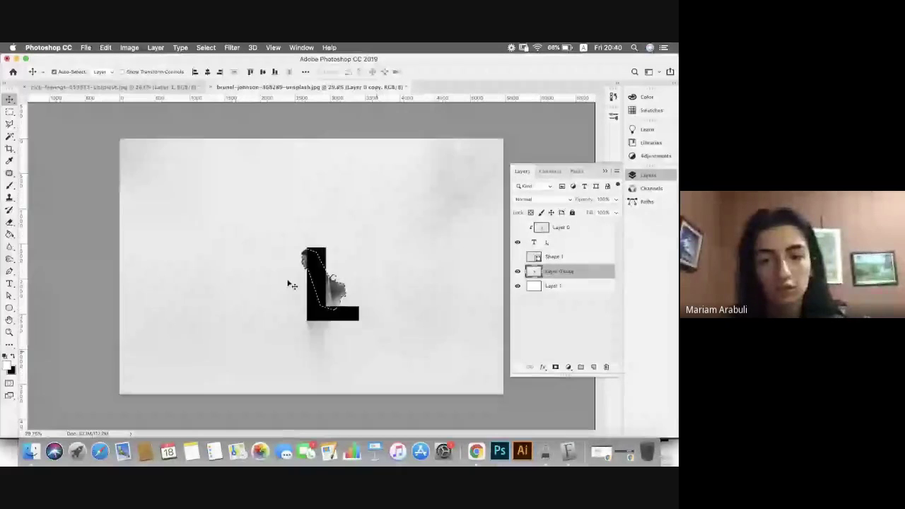
left_click(555, 369)
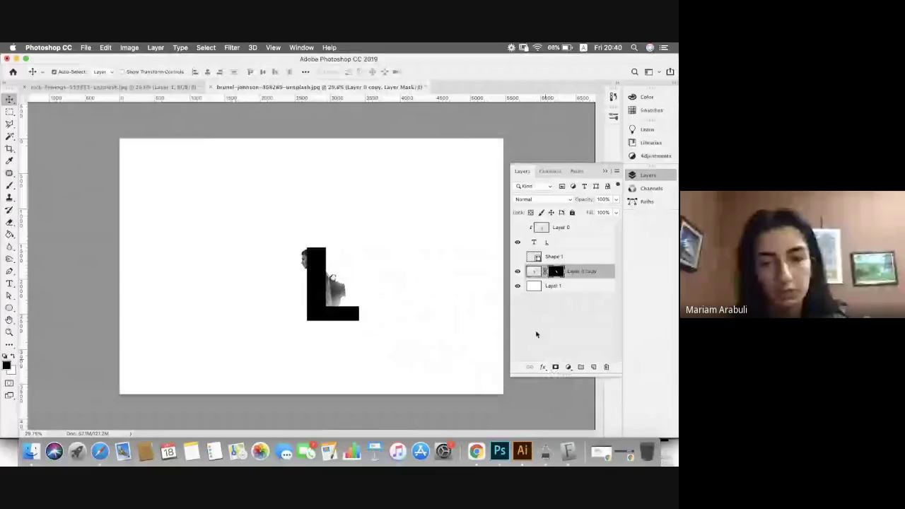
Step: Display the layer mask of Layer 0 copy on its own to inspect the masked silhouette
left_click(556, 270, "alt")
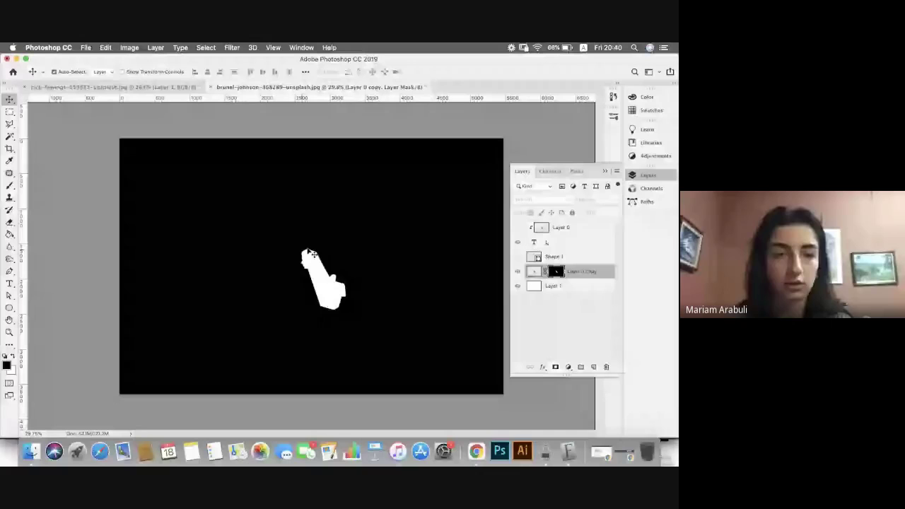
left_click(206, 48)
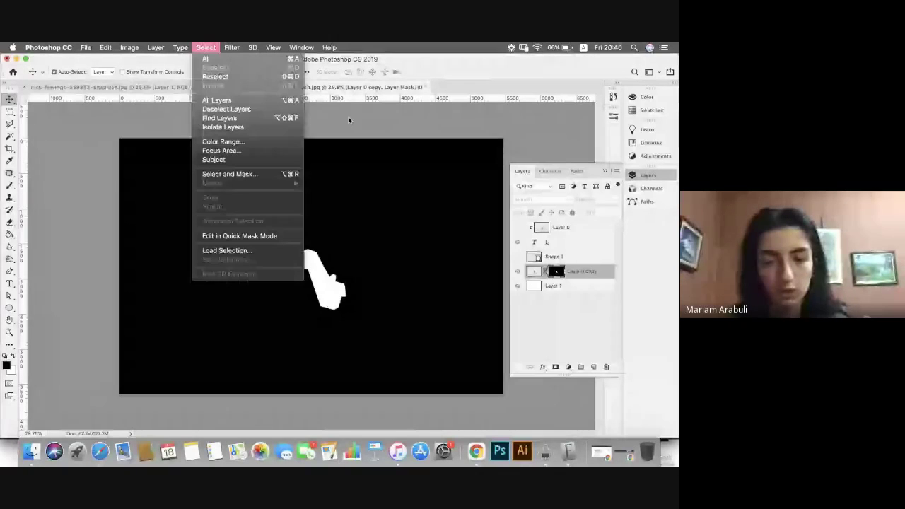
left_click(348, 120)
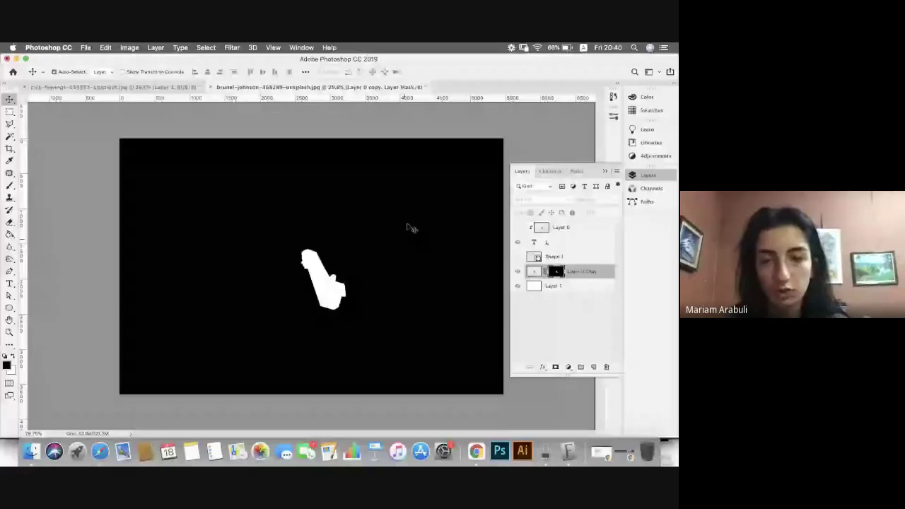
Step: Delete the Shape 1 layer and make the clipped Layer 0 visible
left_click(553, 256)
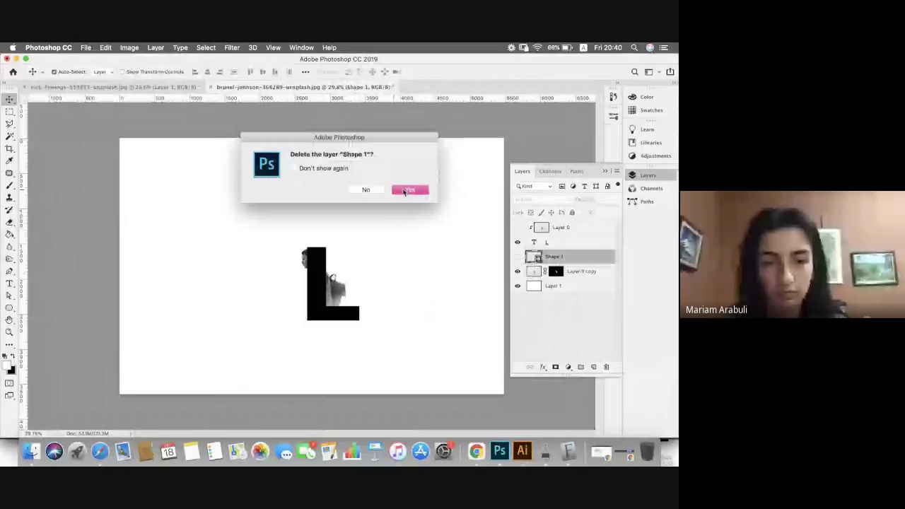
left_click(410, 190)
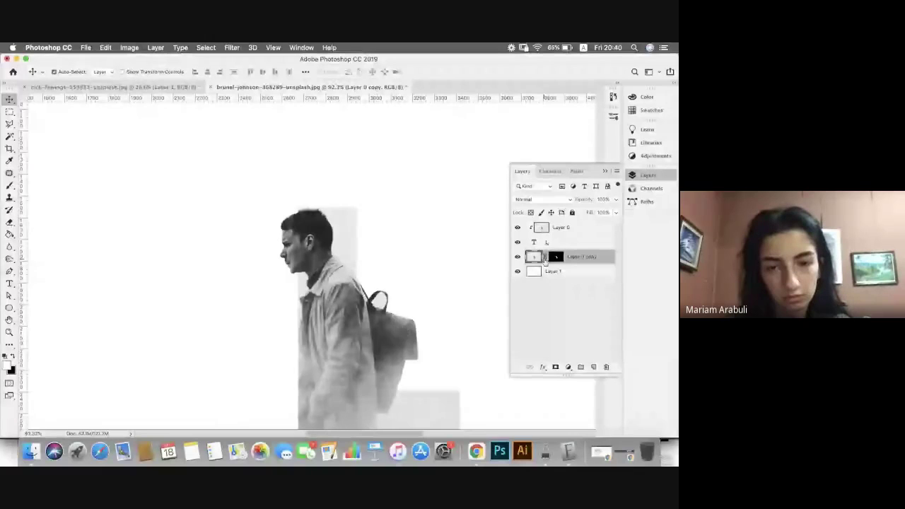
scroll(314, 266, "up", 3)
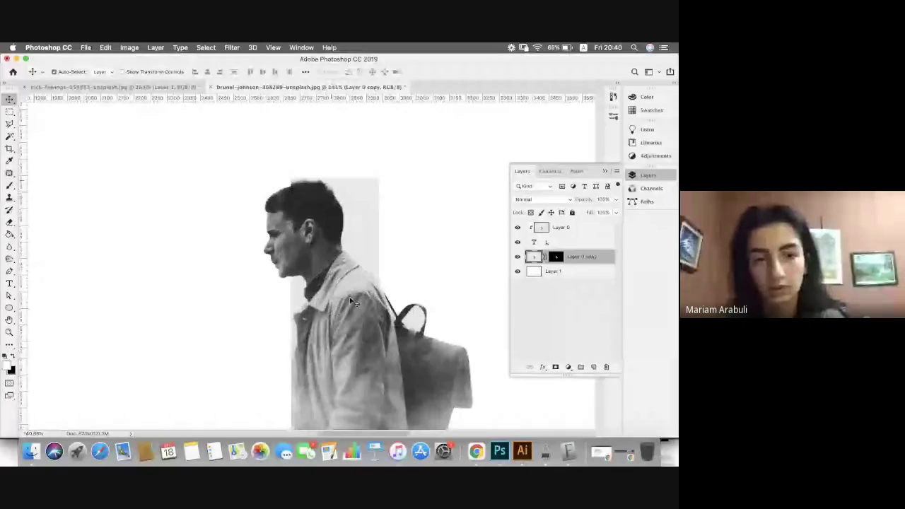
Step: Target Layer 0 copy's mask with the Brush tool, using a smaller brush and white as the foreground colour
key("super+backslash")
key("b")
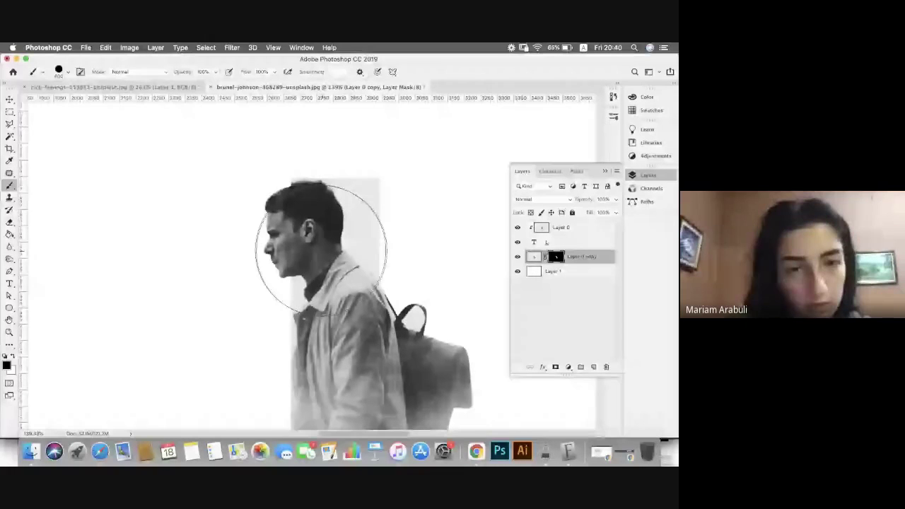
key("bracketleft")
key("bracketleft")
key("bracketleft")
key("bracketleft")
key("bracketleft")
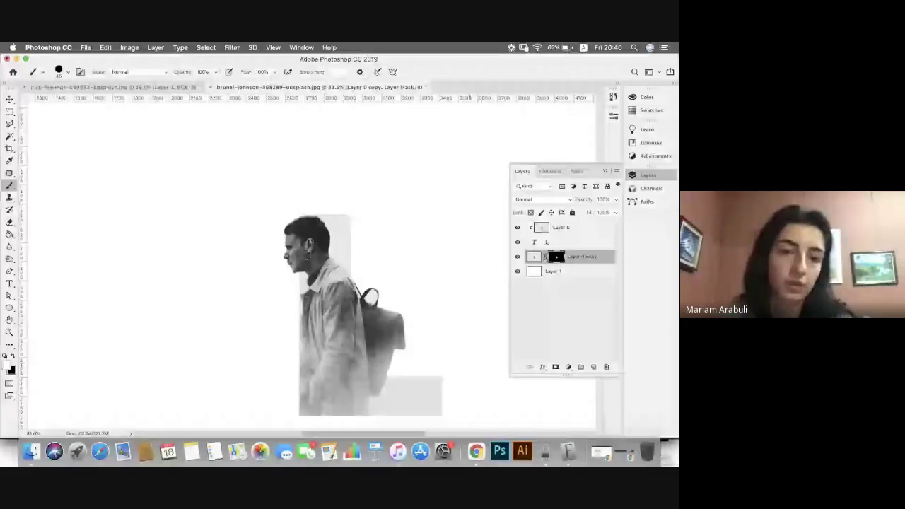
scroll(307, 256, "up", 5)
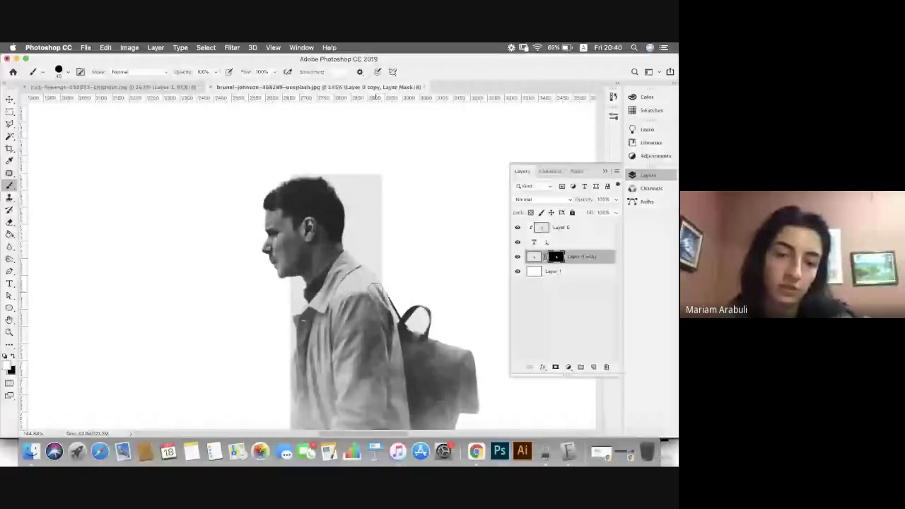
key("v")
scroll(273, 270, "down", 3)
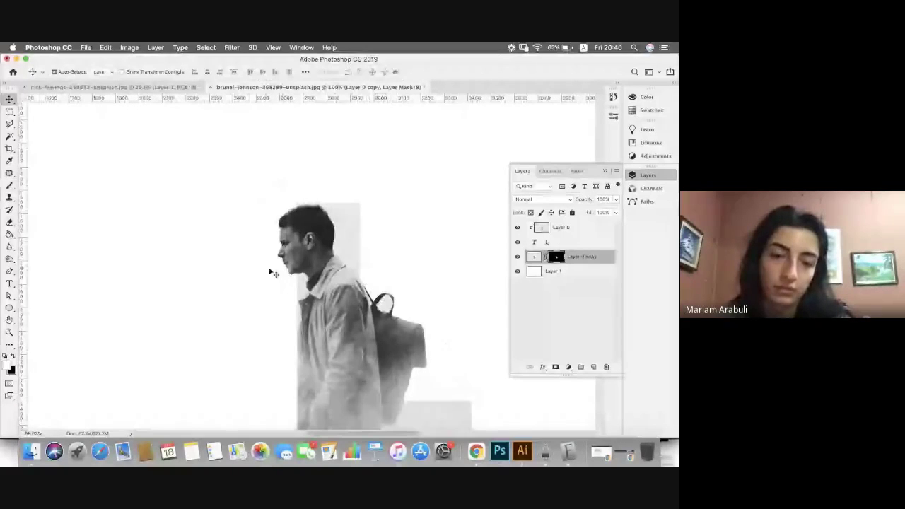
Step: Crop the canvas by trimming empty space from its left and top sides
scroll(272, 273, "down", 4)
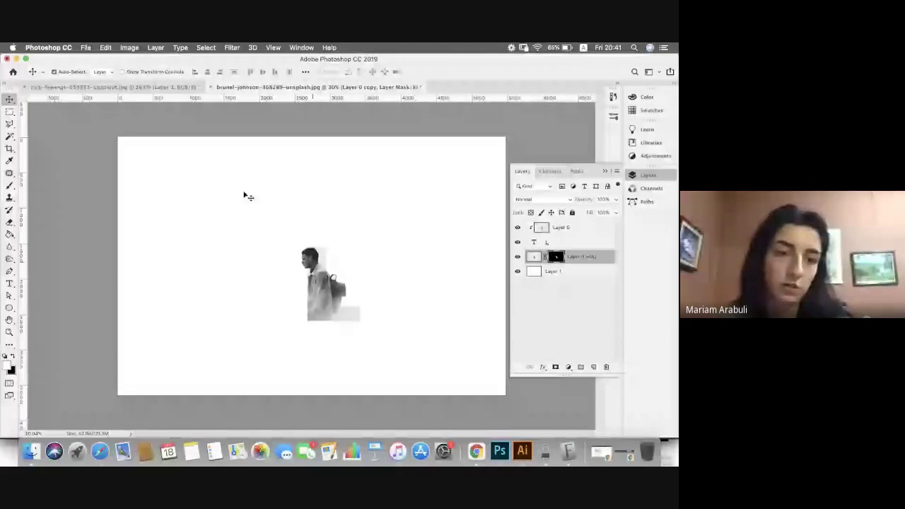
left_click(9, 149)
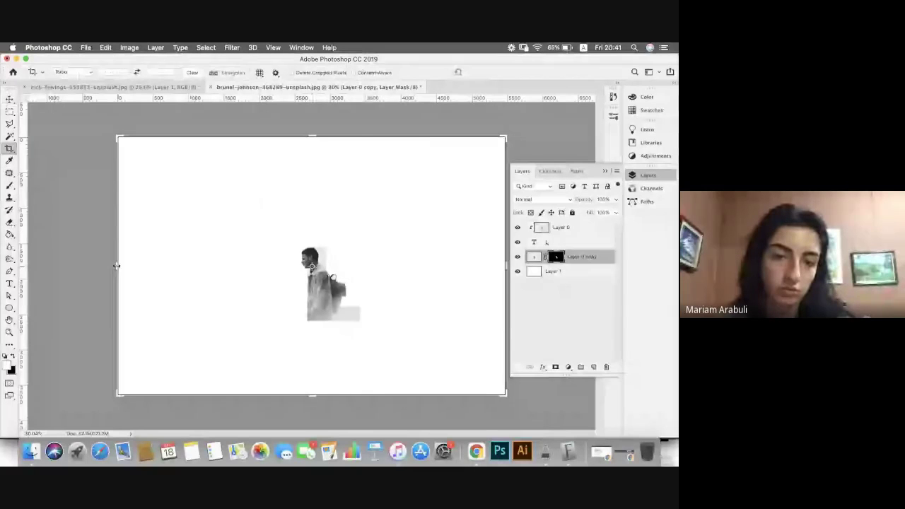
left_click_drag(117, 265, 165, 266)
left_click_drag(311, 137, 311, 164)
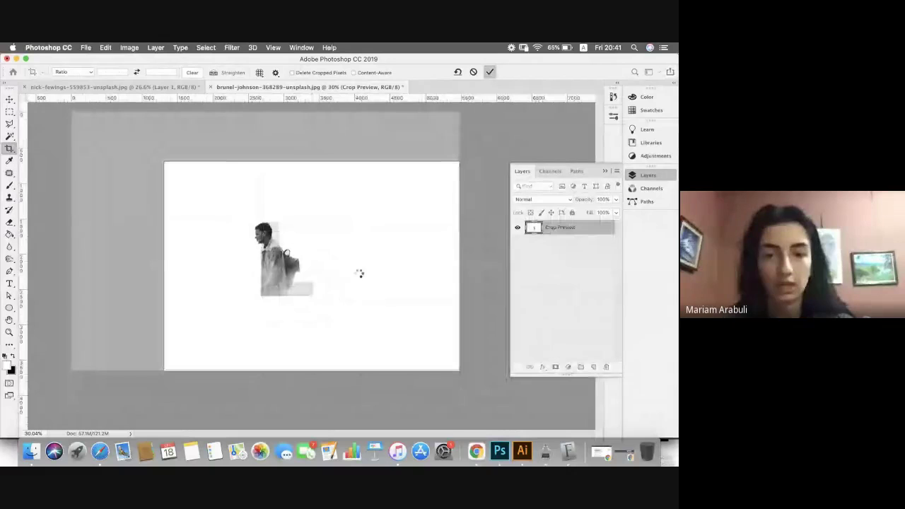
key("Return")
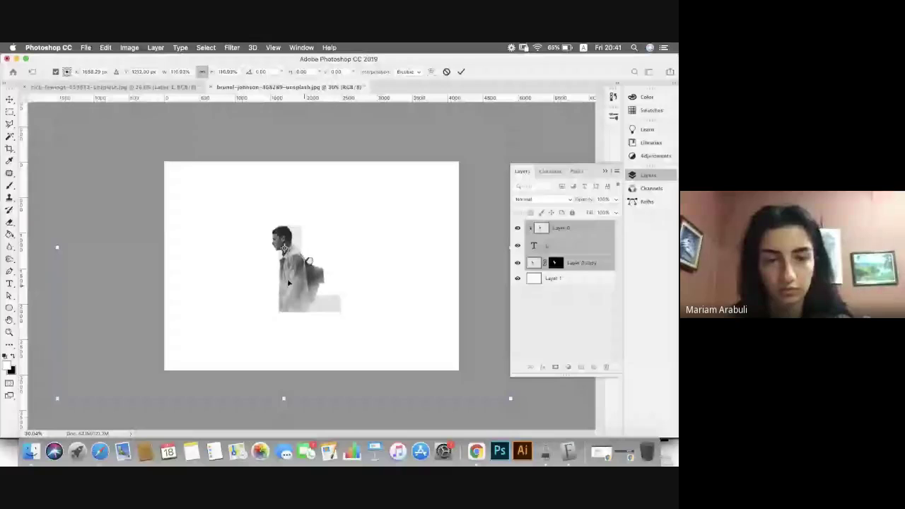
Step: Apply the enlargement to about 117% to Layer 0, the L text and Layer 0 copy, and move them toward the canvas's left side
left_click_drag(287, 283, 244, 275)
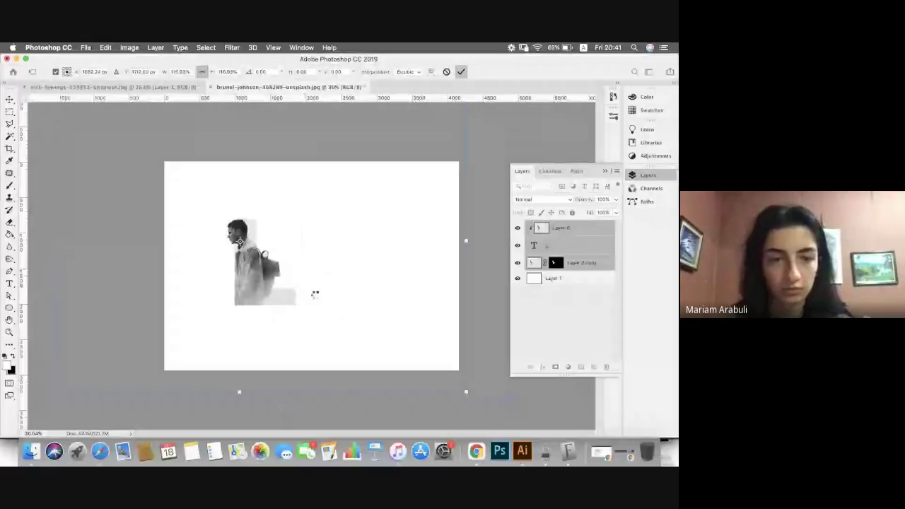
key("Return")
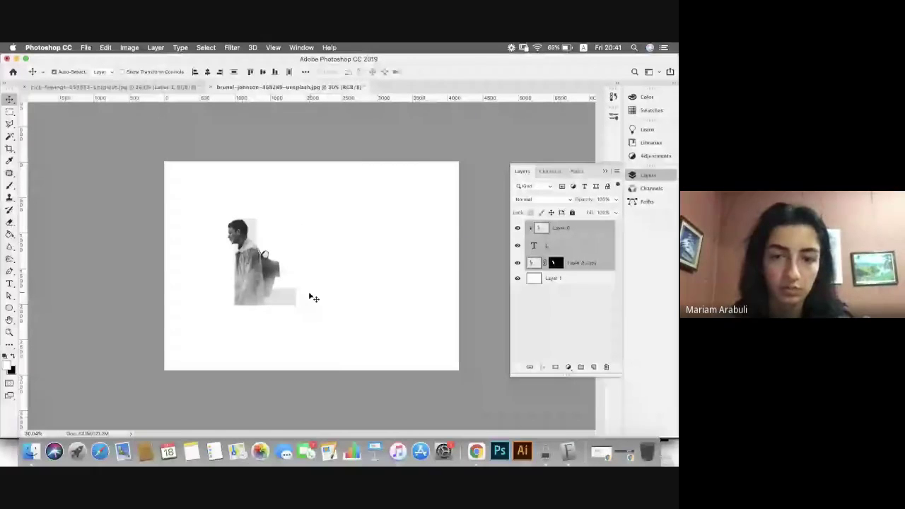
left_click_drag(309, 297, 181, 325)
Step: Add a text layer reading "ive" above Layer 1, just to the right of the photo-filled letter L
left_click(414, 303)
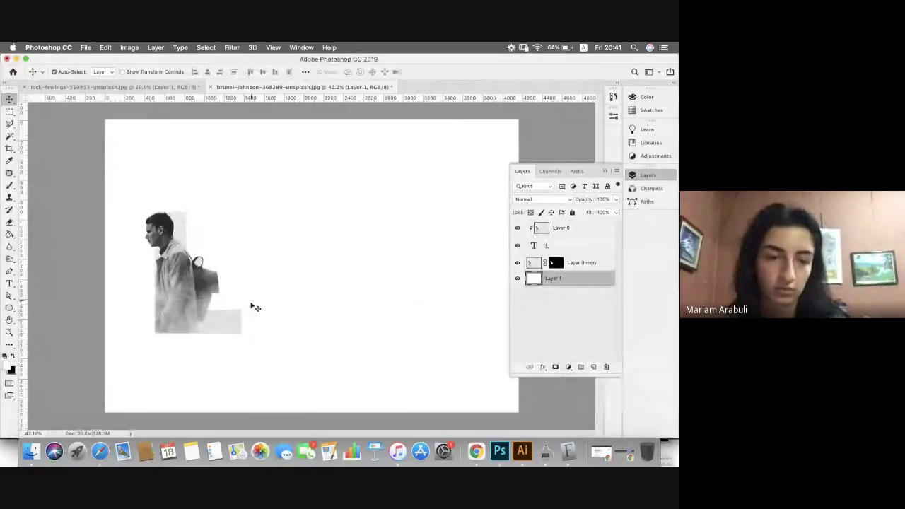
key("t")
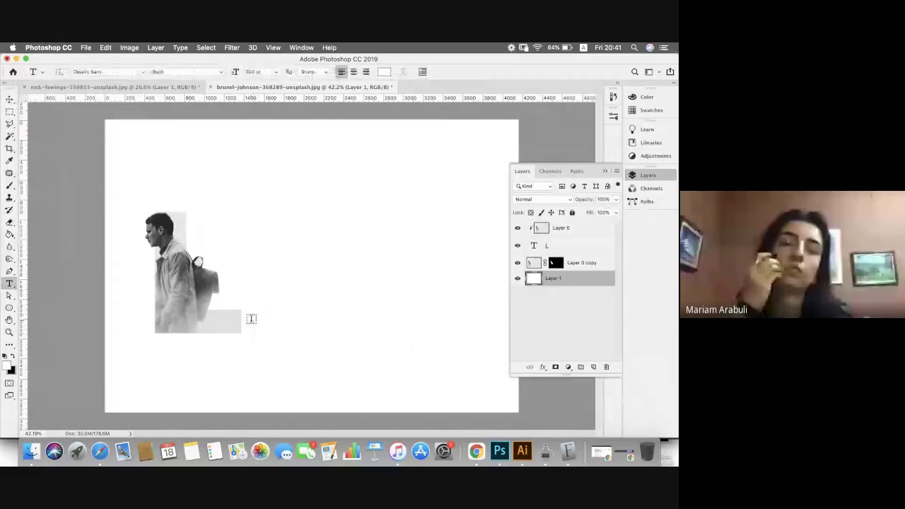
left_click(251, 317)
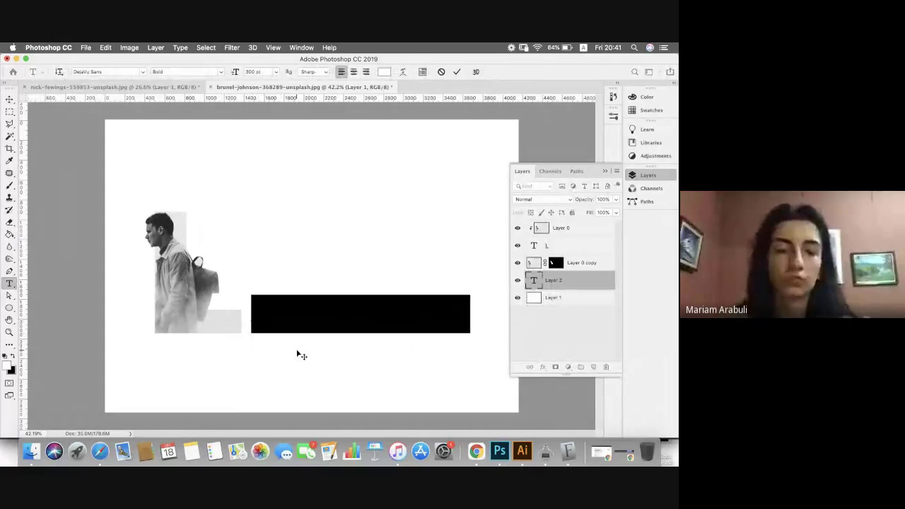
key("BackSpace")
type("IN")
key("ctrl+a")
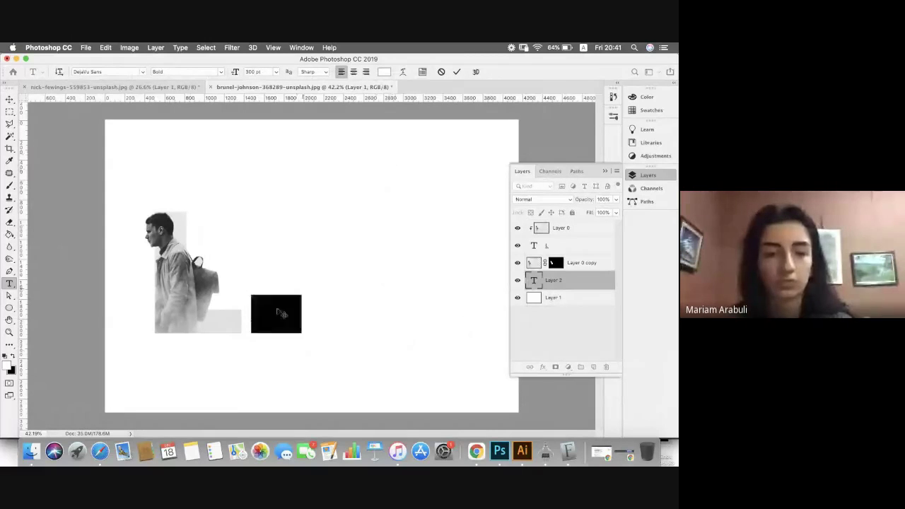
key("BackSpace")
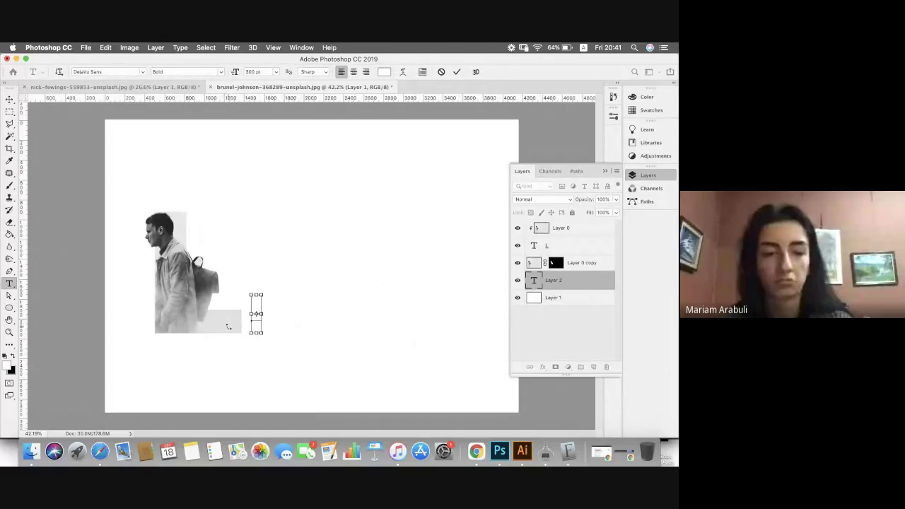
key("ctrl+z")
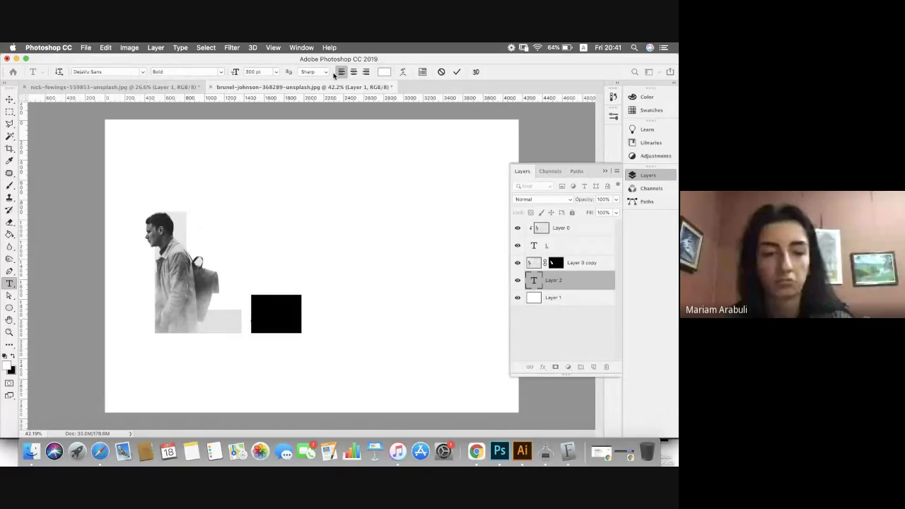
Step: Colour the "ive" text dark grey 424242, sampled from the backpack, and commit the text
left_click(384, 72)
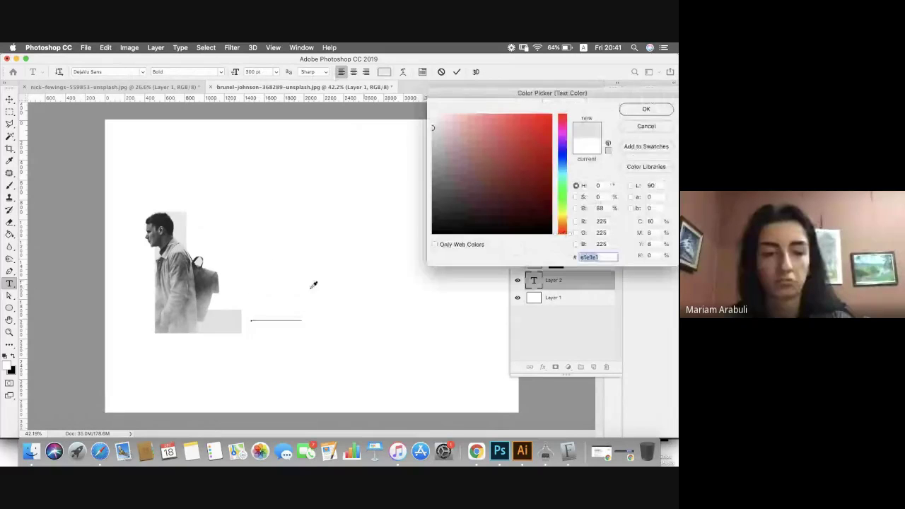
left_click(206, 279)
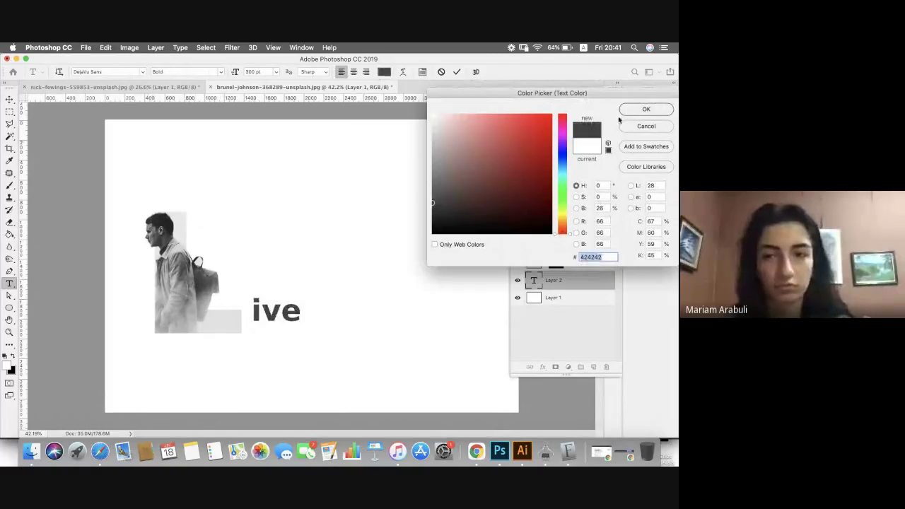
left_click(645, 110)
key("Escape")
Step: Move the "ive" text down and slightly left so it lines up with the base of the L
key("v")
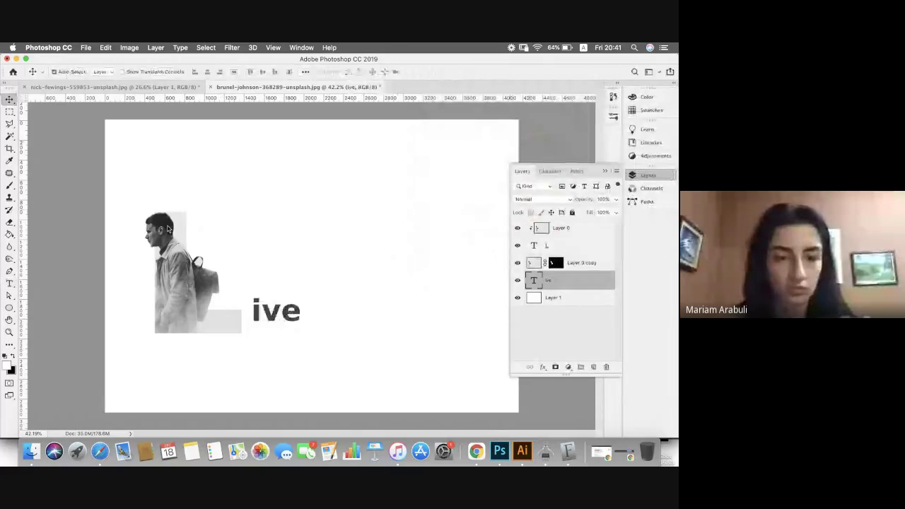
left_click_drag(270, 319, 267, 329)
left_click(267, 332)
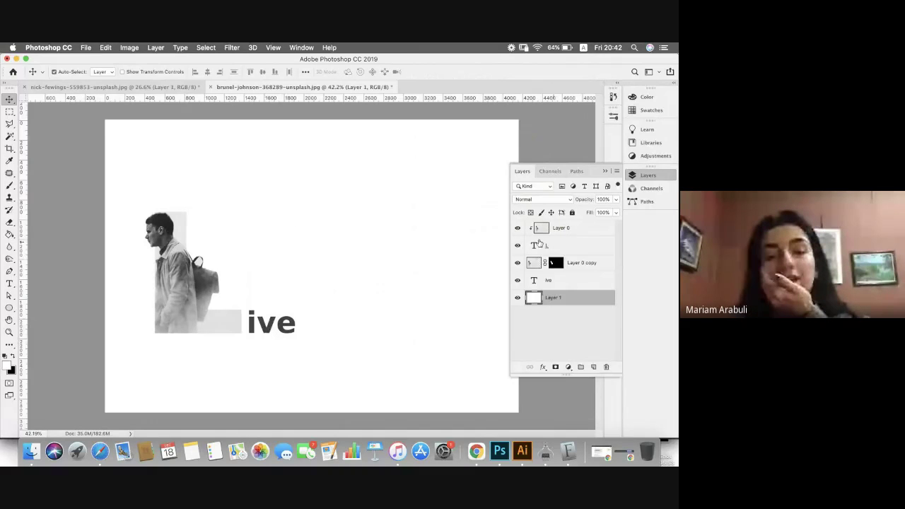
Step: Replace the "i" in the "ive" text with an "o" so it reads "ove", and commit the text
left_click(260, 325)
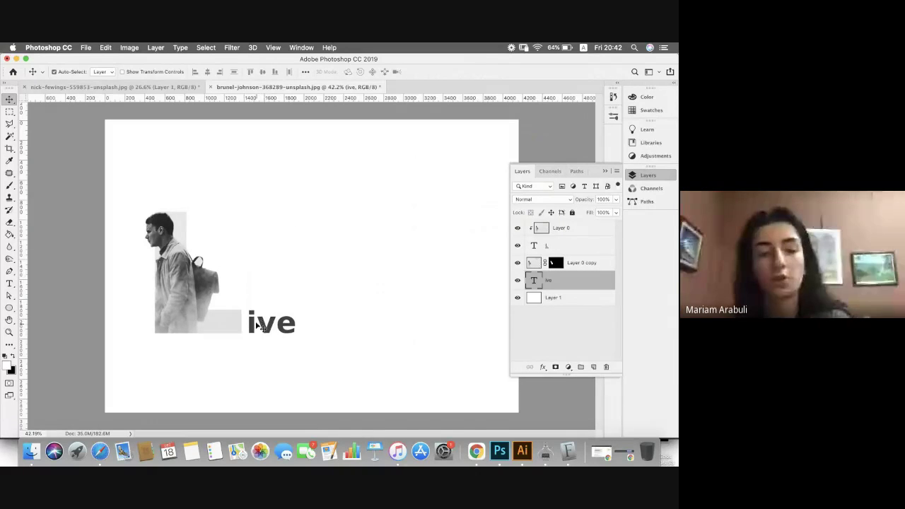
double_click(260, 325)
key("shift+Left")
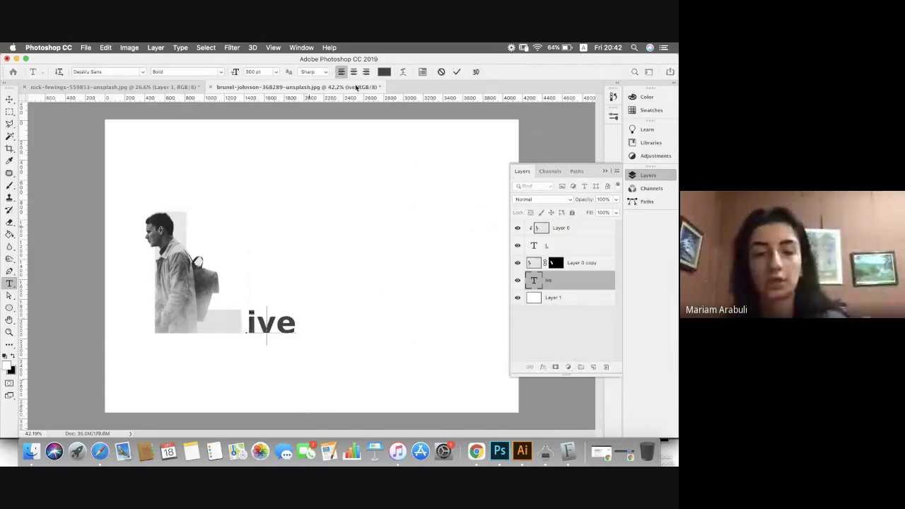
type("o")
left_click(457, 71)
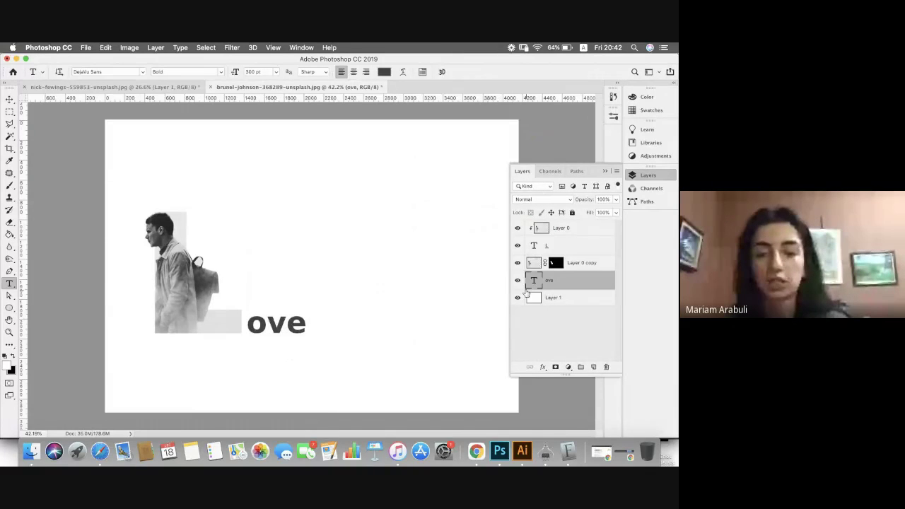
Step: Delete the "ove" text layer, along with Layer 0, the L text layer and Layer 0 copy
key("Delete")
key("v")
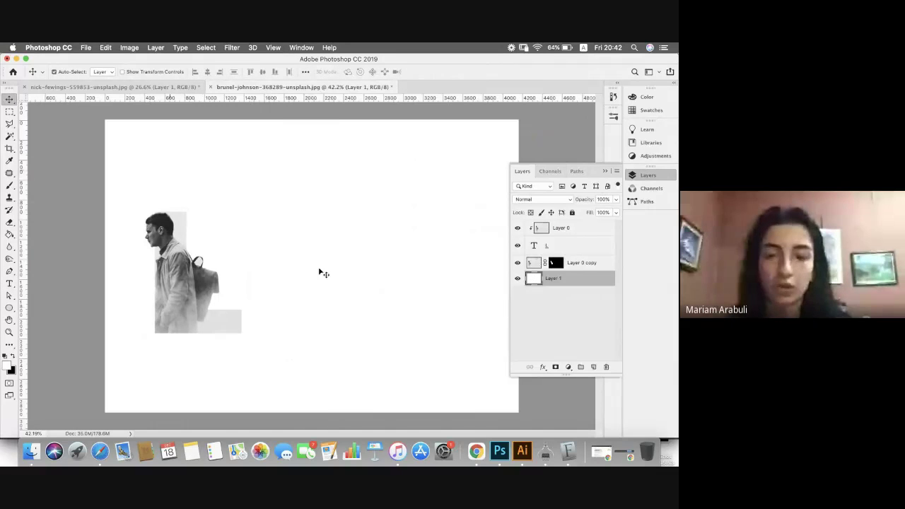
left_click(576, 263)
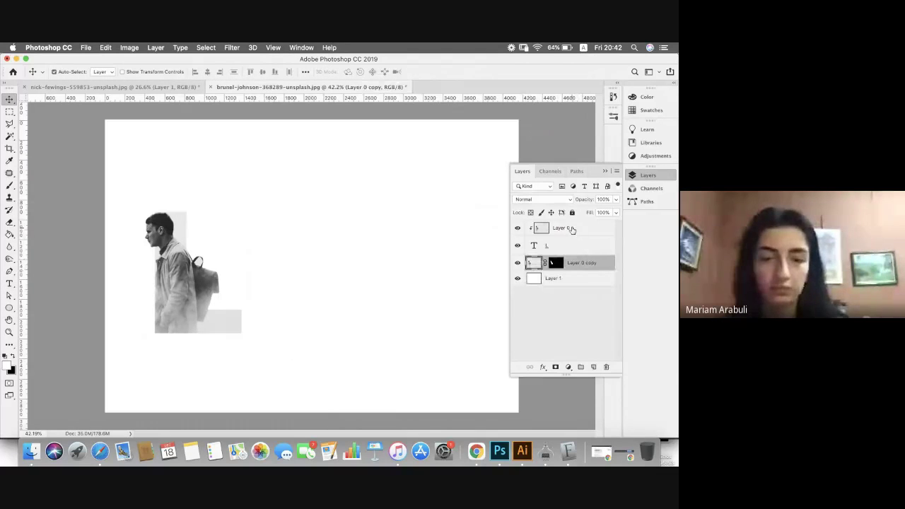
left_click(572, 228, "shift")
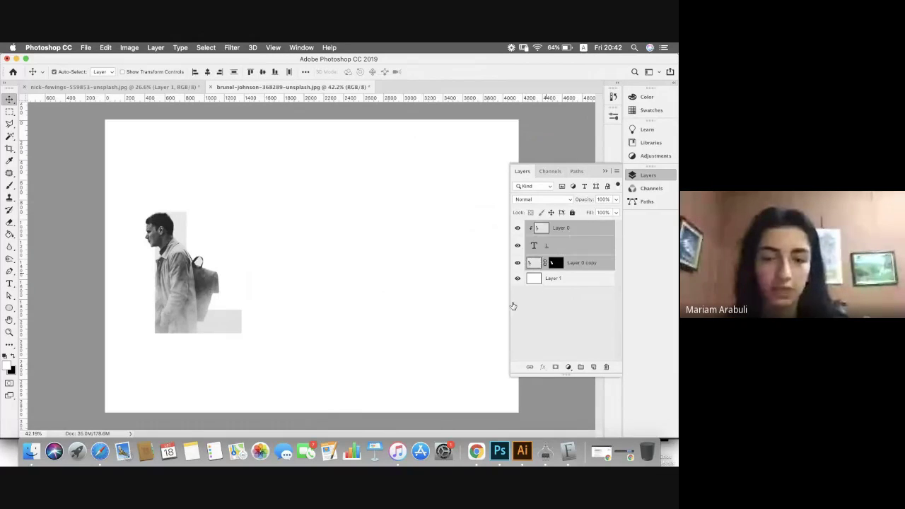
left_click(605, 368)
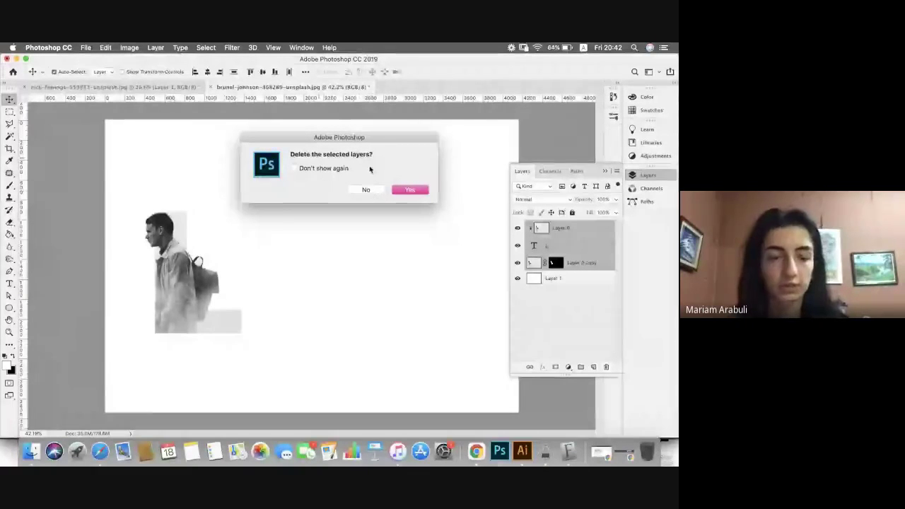
left_click(410, 189)
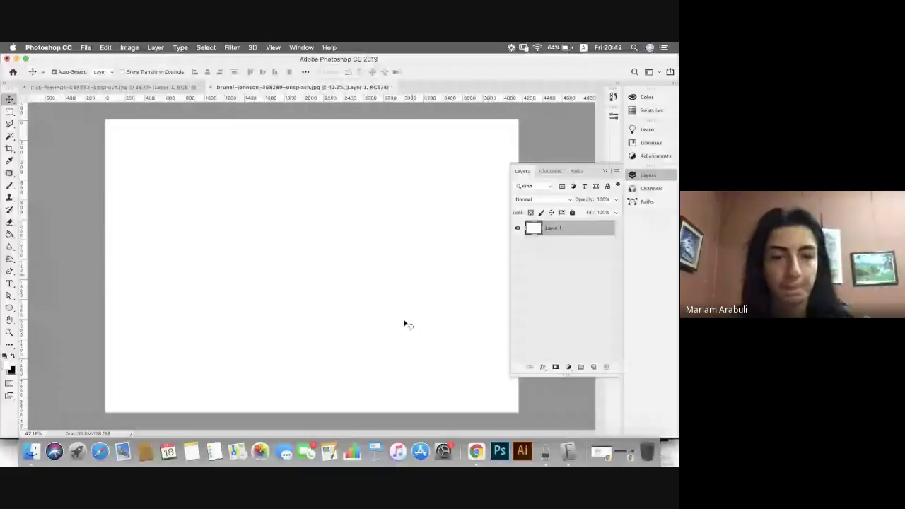
Step: Switch to Finder and open grillot-edouard-677077-unsplash.jpg from the download folder inside lectures folder 07 in Adobe Photoshop CC 2019
left_click(31, 451)
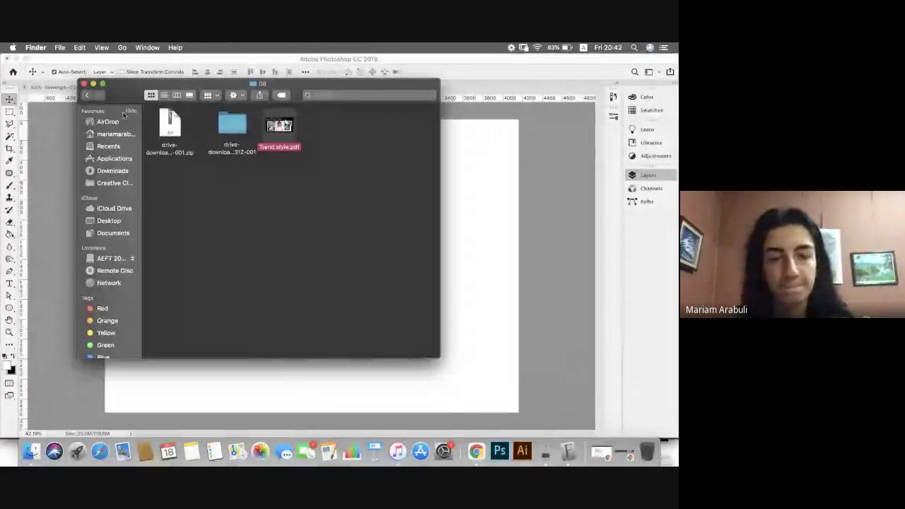
left_click(87, 95)
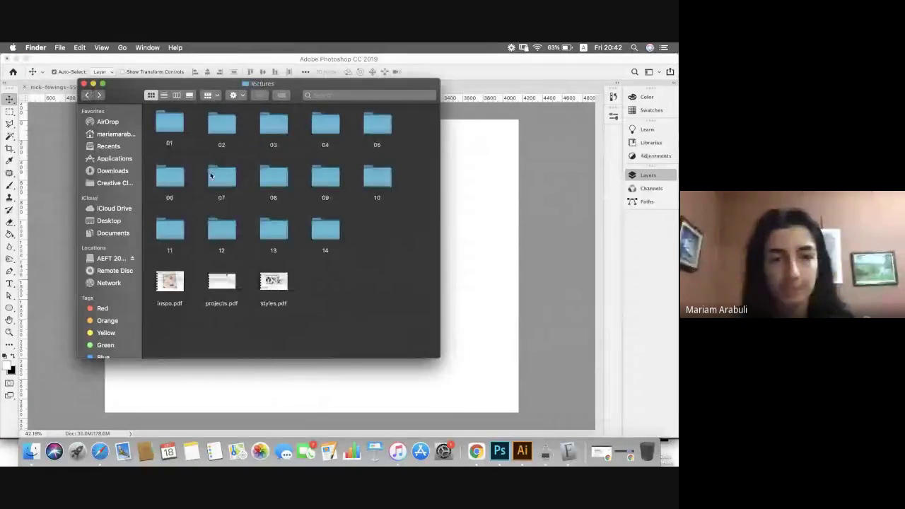
double_click(228, 184)
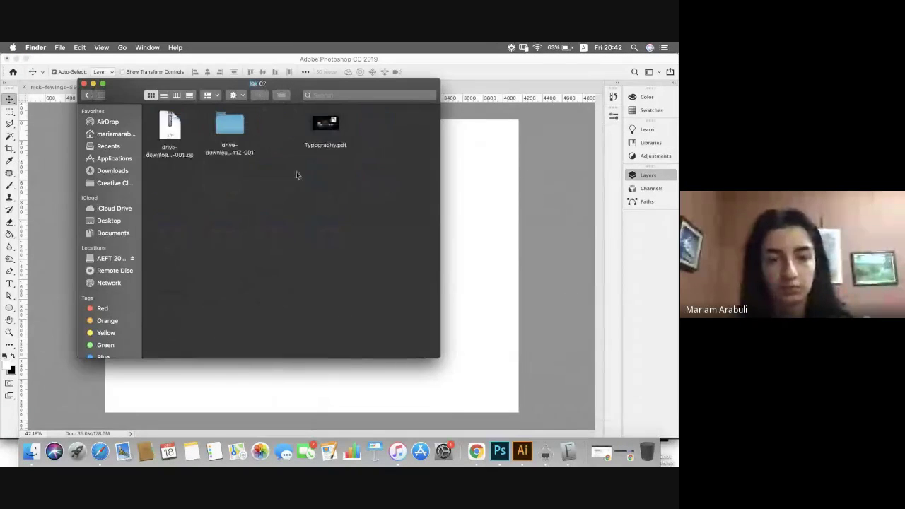
left_click(228, 126)
double_click(230, 131)
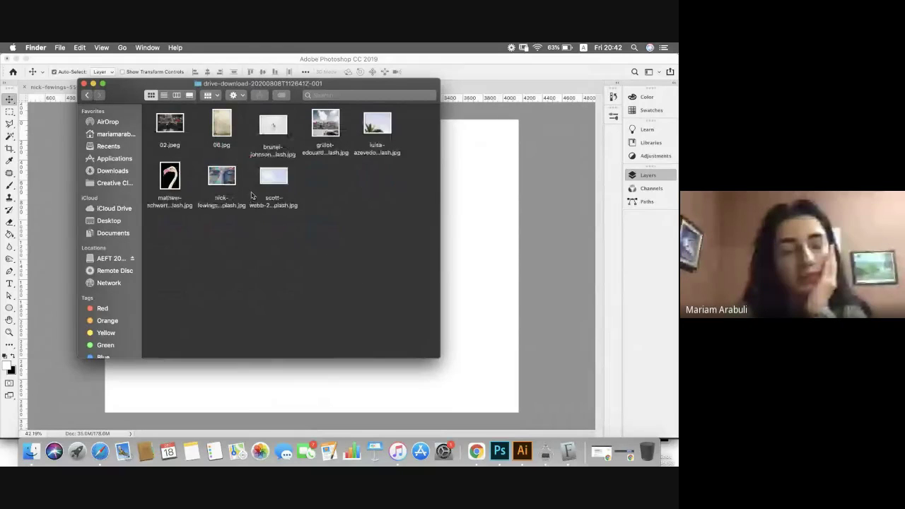
left_click(325, 124)
right_click(325, 123)
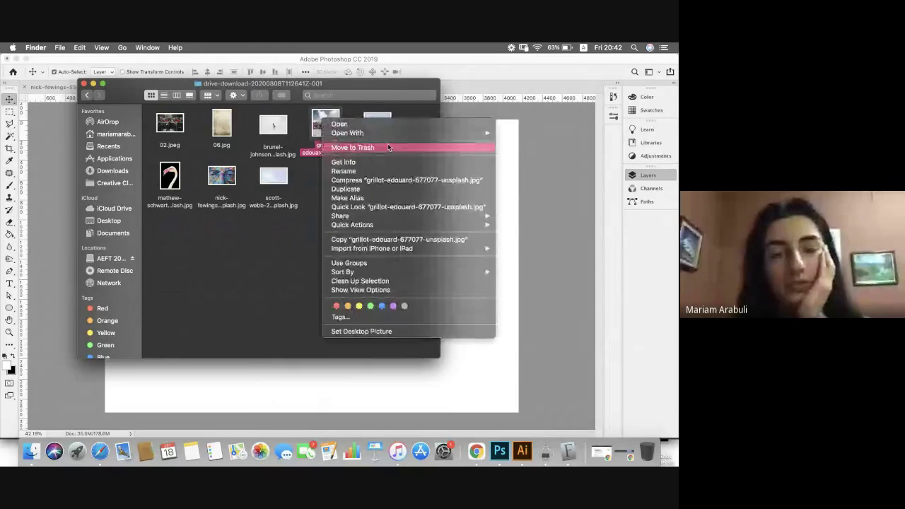
mouse_move(487, 134)
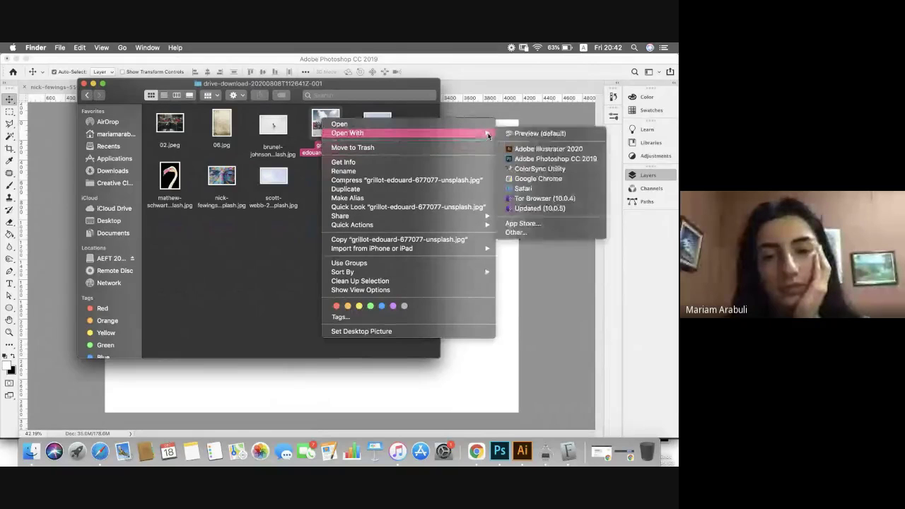
left_click(521, 159)
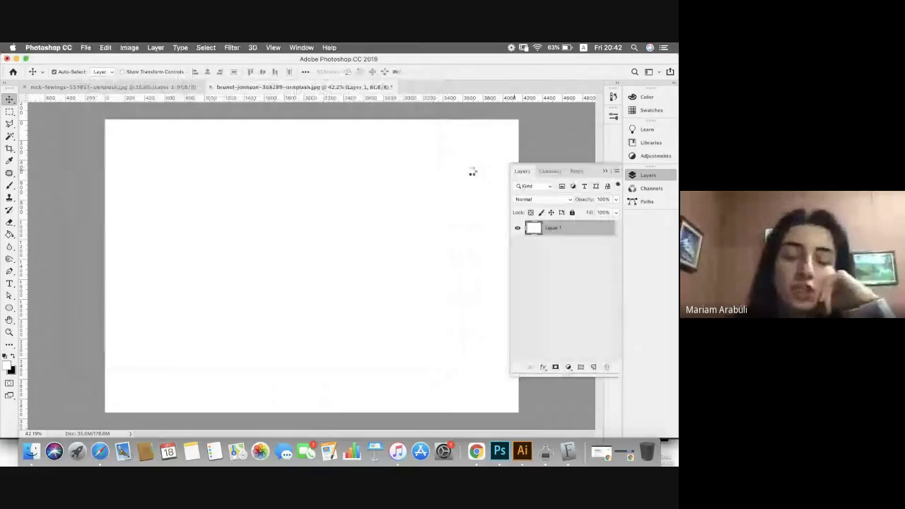
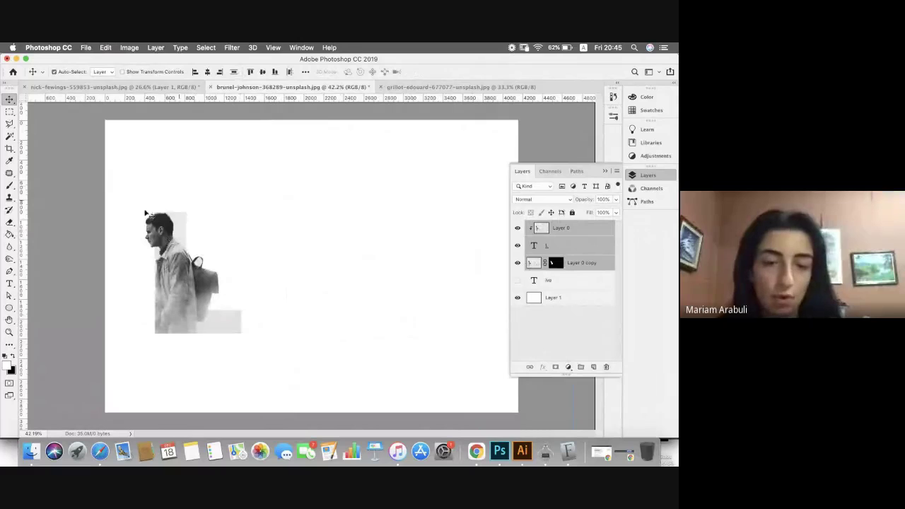
Step: Show the "ive" text layer beside the photo-filled L, select it and hide it again
left_click(516, 280)
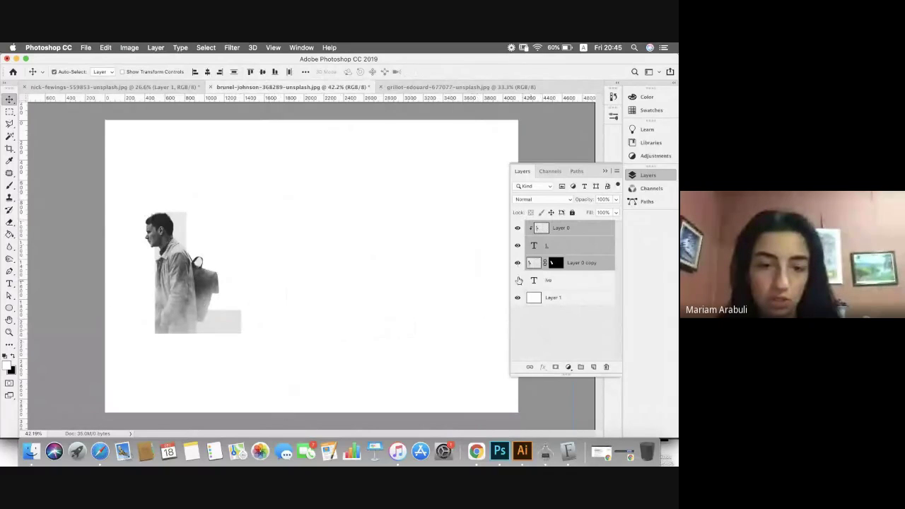
left_click_drag(335, 367, 259, 346)
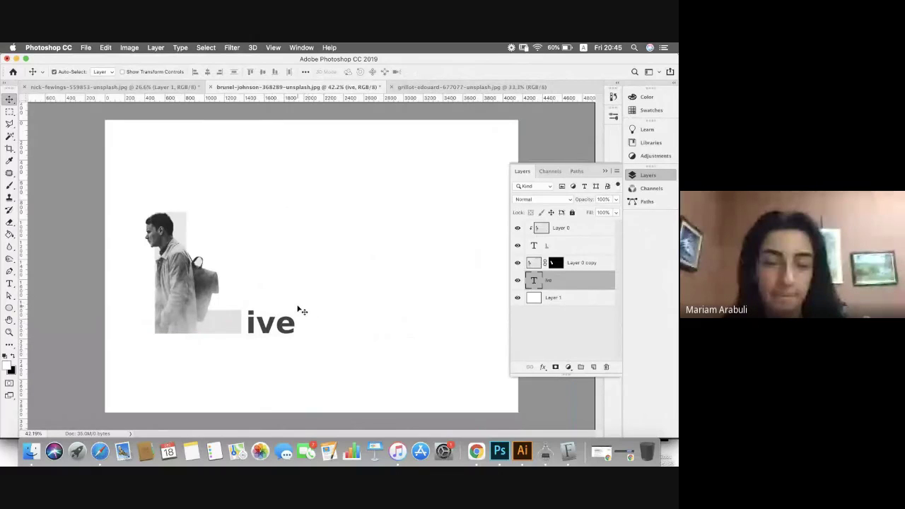
left_click(516, 280)
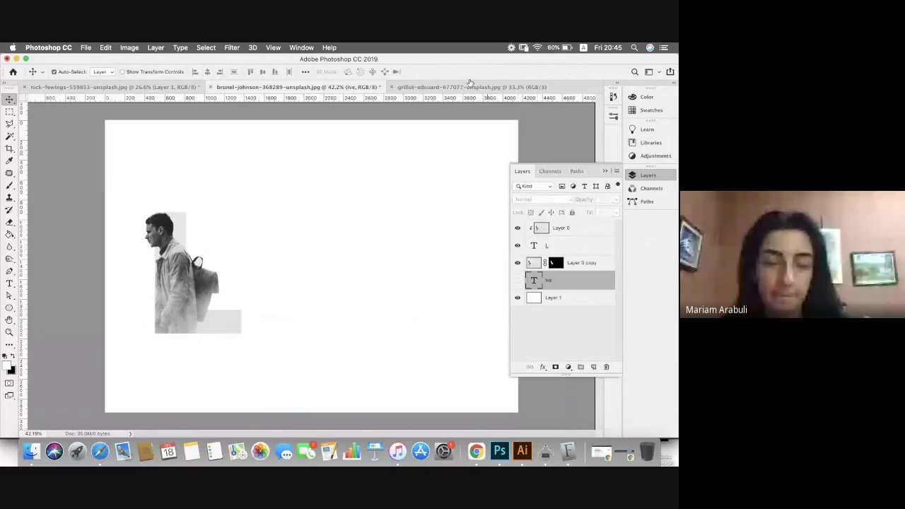
Step: Open the Filter Gallery for the grillot-edouard photo and preview the Sprayed Strokes brush filter with the whole image at 33.3%
left_click(427, 86)
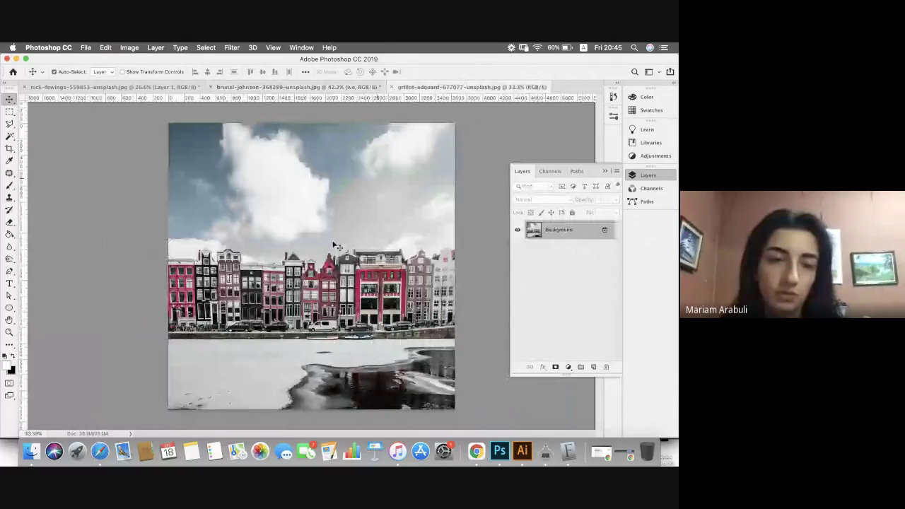
left_click(232, 47)
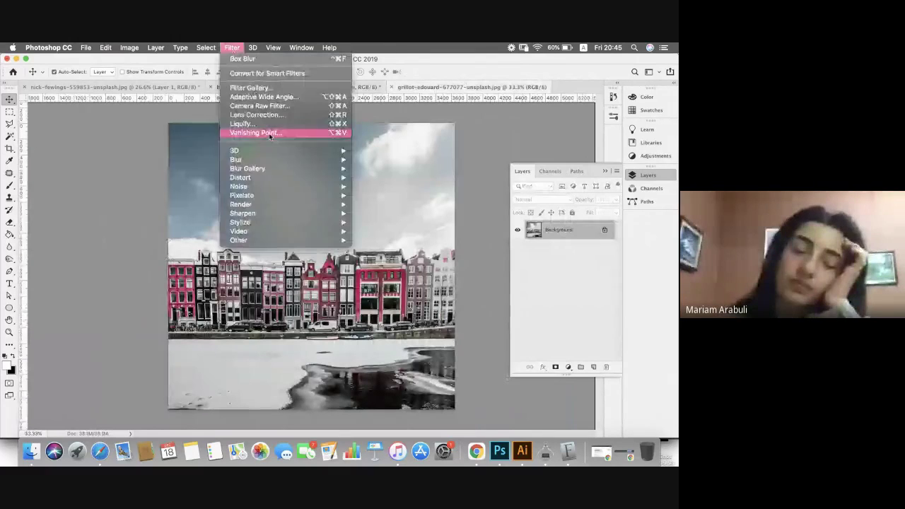
left_click(265, 88)
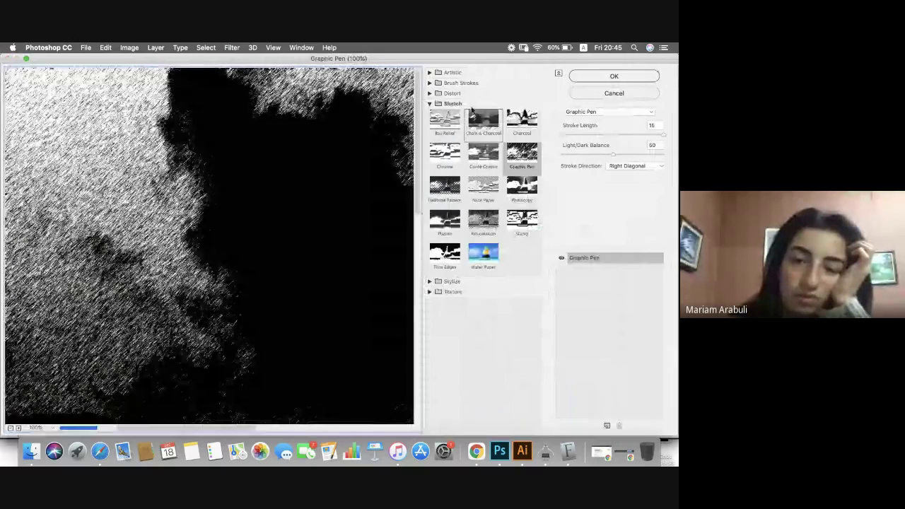
left_click(452, 72)
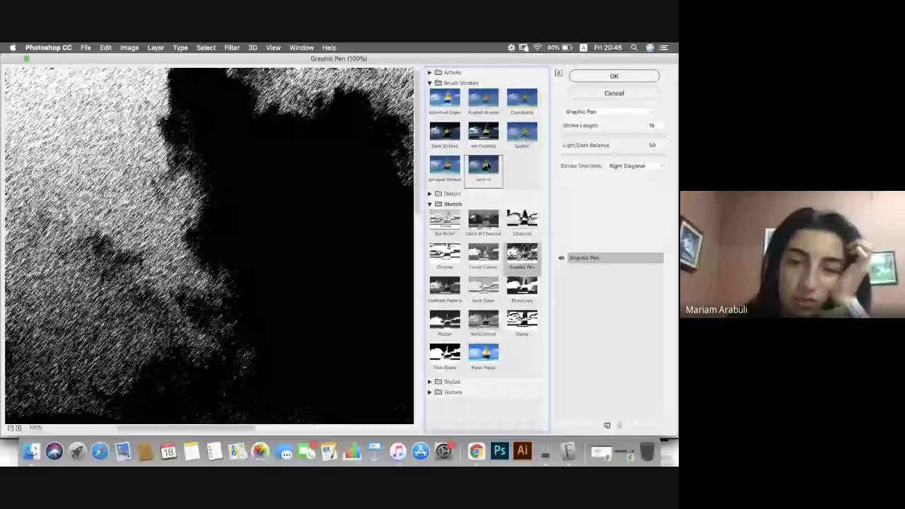
left_click(444, 167)
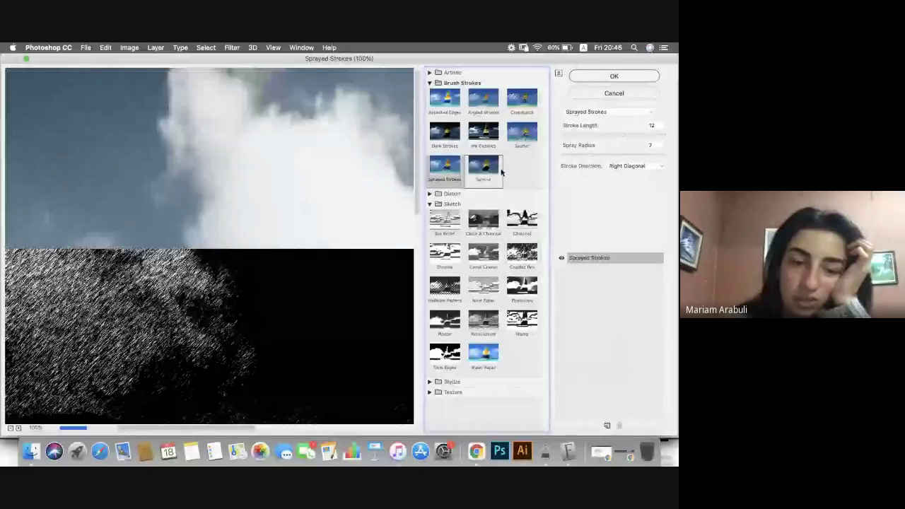
left_click(14, 429)
left_click(14, 428)
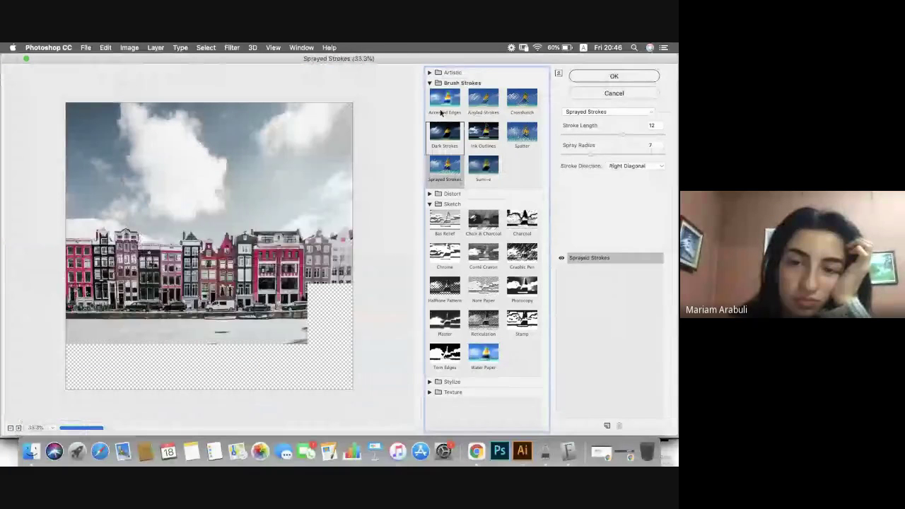
Step: Preview the Glass and Diffuse Glow distortion effects on the photo
left_click(456, 82)
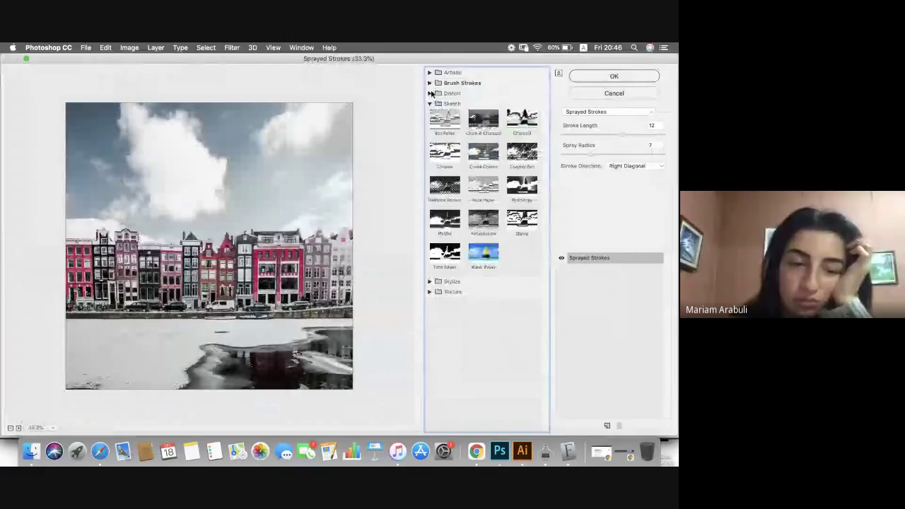
left_click(452, 92)
left_click(480, 113)
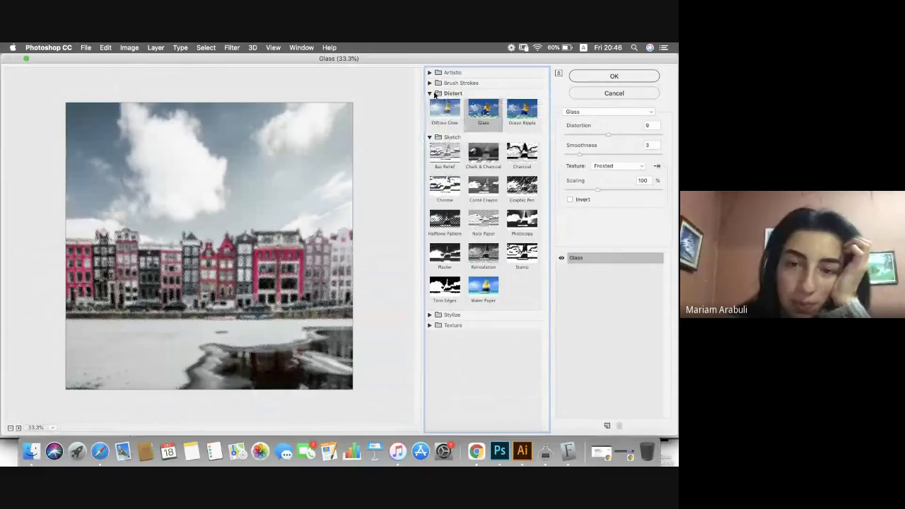
left_click(445, 111)
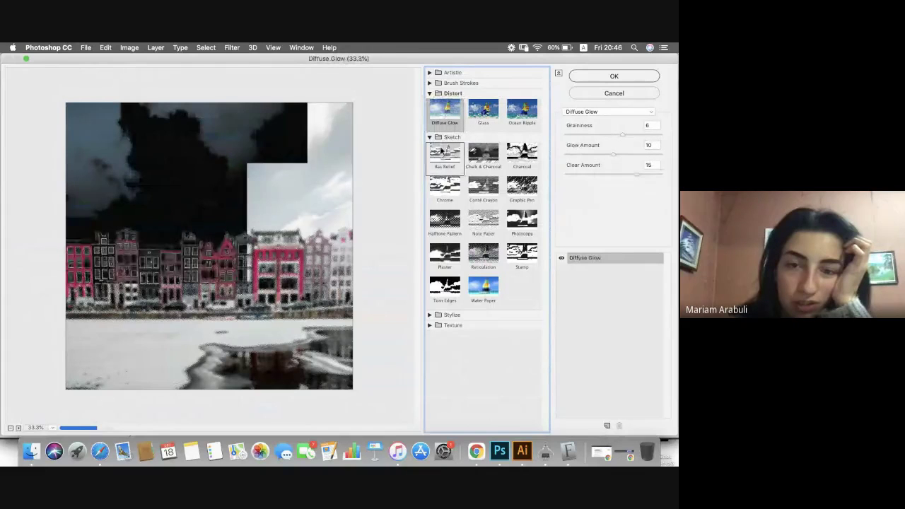
left_click(429, 94)
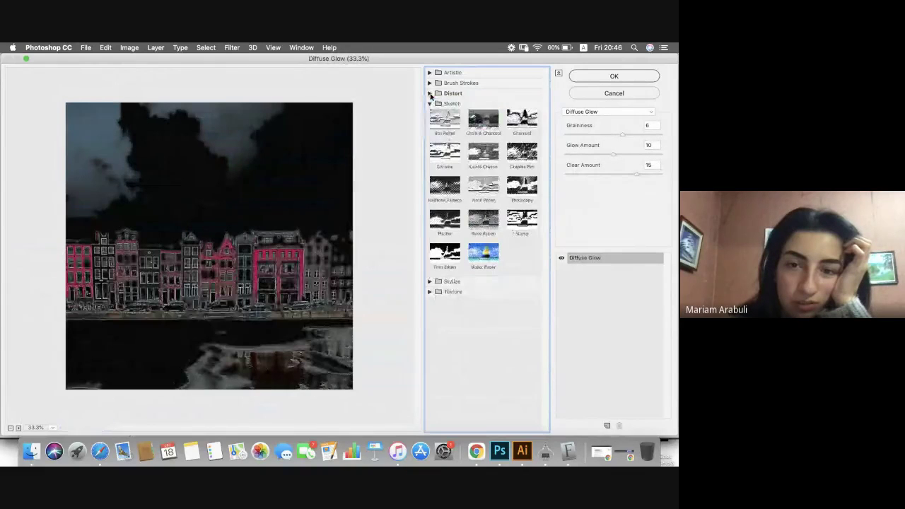
Step: Preview the Reticulation sketch effect on the photo and browse the Stylize and Texture effects
left_click(483, 220)
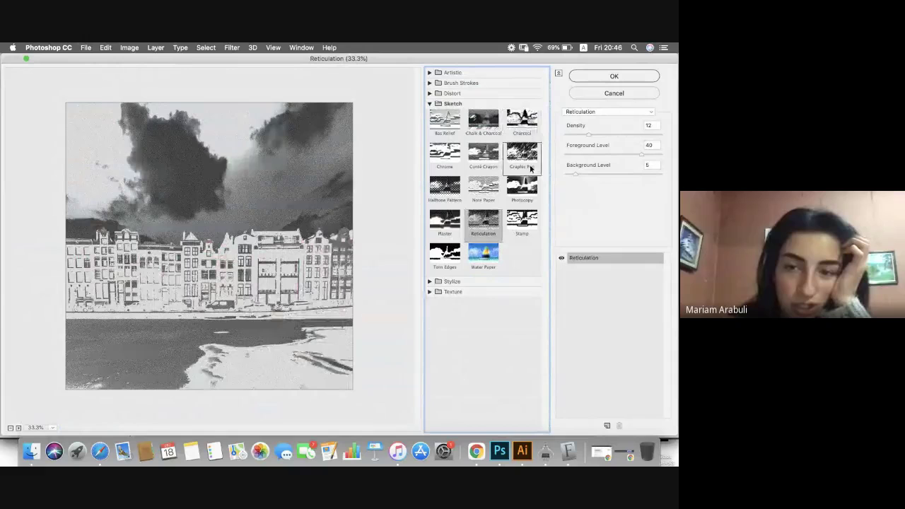
left_click(429, 282)
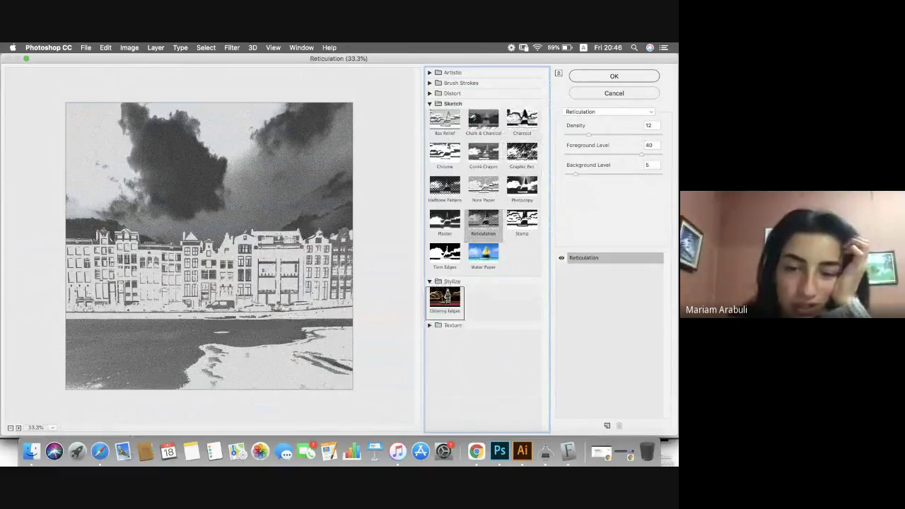
left_click(430, 325)
left_click(481, 345)
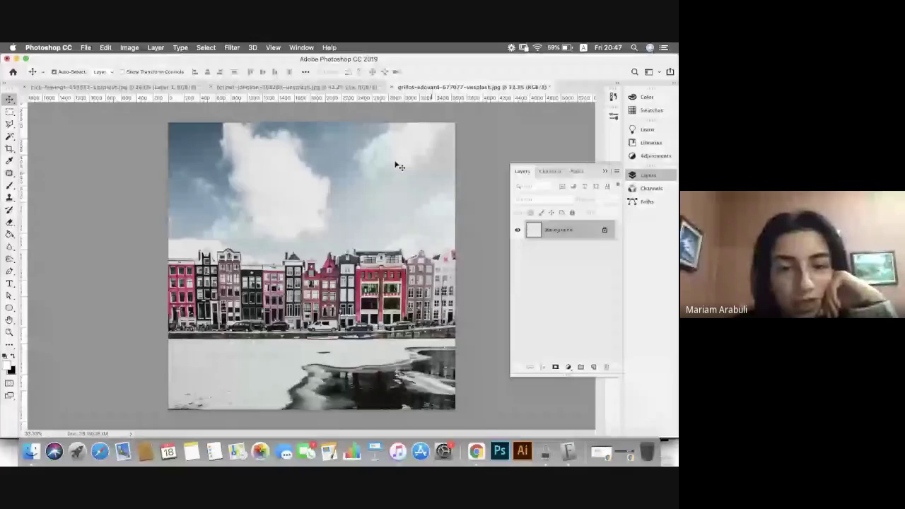
Step: Open the ZigZag distortion for the canal houses photo and fit the whole image in its preview at 12.5%
left_click(232, 48)
mouse_move(309, 175)
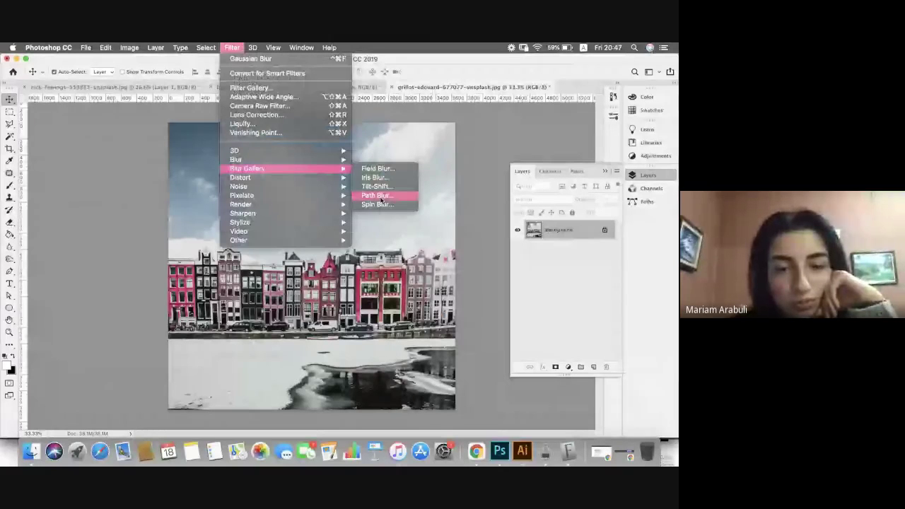
mouse_move(336, 182)
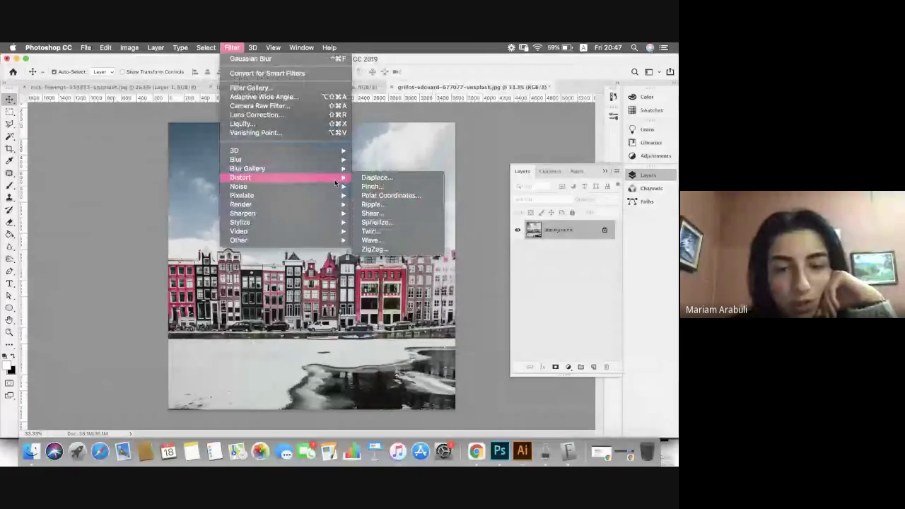
left_click(373, 249)
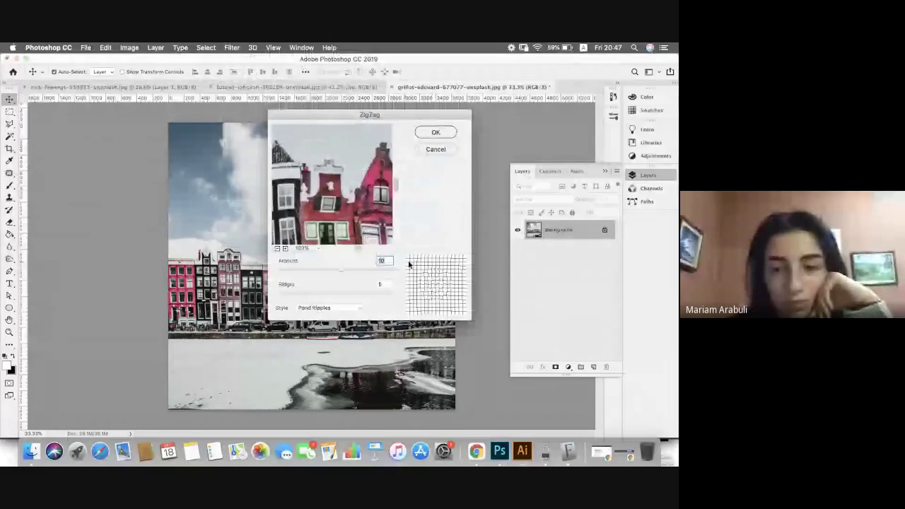
left_click_drag(374, 114, 547, 99)
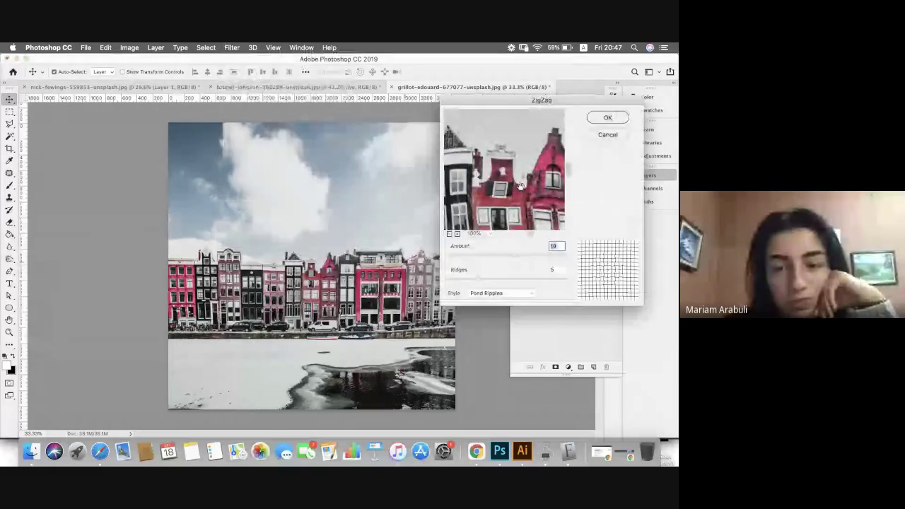
left_click(450, 234)
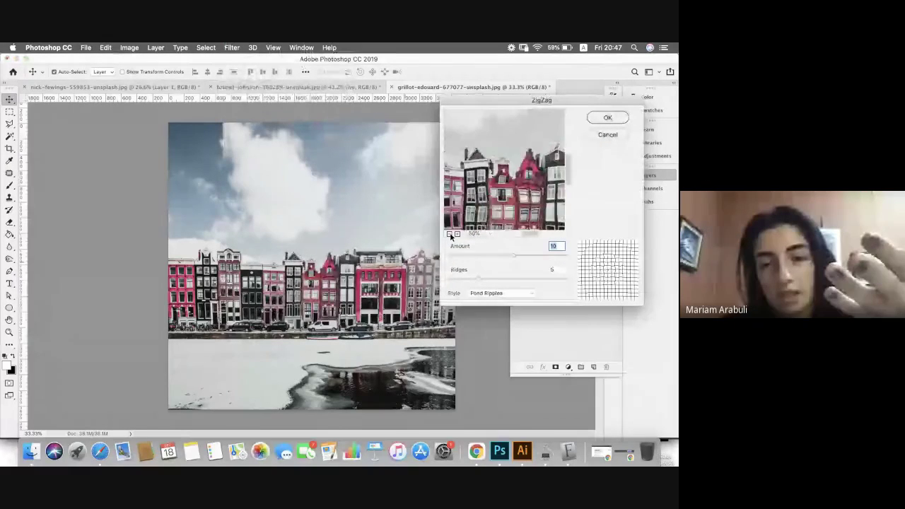
left_click(450, 235)
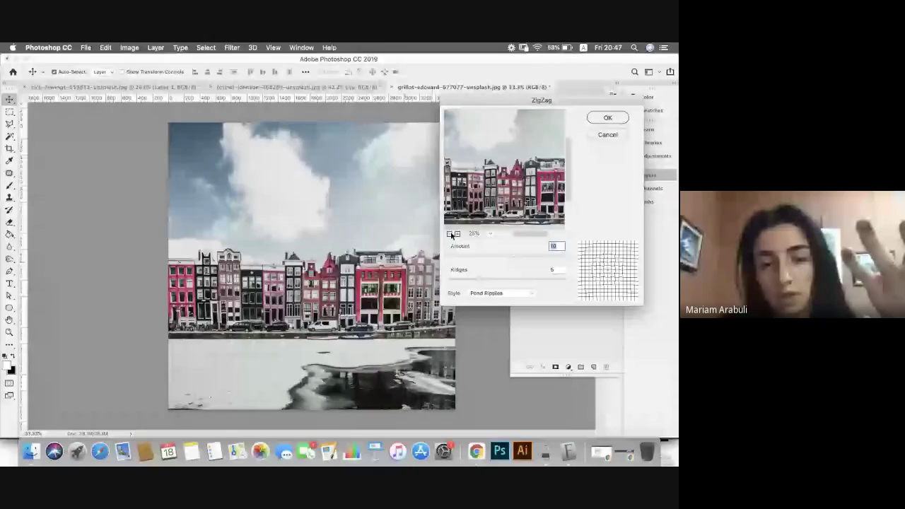
left_click(450, 234)
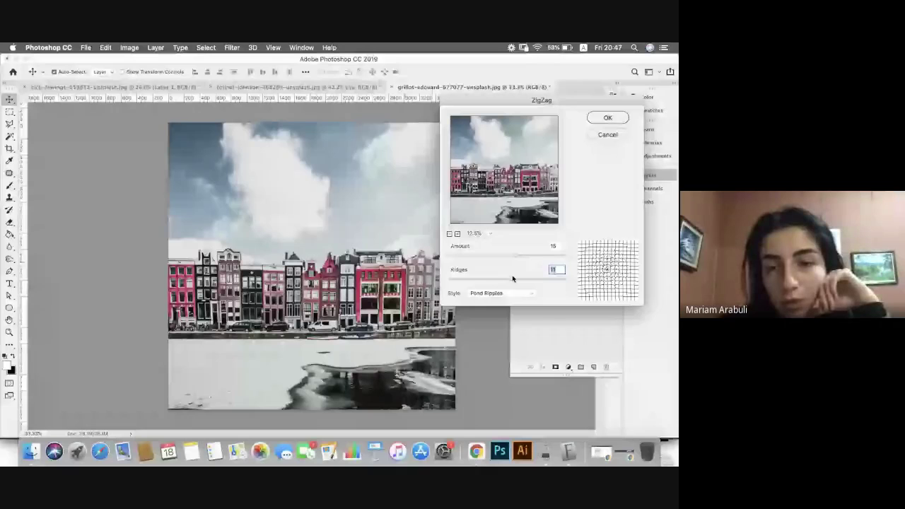
Step: Preview the Pond Ripples style with Amount 15 and different Ridges values up to about 10, and close the ZigZag filter
left_click_drag(513, 278, 473, 281)
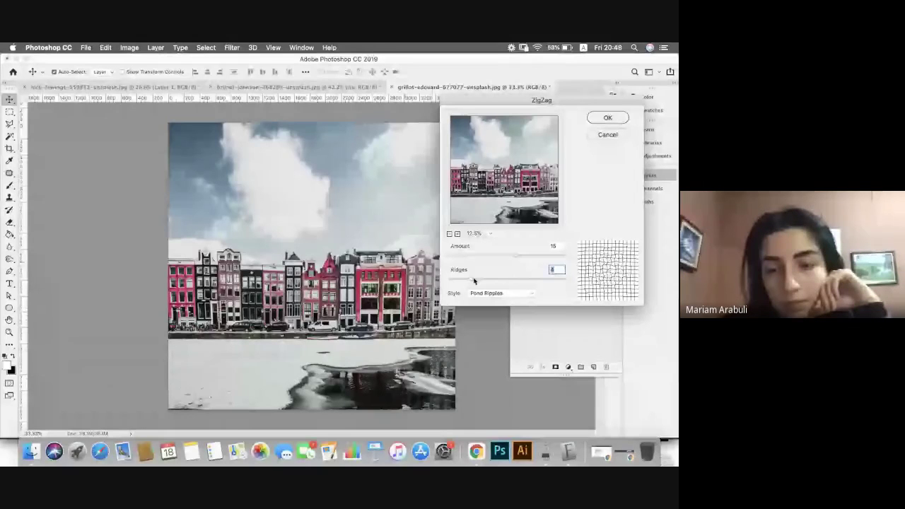
left_click(490, 233)
left_click_drag(498, 279, 523, 277)
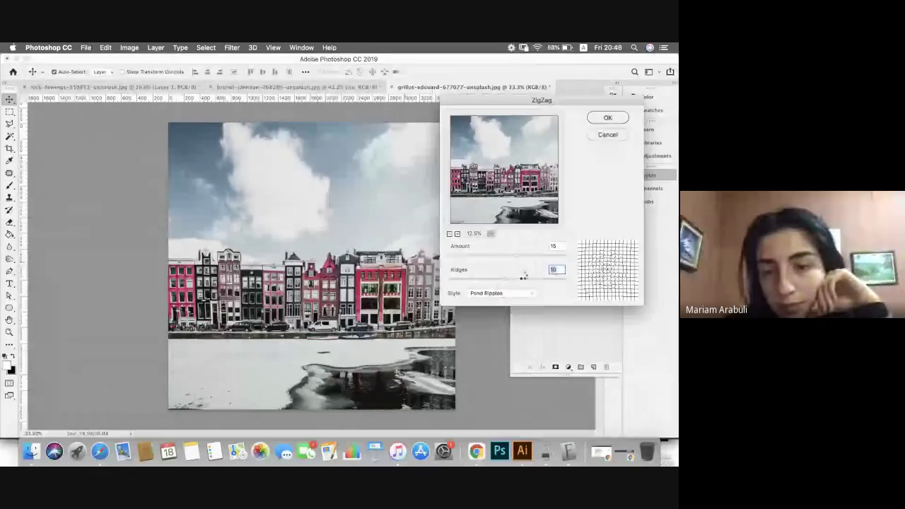
left_click(491, 234)
left_click(494, 282)
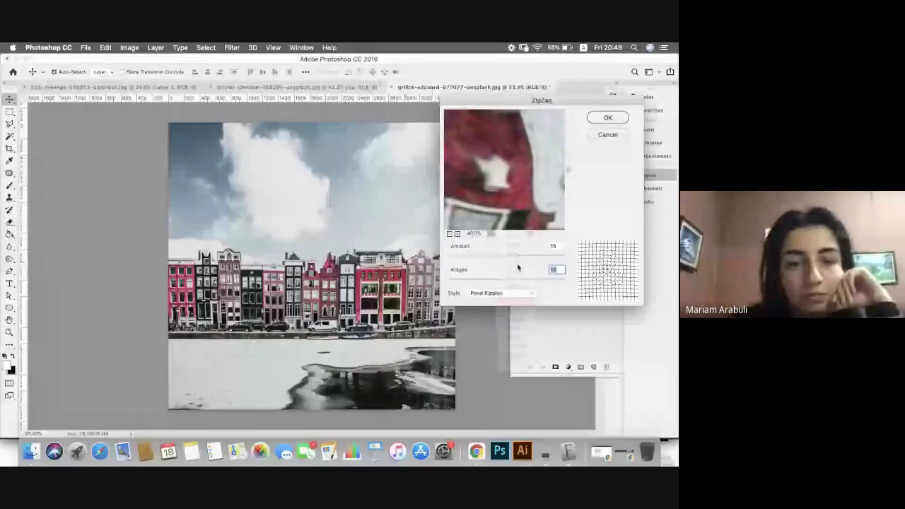
key("super+minus")
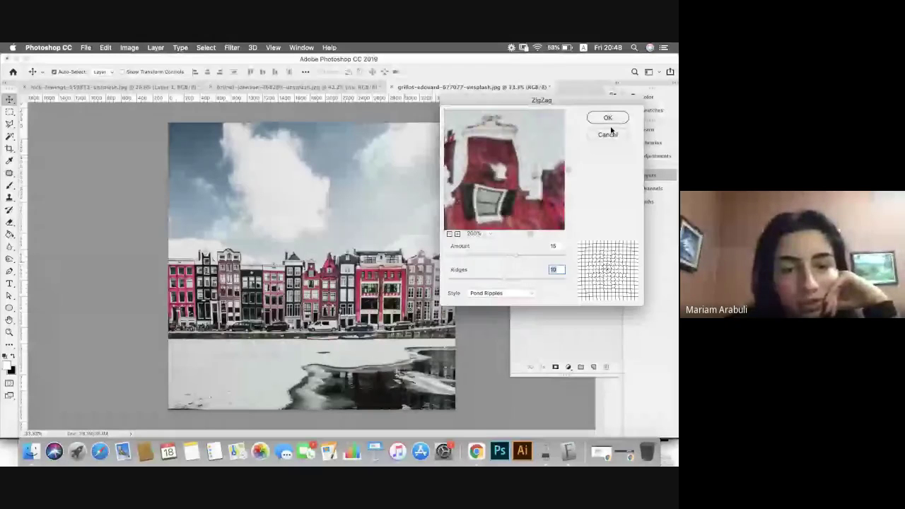
left_click(610, 132)
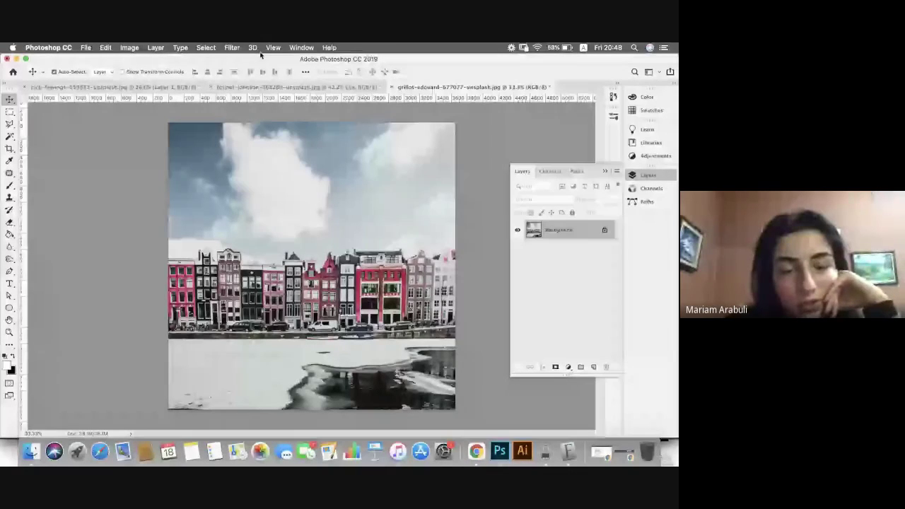
Step: Preview the Twirl distortion on the whole photo at 12.5%, trying slight and strong angles, and cancel it
left_click(232, 47)
mouse_move(283, 178)
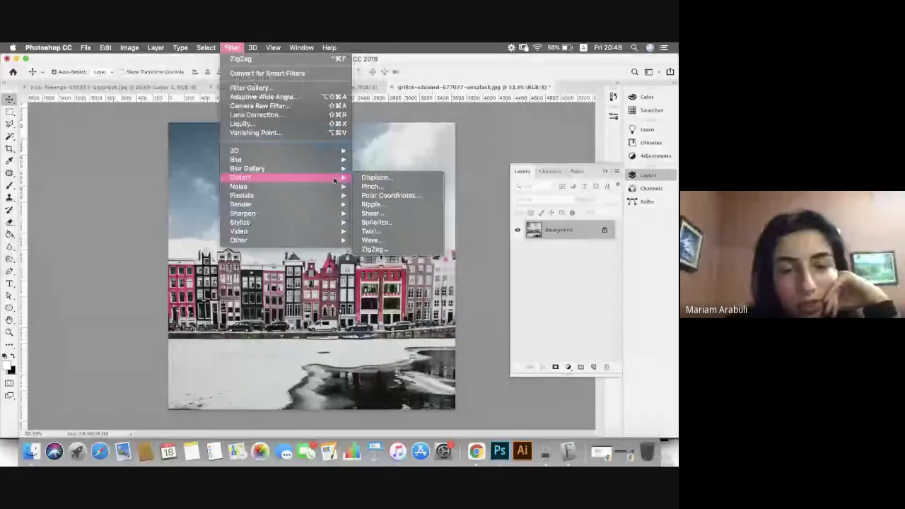
left_click(382, 232)
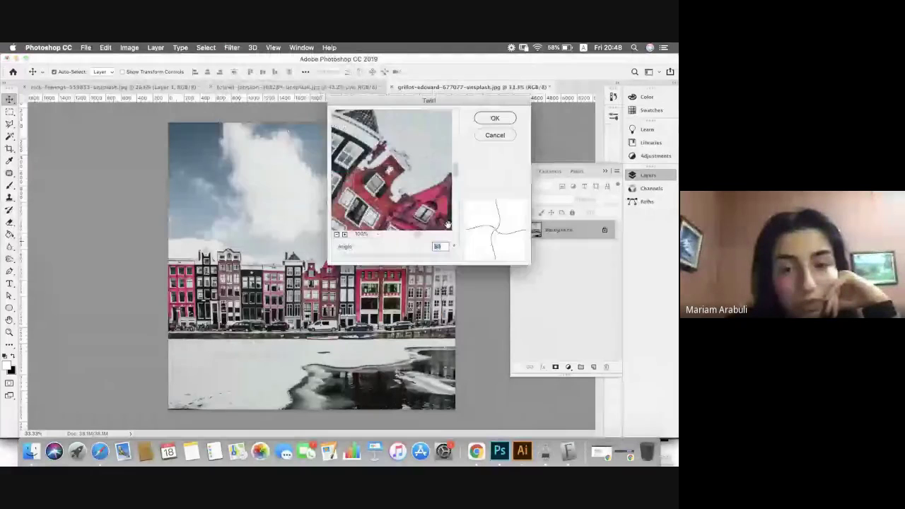
left_click(393, 259)
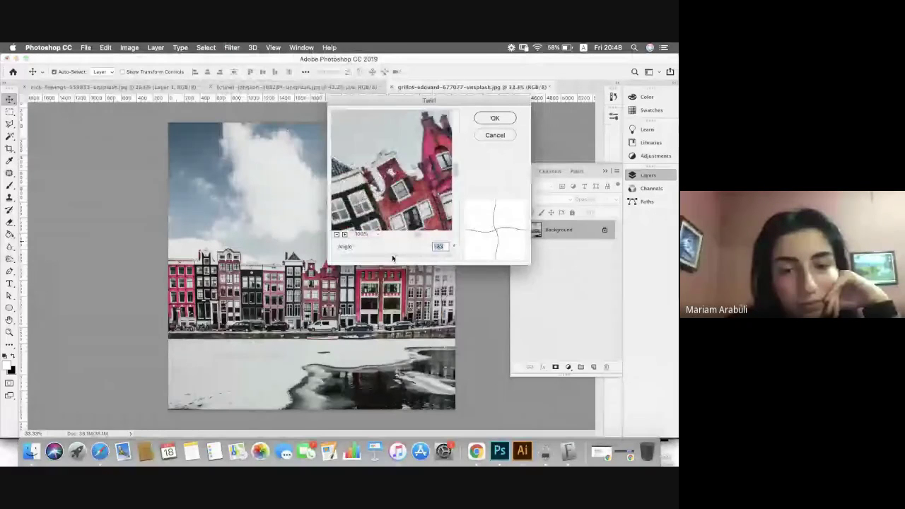
left_click(414, 231)
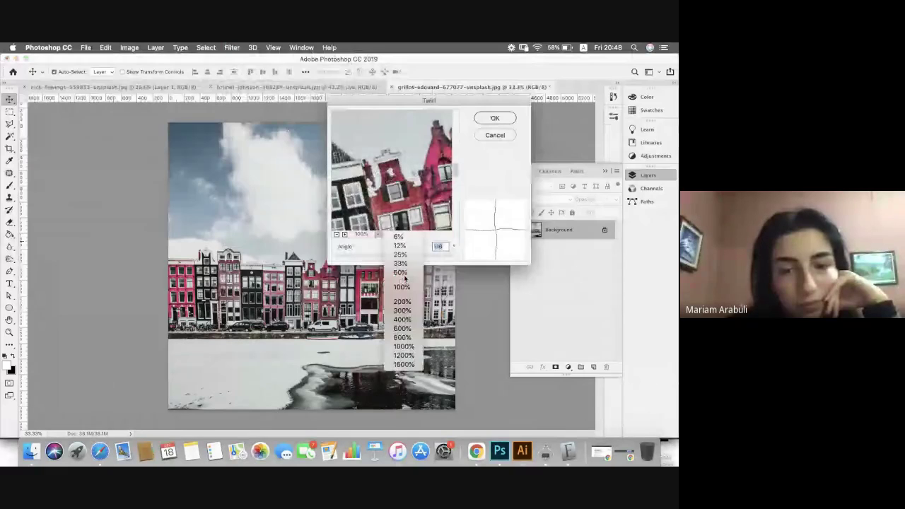
left_click(400, 263)
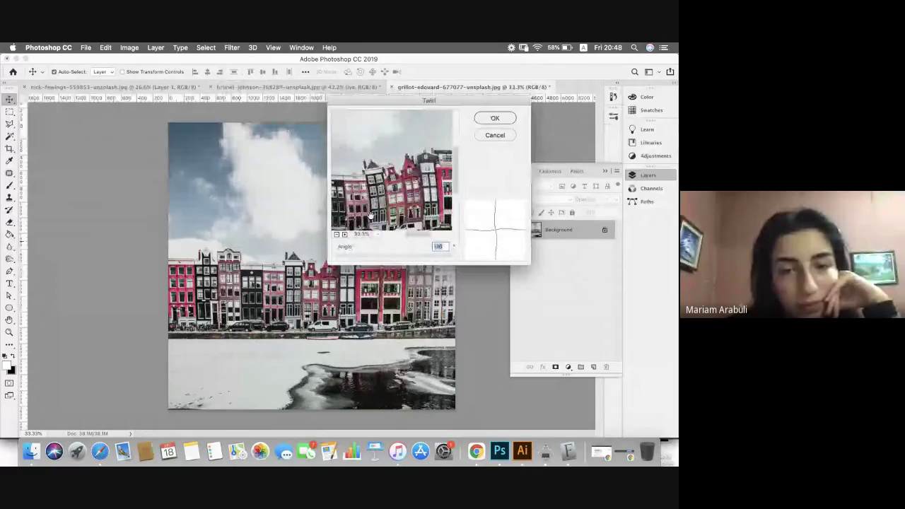
left_click(398, 234)
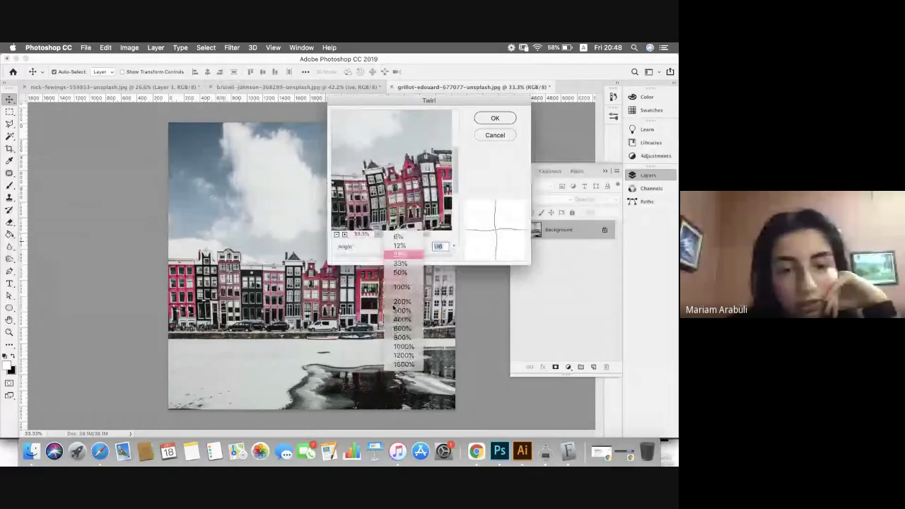
left_click(400, 254)
left_click(397, 234)
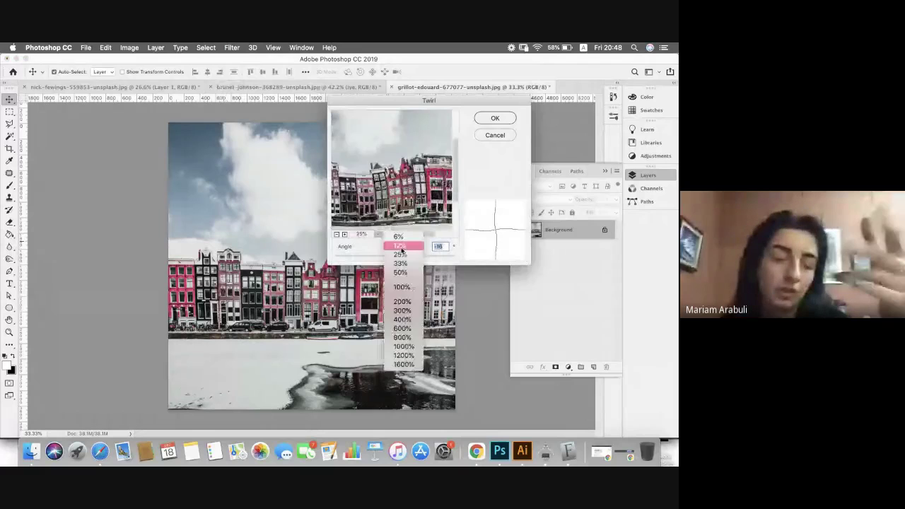
left_click(400, 247)
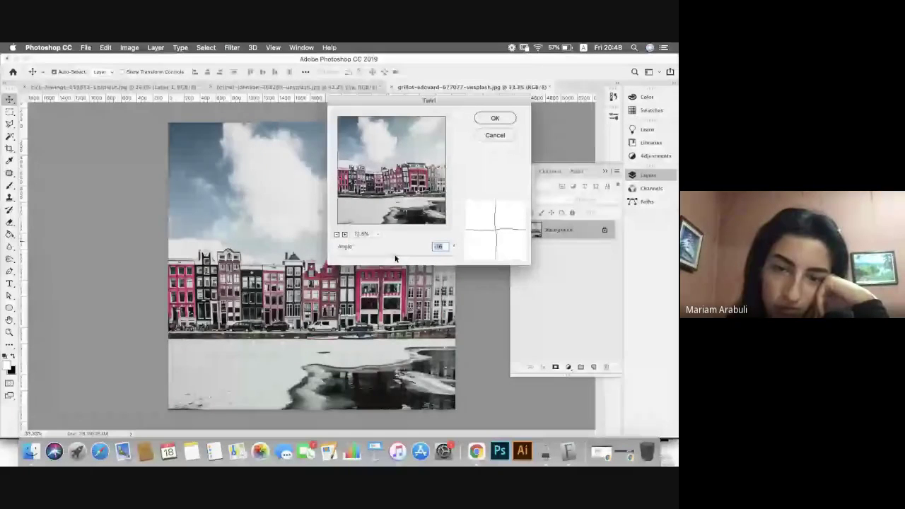
left_click_drag(395, 258, 431, 263)
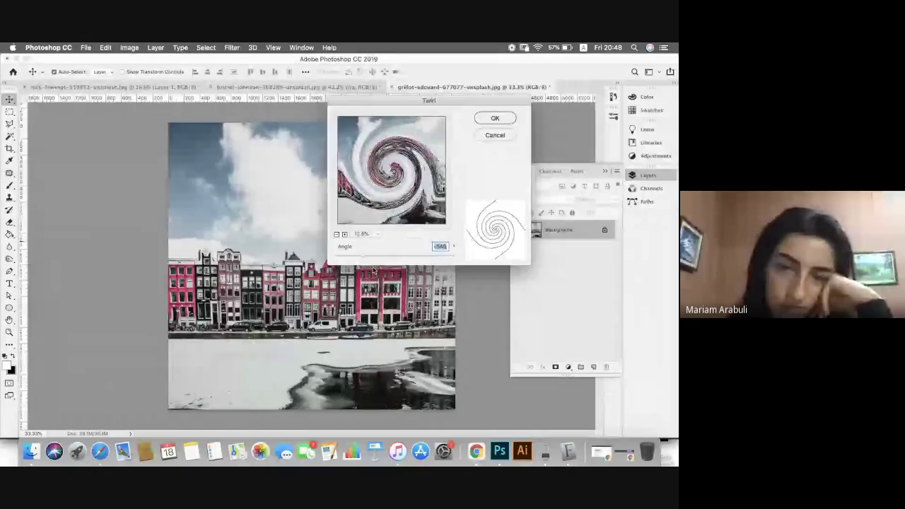
left_click(494, 135)
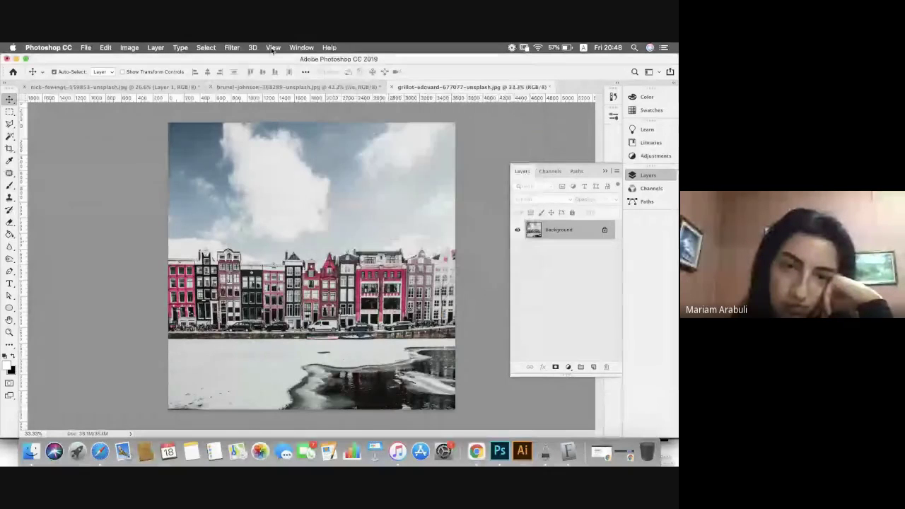
Step: Apply the Spherize distortion to the photo with Amount 100% in Normal mode, previewing the whole image at 12.5%
left_click(270, 49)
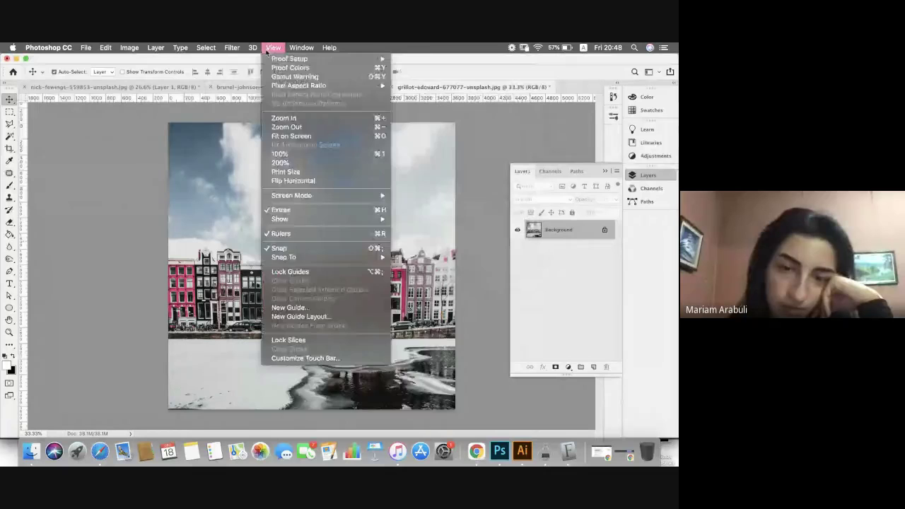
mouse_move(297, 51)
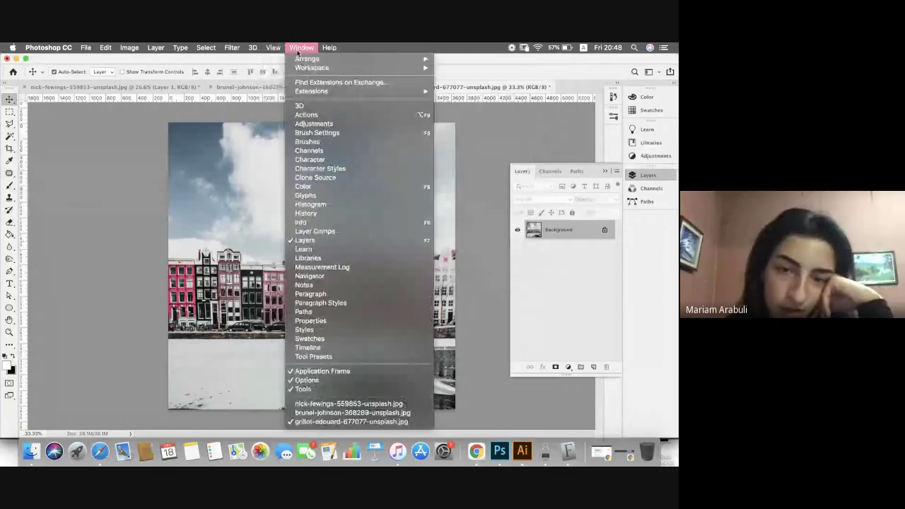
mouse_move(232, 48)
mouse_move(332, 177)
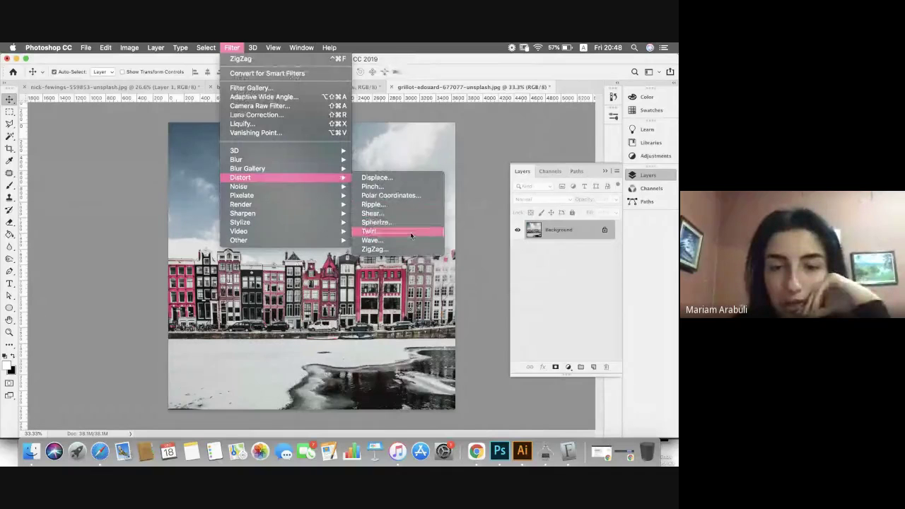
left_click(410, 232)
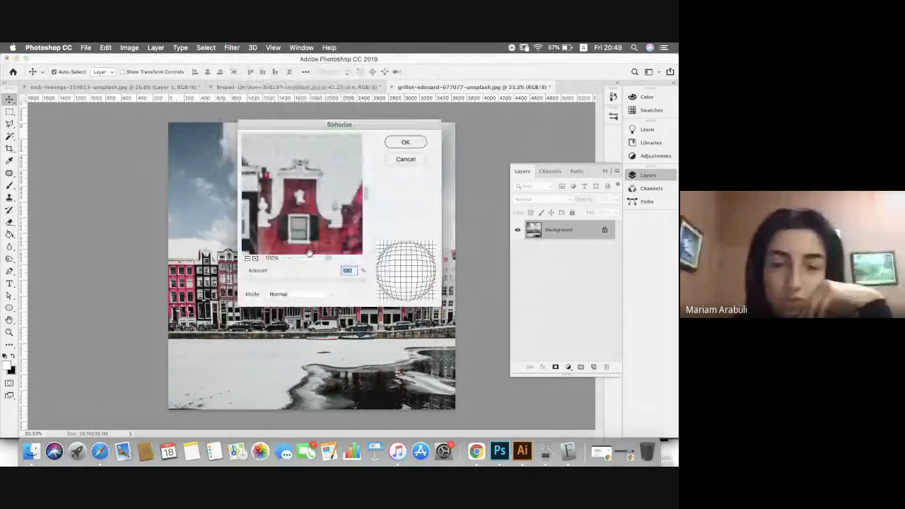
left_click(272, 258)
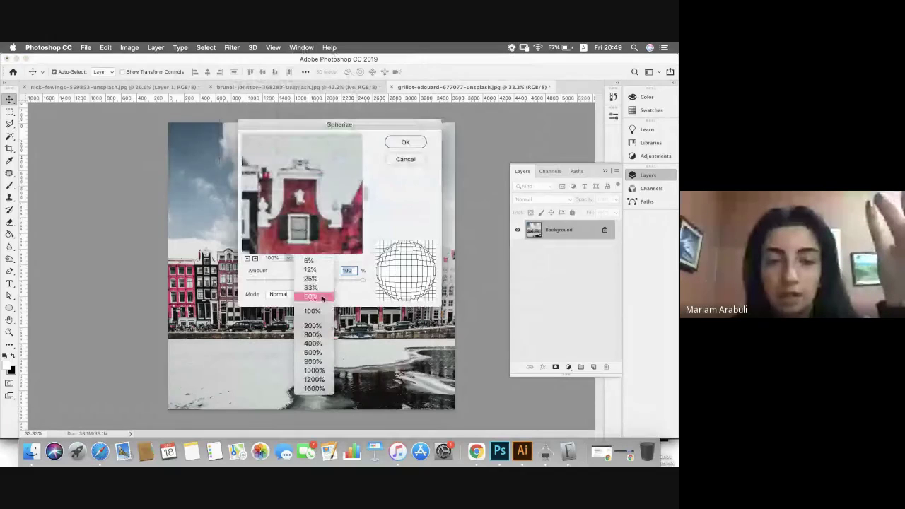
left_click(319, 285)
left_click(287, 259)
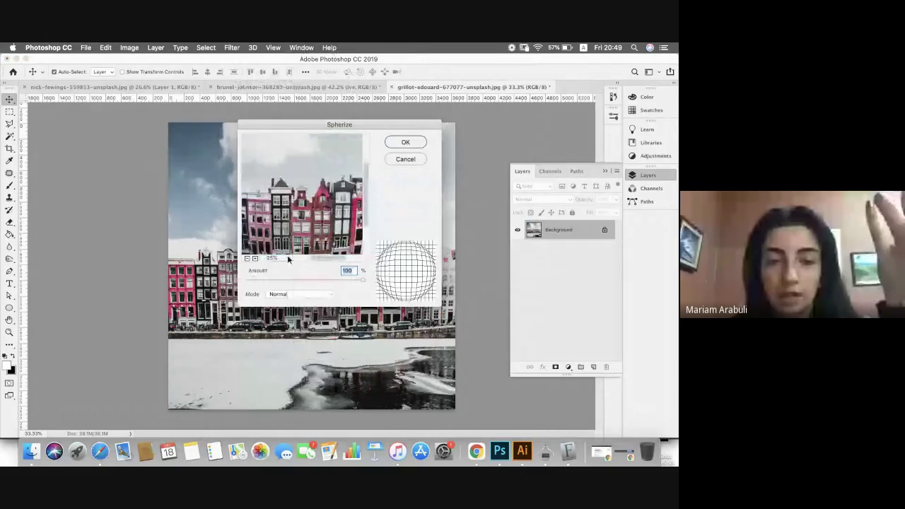
left_click(288, 259)
left_click(316, 277)
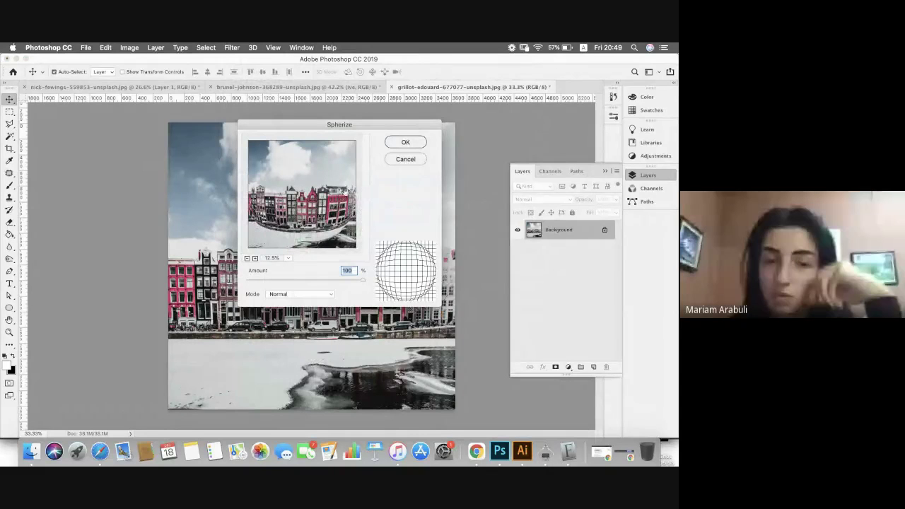
mouse_move(362, 280)
left_mouse_down()
mouse_move(304, 280)
mouse_move(362, 280)
left_mouse_up()
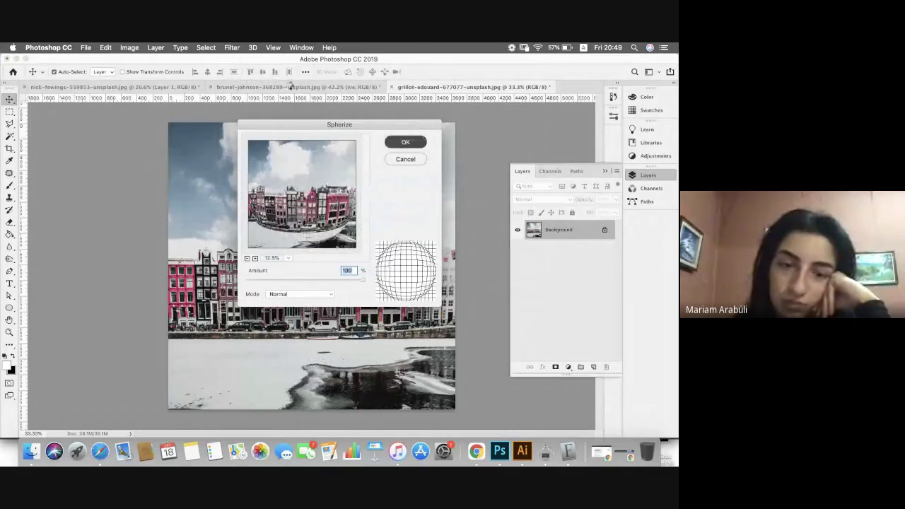
key("Escape")
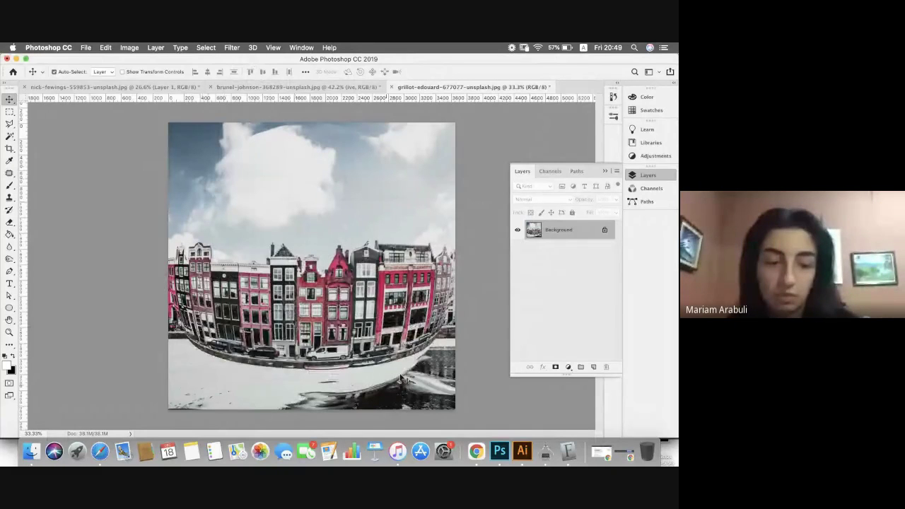
Step: Cancel saving the photo as JPEG and undo the Spherize distortion
key("super+s")
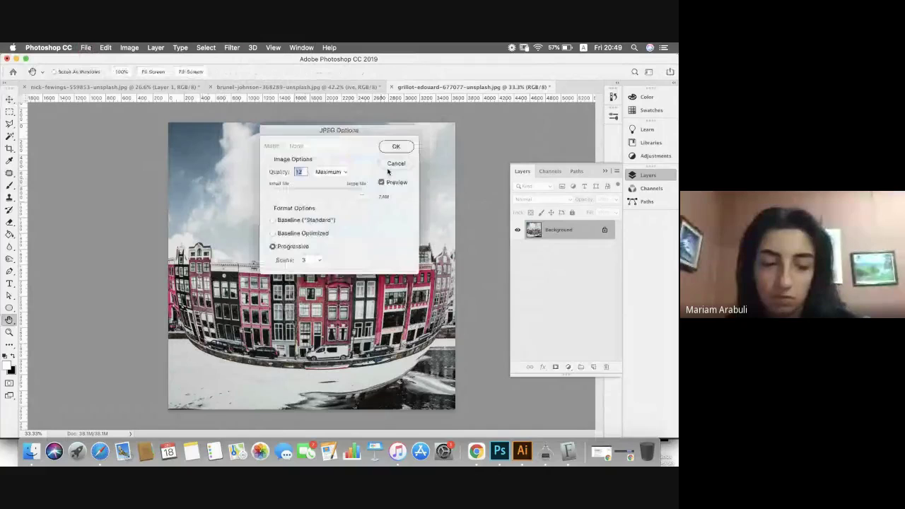
left_click(389, 166)
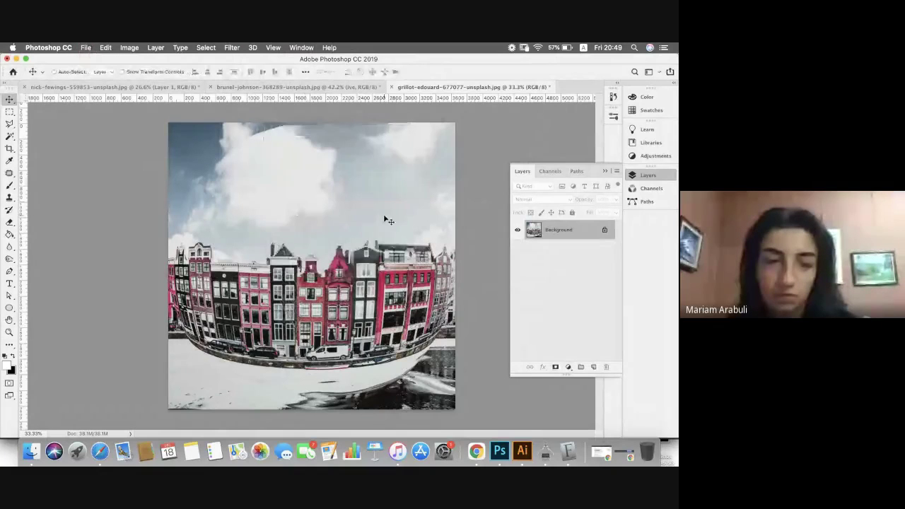
key("super+z")
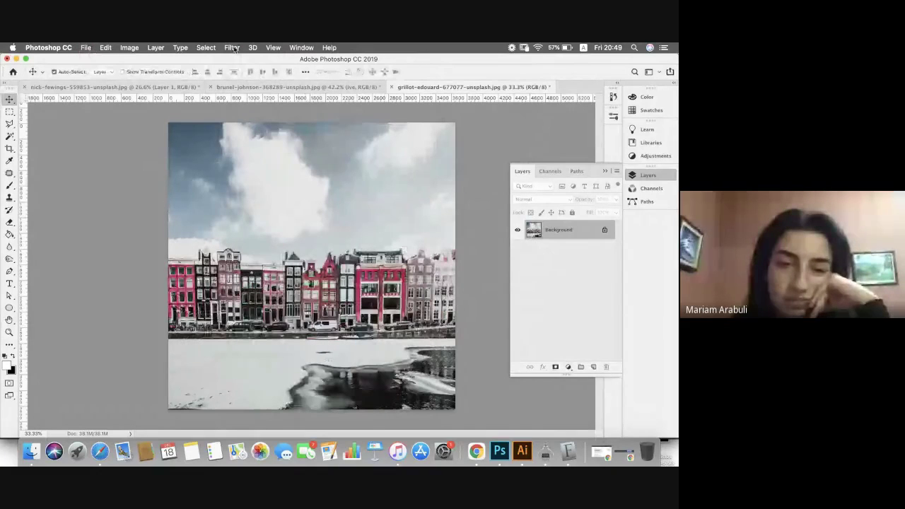
Step: Apply the Ripple distortion to the photo with Amount 100% and Medium size, checking it in a zoomed-out preview
left_click(233, 48)
mouse_move(311, 178)
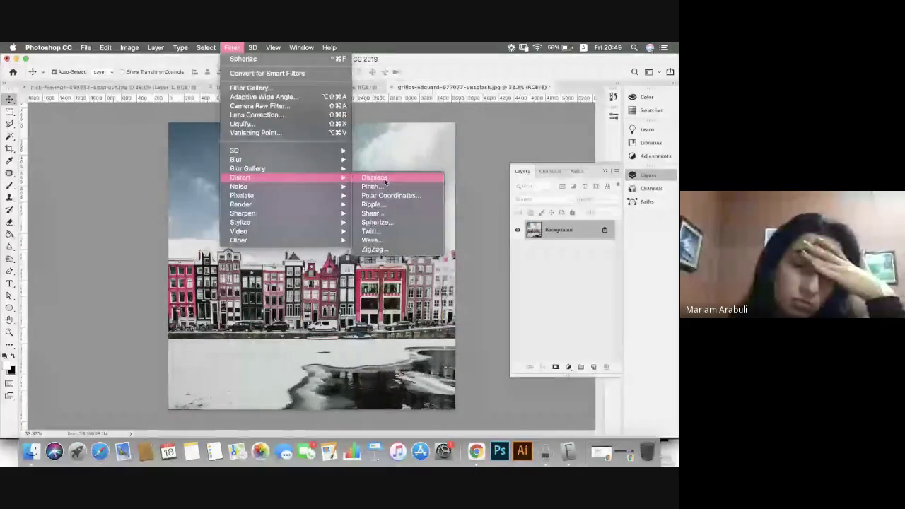
left_click(381, 204)
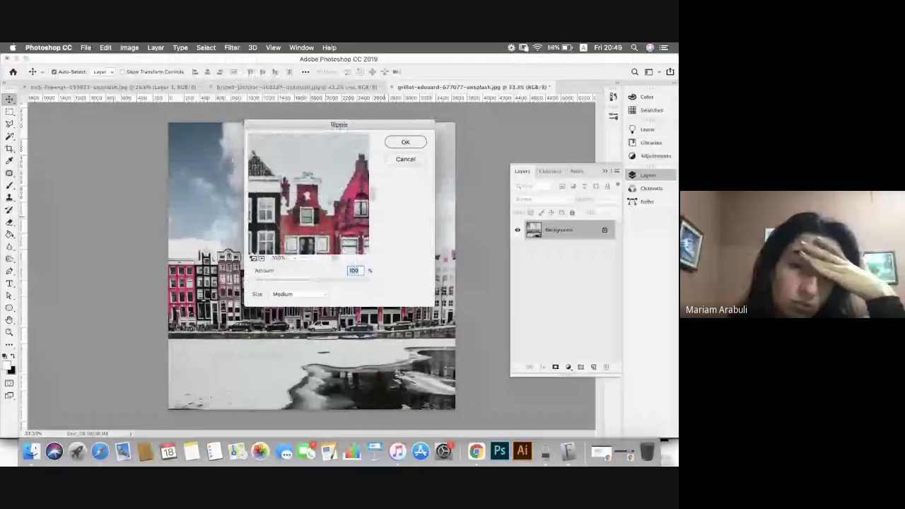
left_click(254, 258)
left_click(253, 258)
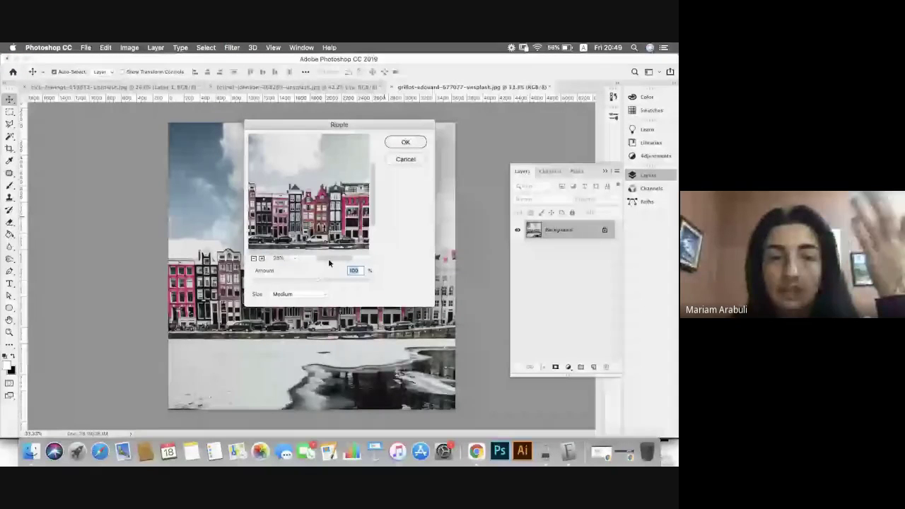
key("Return")
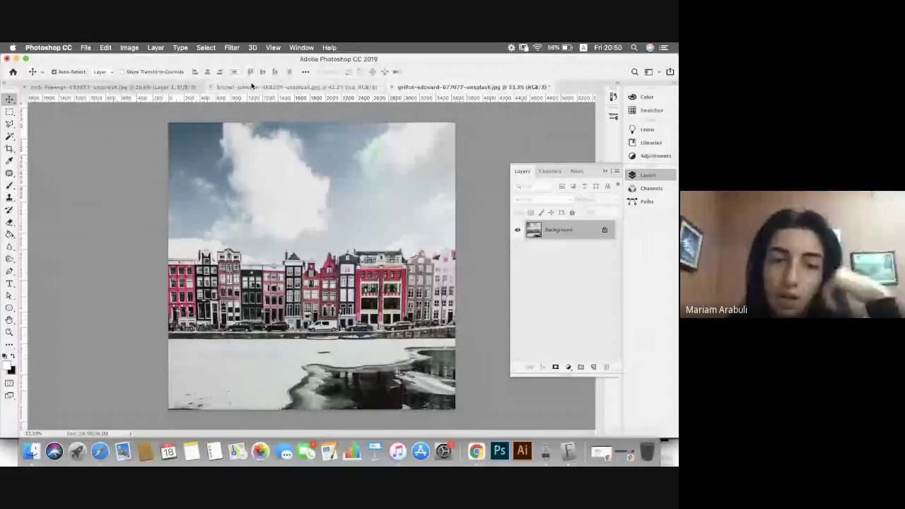
Step: Try the Add Noise filter on the photo with Uniform distribution, raising the amount
left_click(233, 49)
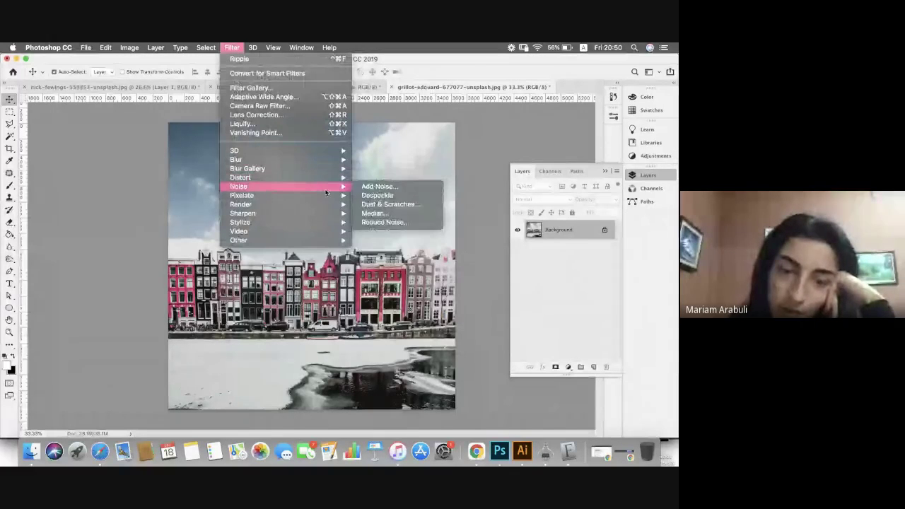
left_click(378, 186)
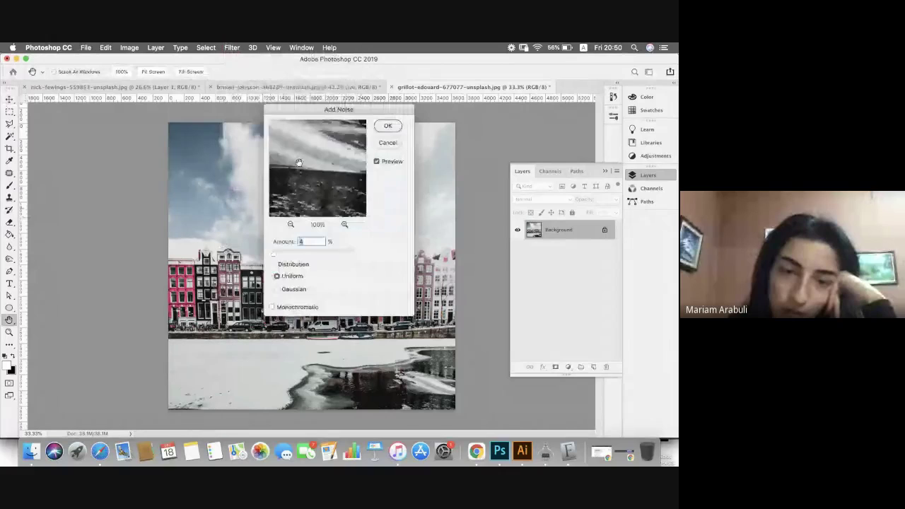
left_click_drag(274, 252, 299, 252)
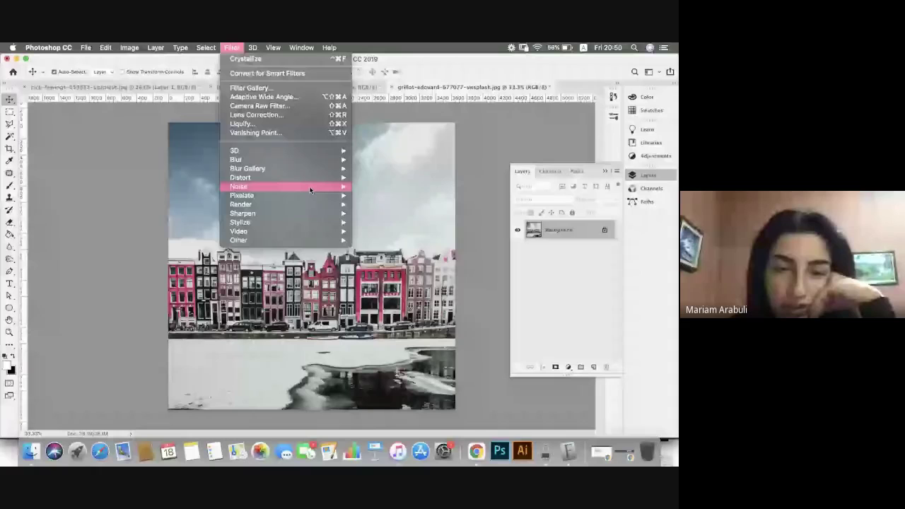
Step: Apply the Fragment pixelate filter to the photo
mouse_move(311, 195)
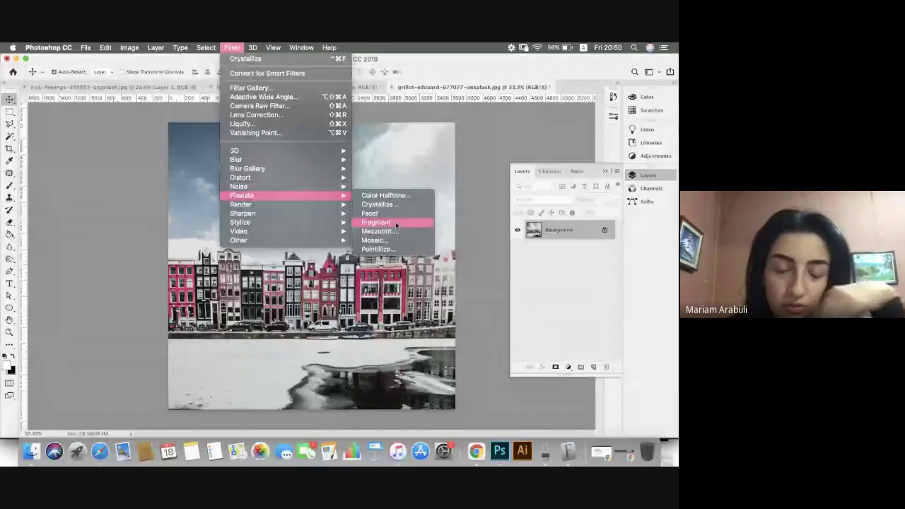
left_click(395, 223)
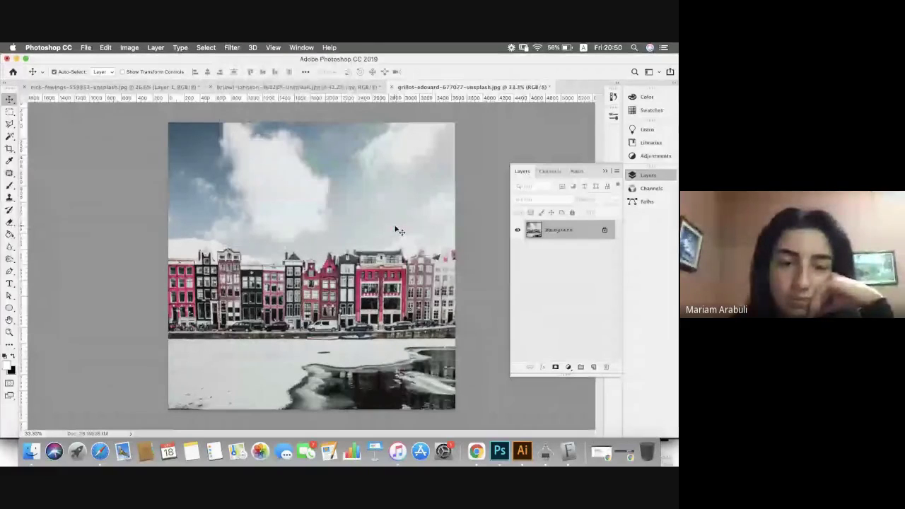
Step: Preview the Mosaic pixelate filter with a cell size of 148 on the whole photo at 13%, and cancel it
left_click(232, 47)
mouse_move(346, 203)
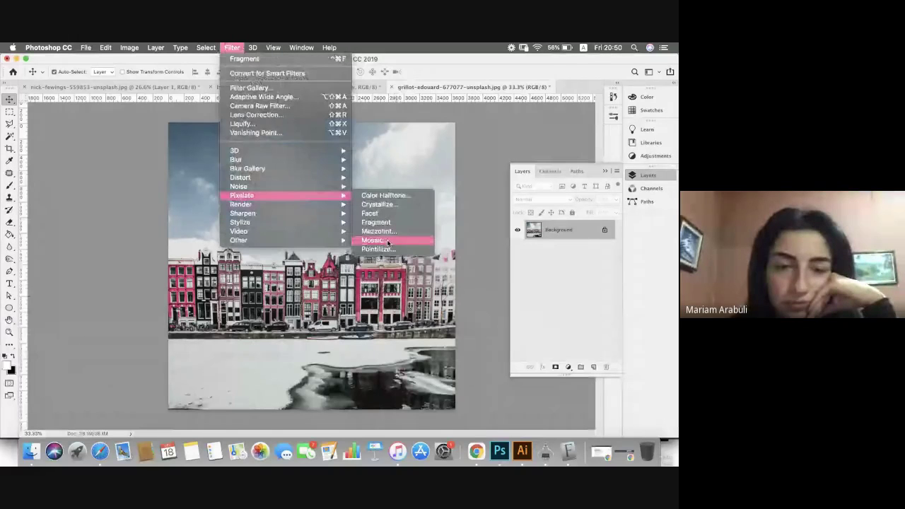
left_click(372, 240)
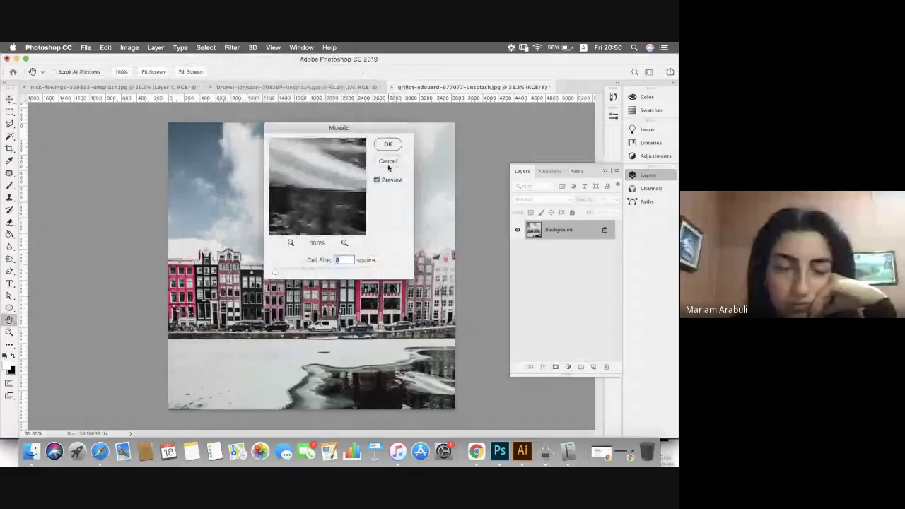
type("548")
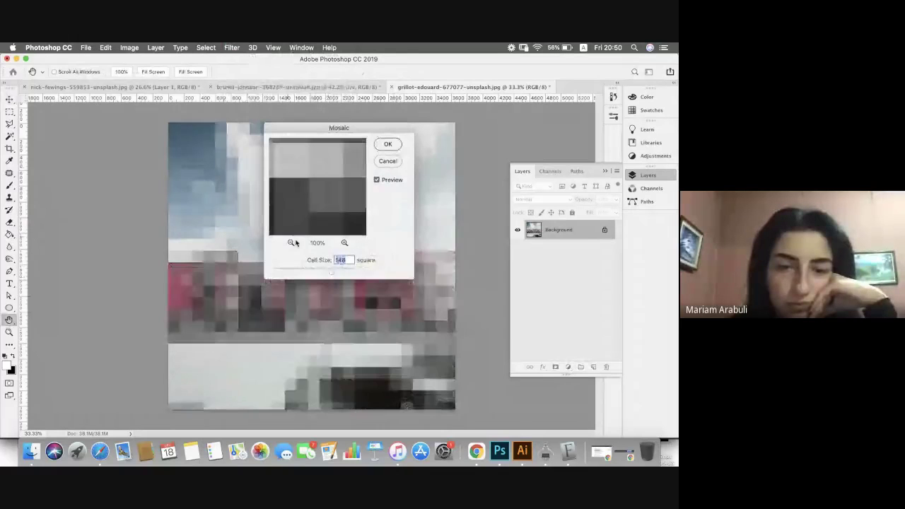
left_click(291, 243)
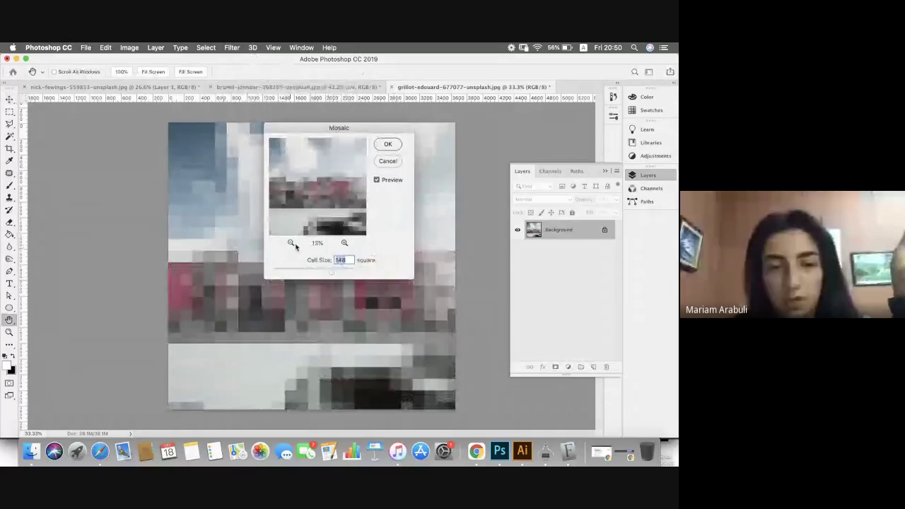
key("Escape")
left_click(232, 47)
mouse_move(319, 206)
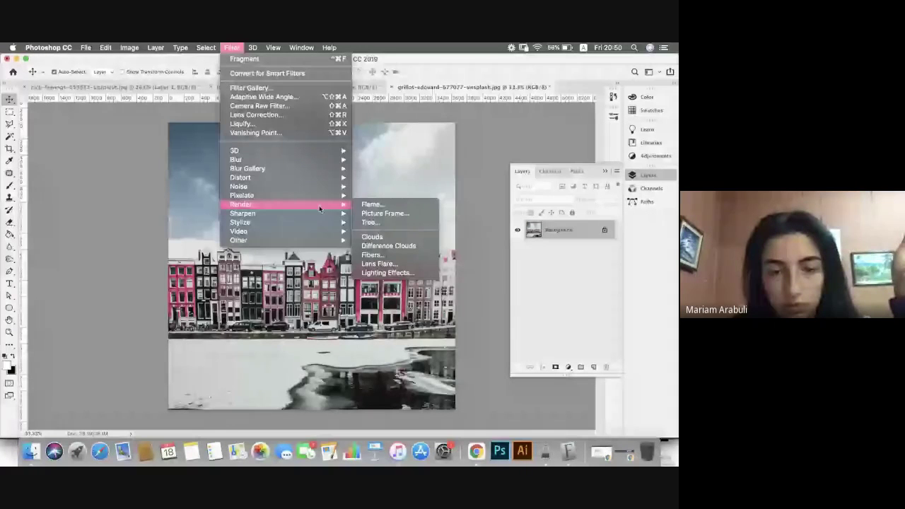
key("Escape")
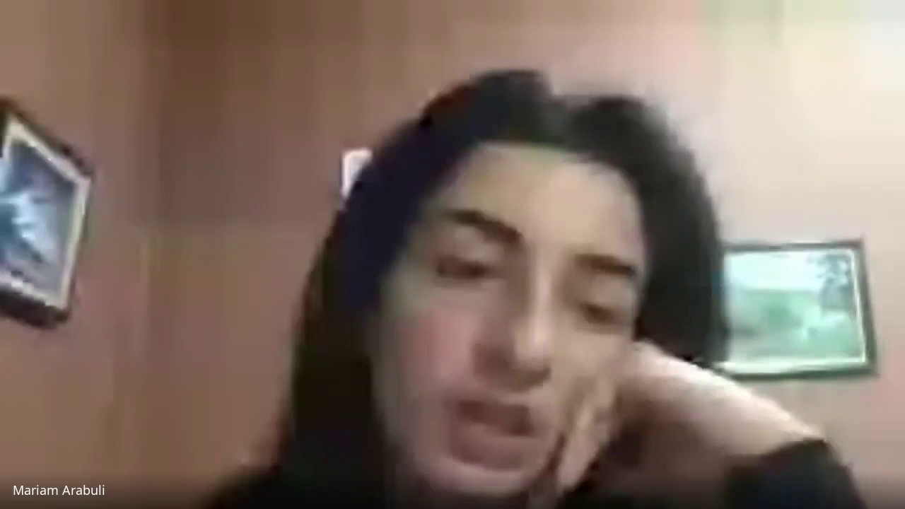
left_click_drag(92, 233, 135, 233)
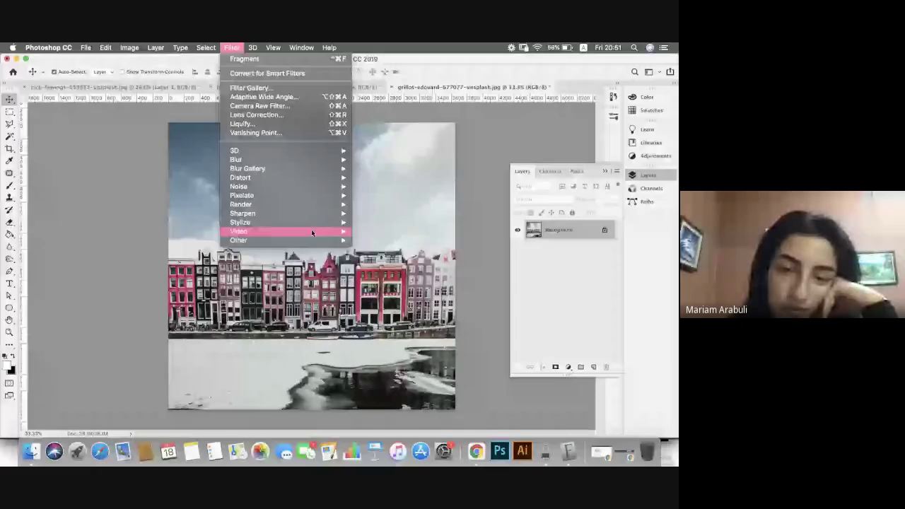
Step: Try the Tiles stylize filter on the photo and undo it
mouse_move(311, 222)
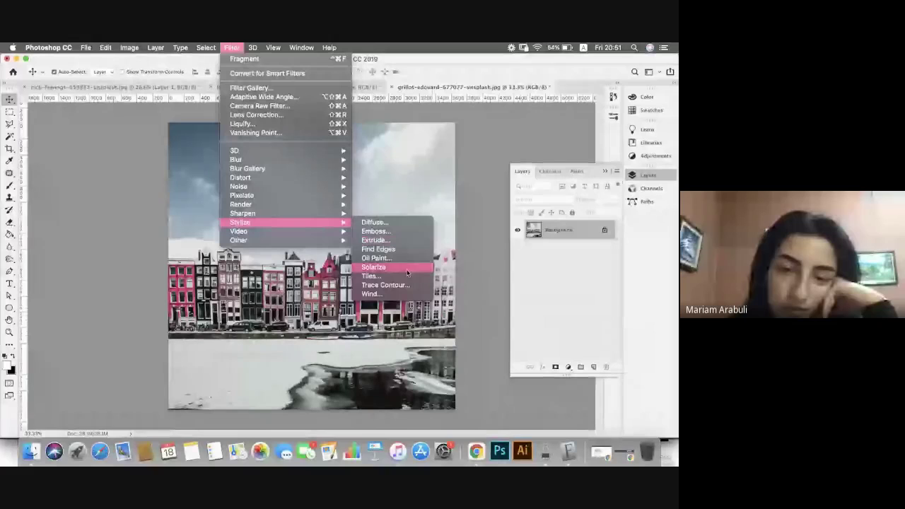
left_click(403, 276)
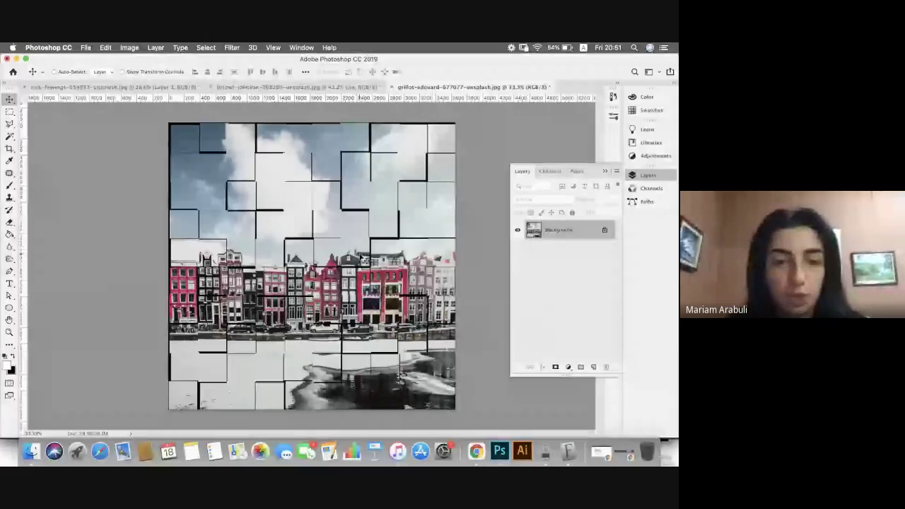
left_click(232, 47)
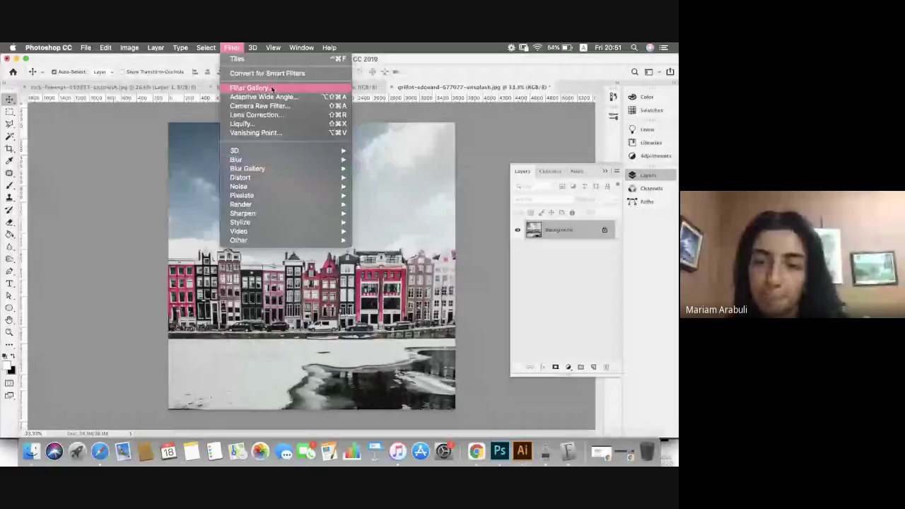
left_click(448, 204)
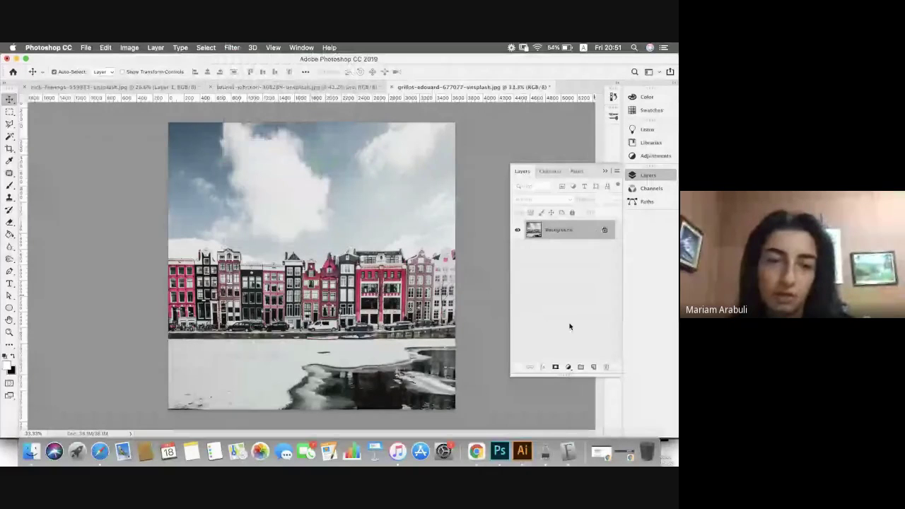
Step: Unlock the Background layer and add the dark 300 pt bold DejaVu Sans text "VILLAGE" in the sky above the houses
left_click(604, 230)
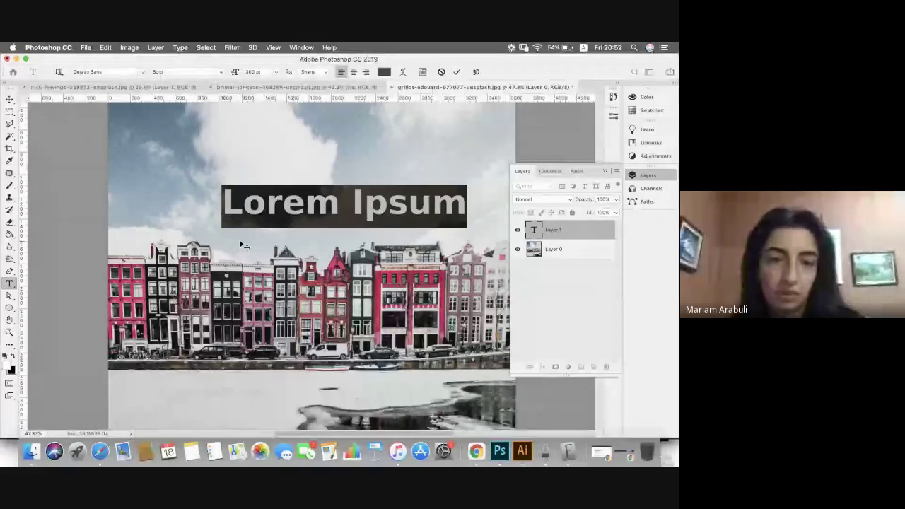
type("VI")
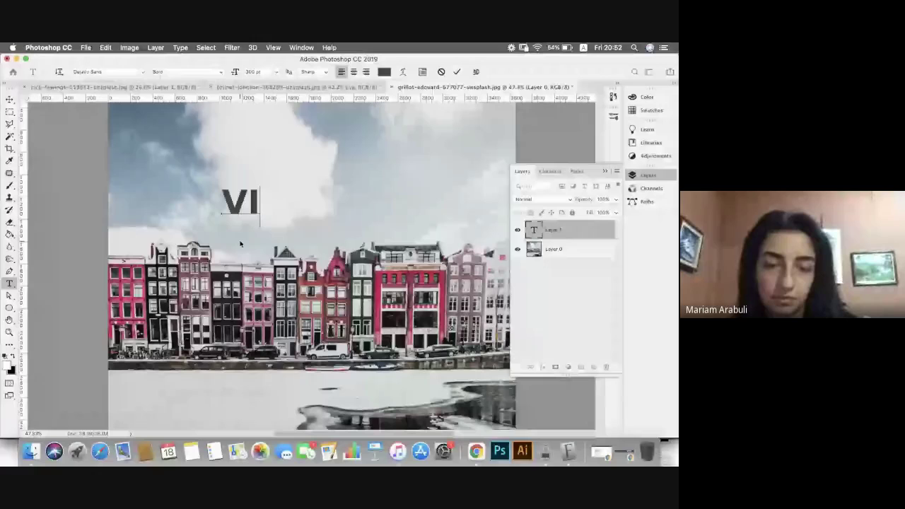
type("LLAGE")
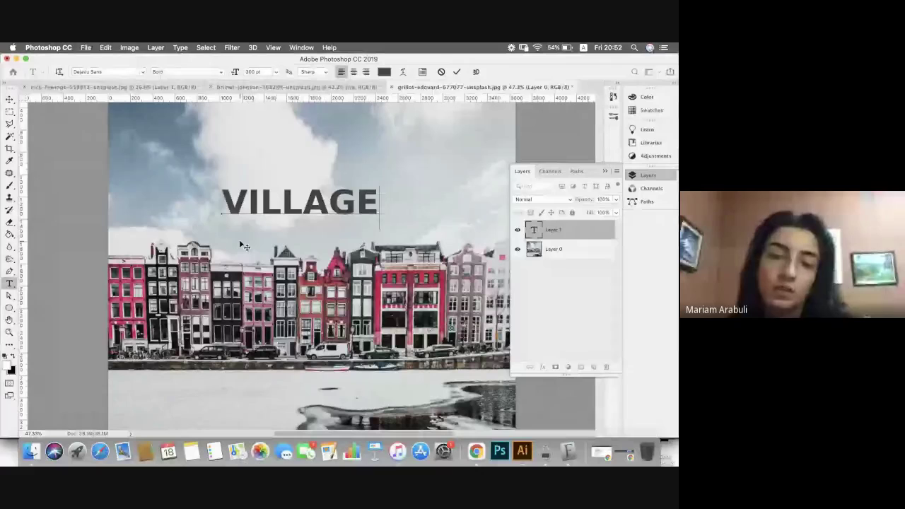
left_click(457, 72)
key("v")
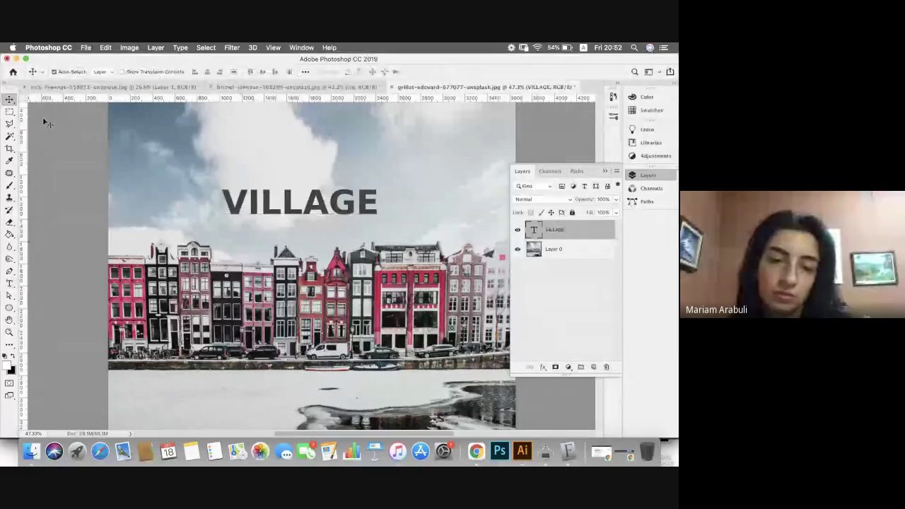
Step: Move the text down onto the rooftops and replace its wording with "BUILDINGS"
left_click_drag(334, 256, 334, 300)
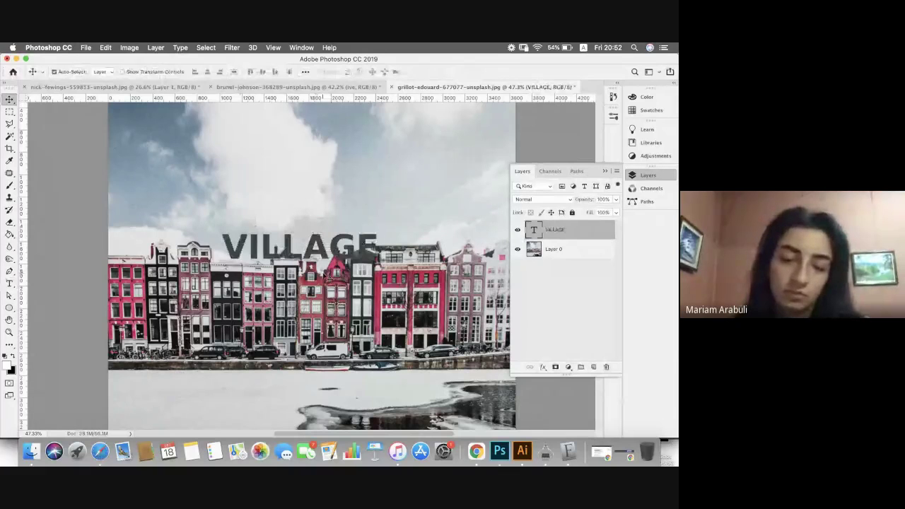
double_click(322, 227)
type("B")
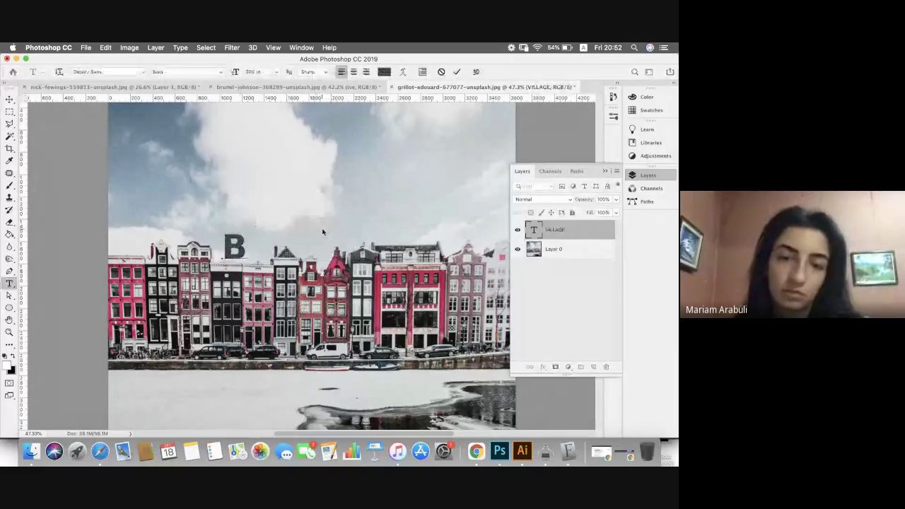
type("UILDINGS")
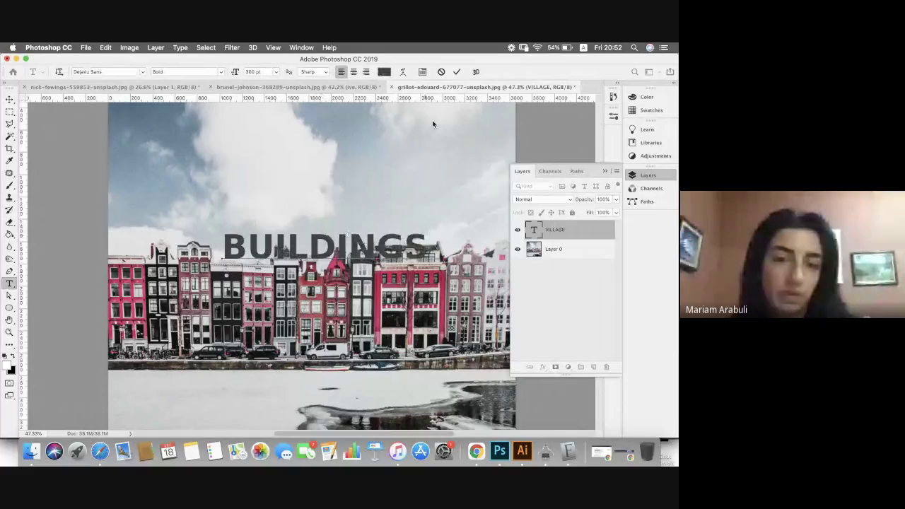
left_click(456, 71)
key("v")
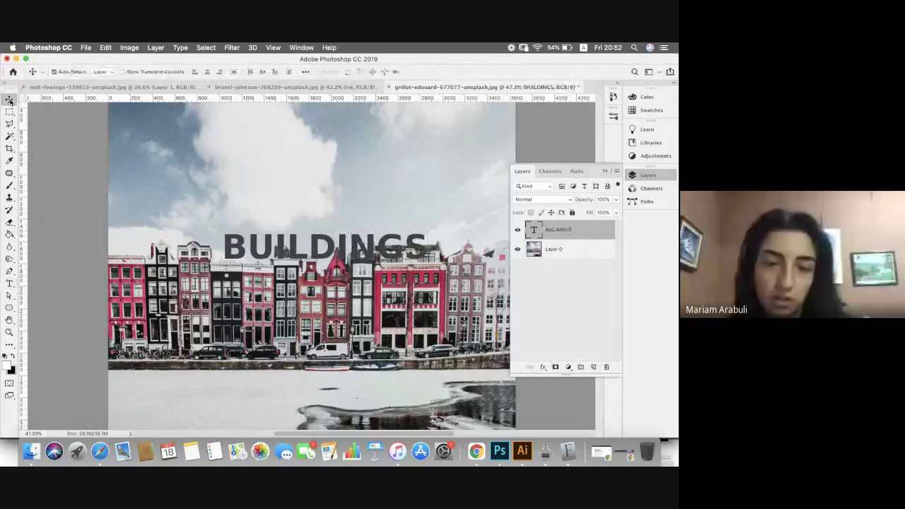
Step: Reposition the BUILDINGS text so its lower part overlaps the rooftops of the canal houses
left_click_drag(309, 247, 296, 250)
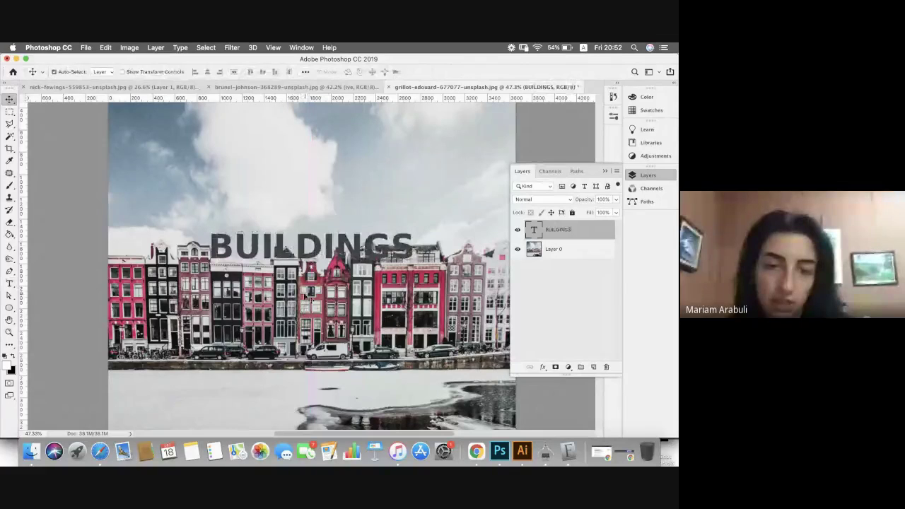
scroll(311, 266, "up", 3)
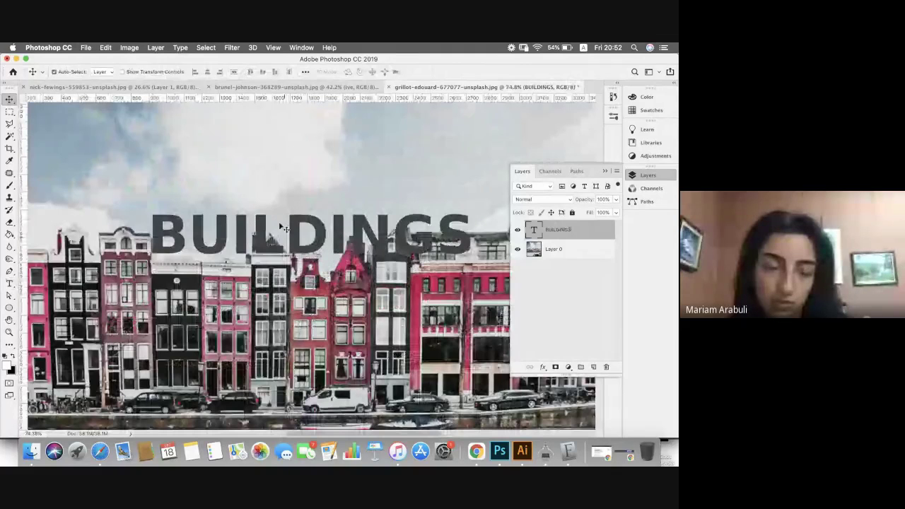
mouse_move(282, 228)
left_mouse_down()
mouse_move(294, 218)
mouse_move(284, 224)
left_mouse_up()
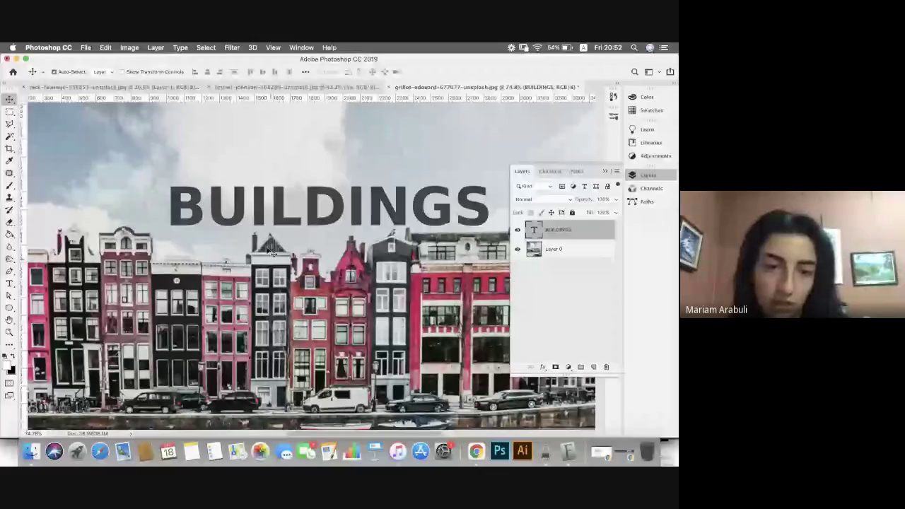
left_click_drag(293, 220, 285, 251)
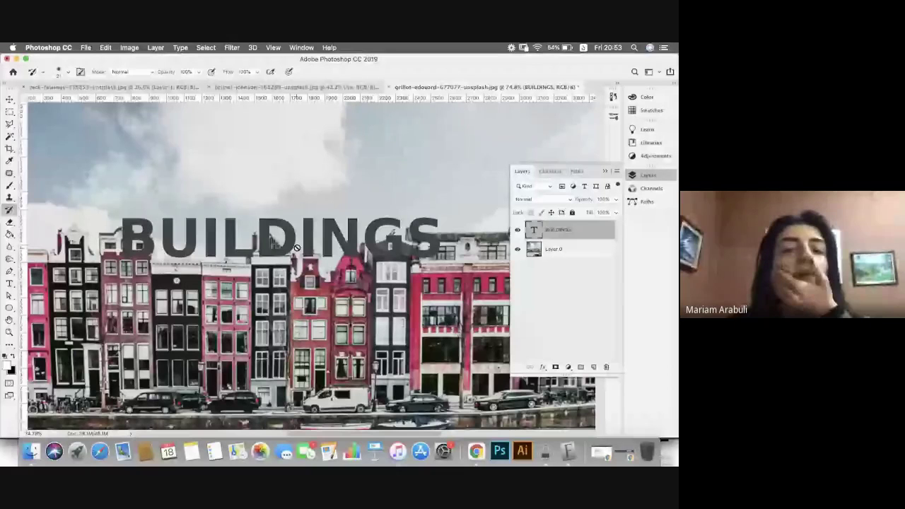
Step: Recolour the BUILDINGS text to the dark violet-grey #241e29
key("t")
left_click(297, 249)
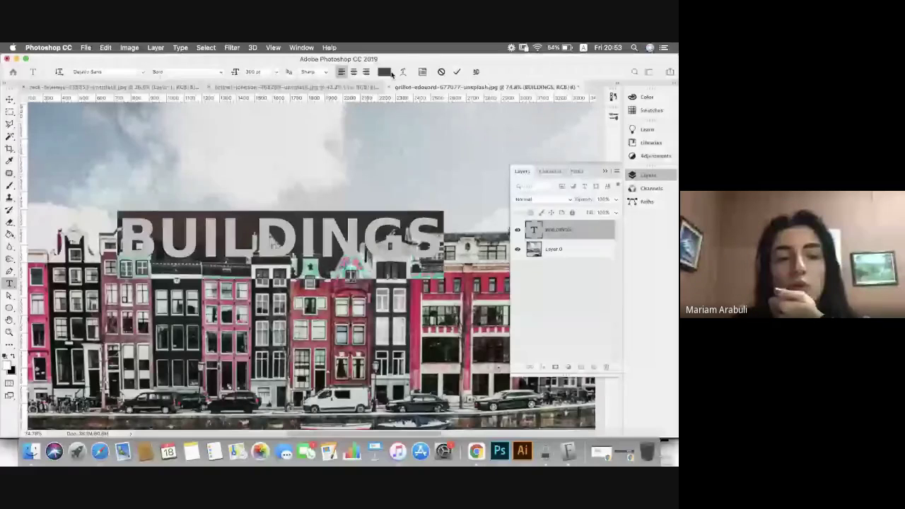
left_click(384, 72)
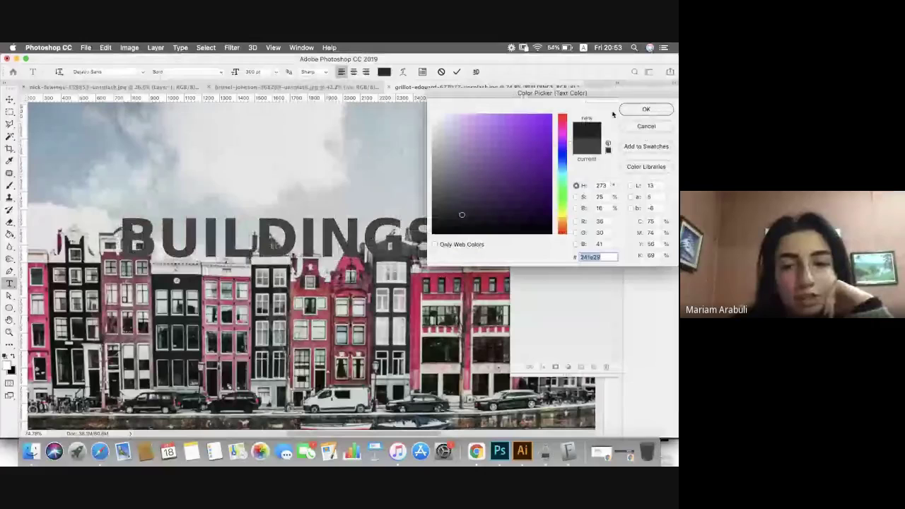
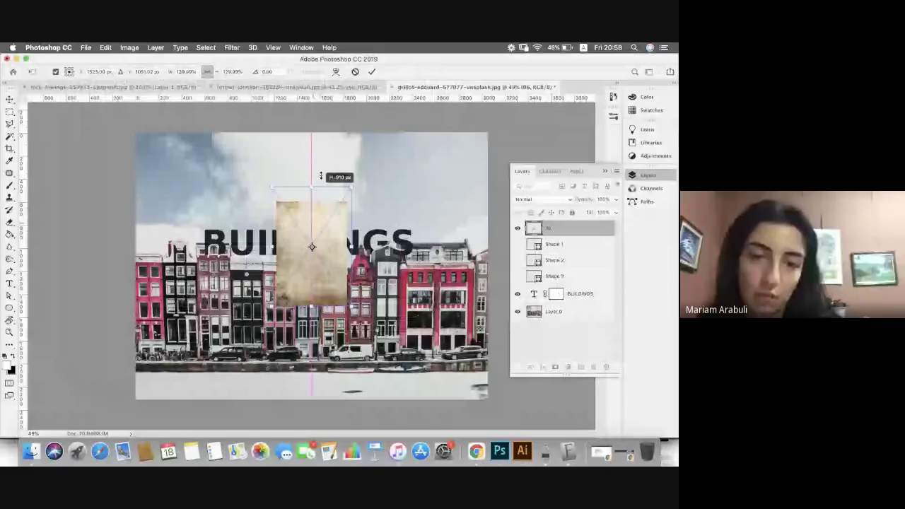
Step: Enlarge the placed 06 paper texture, rotated 90°, until it covers the whole canal houses photo
left_click_drag(320, 176, 442, 351)
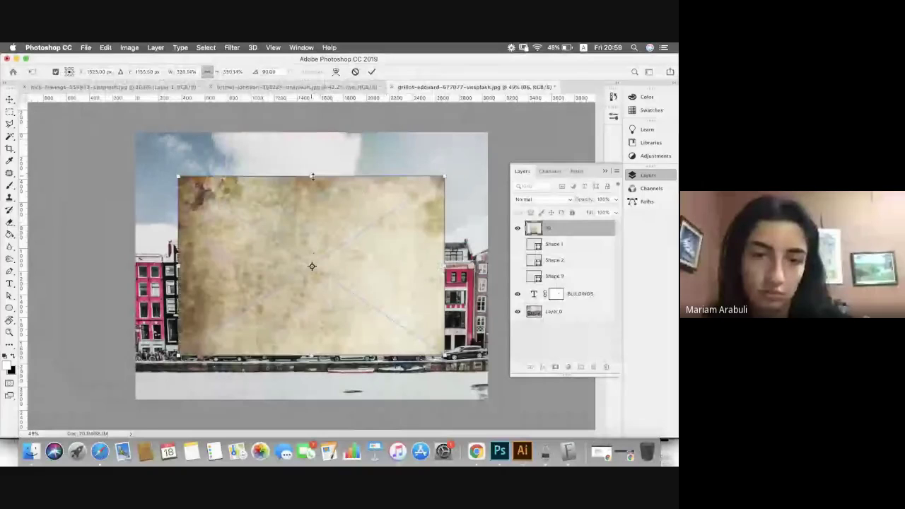
left_click_drag(313, 176, 311, 132)
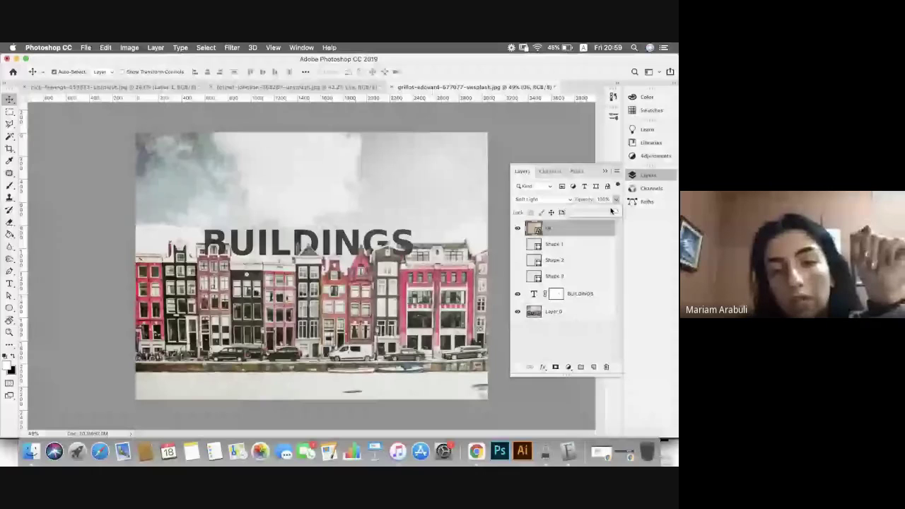
Step: Try a lower opacity on the texture layer set to Soft Light, and undo both the opacity and blend mode changes
left_click_drag(611, 211, 556, 207)
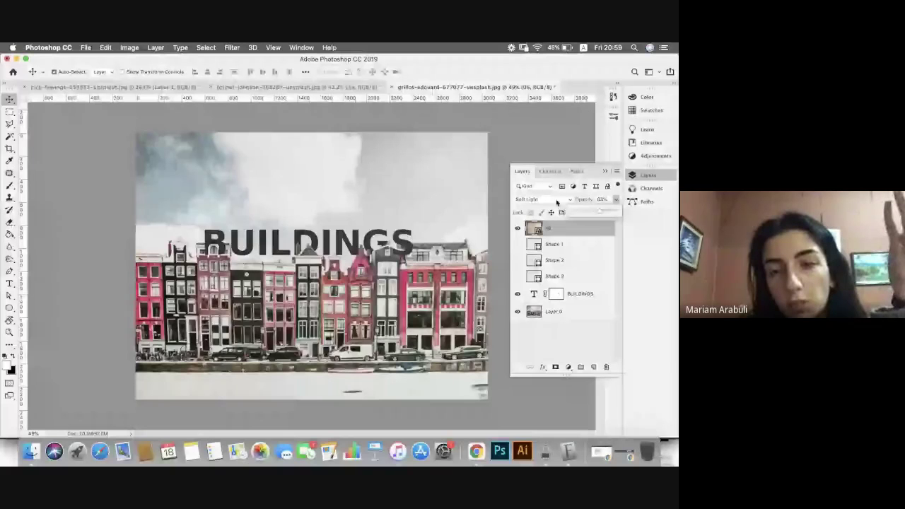
key("ctrl+z")
key("ctrl+z")
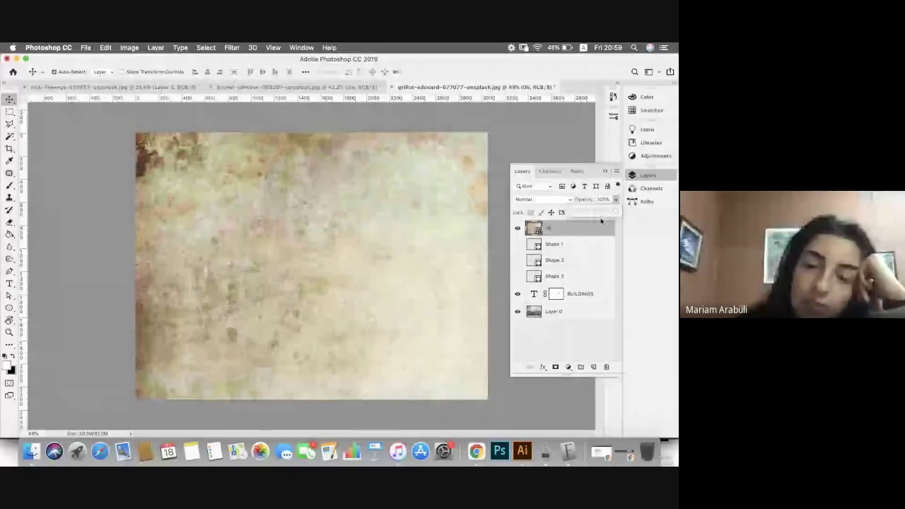
left_click(516, 228)
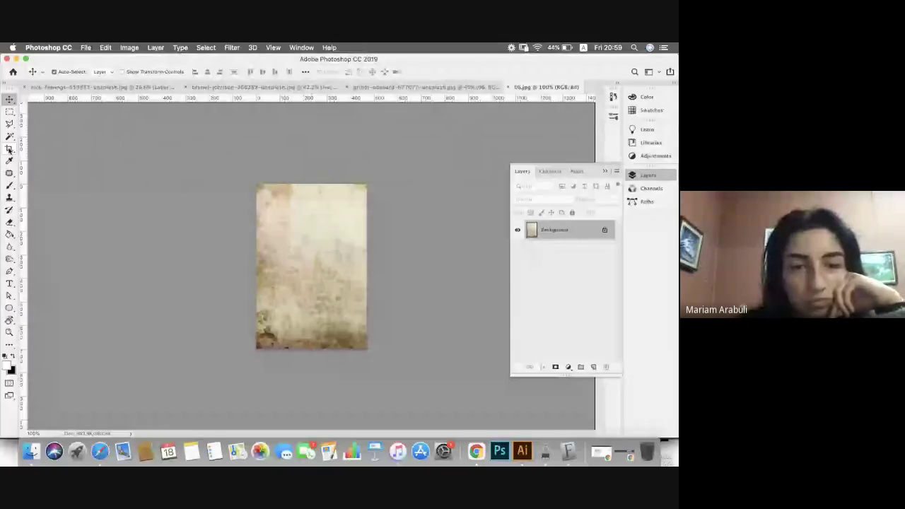
Step: Rotate the 06.jpg texture document 90° clockwise
left_click(129, 47)
mouse_move(147, 139)
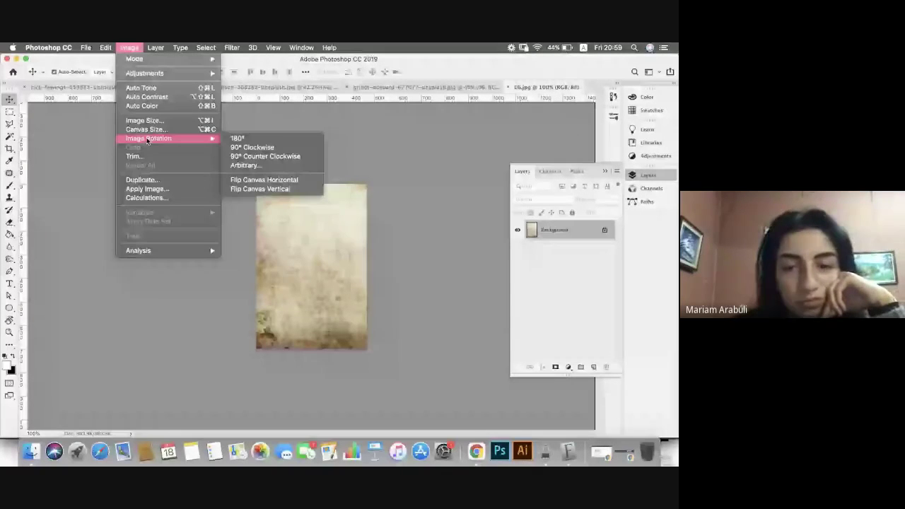
left_click(252, 147)
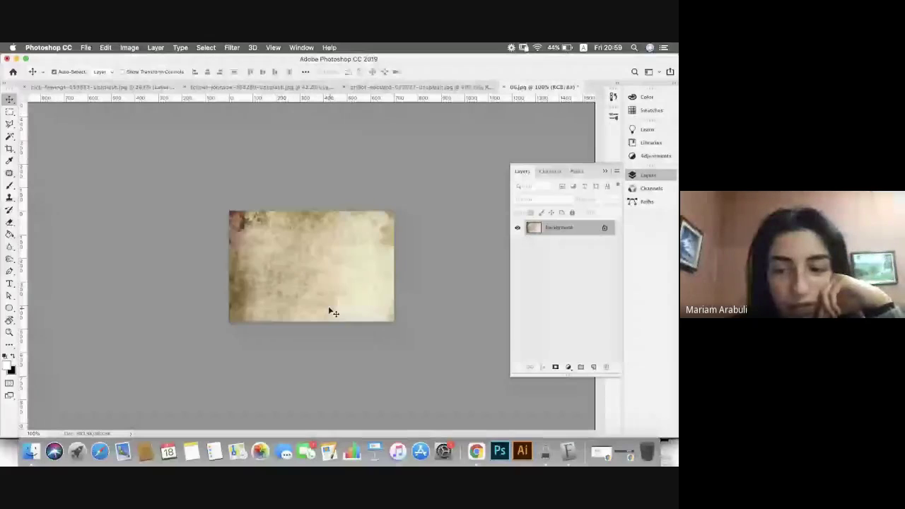
Step: Add a Black & White adjustment layer over the texture with Reds set to 13
left_click(568, 367)
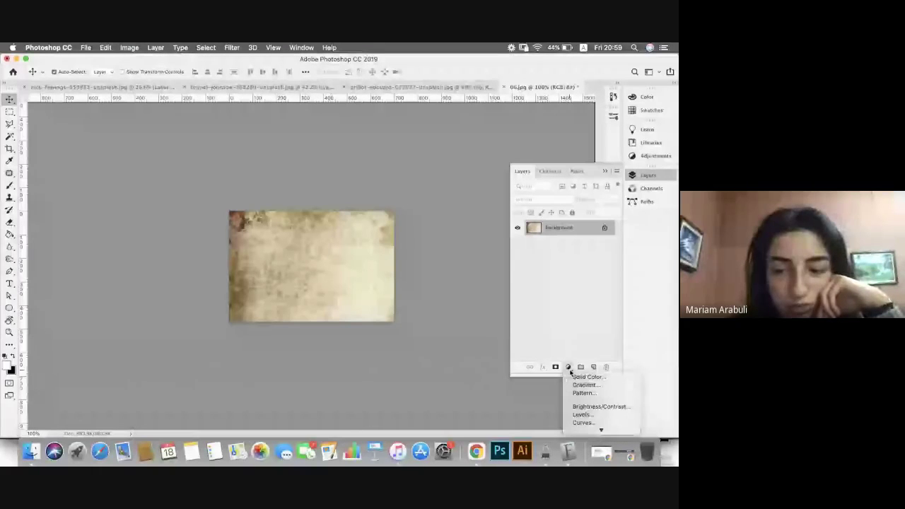
mouse_move(601, 429)
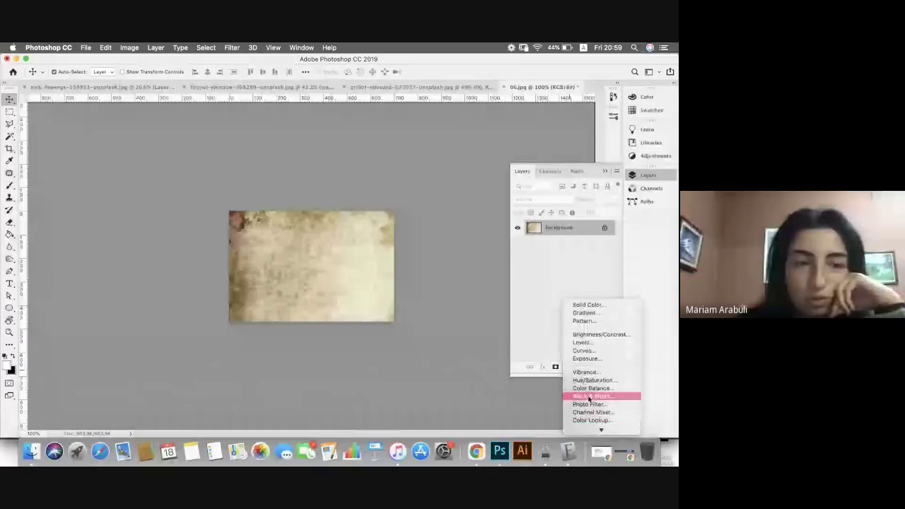
left_click(589, 398)
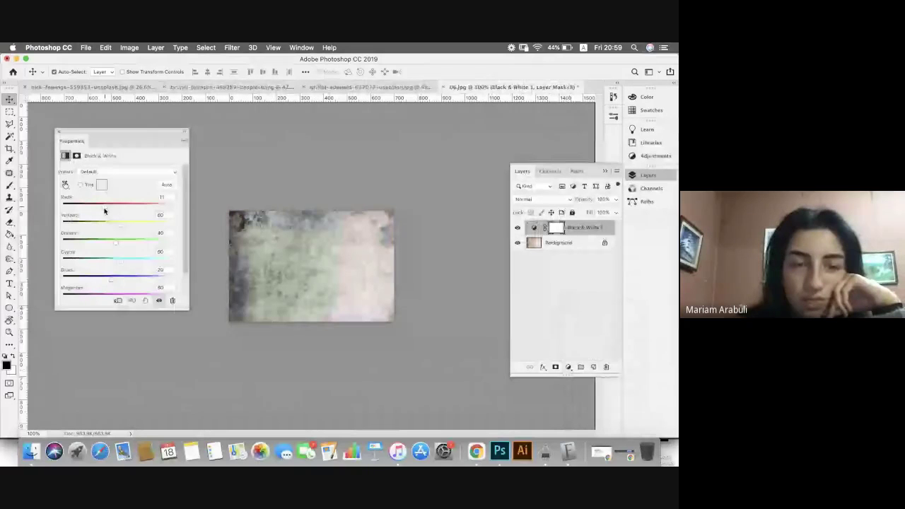
left_click_drag(104, 211, 108, 210)
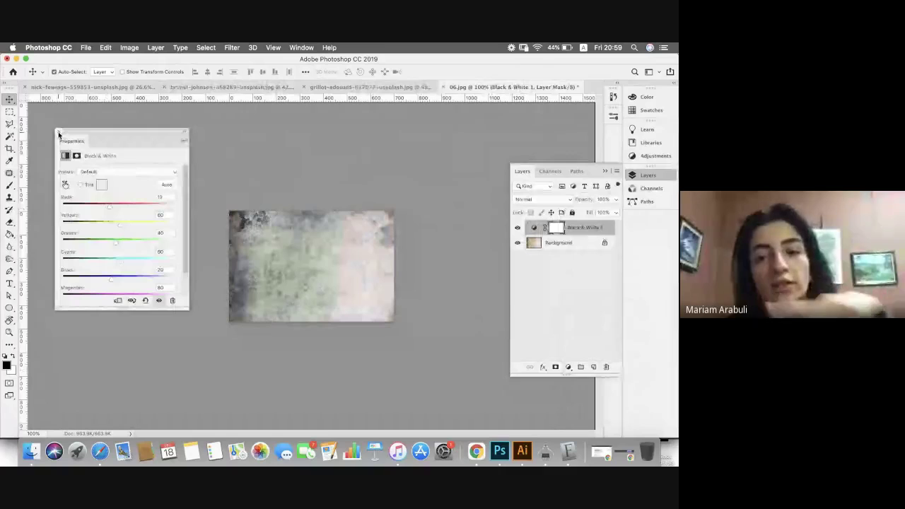
left_click(58, 132)
Step: Unlock the texture's Background layer and merge it with the Black & White adjustment layer
left_click(604, 242)
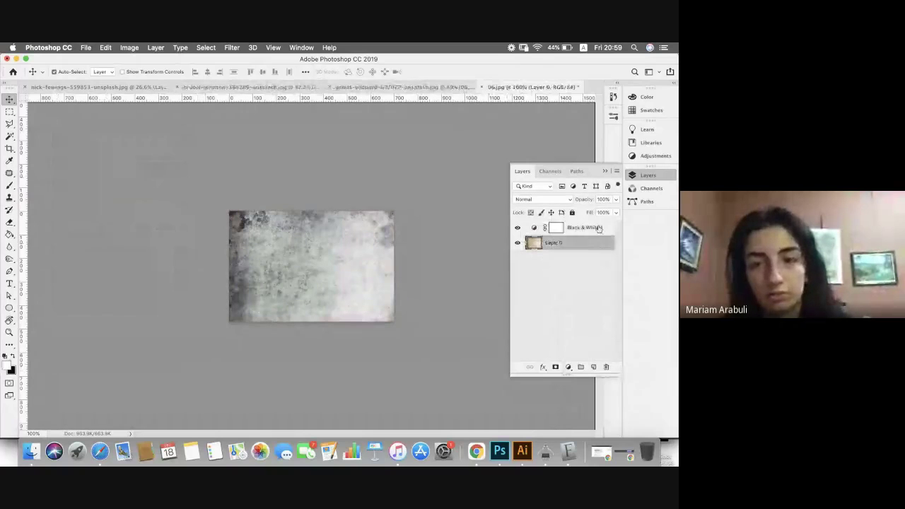
left_click(599, 229, "shift")
right_click(578, 236)
scroll(513, 381, "down", 3)
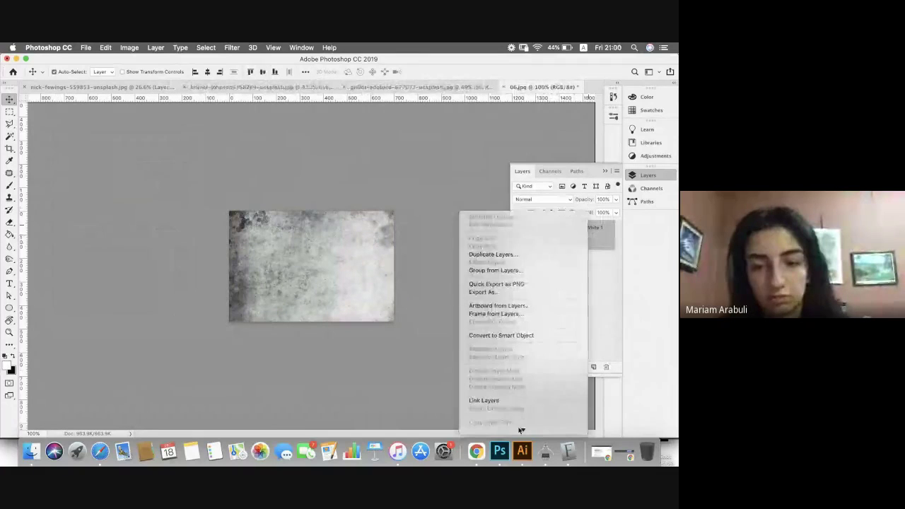
left_click(510, 382)
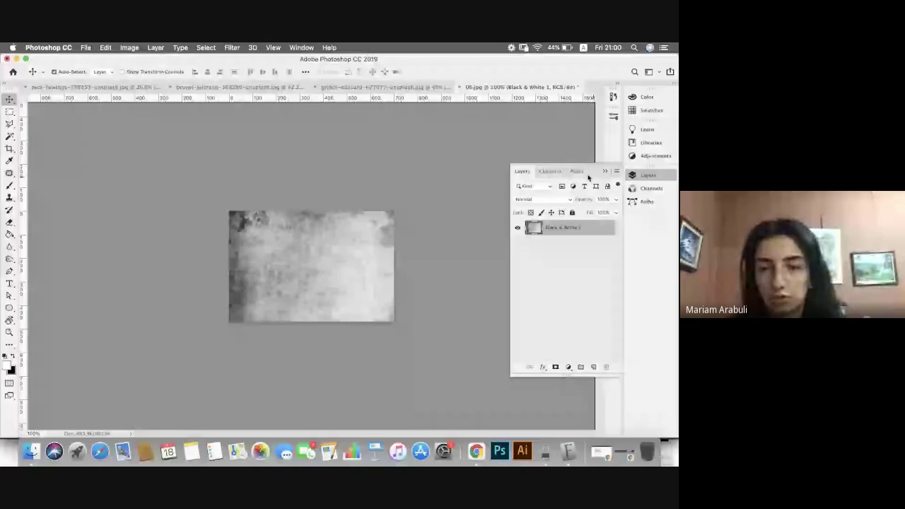
Step: Load the greyscale texture's Red channel as a selection and invert that selection
left_click(550, 171)
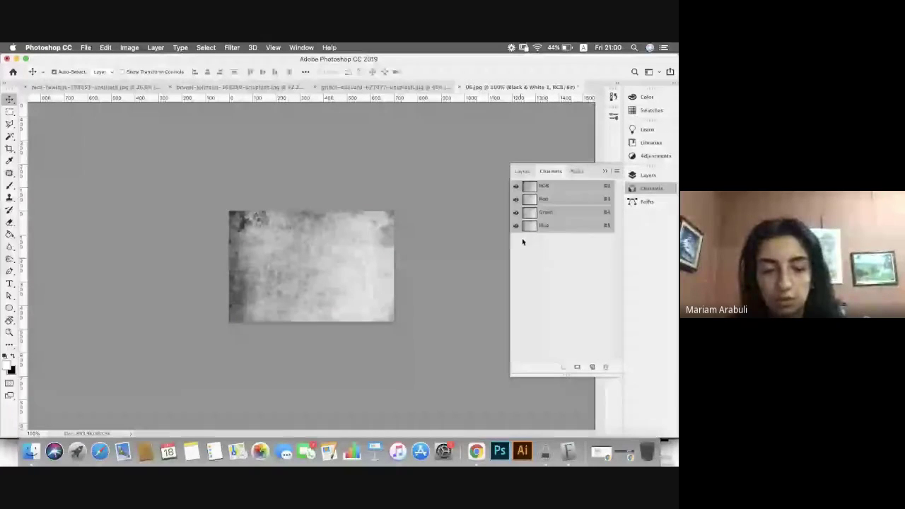
left_click(528, 200)
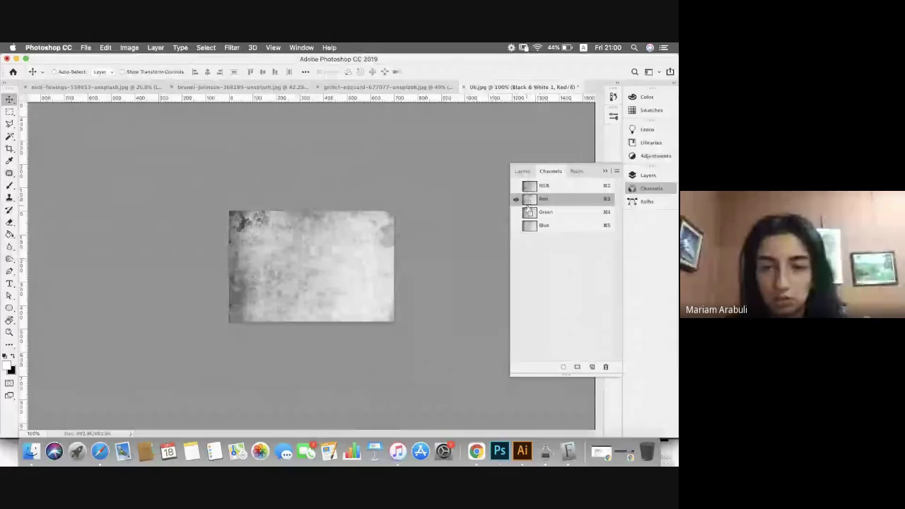
left_click(529, 210, "super")
left_click(538, 185)
left_click(521, 171)
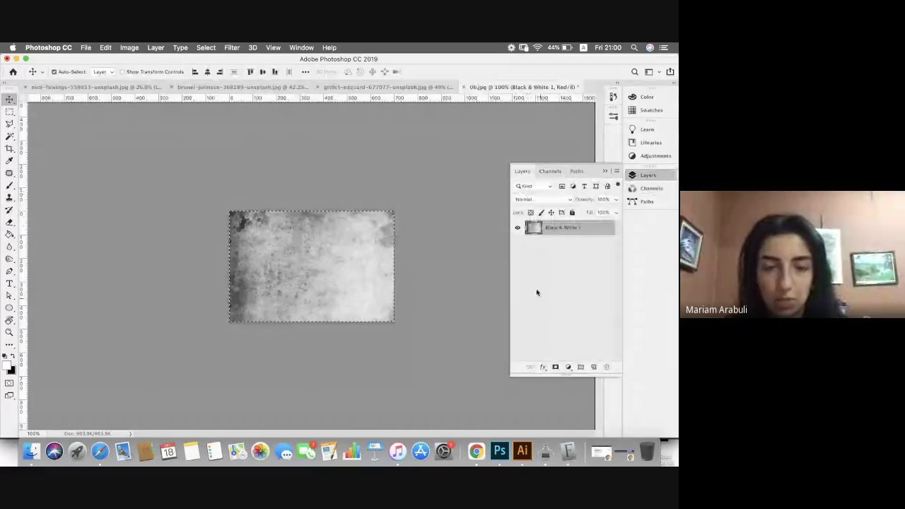
key("super+shift+i")
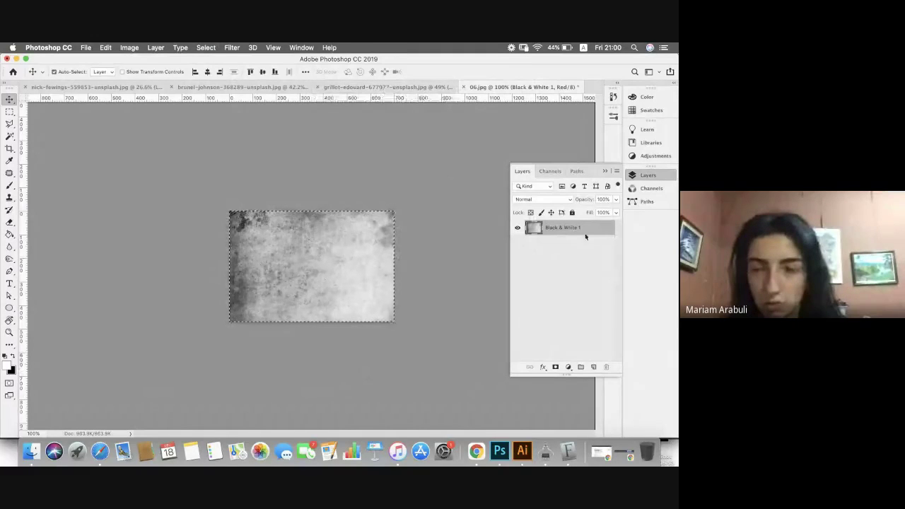
Step: Switch to the canal houses document and delete the 06 texture layer covering the photo
left_click(354, 86)
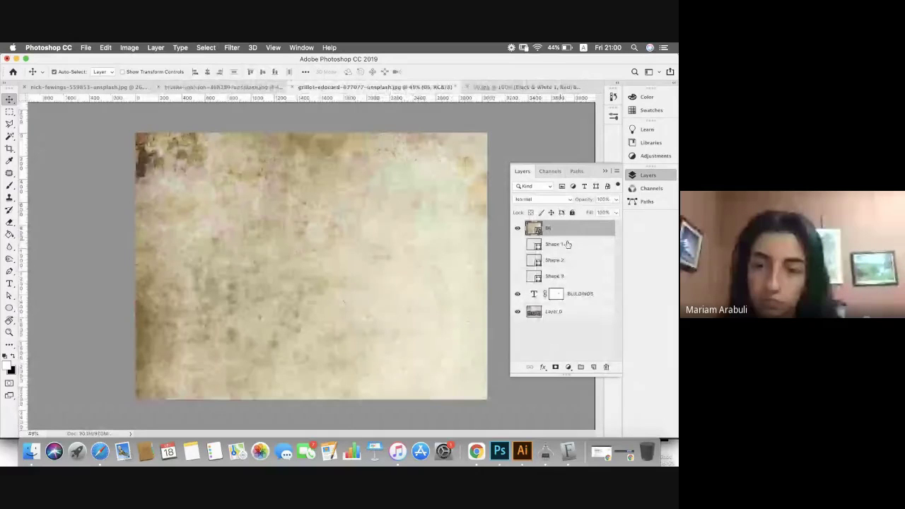
key("Delete")
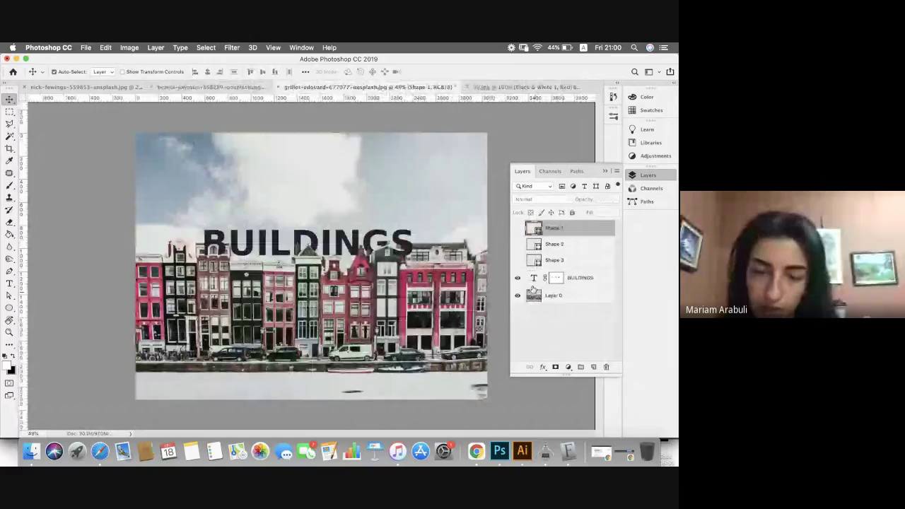
right_click(533, 278)
scroll(530, 403, "down", 3)
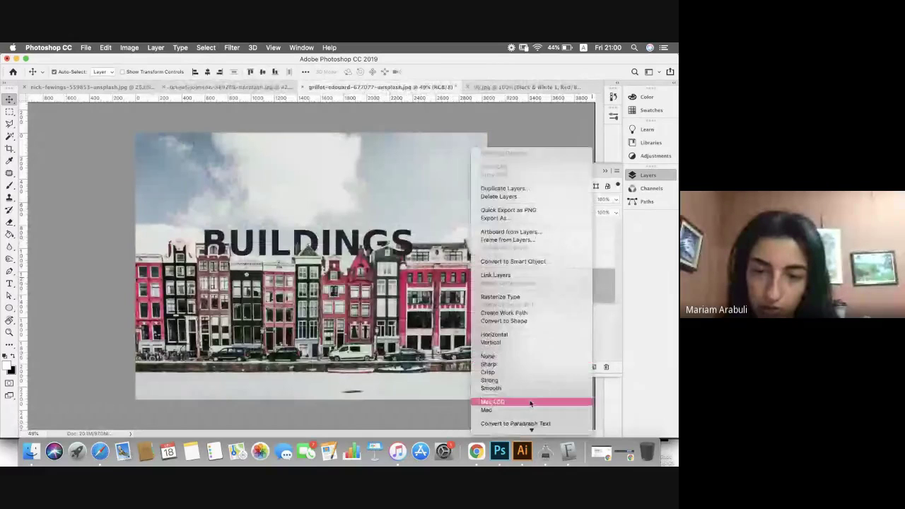
scroll(536, 422, "down", 3)
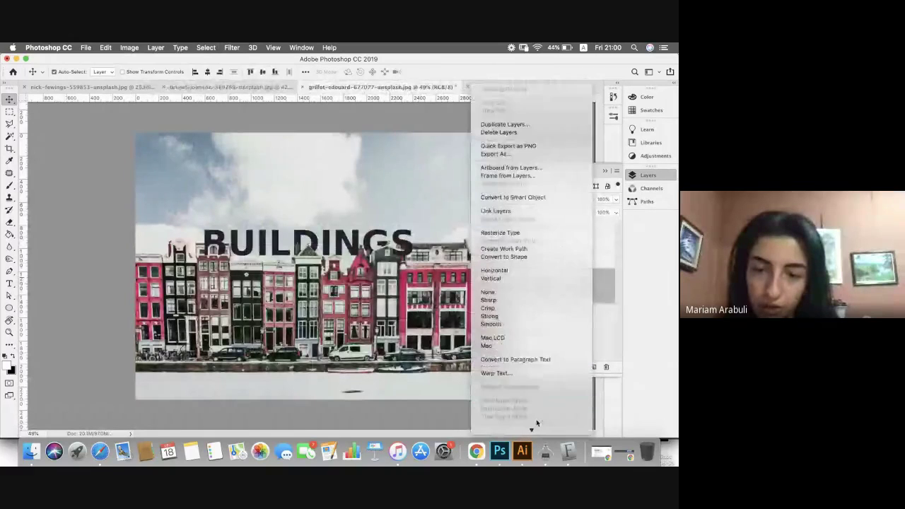
scroll(536, 424, "down", 4)
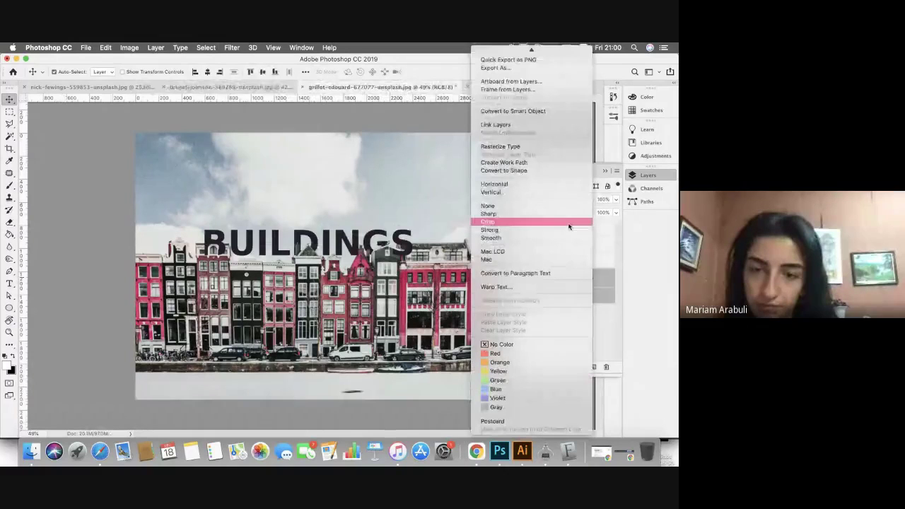
left_click(600, 263)
right_click(557, 278)
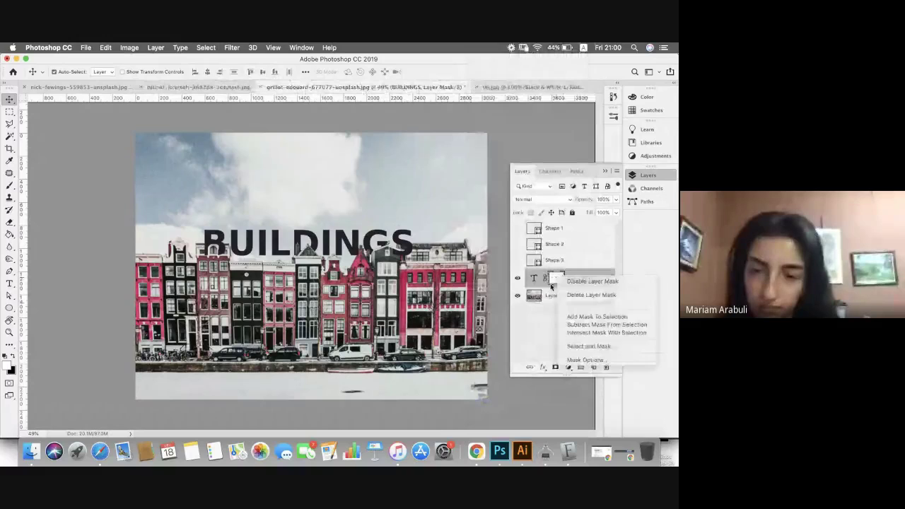
left_click(555, 280)
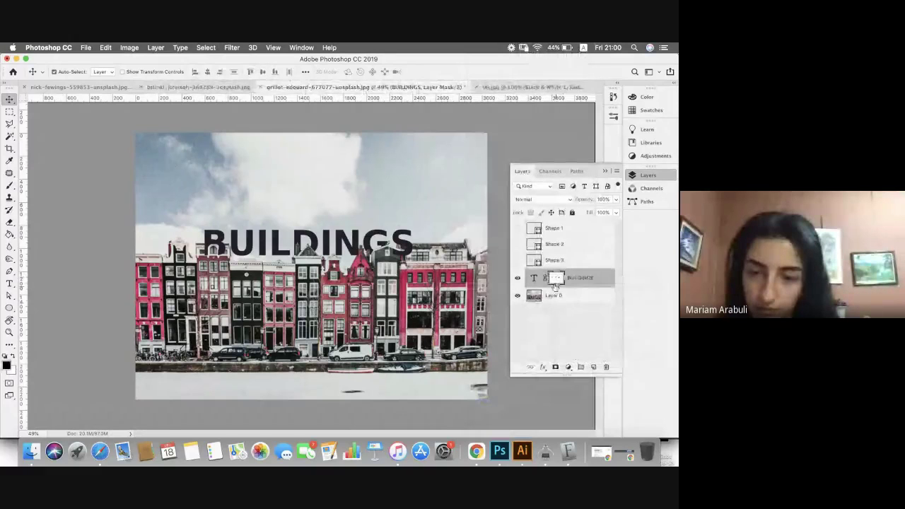
right_click(555, 282)
left_click(556, 282)
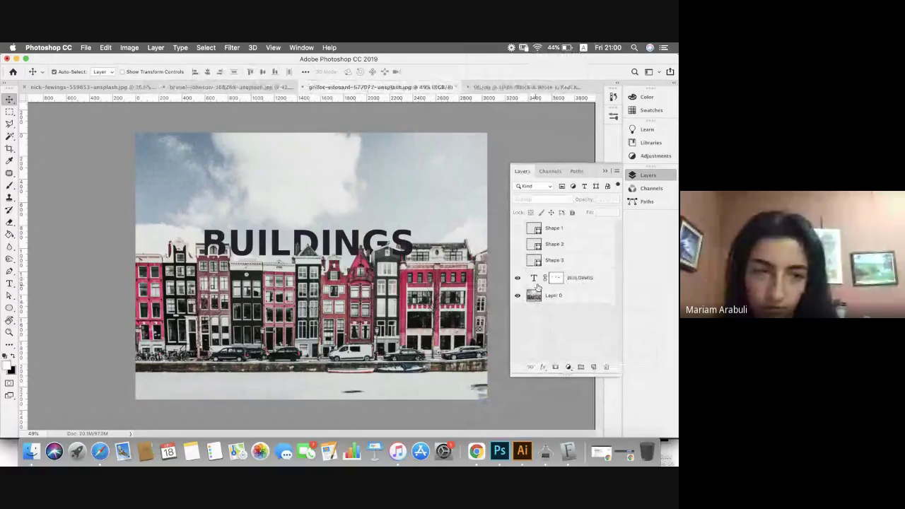
left_click(557, 283)
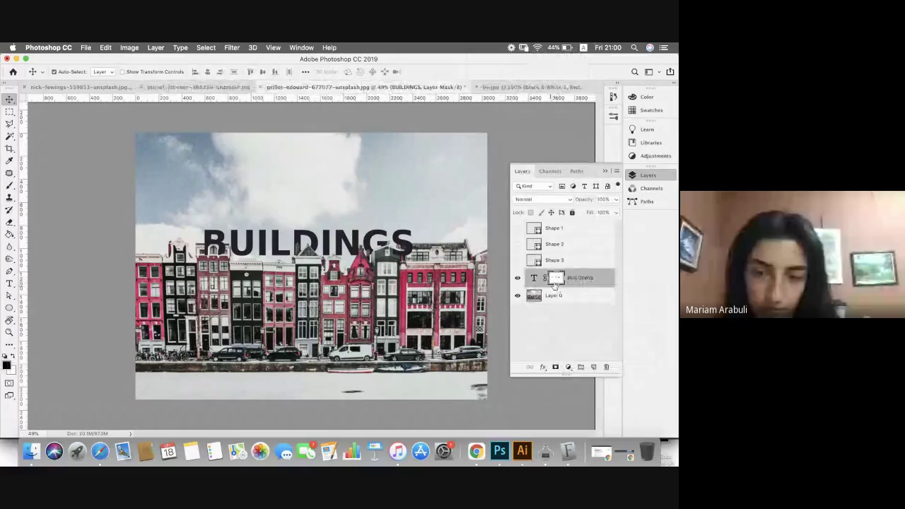
right_click(554, 282)
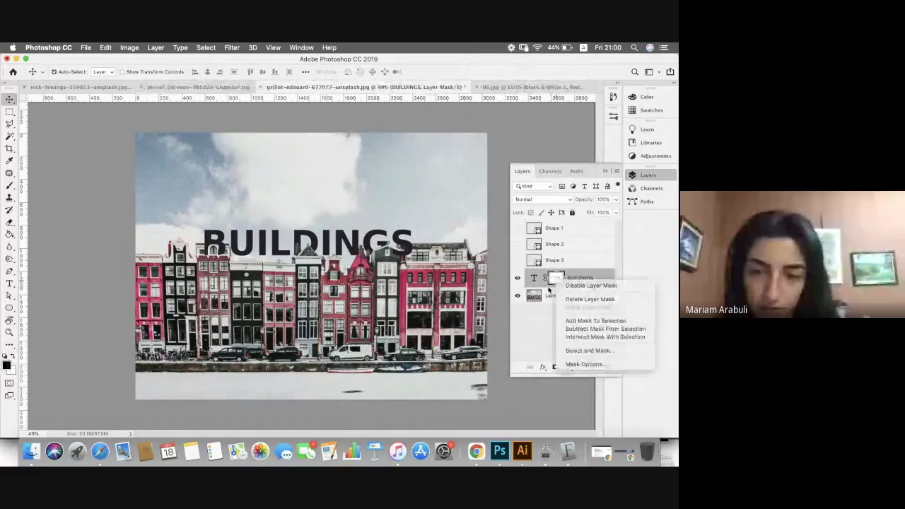
left_click(571, 299)
Step: Rasterize the BUILDINGS text layer and merge it with the canal houses photo layer beneath it
right_click(592, 278)
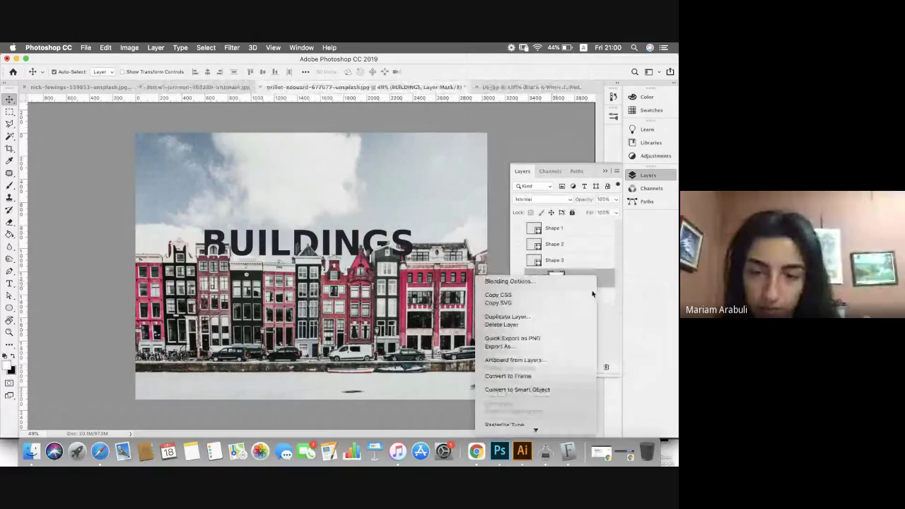
left_click(530, 373)
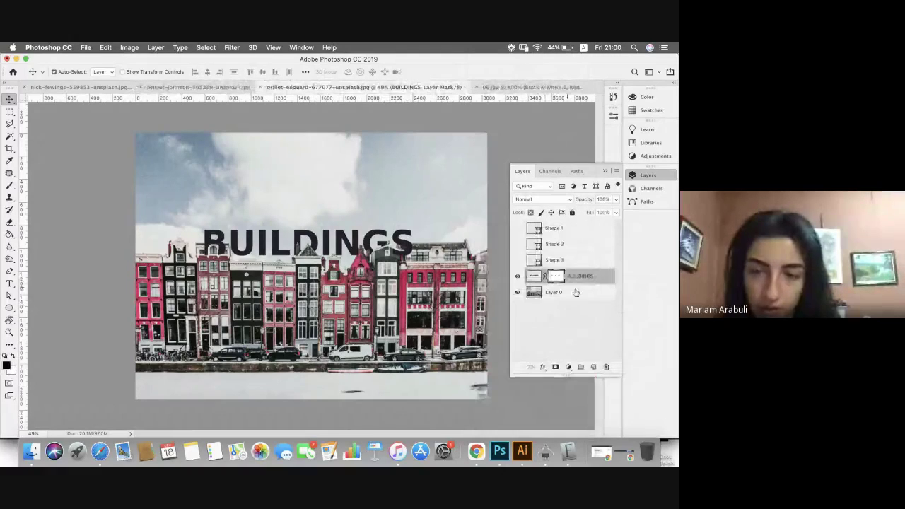
left_click(575, 292, "shift")
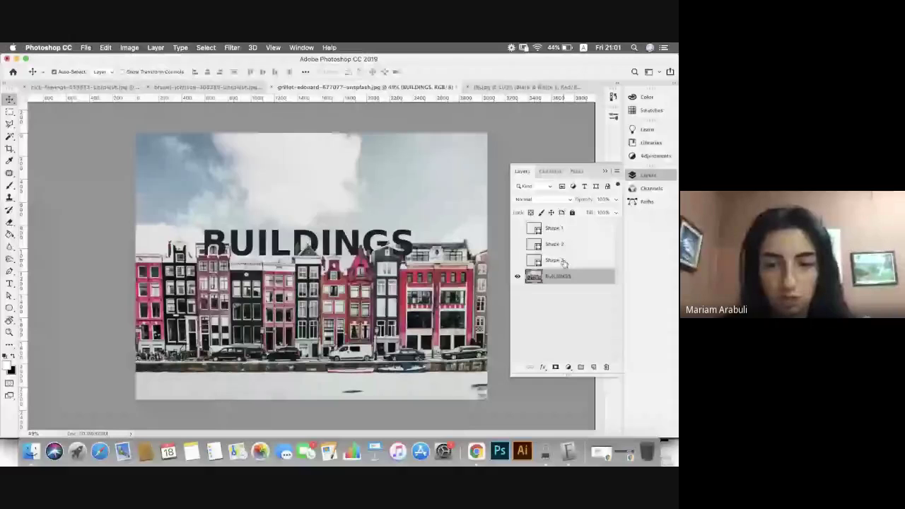
key("super+e")
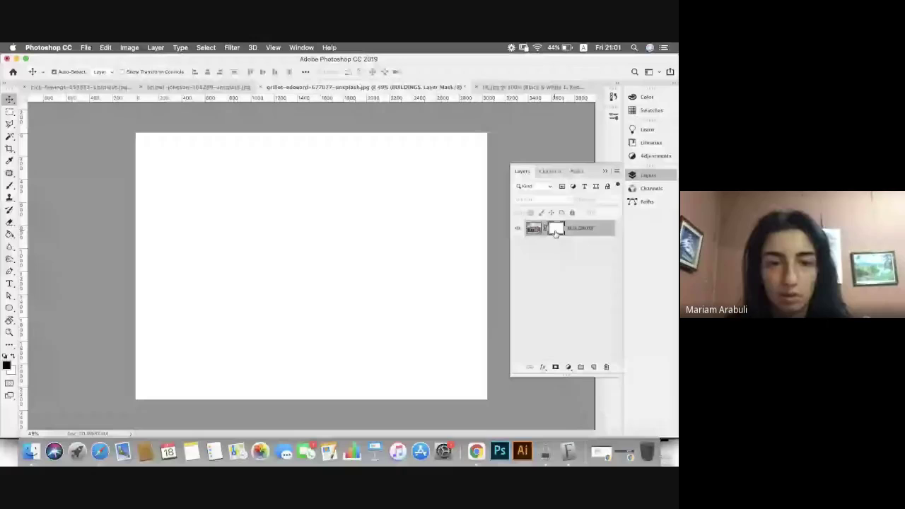
Step: Copy the selected greyscale texture from 06.jpg, paste it into the BUILDINGS layer's mask in the canal houses document, and deselect
left_click(530, 86)
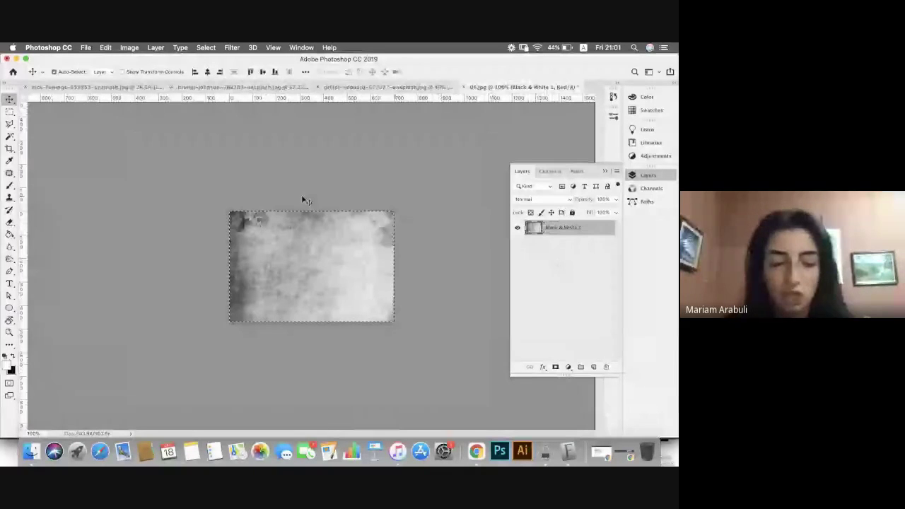
left_click(419, 86)
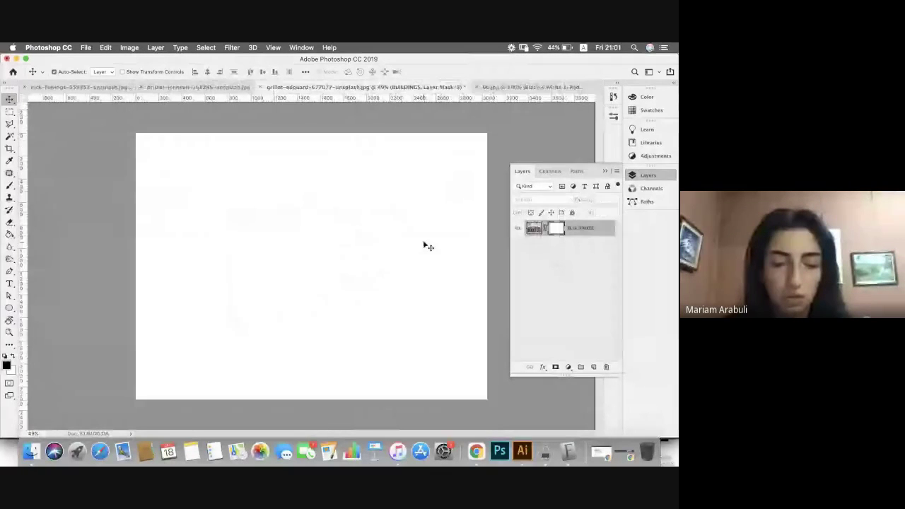
key("super+v")
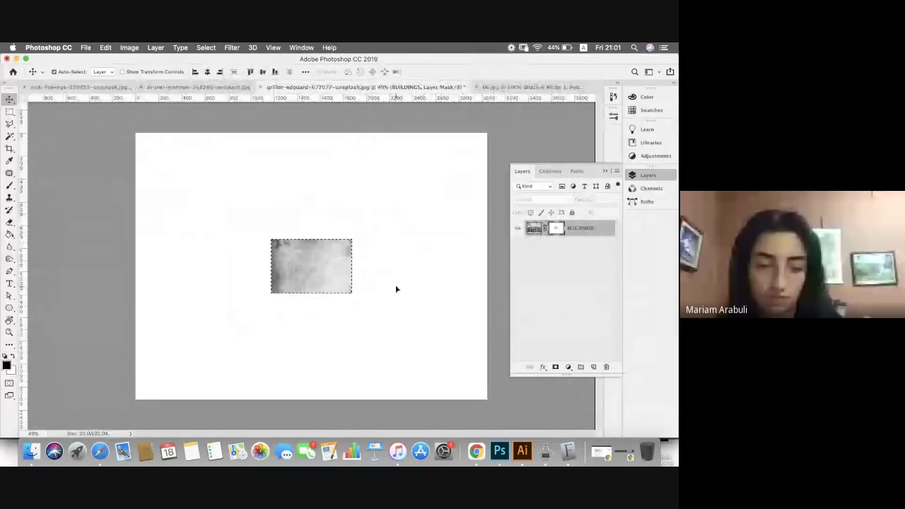
key("super+d")
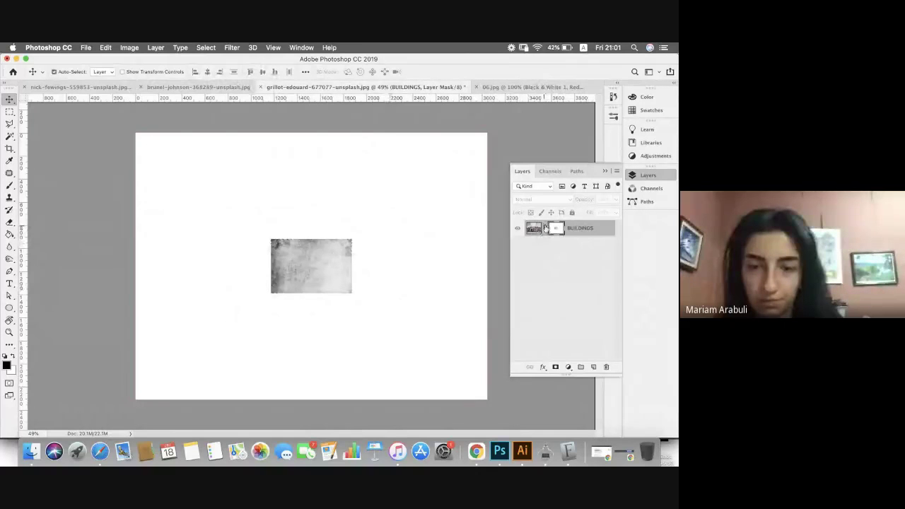
Step: Leave the mask-only view, unlink the layer mask from the BUILDINGS image, and make the mask active
left_click(545, 227)
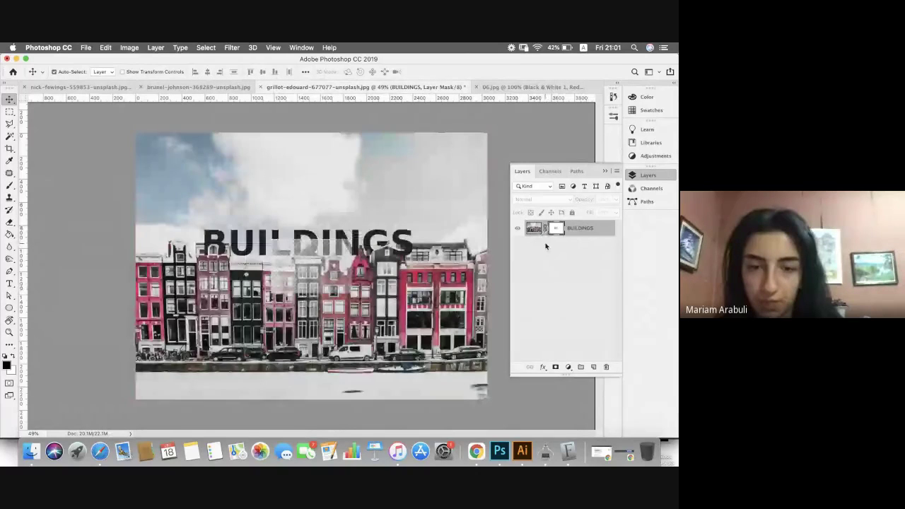
left_click(541, 228)
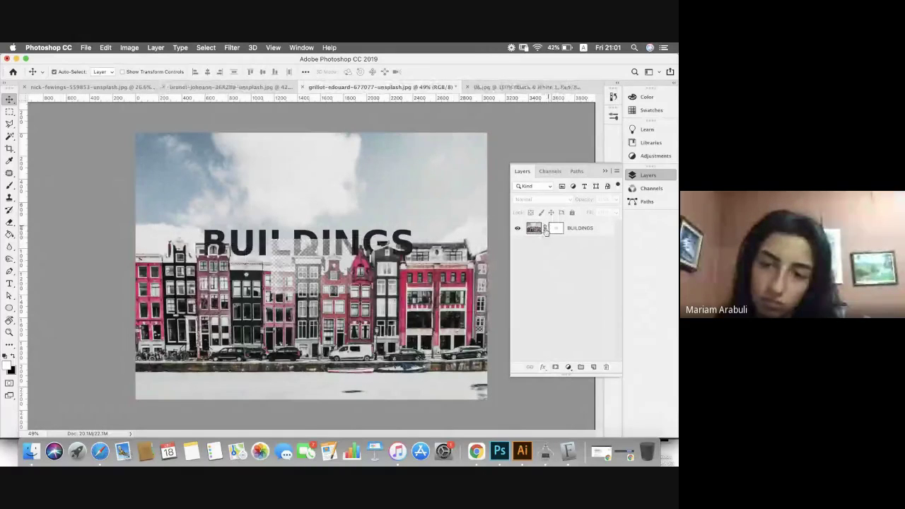
left_click(544, 228)
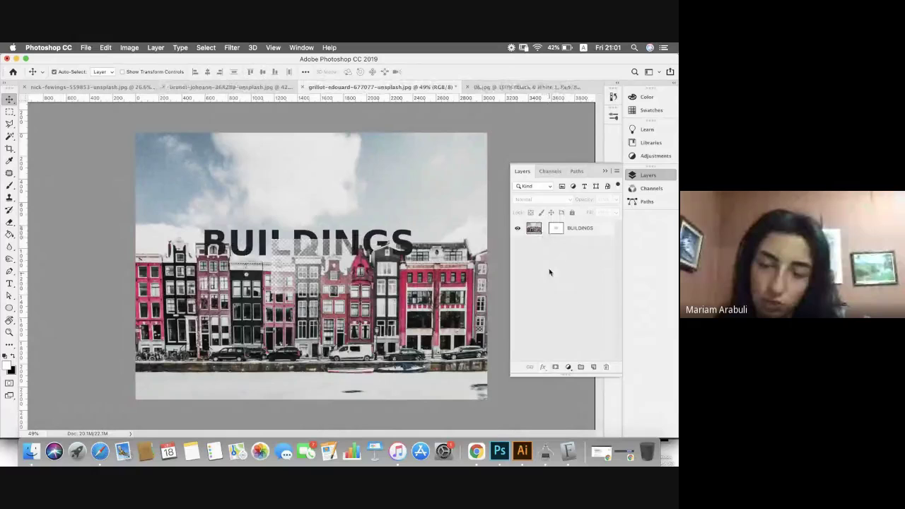
left_click(555, 229)
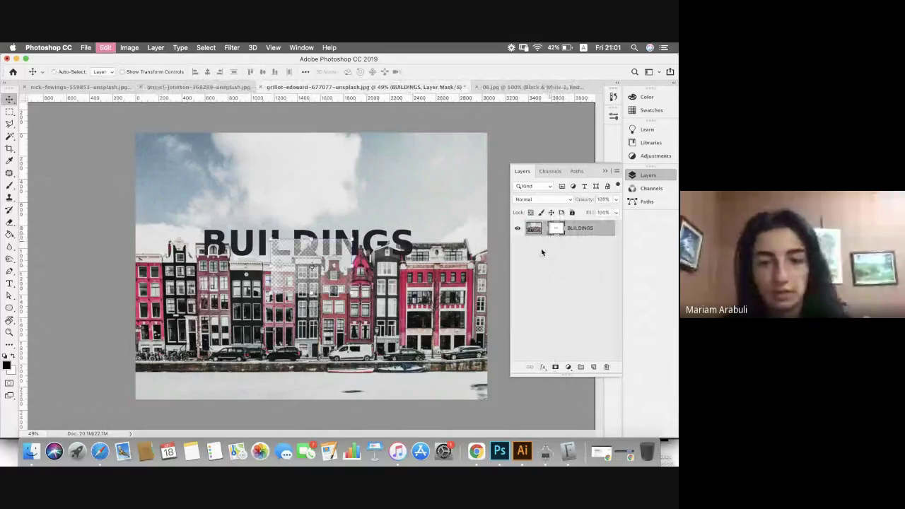
Step: Free-transform the texture in the BUILDINGS mask so it is enlarged to cover the whole canvas
key("super+t")
left_click_drag(352, 270, 491, 266)
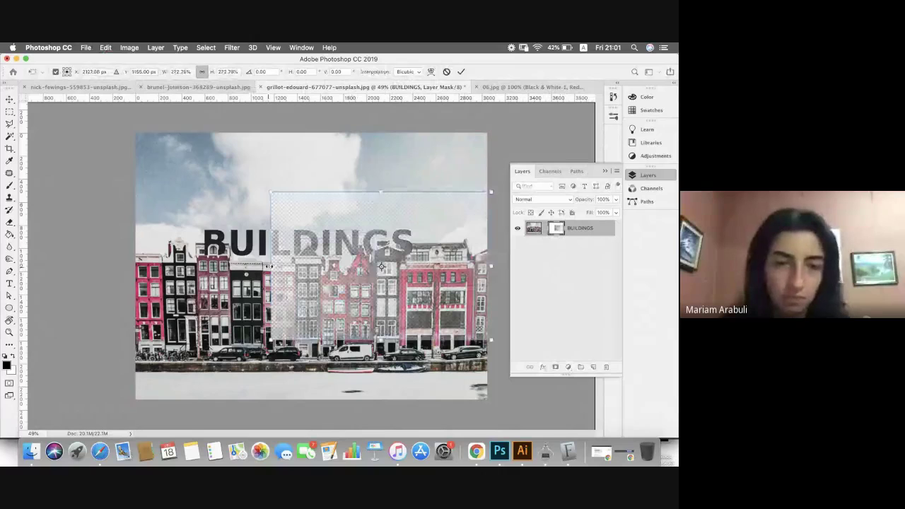
left_click_drag(269, 267, 128, 269)
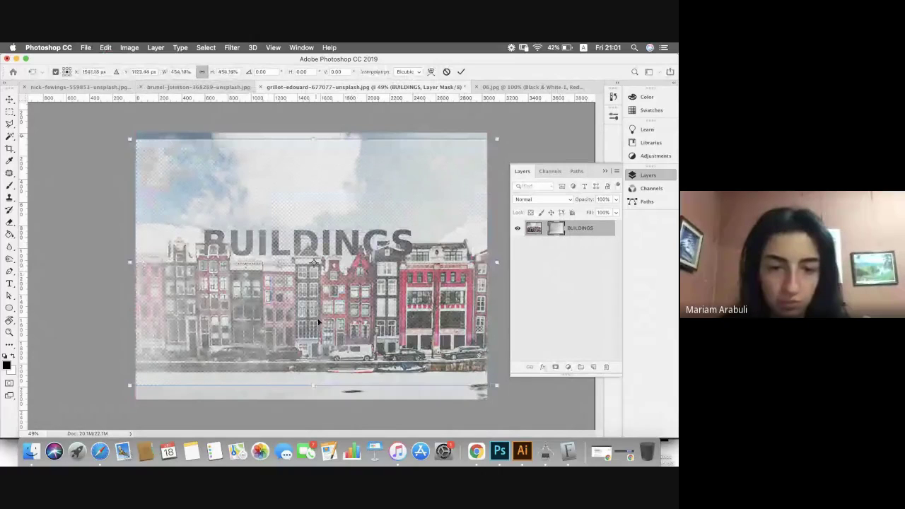
left_click_drag(311, 389, 311, 399)
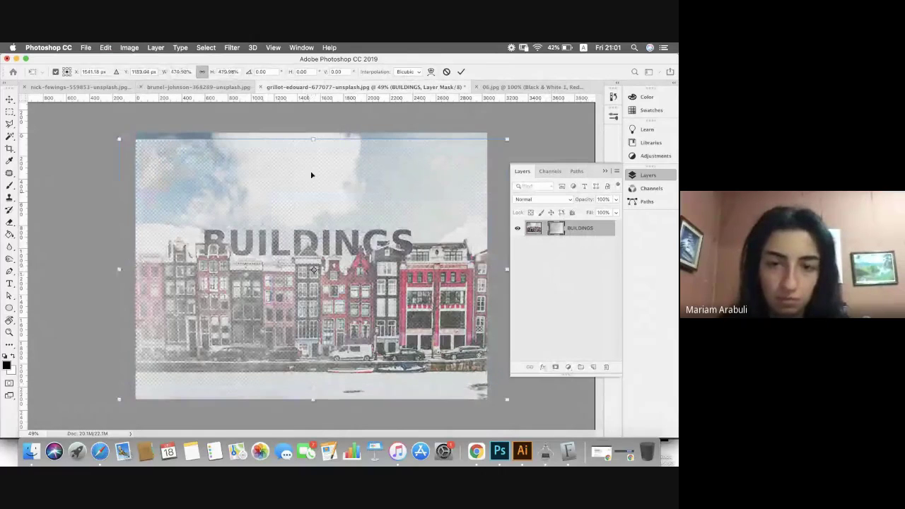
key("Return")
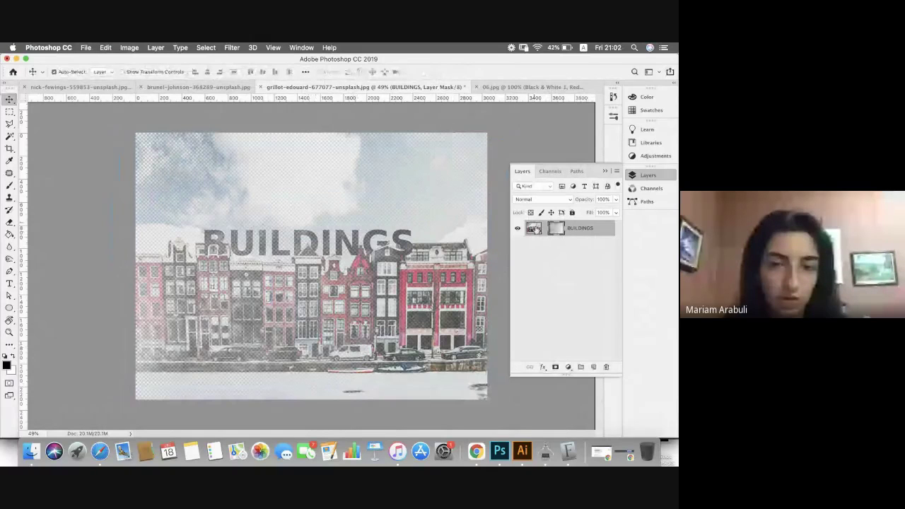
Step: Add a new layer beneath the masked BUILDINGS layer and fill it with red using the Paint Bucket
left_click(534, 228)
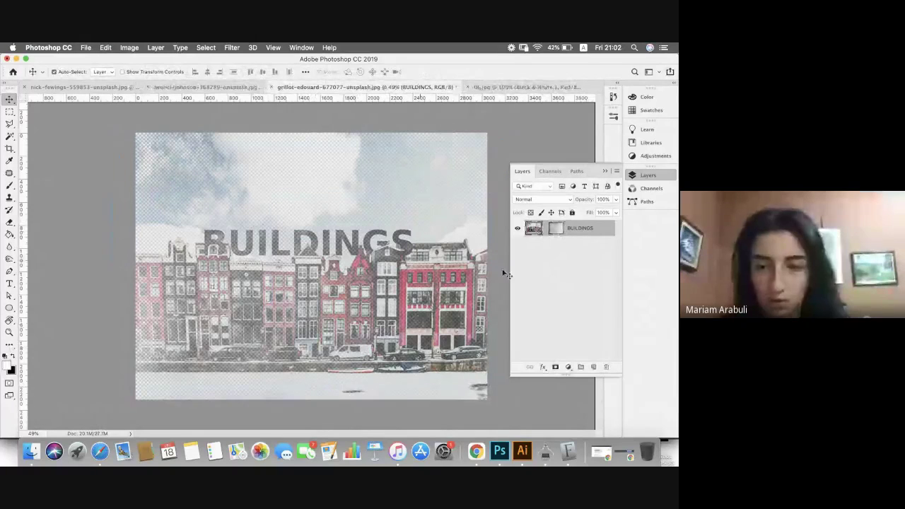
left_click(594, 368)
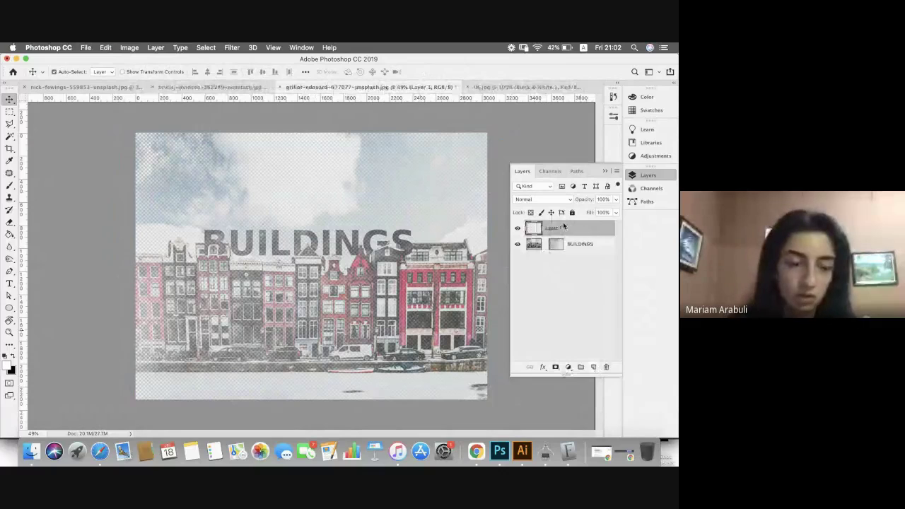
left_click_drag(563, 226, 565, 253)
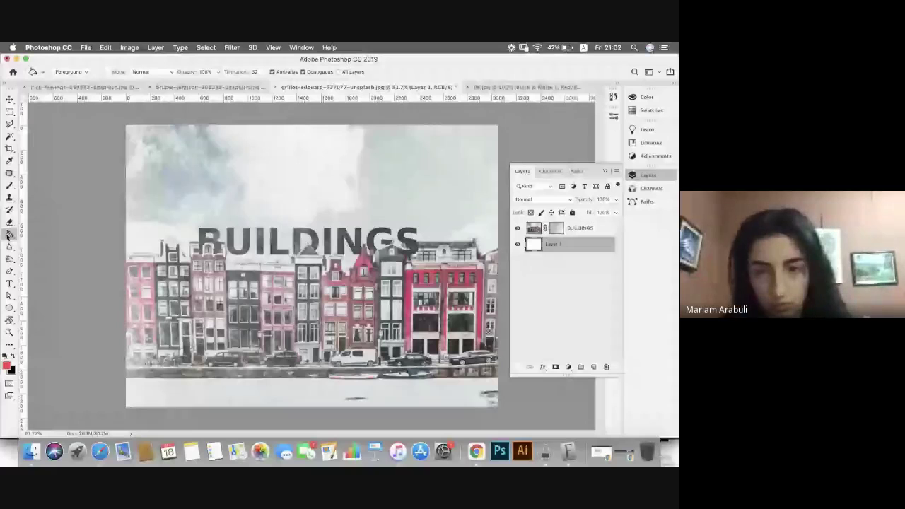
left_click(351, 349)
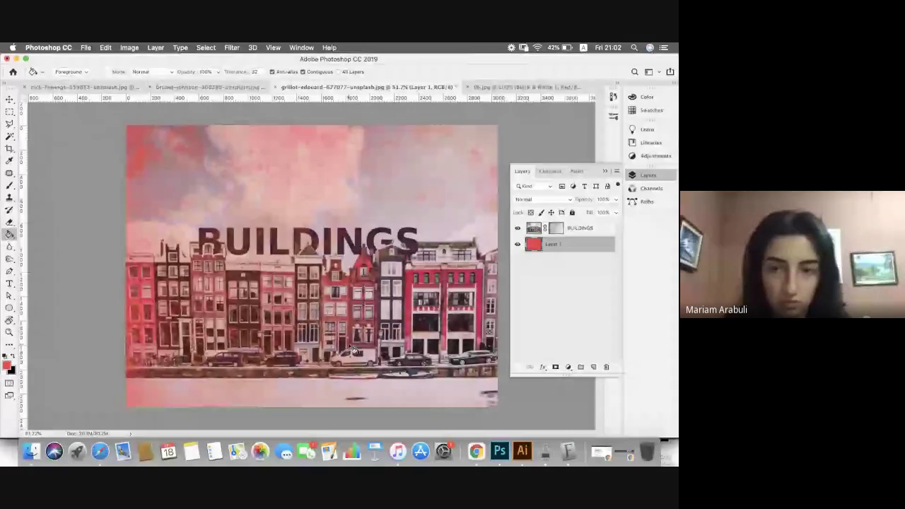
Step: Try filling the layer beneath BUILDINGS with green #39fa78, and undo the fill
left_click(7, 365)
left_click(561, 187)
left_click(524, 116)
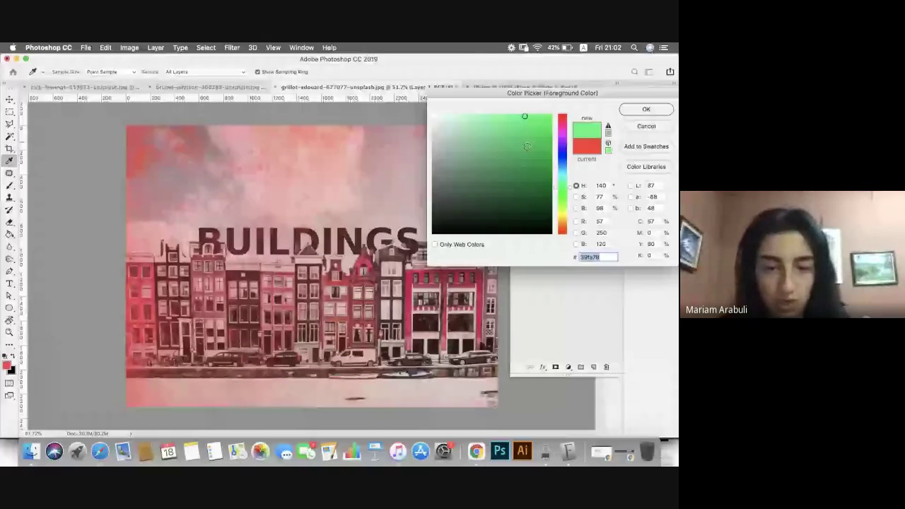
key("Return")
left_click(290, 326)
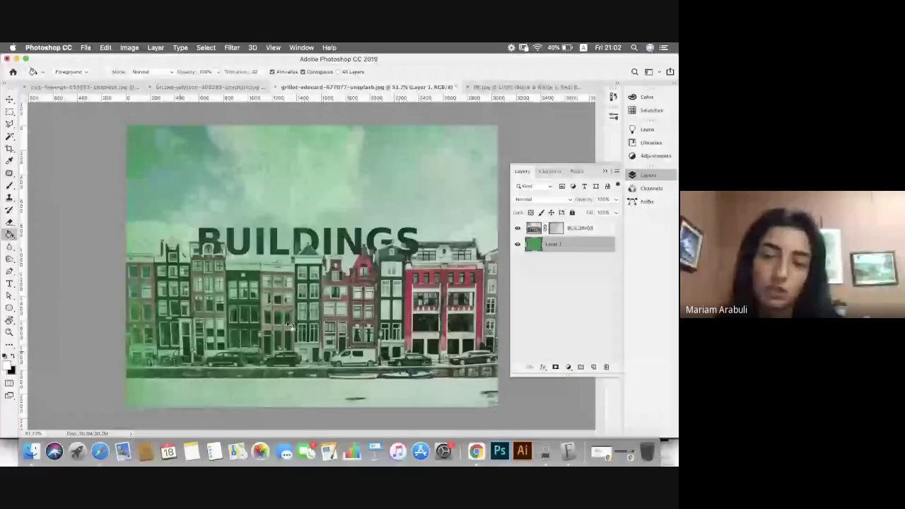
key("super+z")
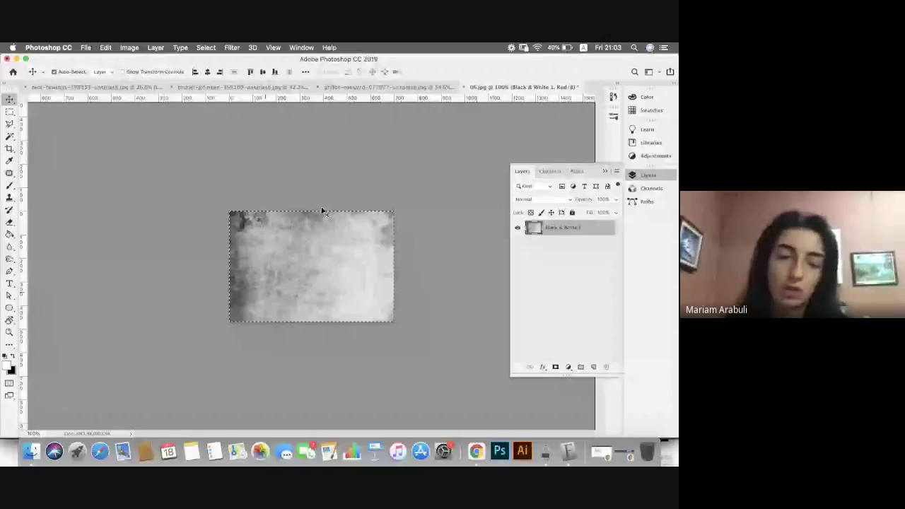
Step: In the canal houses document, toggle the visibility of the white layer beneath BUILDINGS and select that layer
key("ctrl+shift+Tab")
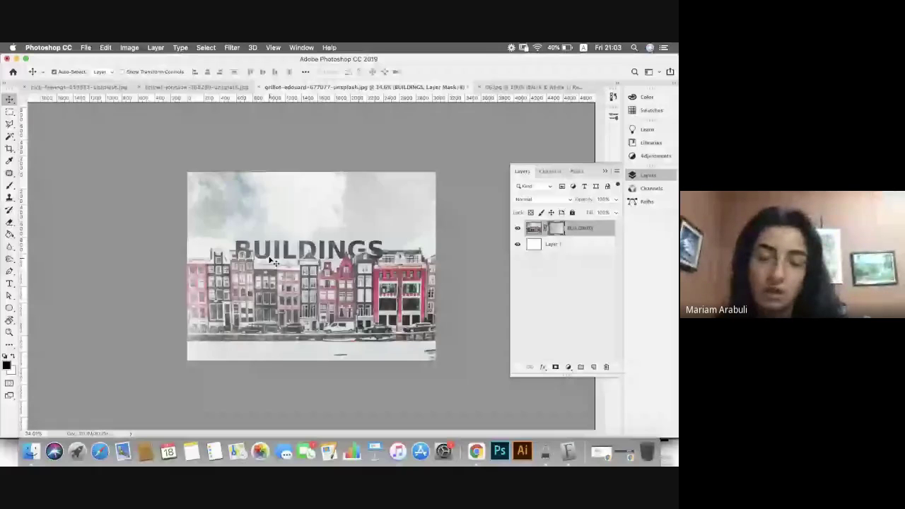
left_click(517, 243)
left_click(558, 244)
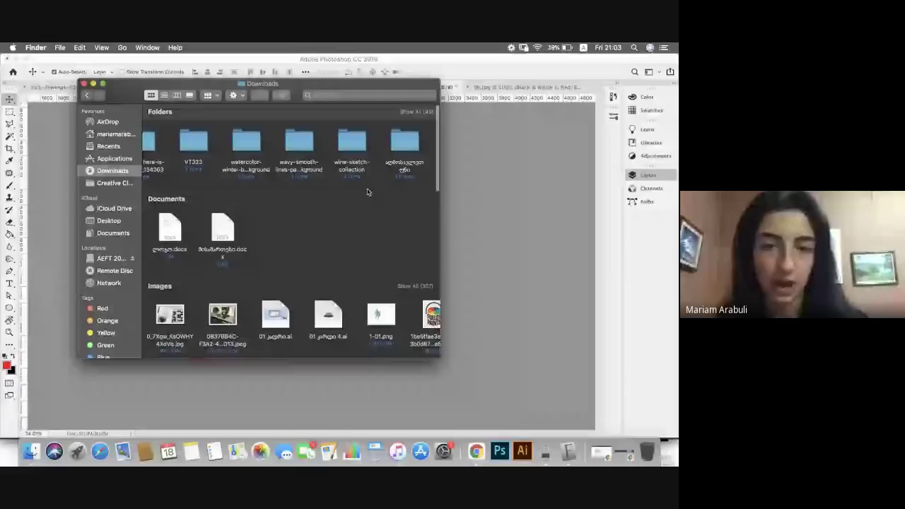
Step: In Finder's Downloads folder, open the Textures (Pt 1) folder and its Washed & Worn Textures subfolder
scroll(365, 191, "right", 3)
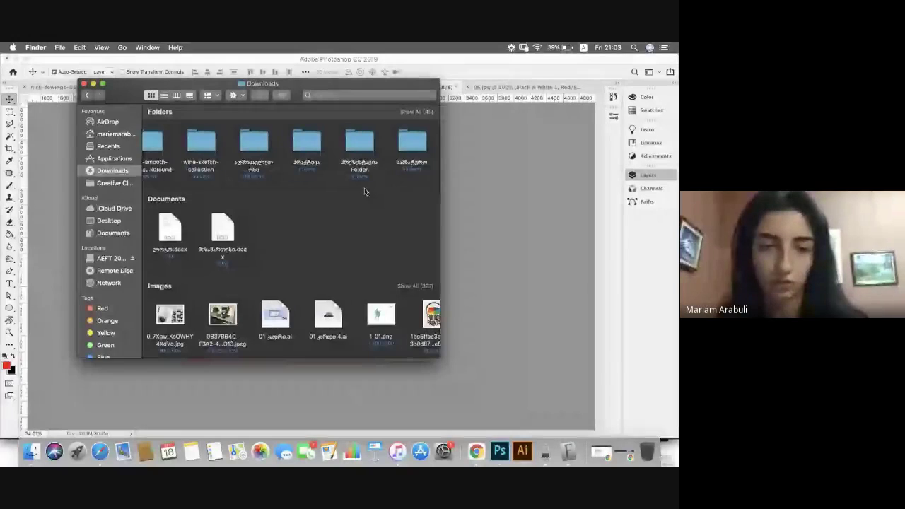
scroll(365, 192, "right", 3)
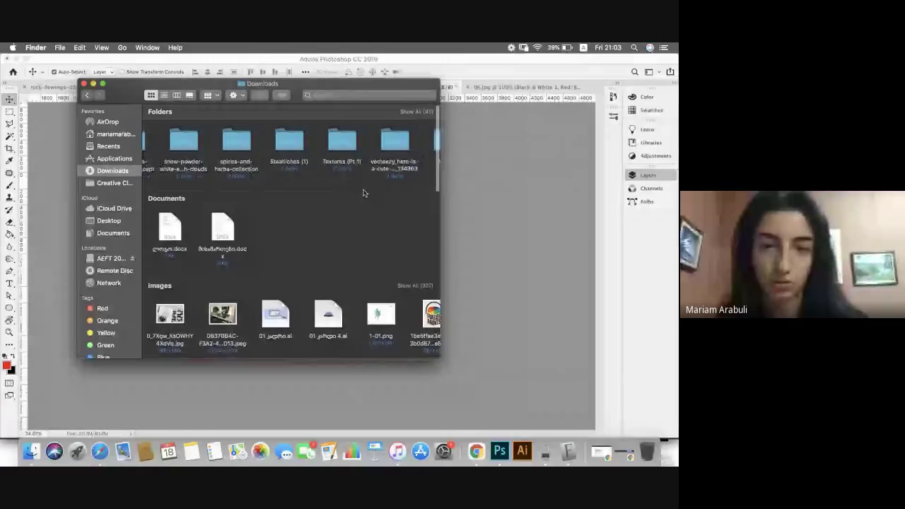
left_click(384, 145)
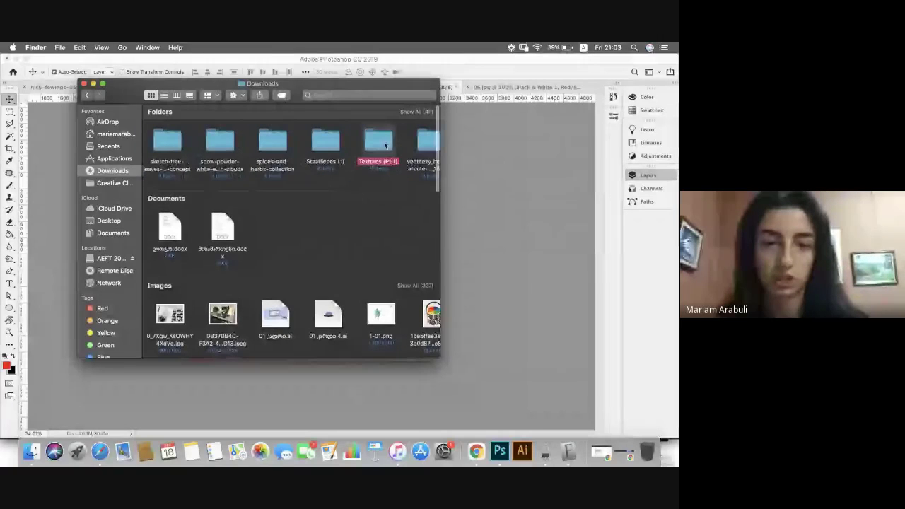
double_click(385, 145)
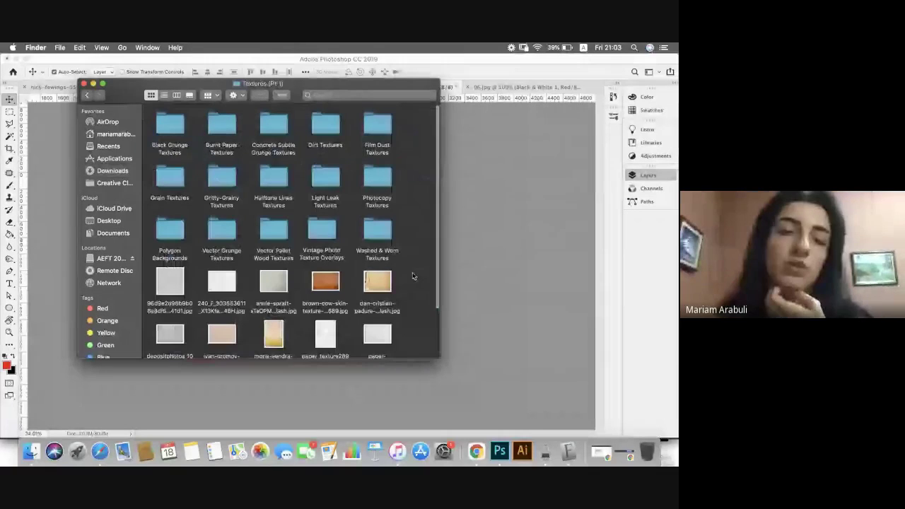
left_click(376, 228)
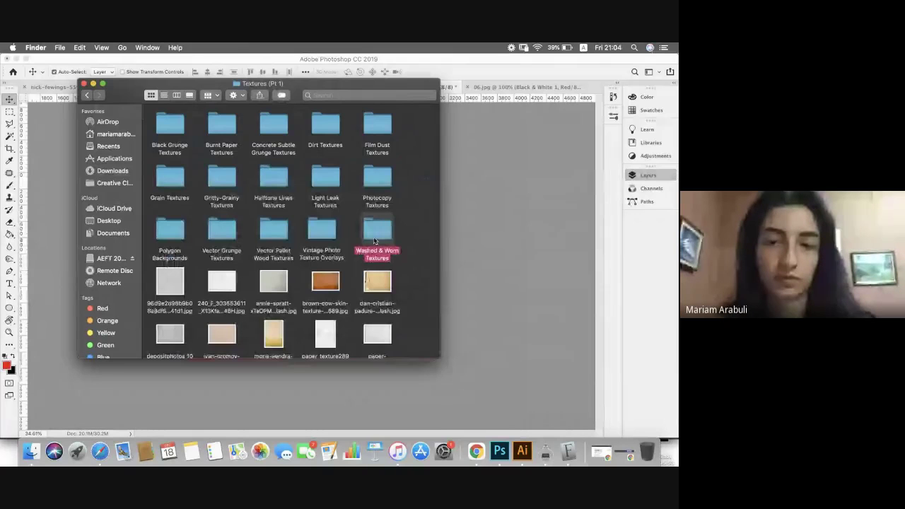
double_click(374, 241)
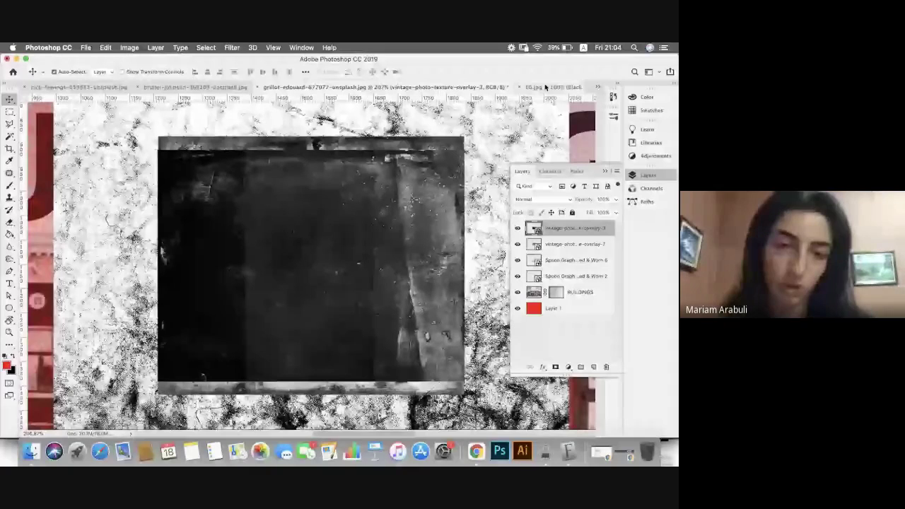
Step: Return from 06.jpg to the canal houses document and move the vintage-photo-texture-overlay-3 layer about 58 px left and 35 px down
left_click(545, 87)
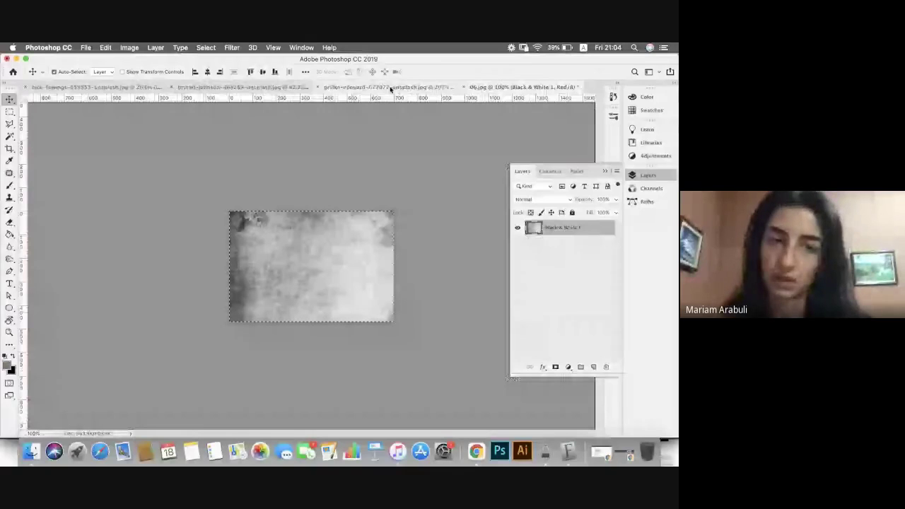
left_click_drag(390, 89, 309, 275)
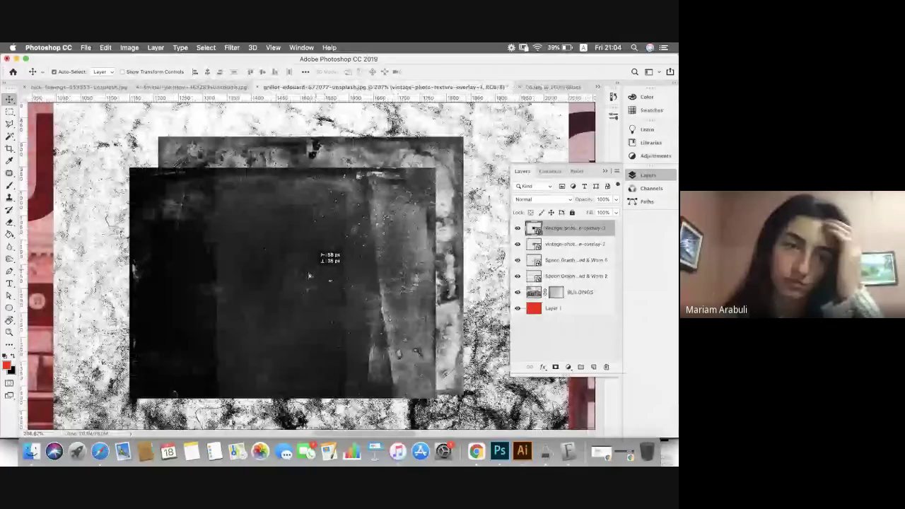
Step: Browse the Downloads folder and open vintage-photo-texture-overlay-3.jpg as a separate document
left_click(86, 47)
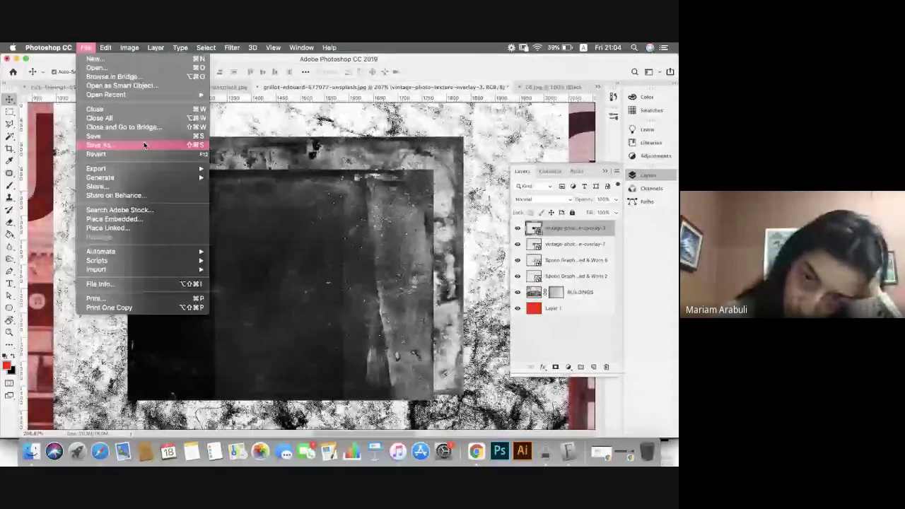
left_click(143, 145)
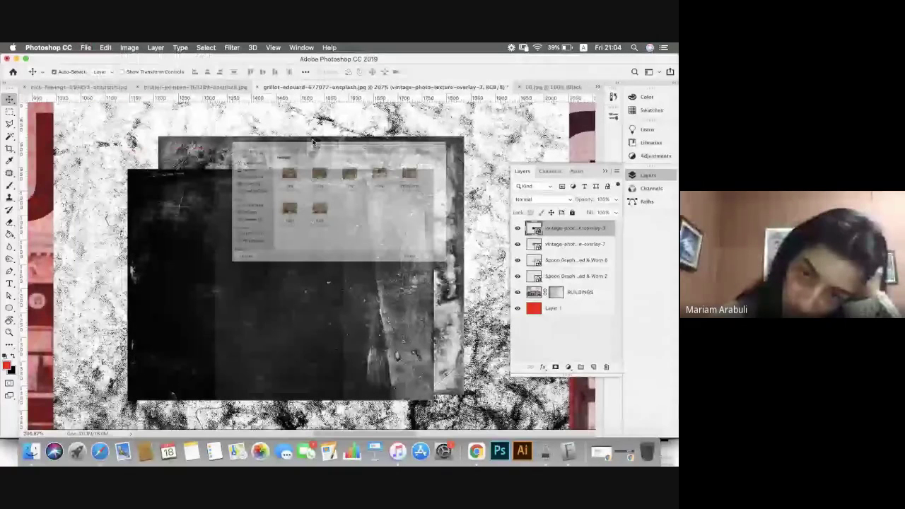
left_click(315, 106)
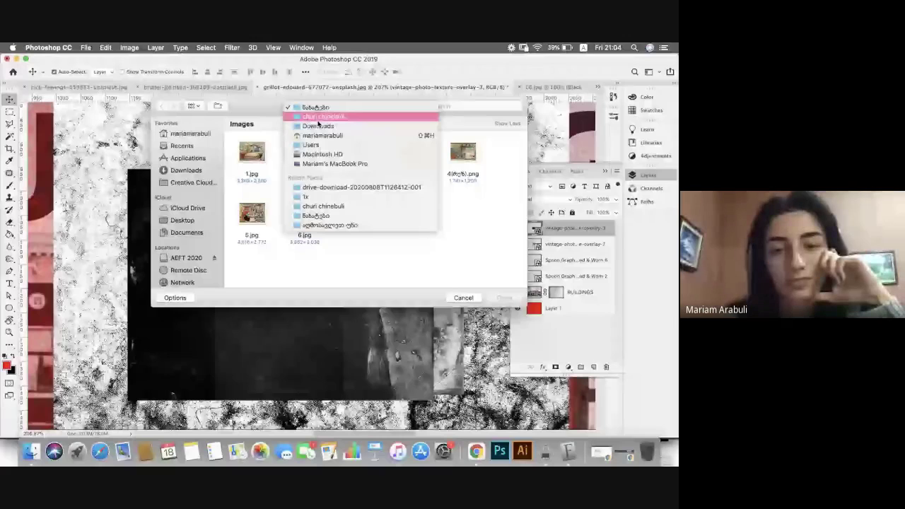
left_click(318, 126)
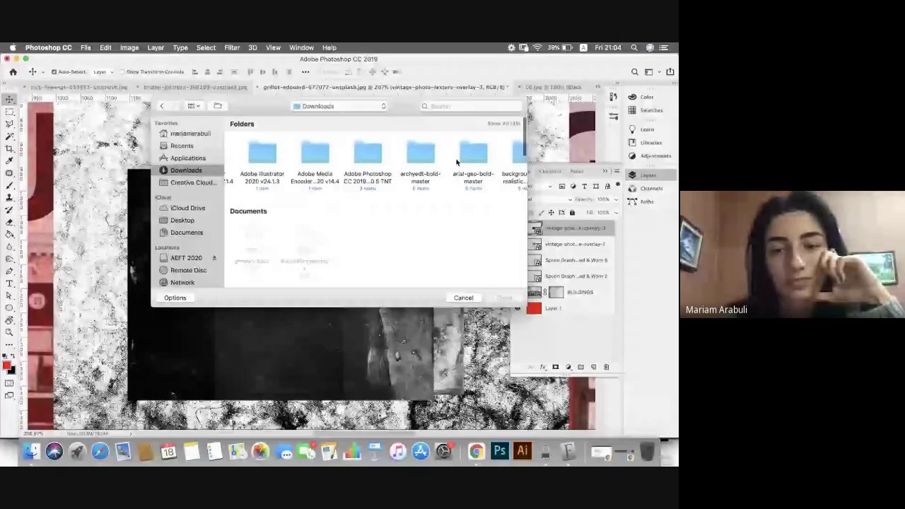
scroll(455, 163, "right", 5)
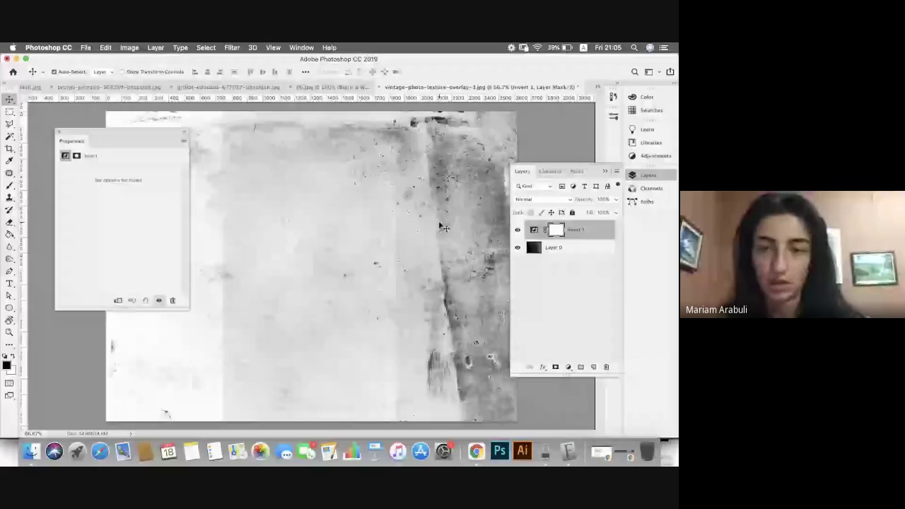
Step: Merge the Invert adjustment layer with Layer 0 in the vintage-photo-texture-overlay-3 document
left_click(582, 251)
left_click(582, 251)
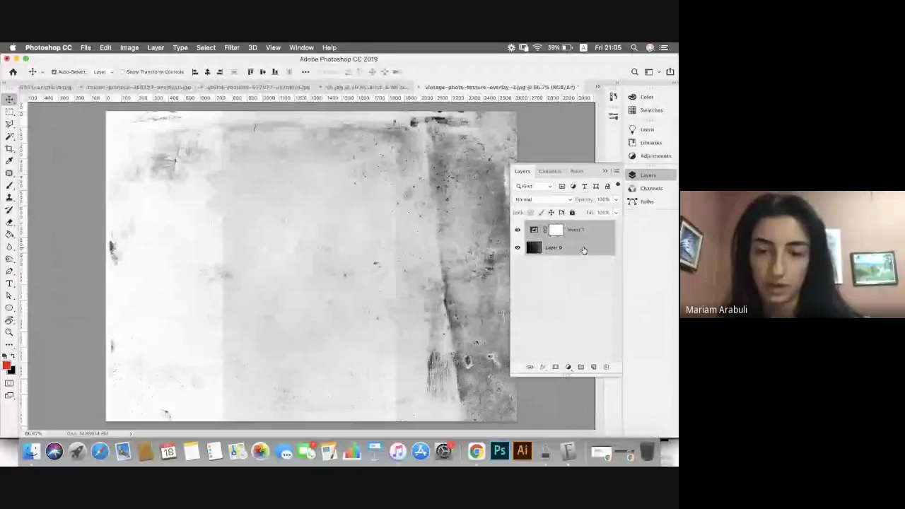
right_click(583, 250)
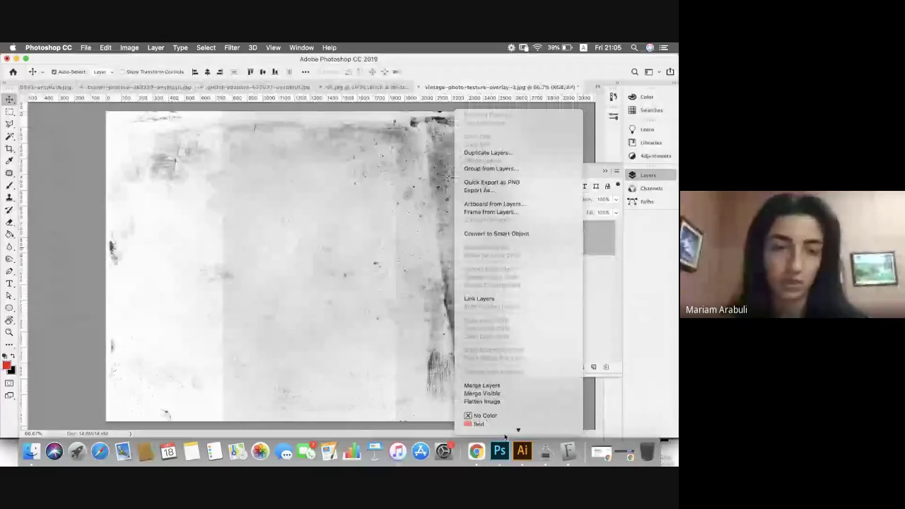
left_click(481, 385)
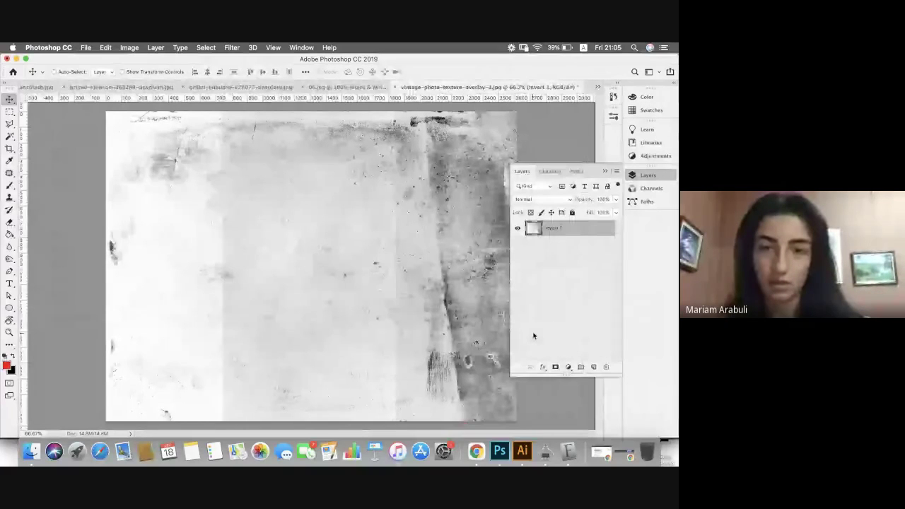
Step: Return to the canal houses document, hide the texture layers above BUILDINGS and delete the BUILDINGS layer mask
left_click(341, 87)
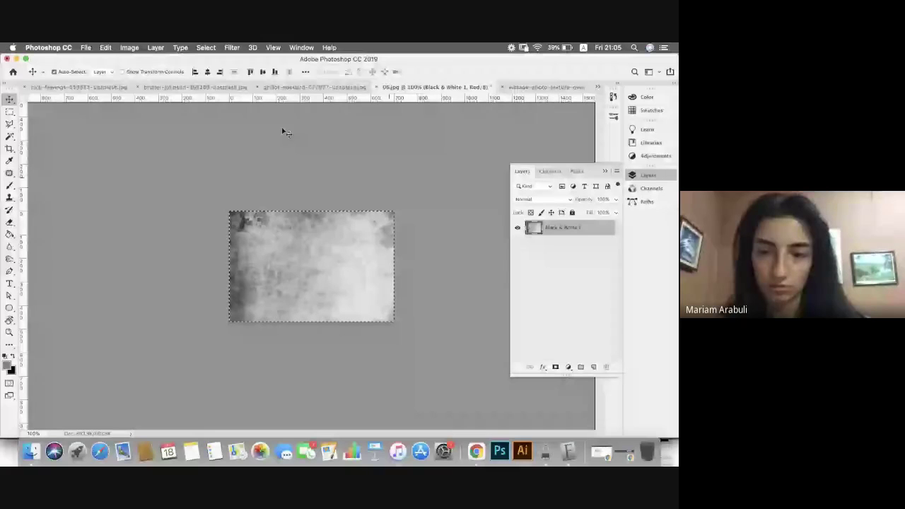
key("ctrl+shift+Tab")
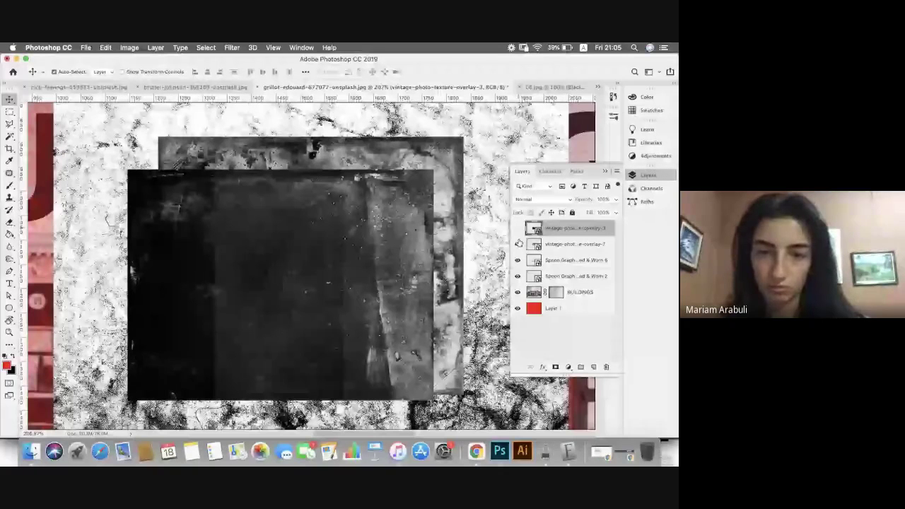
left_click_drag(518, 243, 518, 275)
left_click_drag(555, 292, 606, 357)
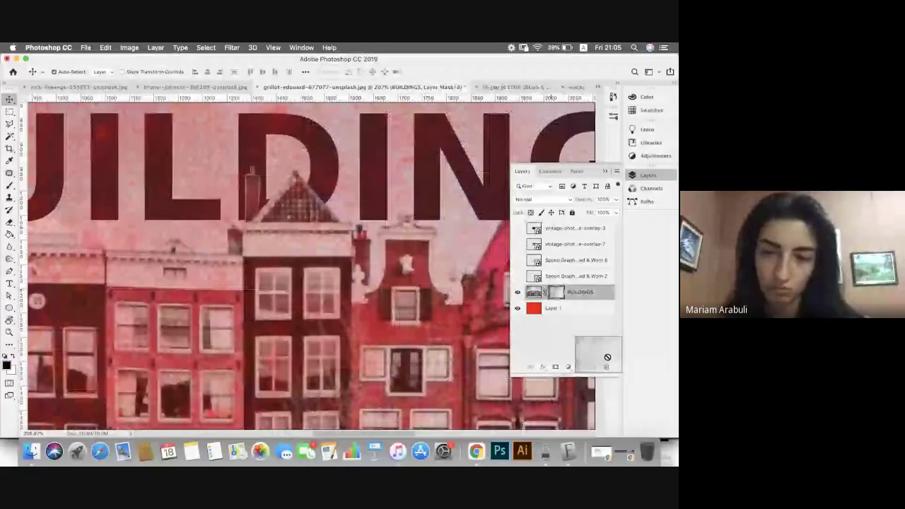
left_click_drag(607, 357, 606, 357)
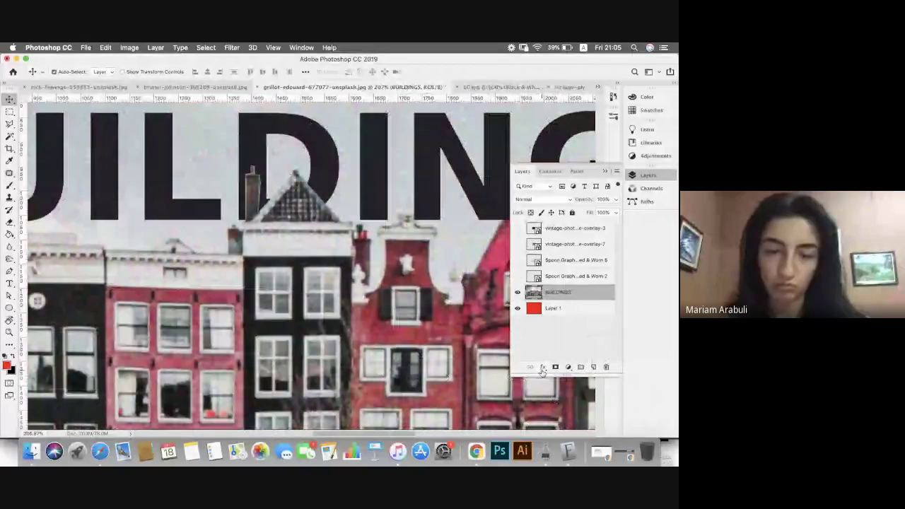
Step: Add a new layer mask to BUILDINGS and paste the inverted vintage photo texture into it
left_click(555, 367)
left_click(555, 293, "alt")
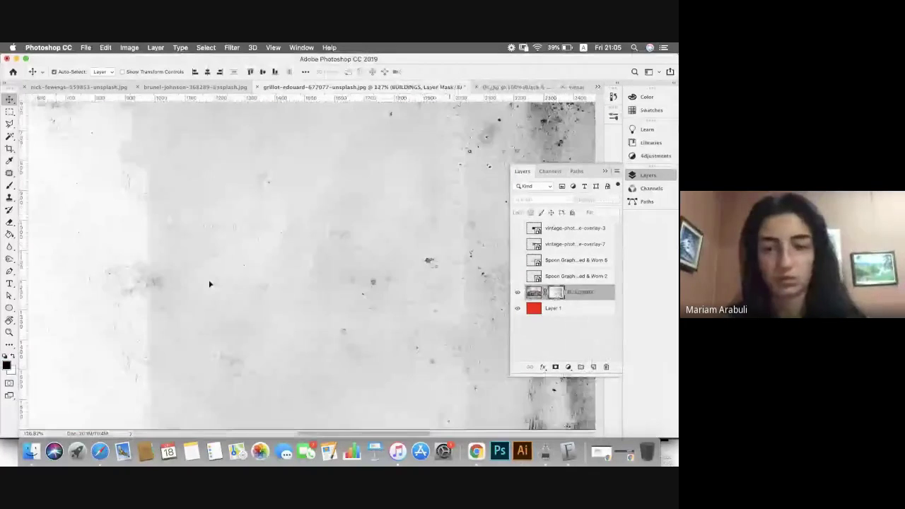
key("super+v")
key("super+0")
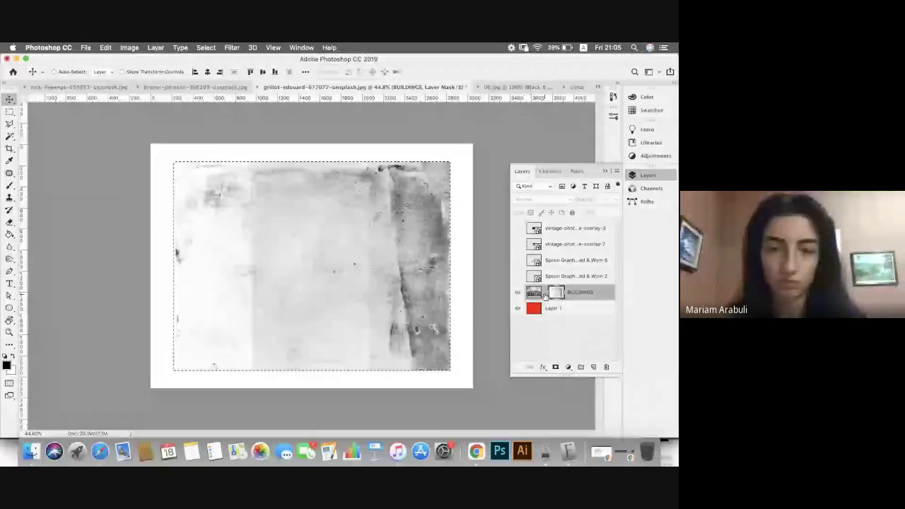
Step: Enlarge the pasted texture in the BUILDINGS layer mask proportionally with Free Transform to cover more of the canvas
key("super+z")
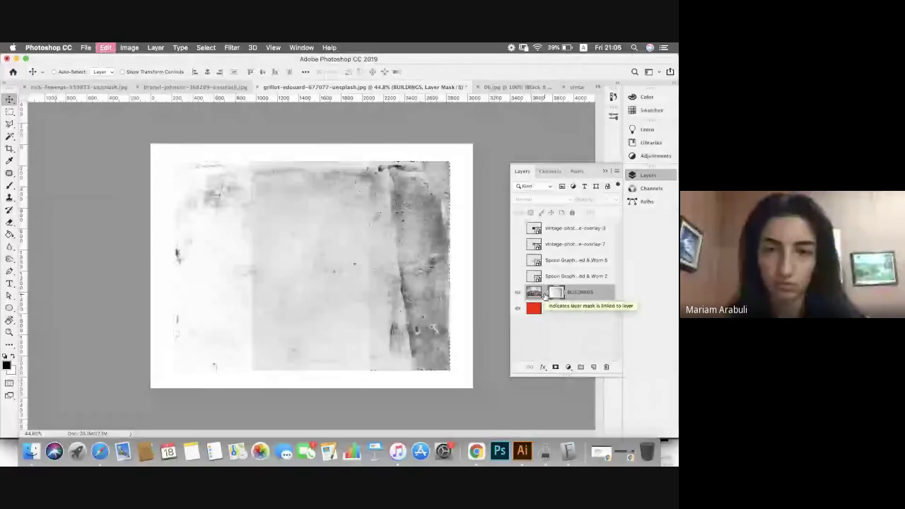
key("super+t")
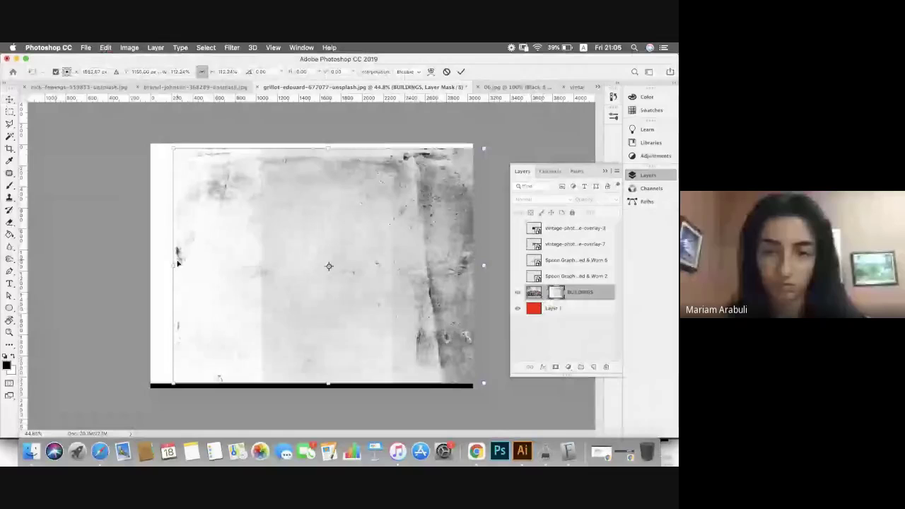
key("Return")
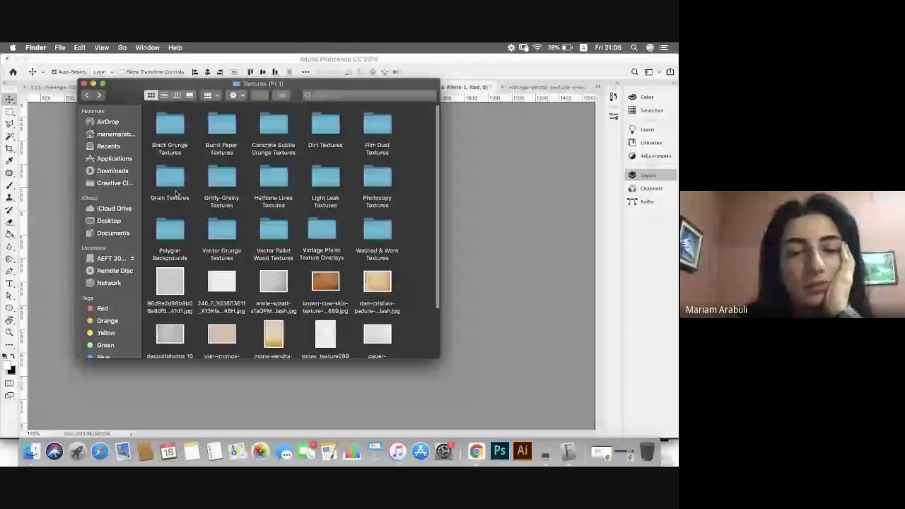
Step: In Finder, open the PNG subfolder of Grain Textures and place Grain-Texture-03.png into the 06.jpg document
double_click(177, 194)
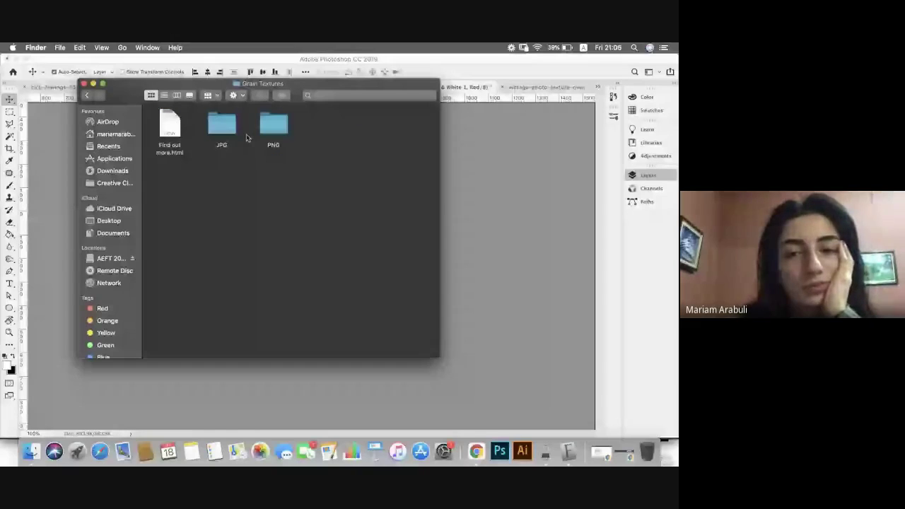
double_click(271, 124)
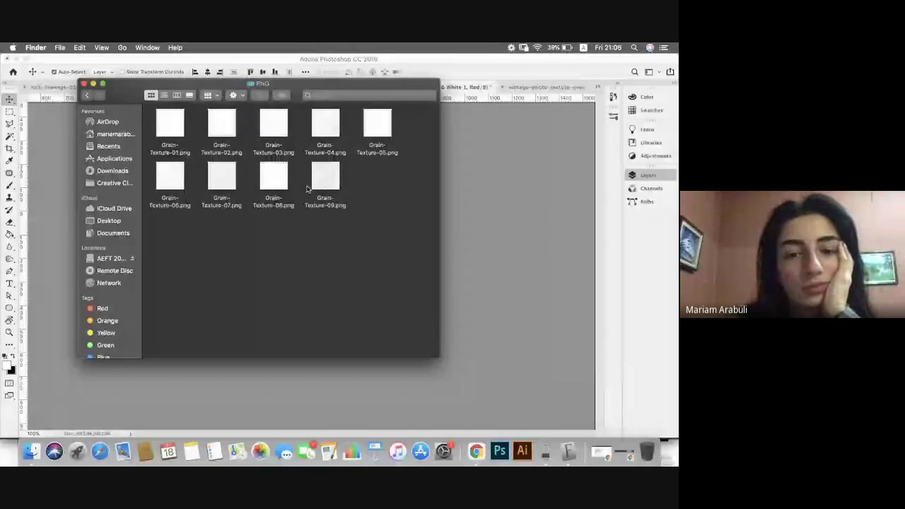
left_click_drag(273, 126, 480, 175)
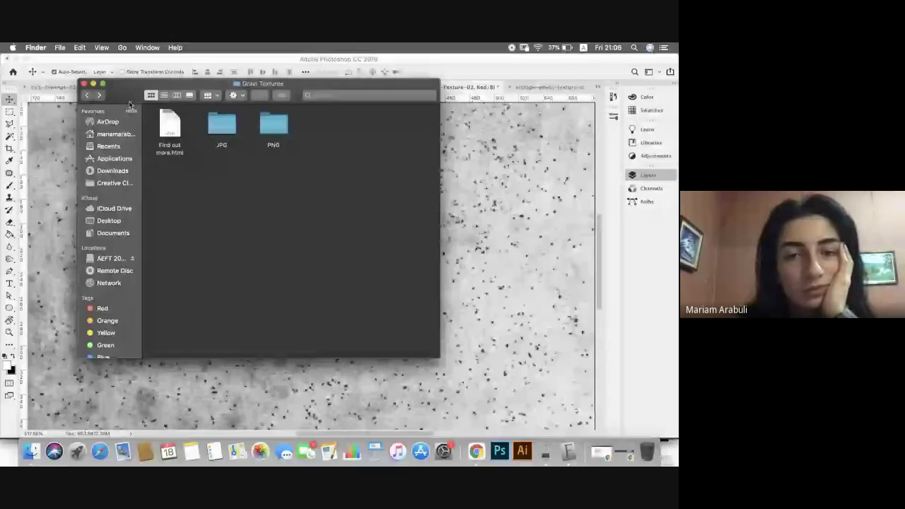
Step: Place the Burn3 texture from the Burnt Paper Textures folder into 06.jpg and view its available blend modes
left_click(86, 94)
mouse_move(221, 127)
left_mouse_down()
mouse_move(338, 134)
mouse_move(221, 128)
left_mouse_up()
double_click(221, 128)
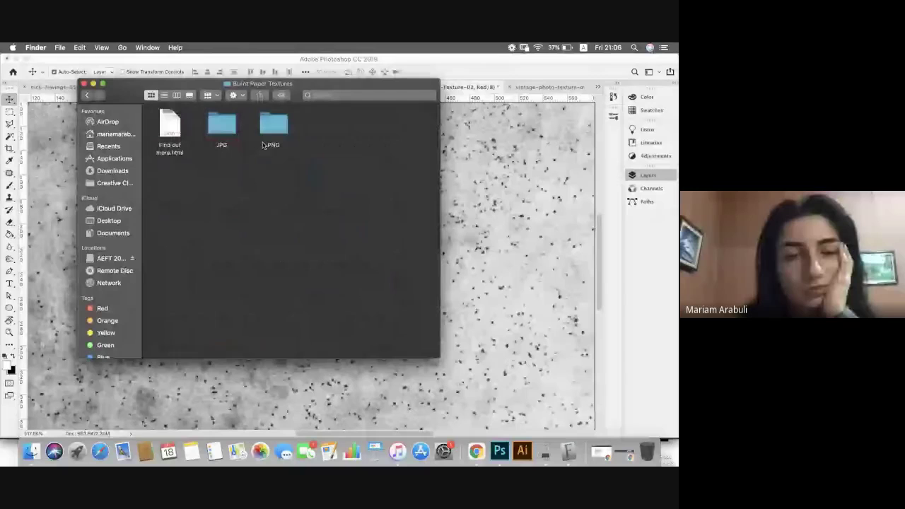
left_click(532, 193)
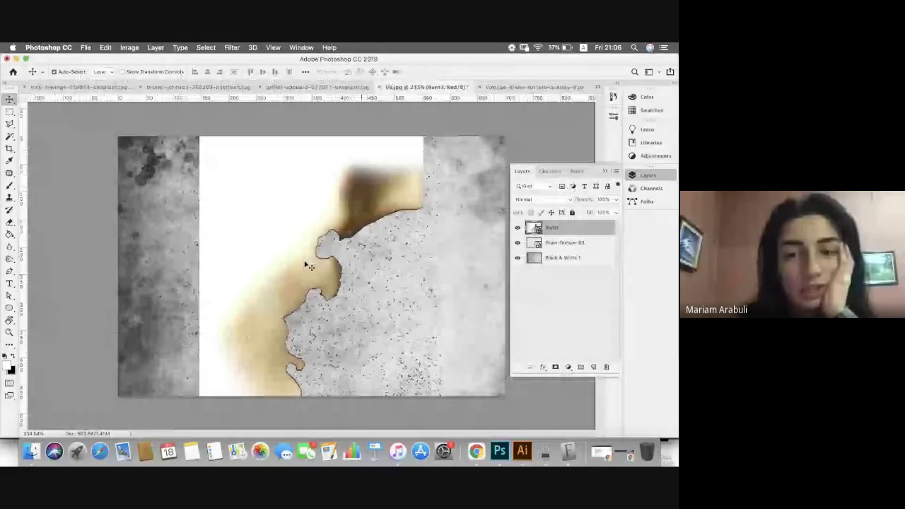
left_click(541, 198)
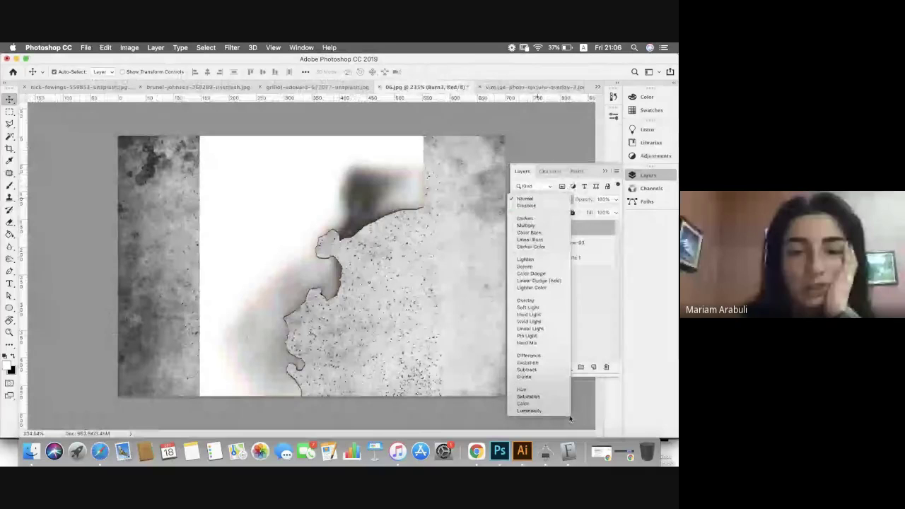
left_click(175, 186)
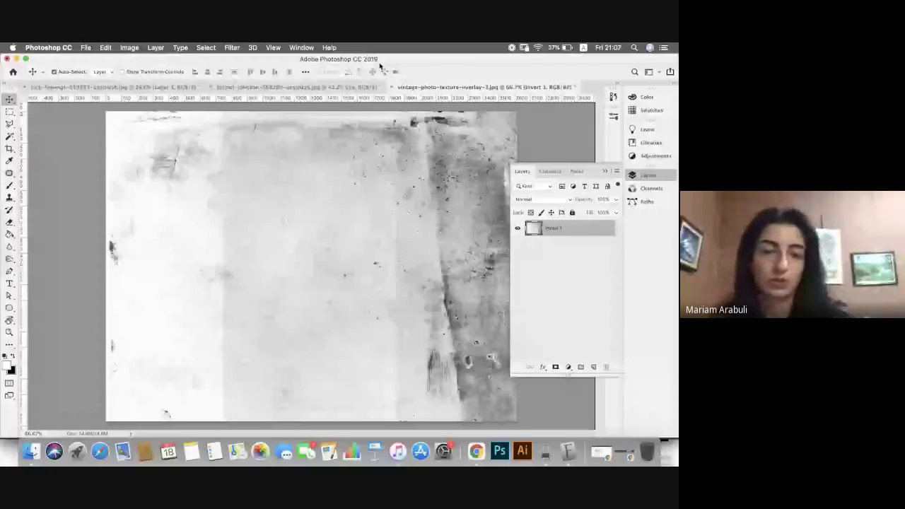
Step: Close the vintage-photo-texture-overlay-3, backpack man and blank white canvas documents, discarding their changes
key("super+w")
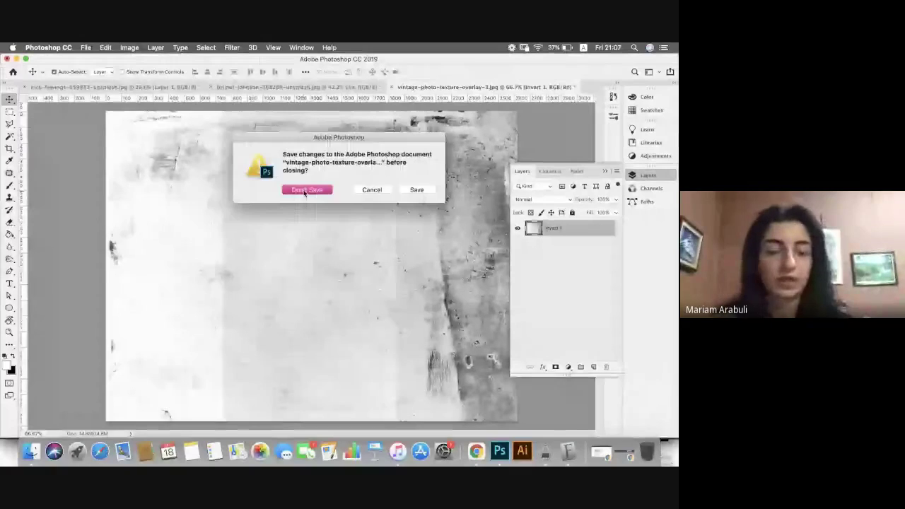
left_click(305, 190)
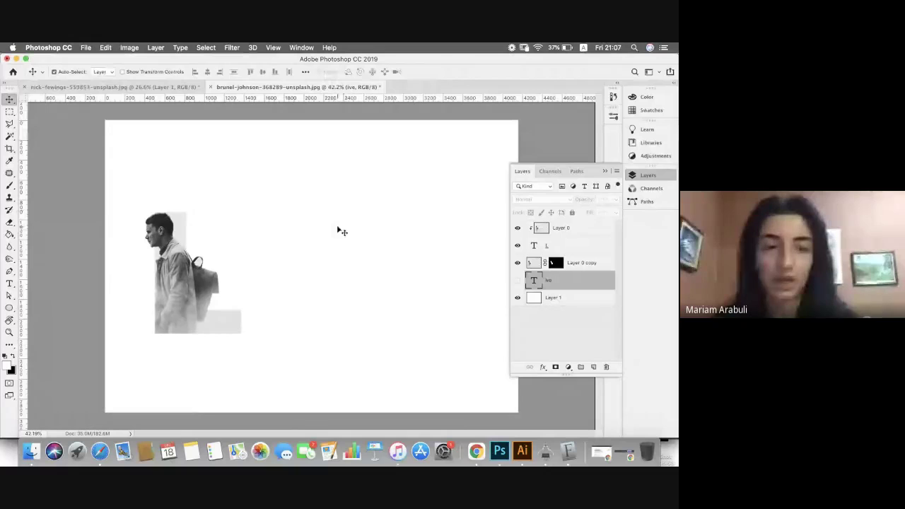
left_click(210, 87)
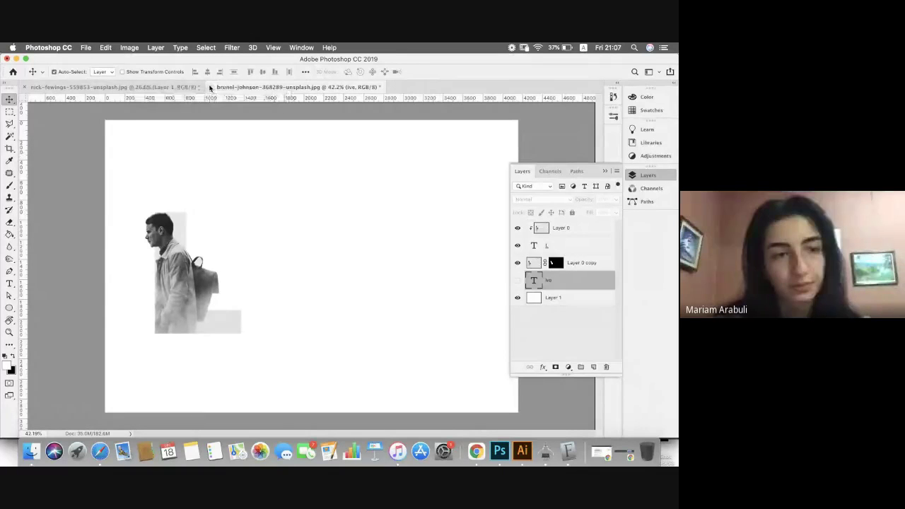
left_click(307, 190)
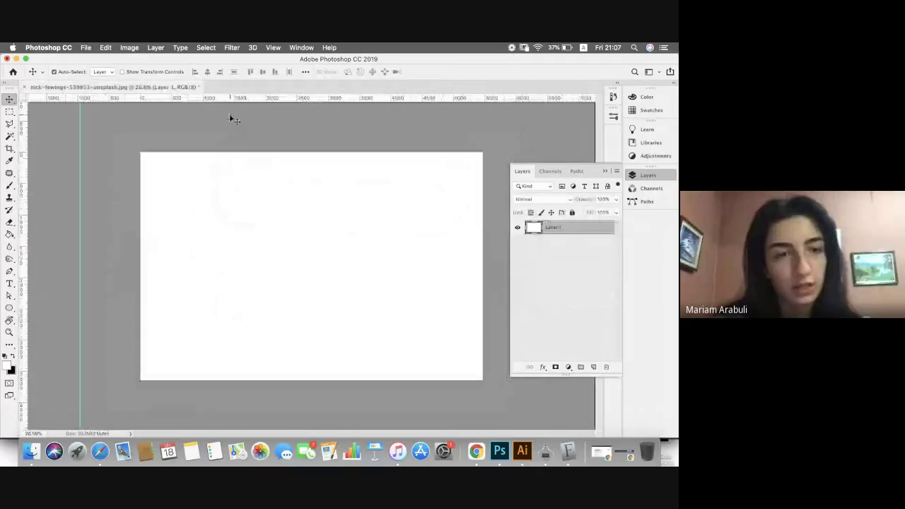
key("super+w")
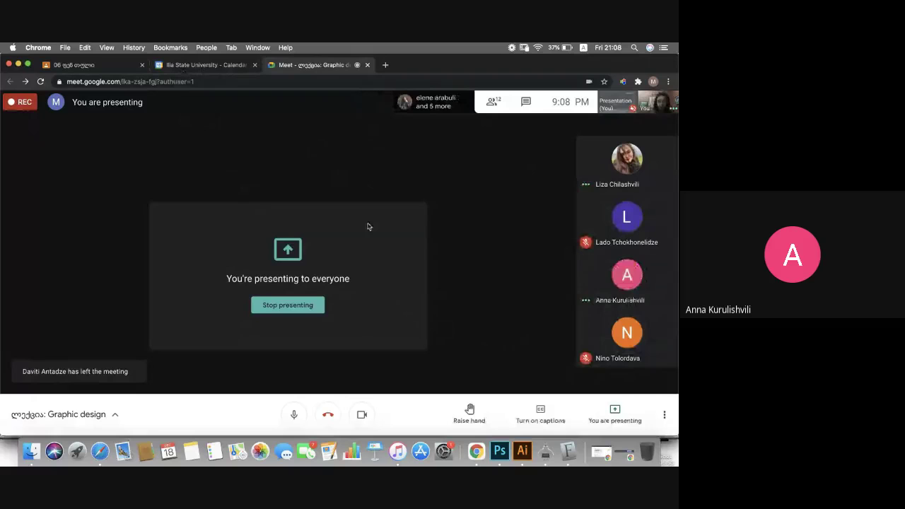
Step: Leave the Graphic design call in Google Meet
left_click(327, 414)
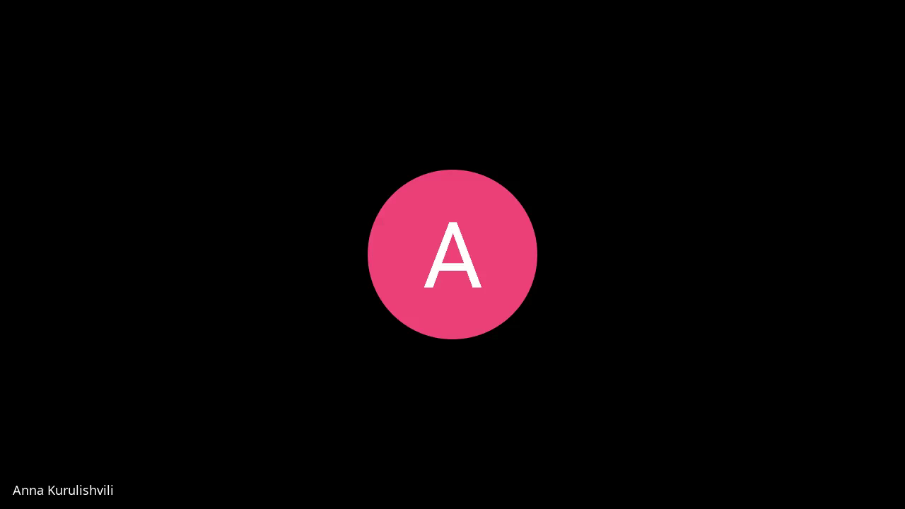